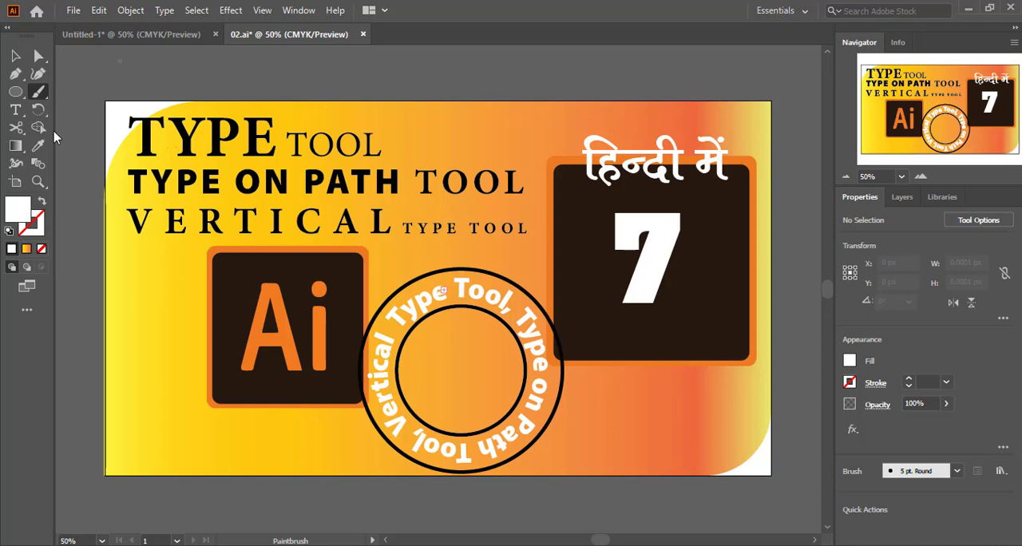
{"action": "left_click", "coordinate": [15, 109]}
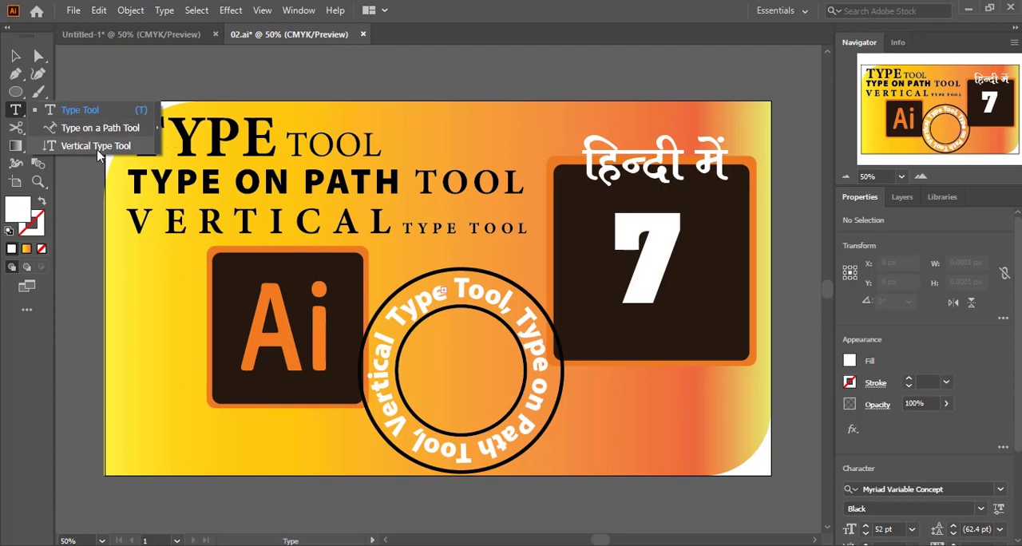
{"action": "left_click", "coordinate": [158, 128]}
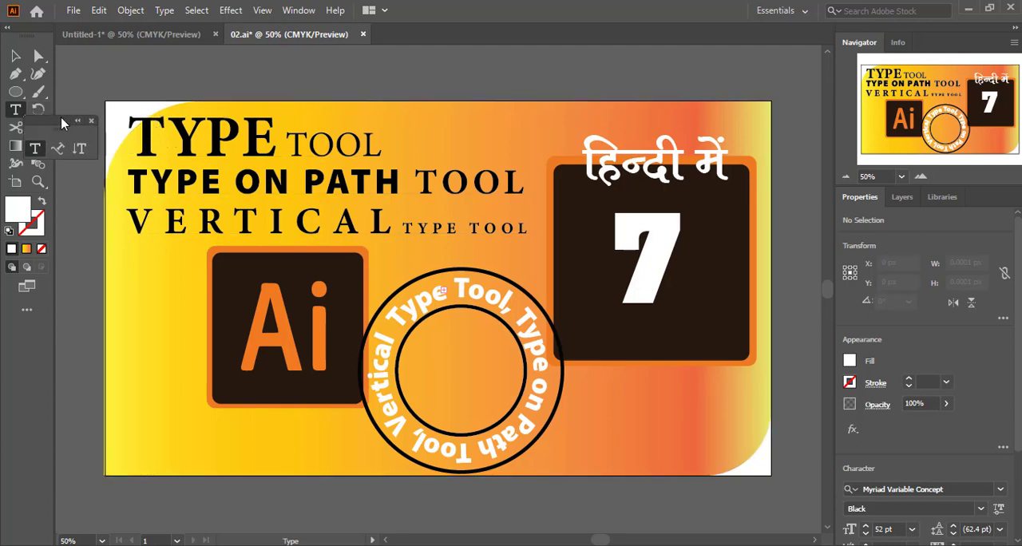
{"action": "left_click_drag", "start_coordinate": [64, 121], "coordinate": [696, 51]}
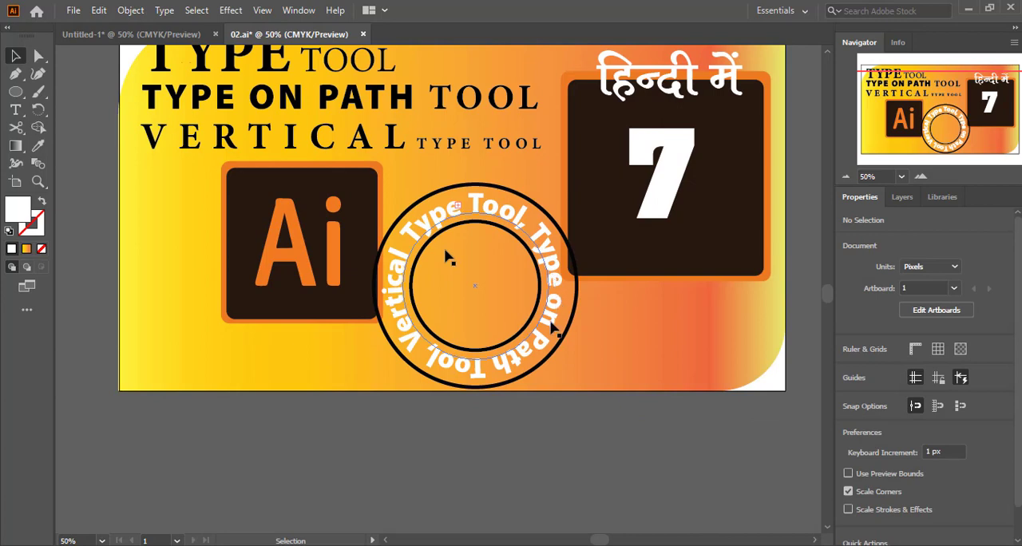
{"action": "left_click_drag", "start_coordinate": [525, 232], "coordinate": [512, 331]}
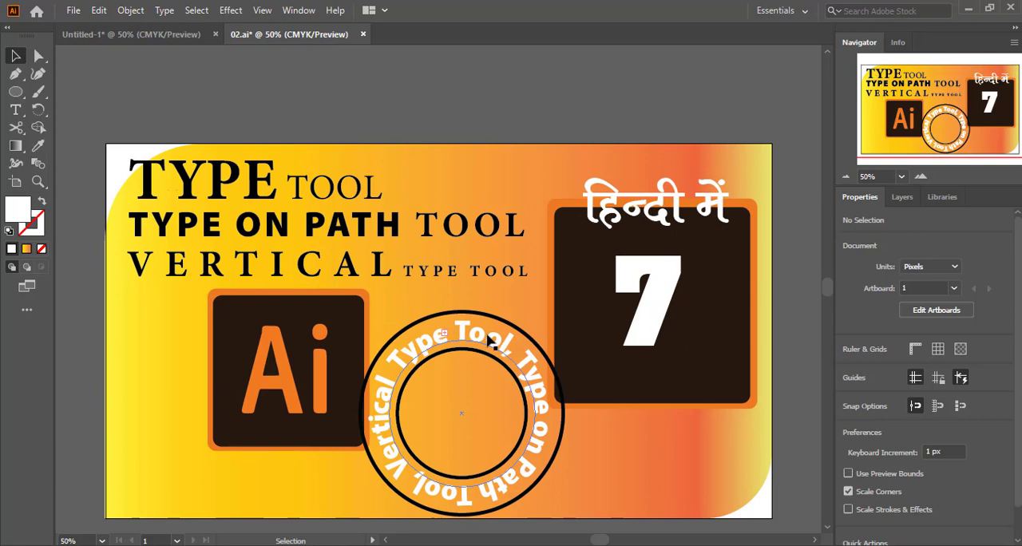
In the blank Untitled-1 document, add the point text "Youtube" near the artboard's upper-left corner with the Type tool
{"action": "left_click", "coordinate": [131, 34]}
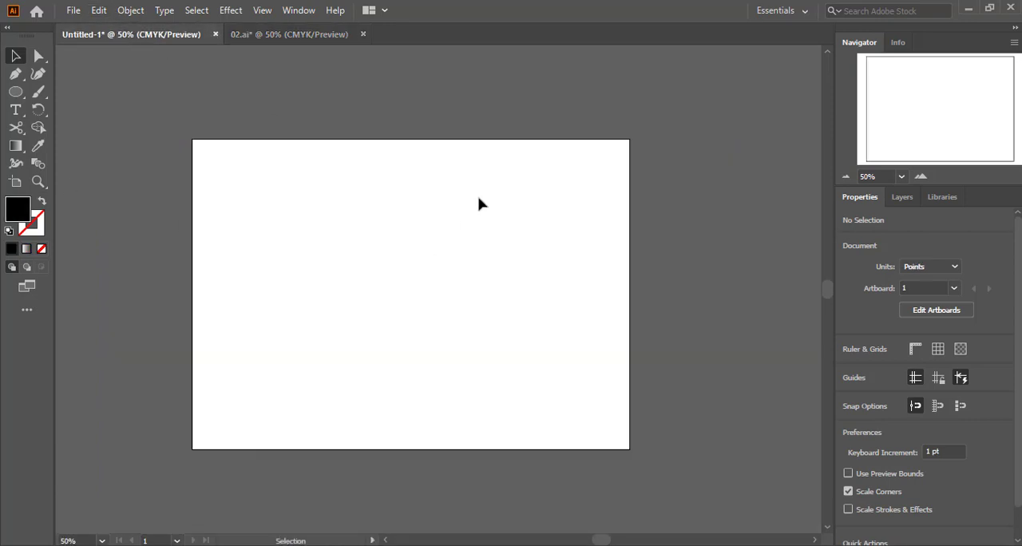
{"action": "key", "text": "ctrl+="}
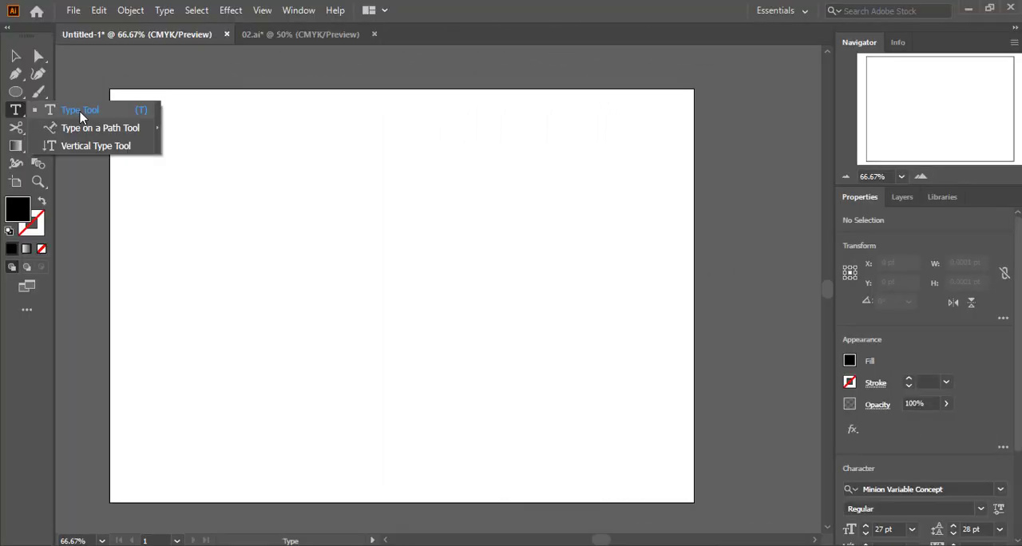
{"action": "left_click", "coordinate": [80, 112]}
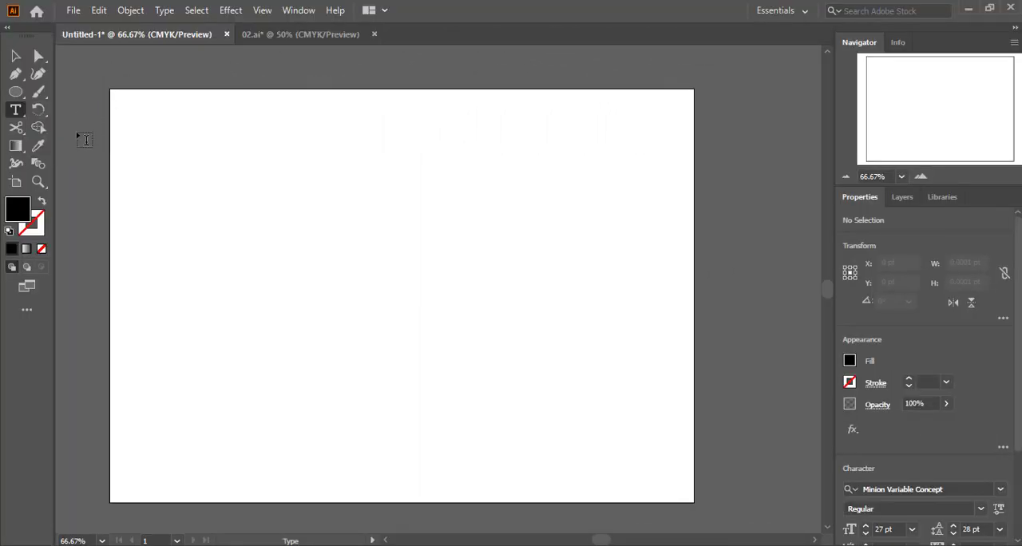
{"action": "left_click", "coordinate": [16, 113]}
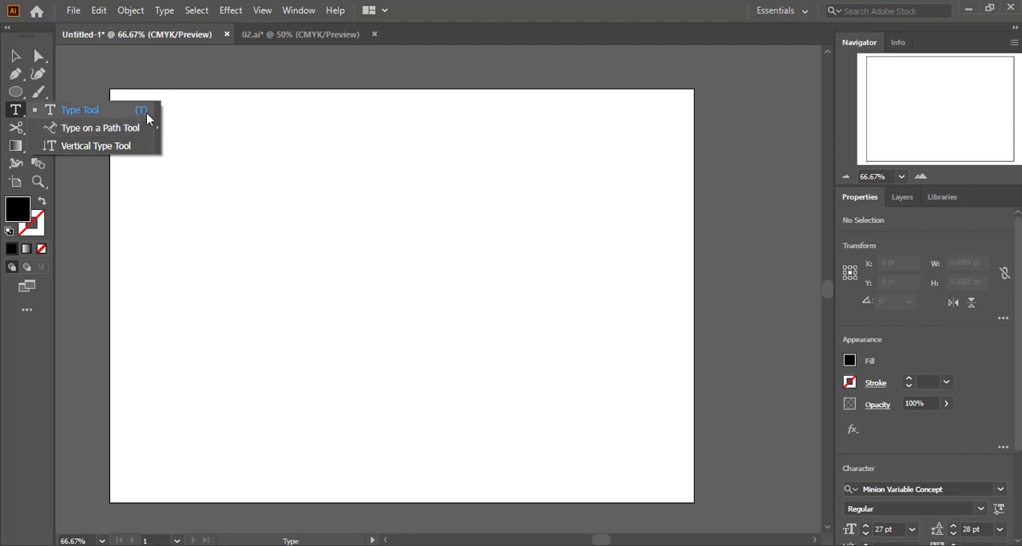
{"action": "left_click", "coordinate": [97, 110]}
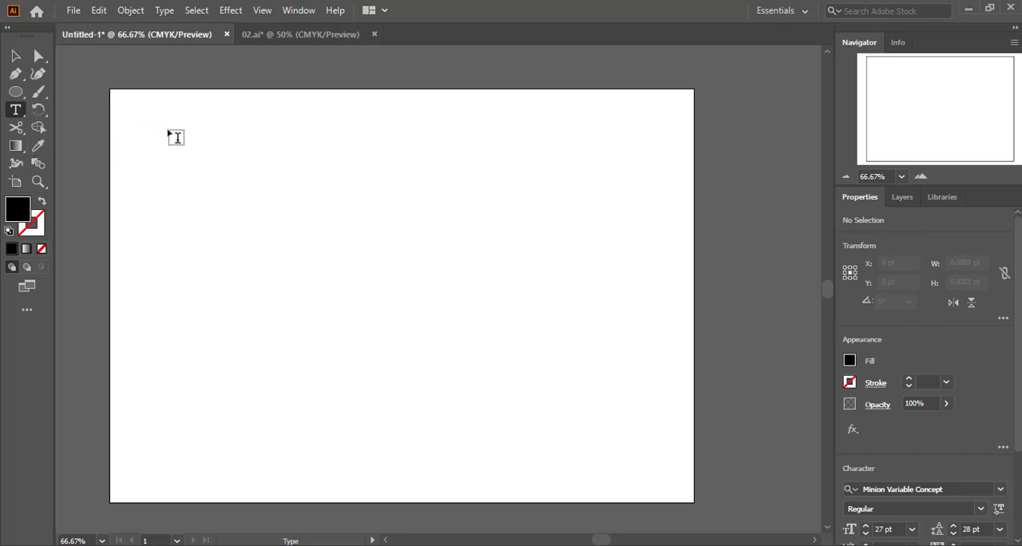
{"action": "left_click", "coordinate": [176, 138]}
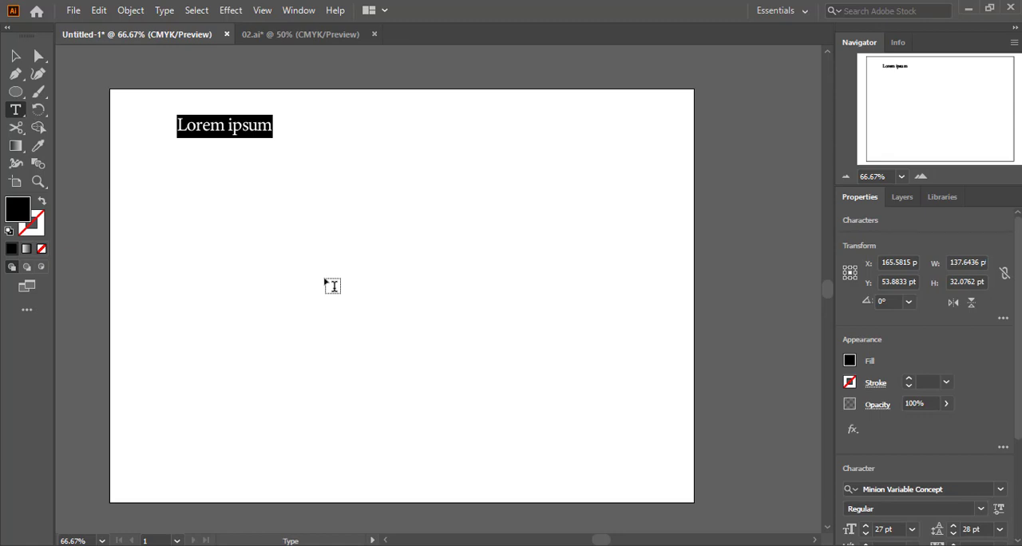
{"action": "type", "text": "Yo"}
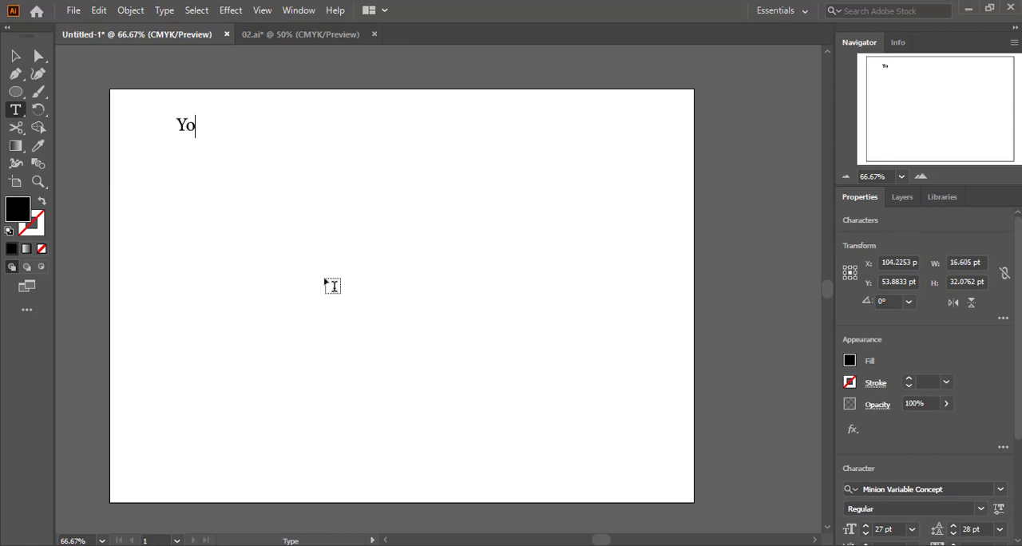
{"action": "type", "text": "utube"}
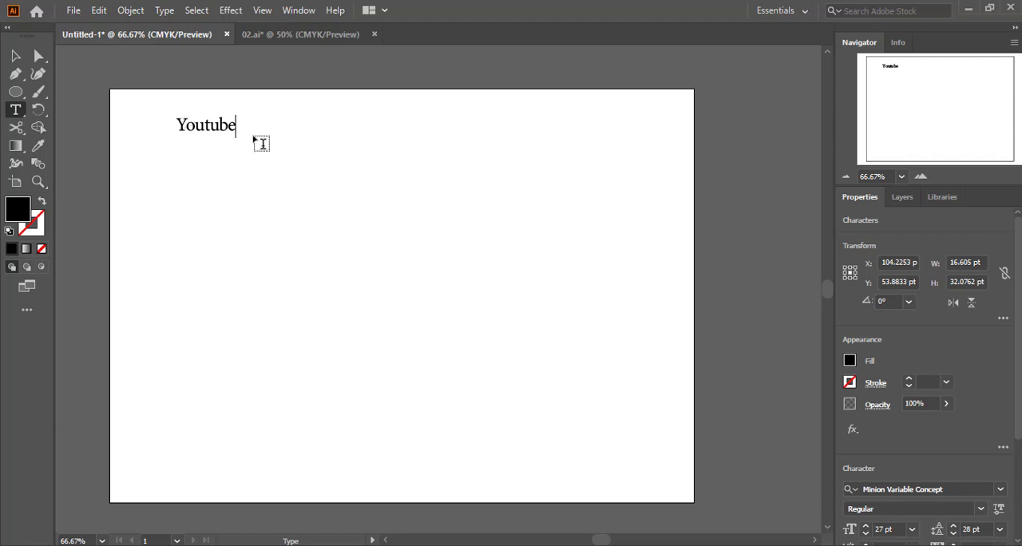
Select the whole word "Youtube" and bring up the floating character formatting settings
{"action": "key", "text": "ctrl"}
{"action": "key", "text": "ctrl+a"}
{"action": "left_click", "coordinate": [228, 126]}
{"action": "left_click_drag", "start_coordinate": [176, 125], "coordinate": [230, 127]}
{"action": "left_click", "coordinate": [210, 122]}
{"action": "double_click", "coordinate": [211, 121]}
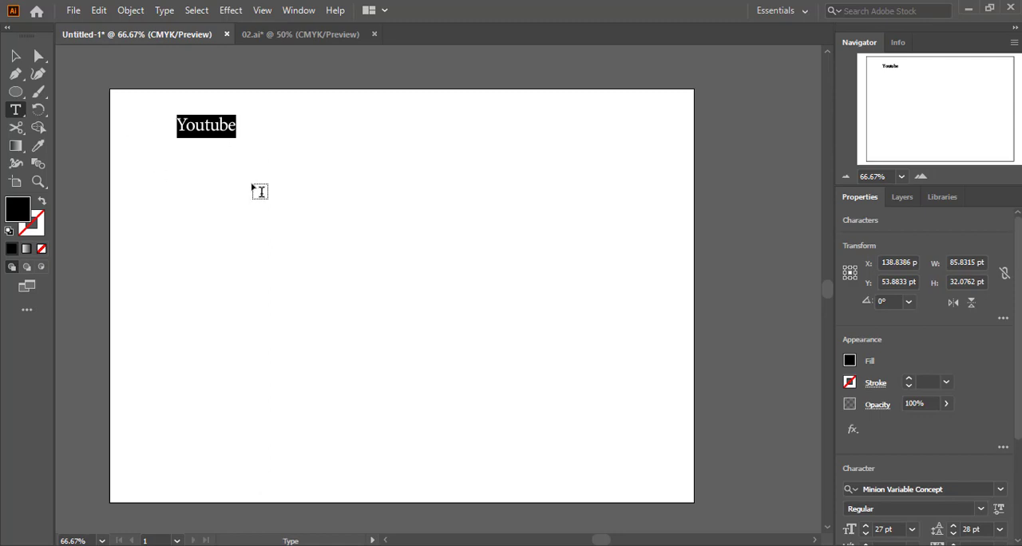
{"action": "key", "text": "Escape"}
{"action": "key", "text": "ctrl+t"}
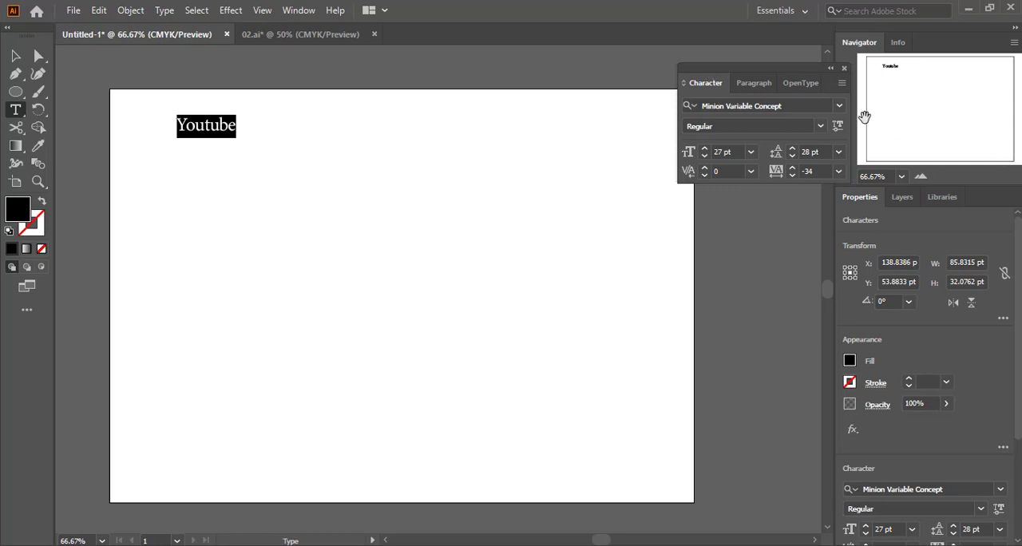
Browse the font list with live previews and change the font of "Youtube" to Basset
{"action": "left_click", "coordinate": [840, 107]}
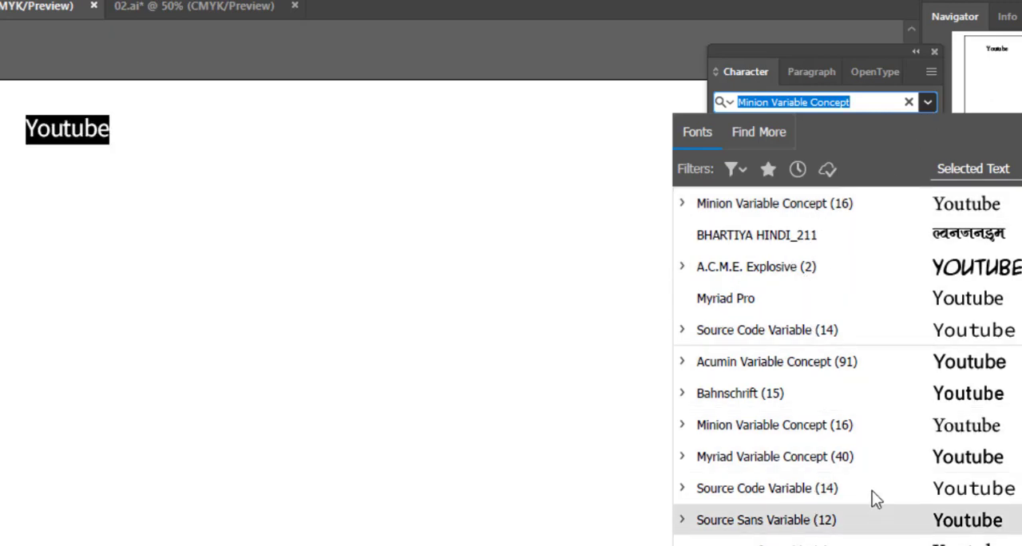
{"action": "scroll", "coordinate": [830, 447], "scroll_direction": "down", "scroll_amount": 3}
{"action": "scroll", "coordinate": [841, 390], "scroll_direction": "down", "scroll_amount": 6}
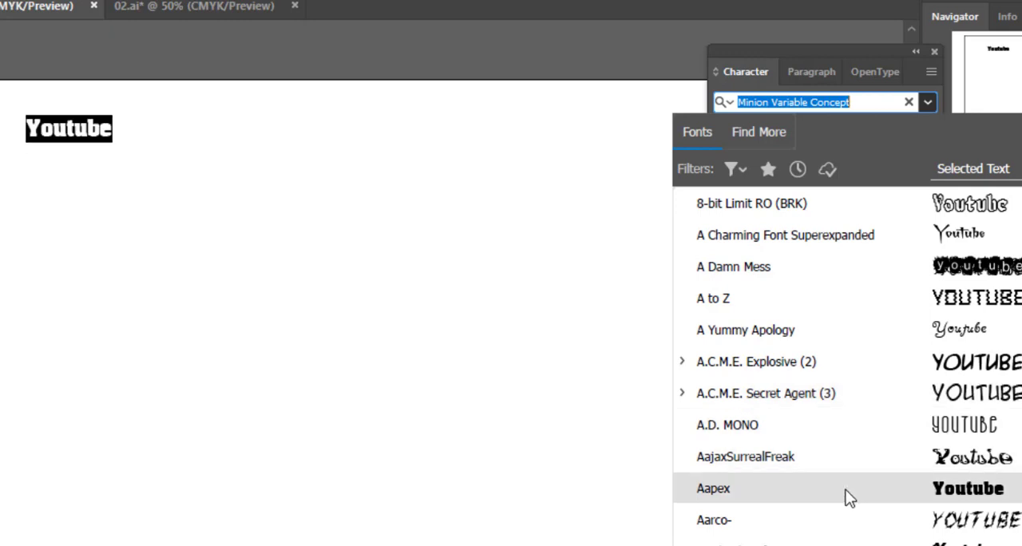
{"action": "scroll", "coordinate": [849, 509], "scroll_direction": "down", "scroll_amount": 8}
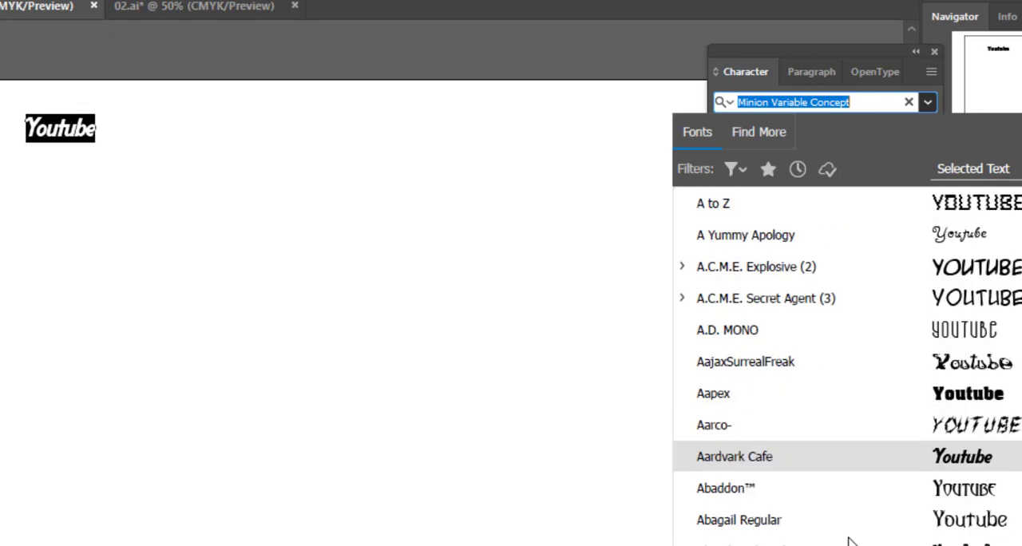
{"action": "scroll", "coordinate": [873, 493], "scroll_direction": "down", "scroll_amount": 15}
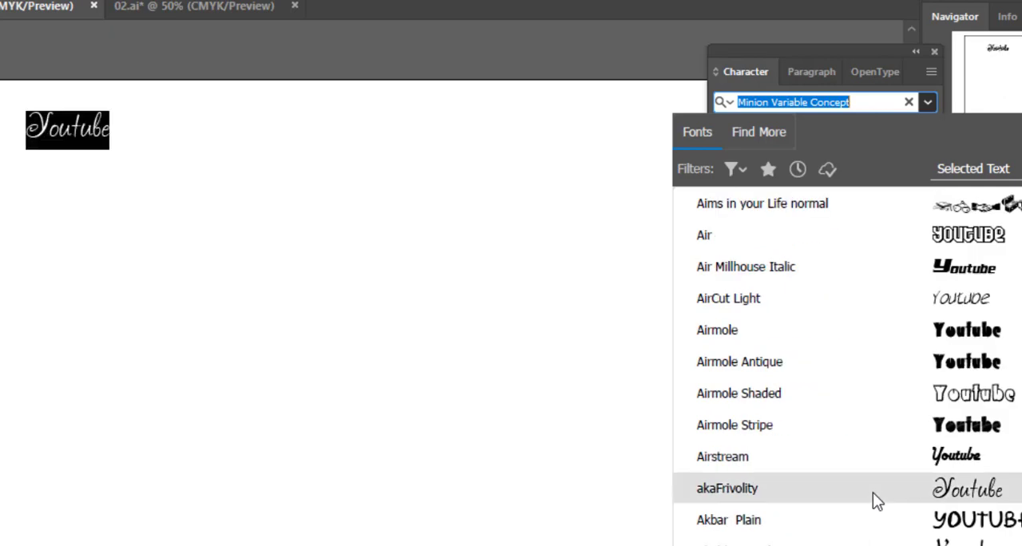
{"action": "scroll", "coordinate": [858, 531], "scroll_direction": "down", "scroll_amount": 5}
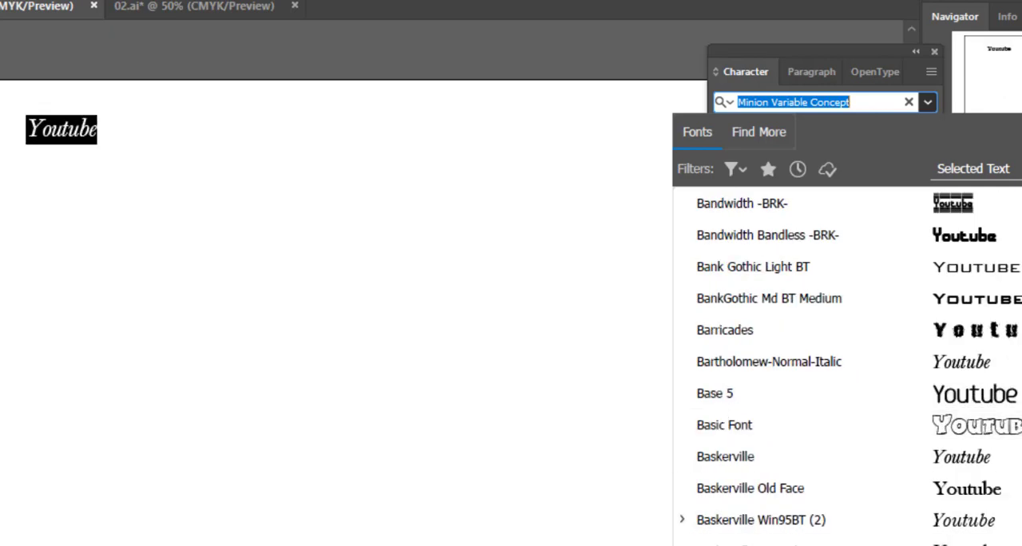
{"action": "left_click", "coordinate": [857, 544]}
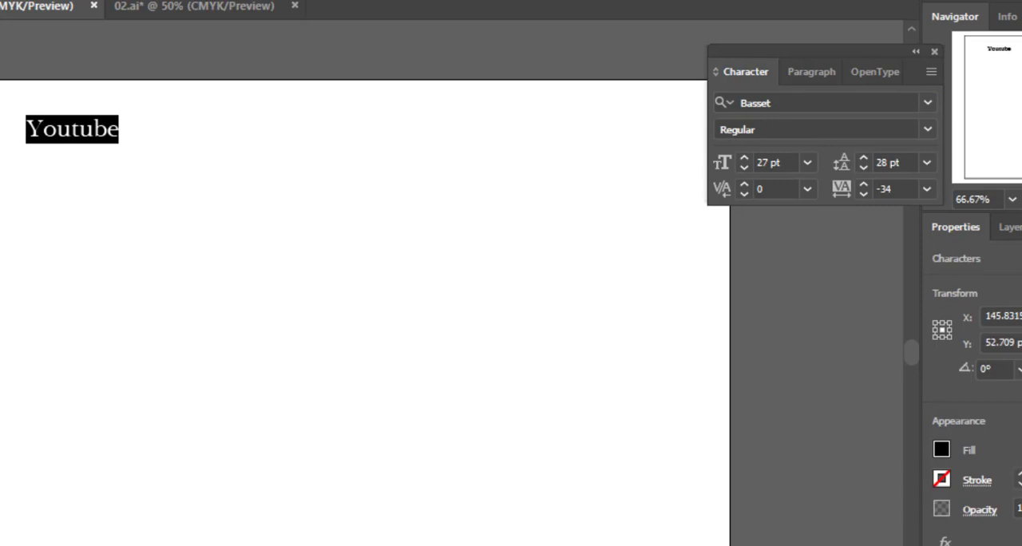
Set the font style of "Youtube" to Bold and deselect the text
{"action": "left_click", "coordinate": [804, 121]}
{"action": "left_click", "coordinate": [925, 130]}
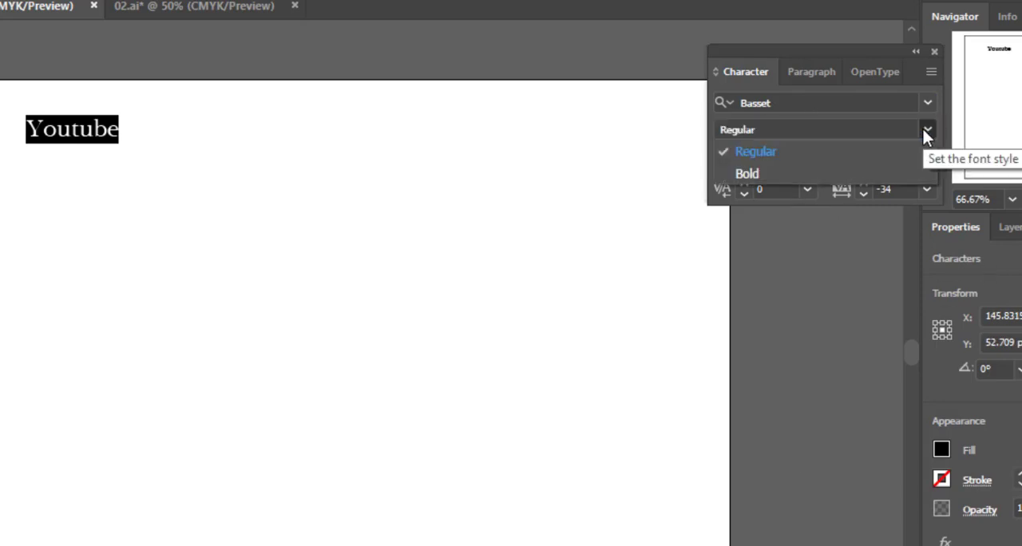
{"action": "left_click", "coordinate": [775, 171]}
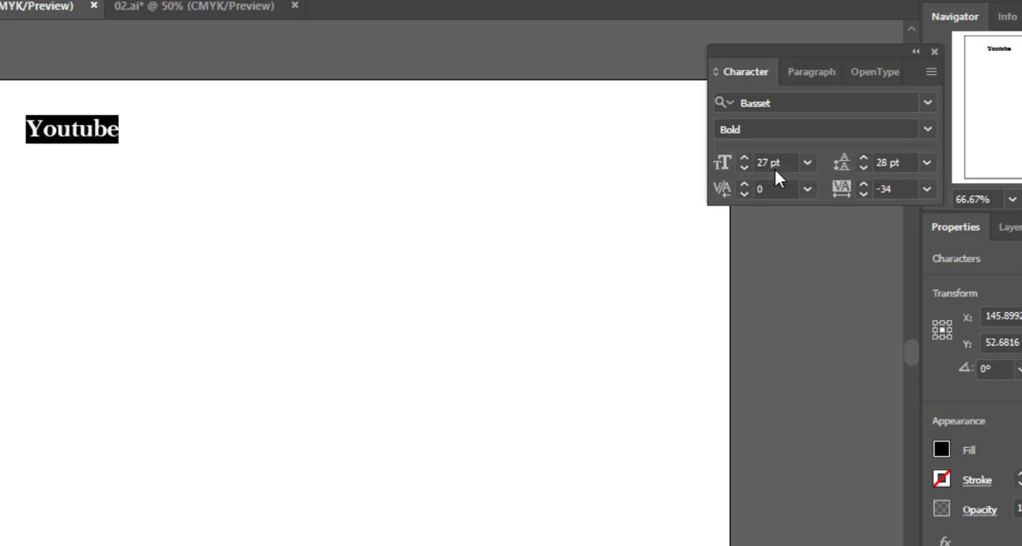
{"action": "key", "text": "ctrl+shift+a"}
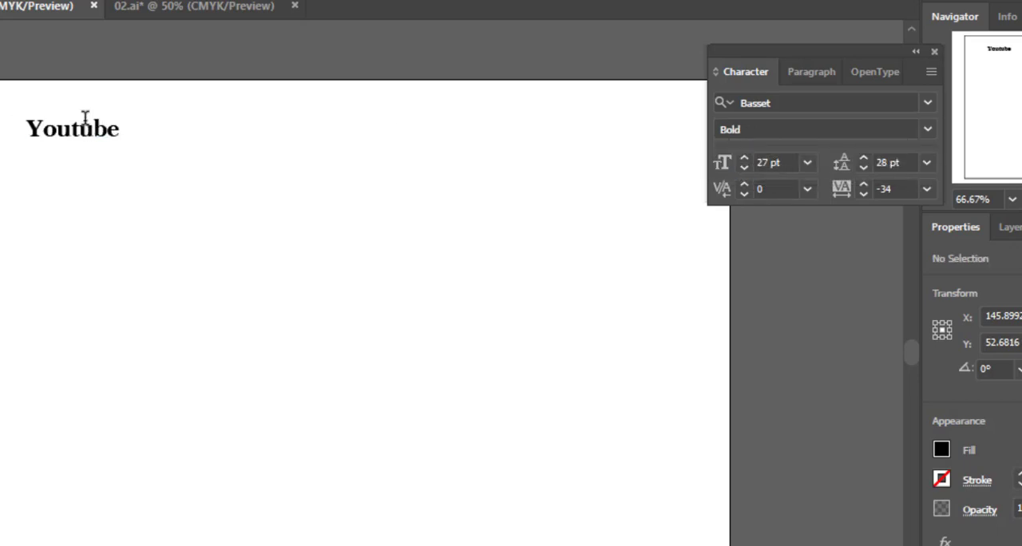
Reselect the word "Youtube" and change its font to Minion Variable Concept
{"action": "left_click", "coordinate": [81, 134]}
{"action": "key", "text": "ctrl+a"}
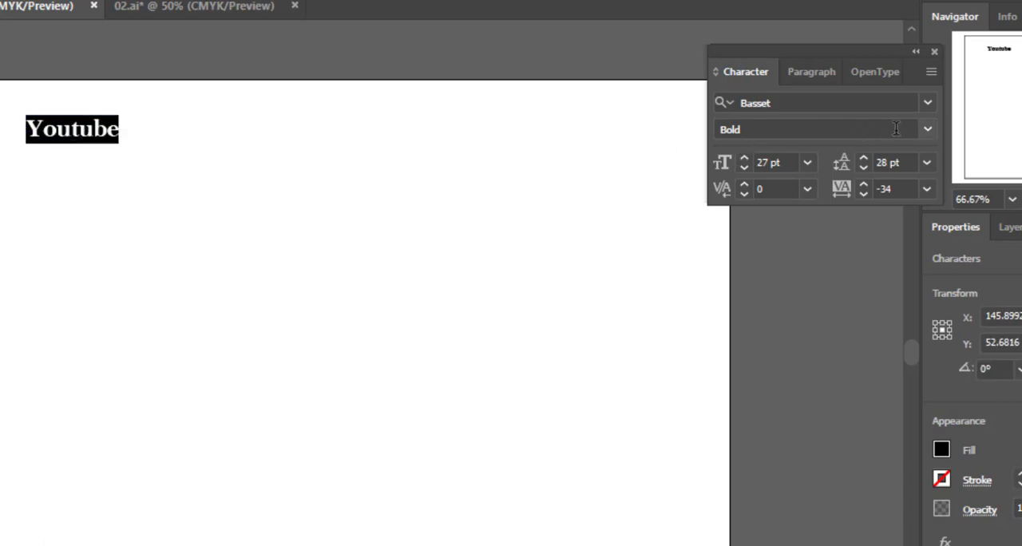
{"action": "left_click", "coordinate": [931, 135]}
{"action": "left_click", "coordinate": [932, 135]}
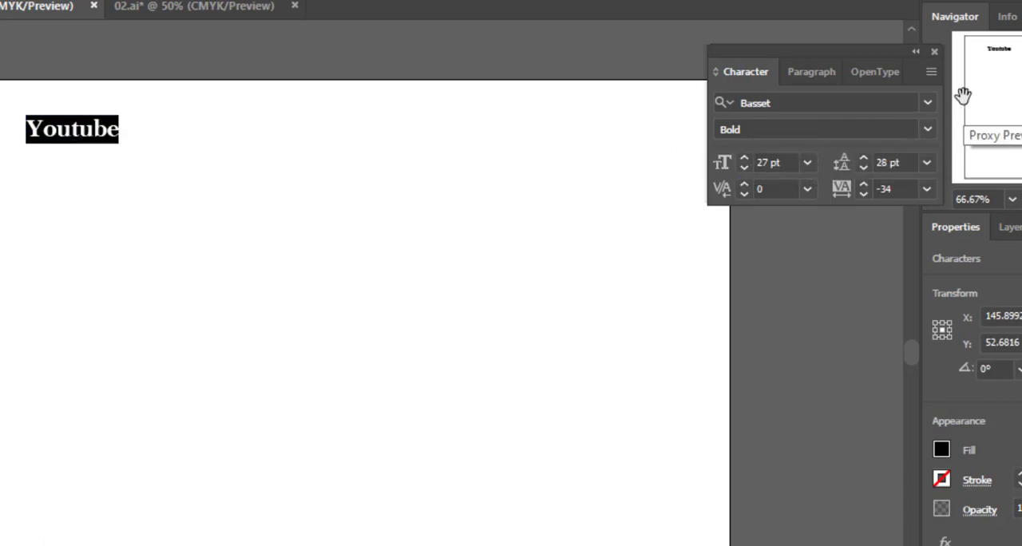
{"action": "left_click", "coordinate": [929, 103]}
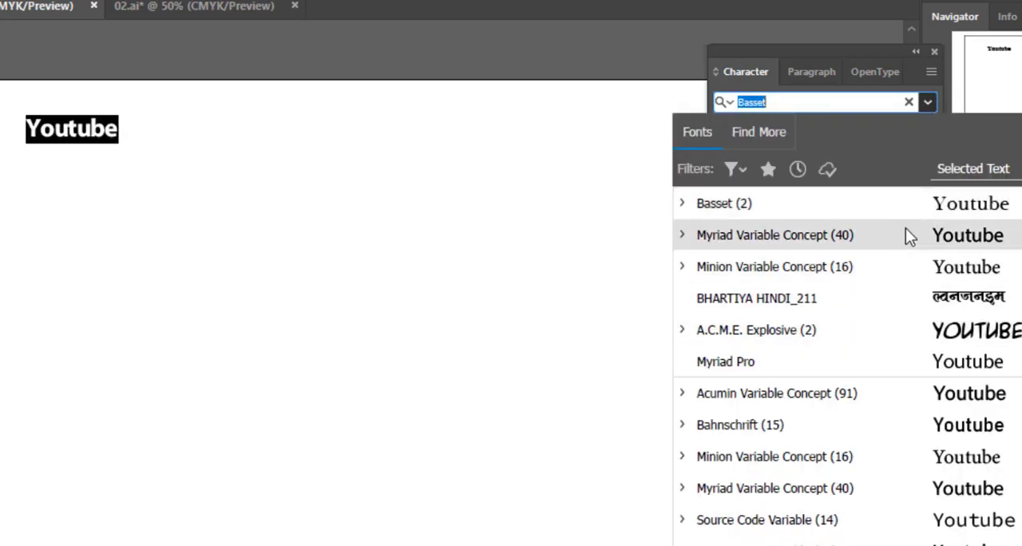
{"action": "left_click", "coordinate": [837, 270]}
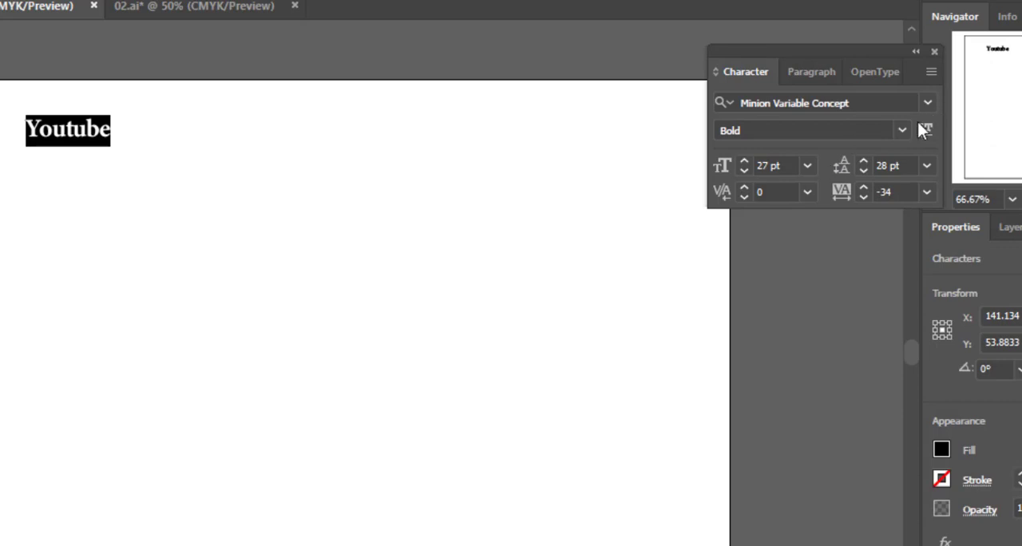
Try the Display Bold style on "Youtube", and set its font style to Regular
{"action": "left_click", "coordinate": [903, 131]}
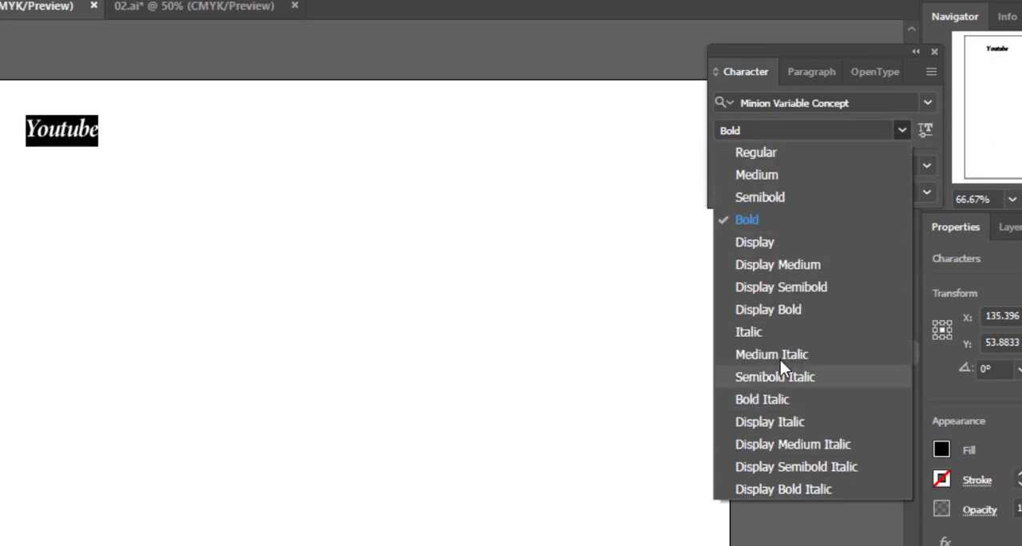
{"action": "left_click", "coordinate": [800, 312]}
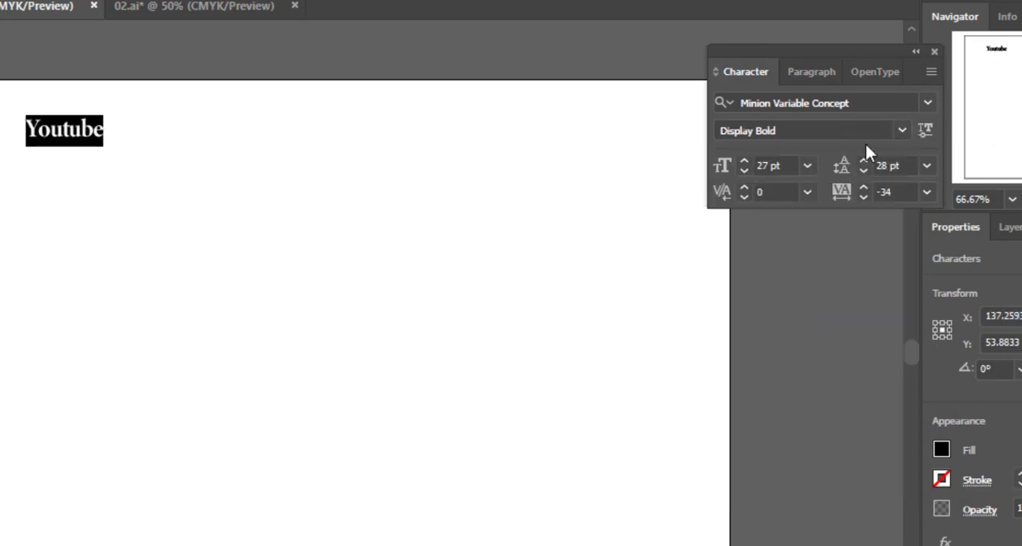
{"action": "left_click", "coordinate": [899, 130]}
{"action": "left_click", "coordinate": [824, 160]}
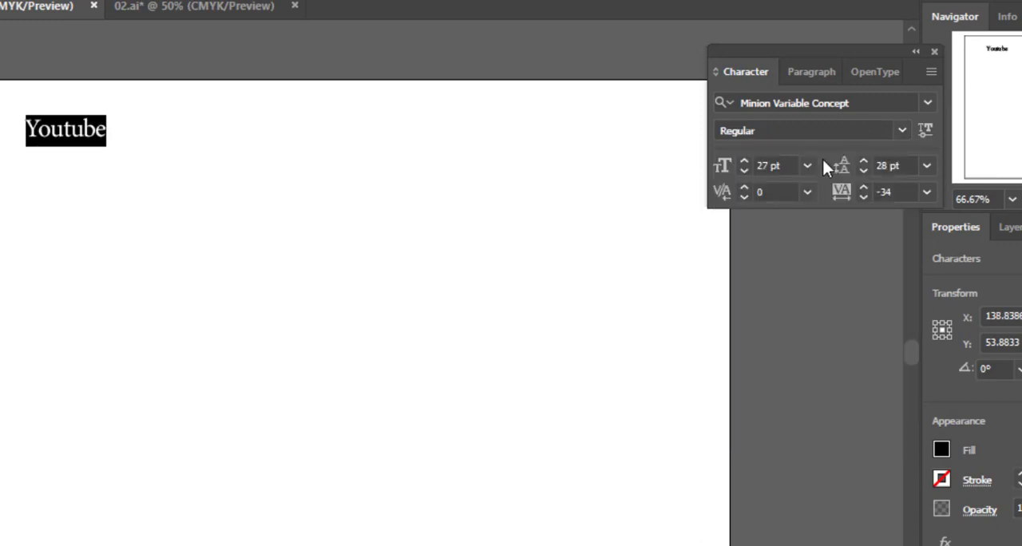
Reselect the word "Youtube" and review the font styles available for Minion Variable Concept
{"action": "left_click", "coordinate": [71, 131]}
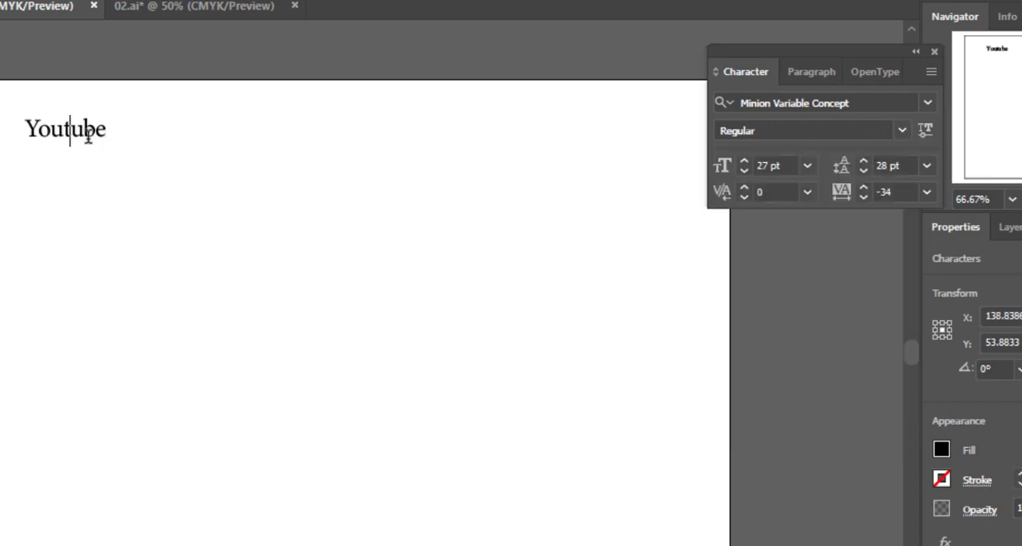
{"action": "double_click", "coordinate": [82, 130]}
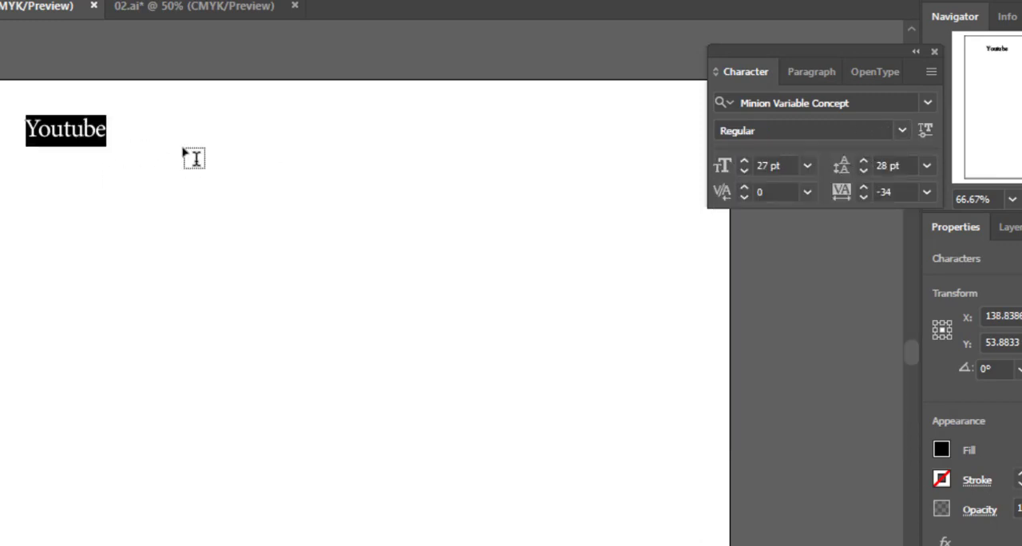
{"action": "left_click", "coordinate": [902, 130]}
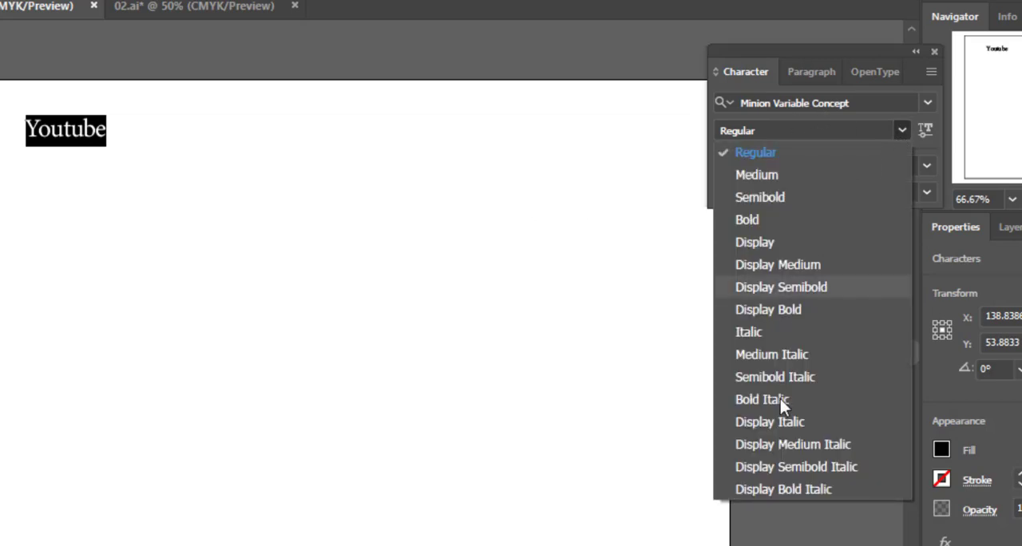
{"action": "left_click", "coordinate": [931, 126]}
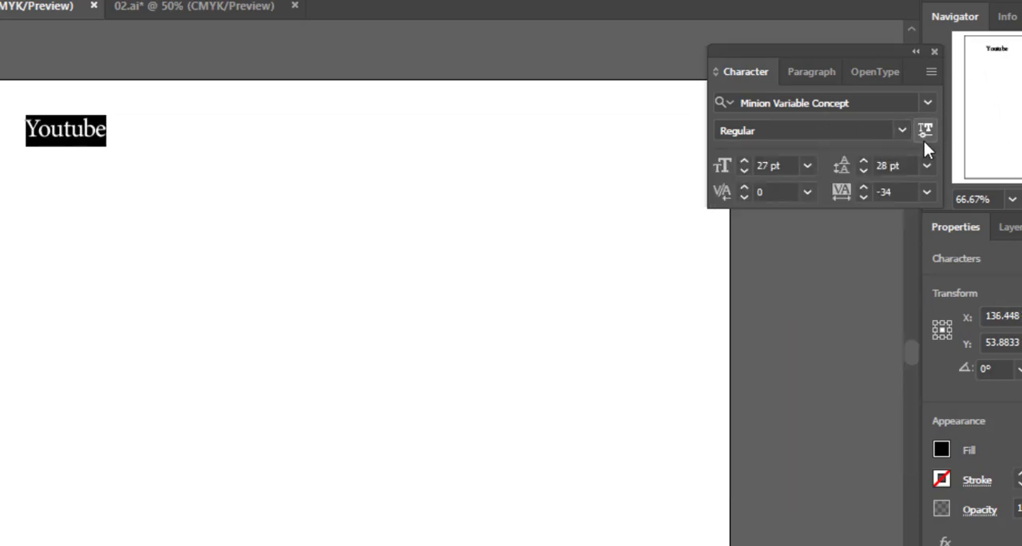
Try the variable-font settings on "Youtube" with Weight 700 and Optical Size 36
{"action": "left_click", "coordinate": [930, 135]}
{"action": "left_click", "coordinate": [931, 134]}
{"action": "left_click", "coordinate": [923, 133]}
{"action": "left_click_drag", "start_coordinate": [723, 190], "coordinate": [602, 171]}
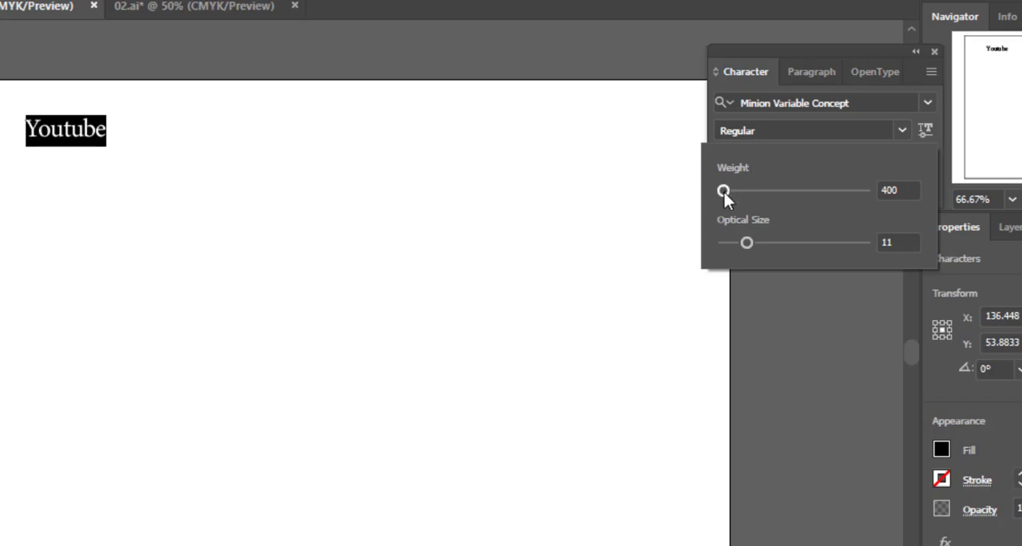
{"action": "left_click_drag", "start_coordinate": [724, 192], "coordinate": [894, 196]}
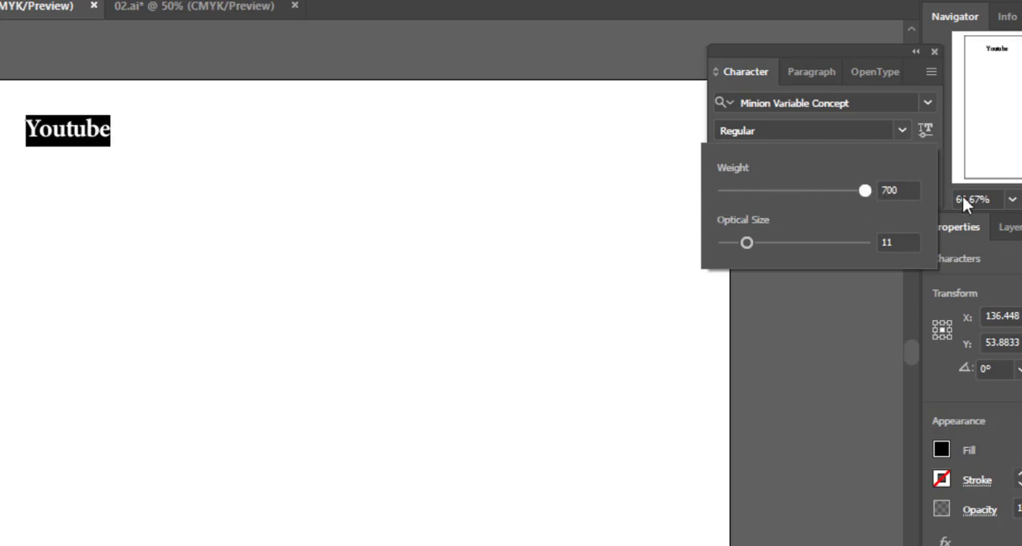
{"action": "left_click_drag", "start_coordinate": [963, 196], "coordinate": [977, 196]}
{"action": "left_click_drag", "start_coordinate": [746, 243], "coordinate": [1000, 256]}
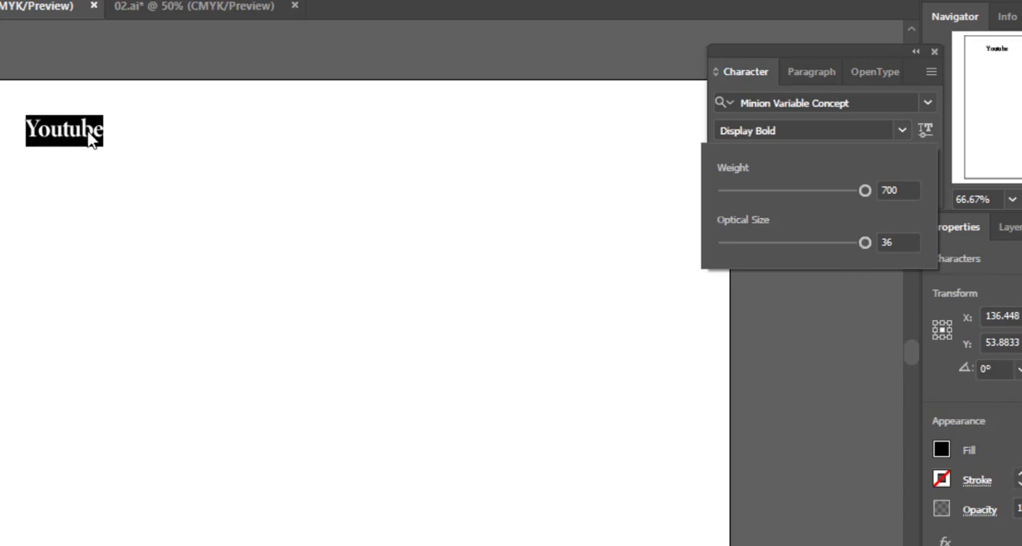
Try the variable-font settings on "Youtube" with Weight 400 and Optical Size 10
{"action": "left_click_drag", "start_coordinate": [848, 237], "coordinate": [687, 183]}
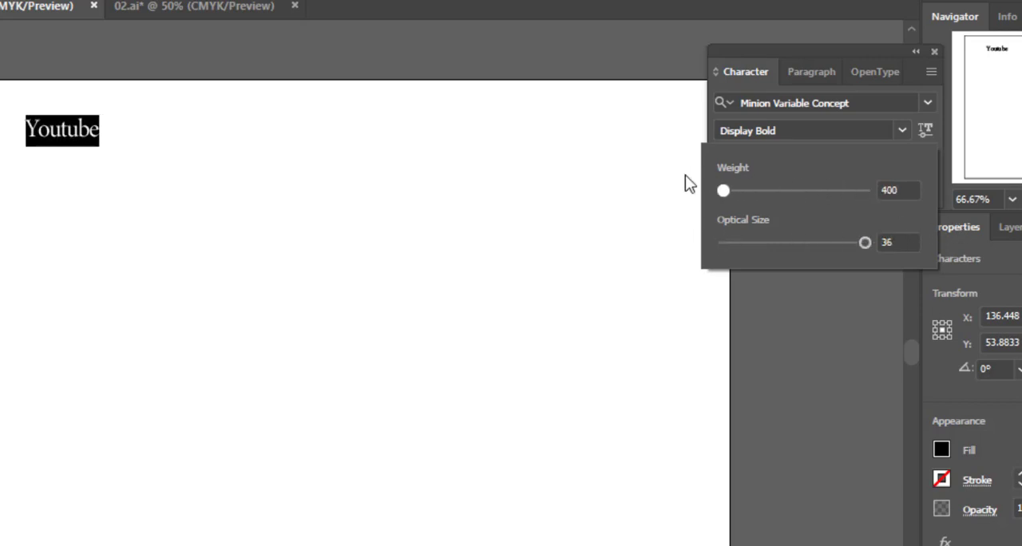
{"action": "left_click", "coordinate": [865, 243]}
{"action": "left_click_drag", "start_coordinate": [803, 226], "coordinate": [735, 228]}
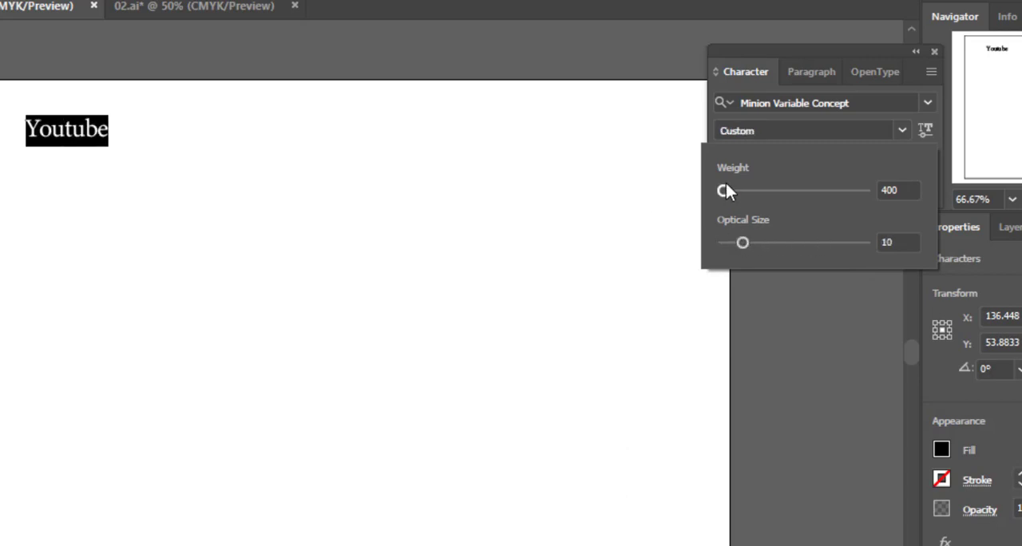
Try a slightly heavier variable-font weight on "Youtube", and set its font style to Medium
{"action": "left_click_drag", "start_coordinate": [723, 190], "coordinate": [790, 192]}
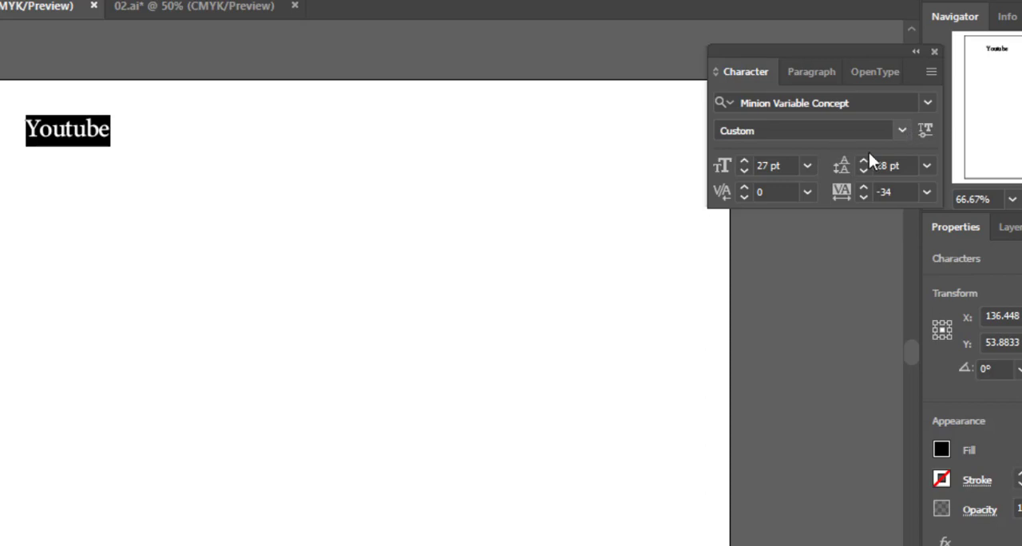
{"action": "left_click", "coordinate": [907, 129]}
{"action": "left_click", "coordinate": [798, 174]}
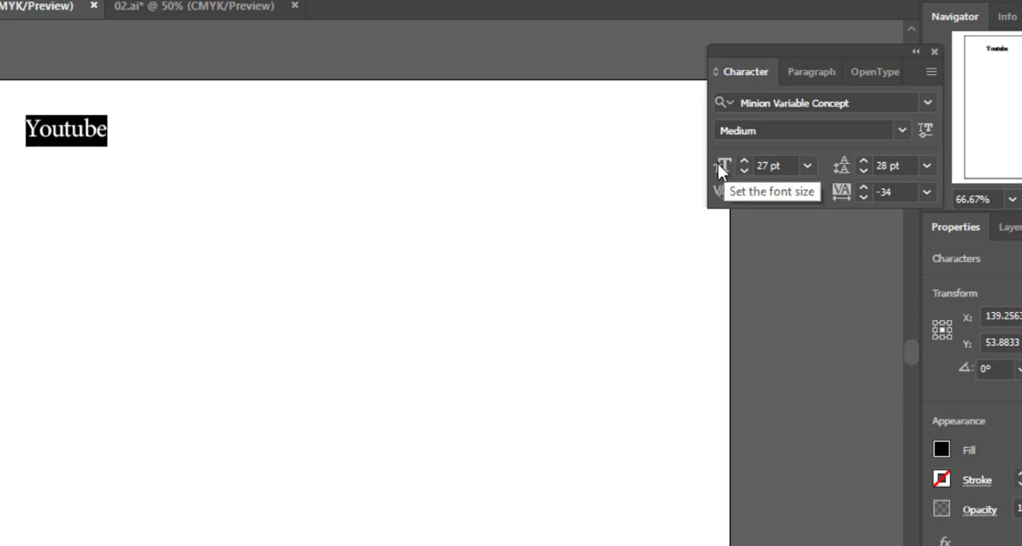
Increase the font size of "Youtube" step by step to 61 pt
{"action": "left_click", "coordinate": [783, 165]}
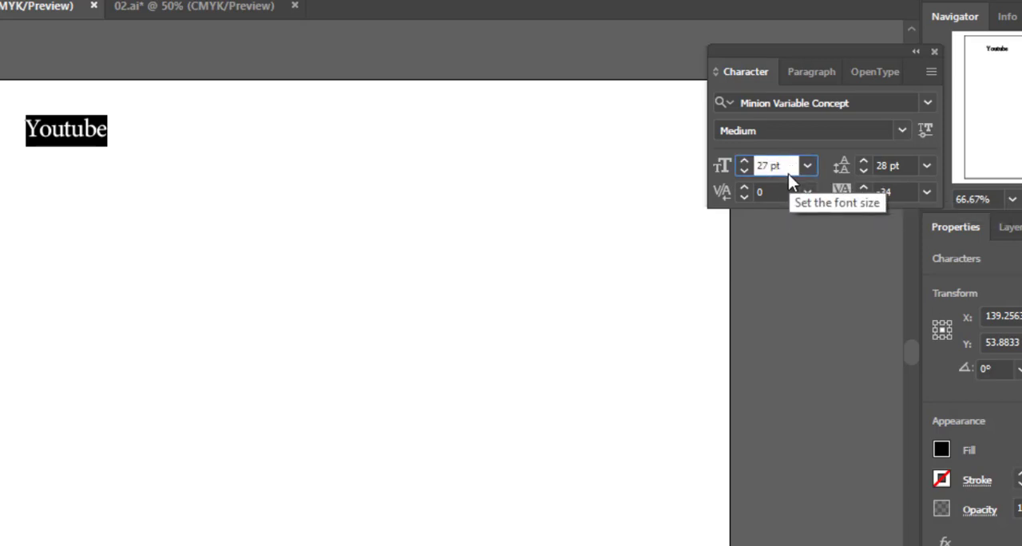
{"action": "key", "text": "Up"}
{"action": "key", "text": "Up"}
{"action": "key", "text": "Up"}
{"action": "key", "text": "Up"}
{"action": "key", "text": "Up"}
{"action": "key", "text": "Up"}
{"action": "key", "text": "Up"}
{"action": "key", "text": "Up"}
{"action": "key", "text": "Up"}
{"action": "key", "text": "Up"}
{"action": "key", "text": "Up"}
{"action": "key", "text": "Up"}
{"action": "key", "text": "Up"}
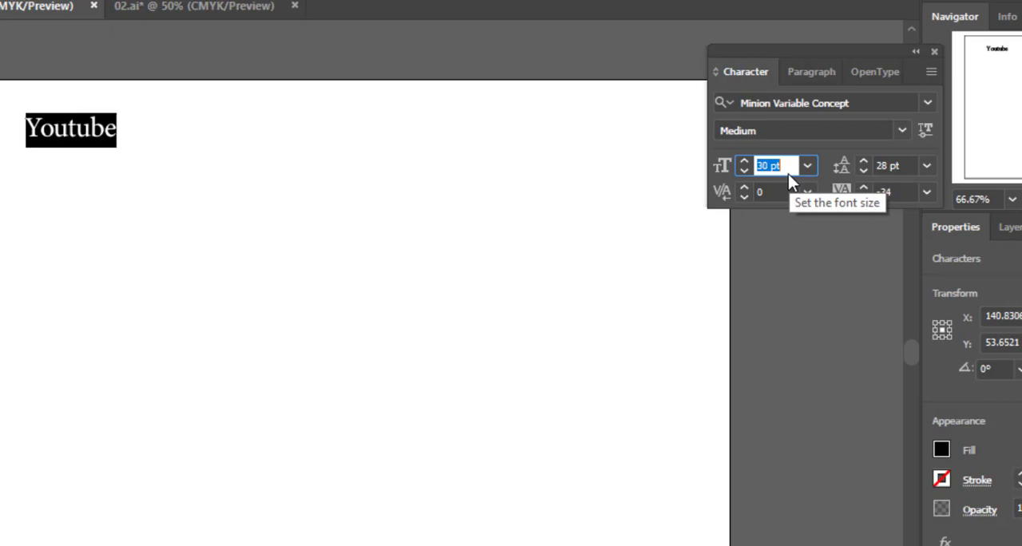
{"action": "key", "text": "Up"}
{"action": "key", "text": "Up"}
{"action": "key", "text": "Up"}
{"action": "key", "text": "Up"}
{"action": "key", "text": "Up"}
{"action": "key", "text": "Up"}
{"action": "key", "text": "Up"}
{"action": "key", "text": "Up"}
{"action": "key", "text": "Up"}
{"action": "key", "text": "Up"}
{"action": "key", "text": "Up"}
{"action": "key", "text": "Up"}
{"action": "key", "text": "Up"}
{"action": "key", "text": "Up"}
{"action": "key", "text": "Up"}
{"action": "key", "text": "Up"}
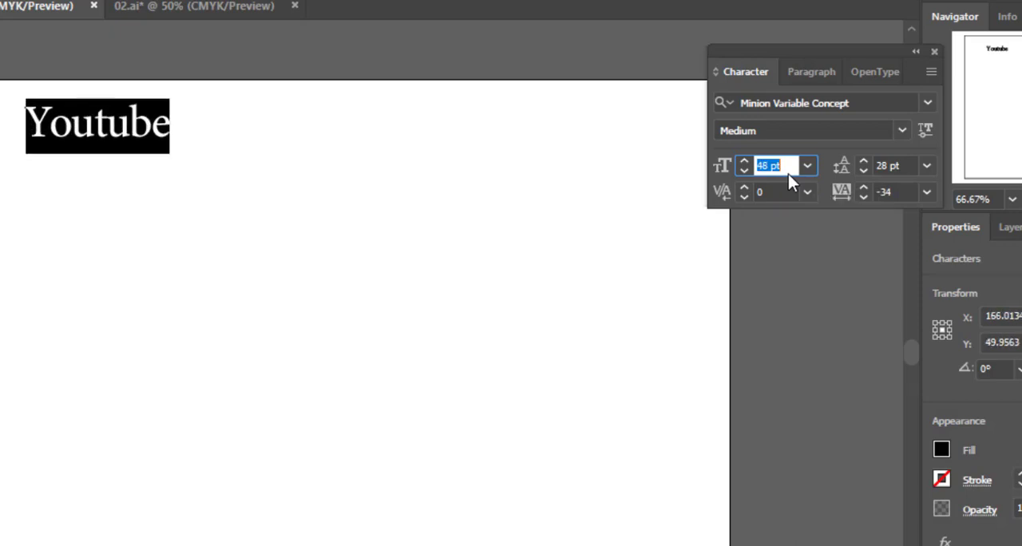
{"action": "key", "text": "Up"}
{"action": "key", "text": "Up"}
{"action": "key", "text": "Up"}
{"action": "key", "text": "Up"}
{"action": "key", "text": "Up"}
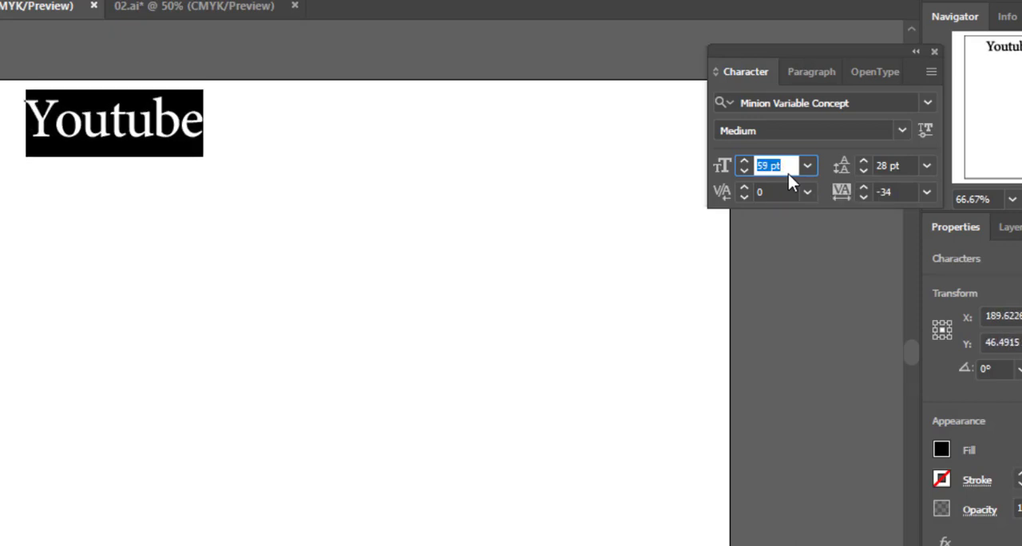
{"action": "key", "text": "ctrl+z"}
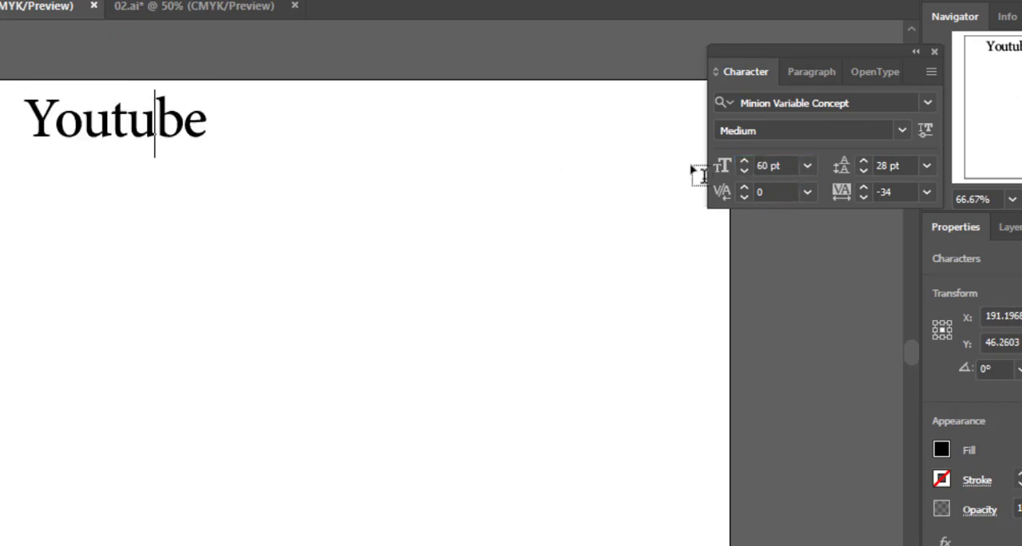
{"action": "key", "text": "ctrl+z"}
{"action": "left_click", "coordinate": [775, 166]}
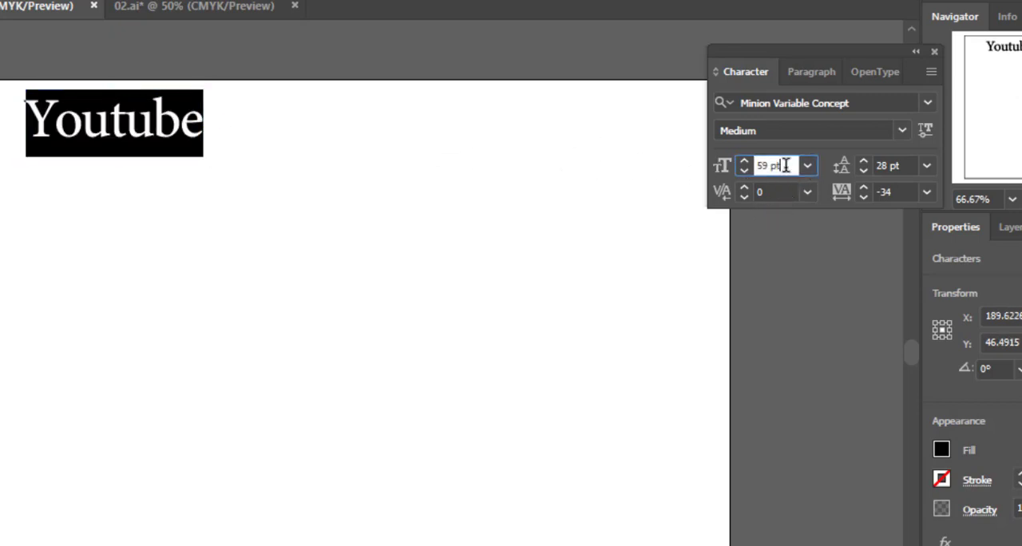
{"action": "scroll", "coordinate": [775, 165], "scroll_direction": "up", "scroll_amount": 2}
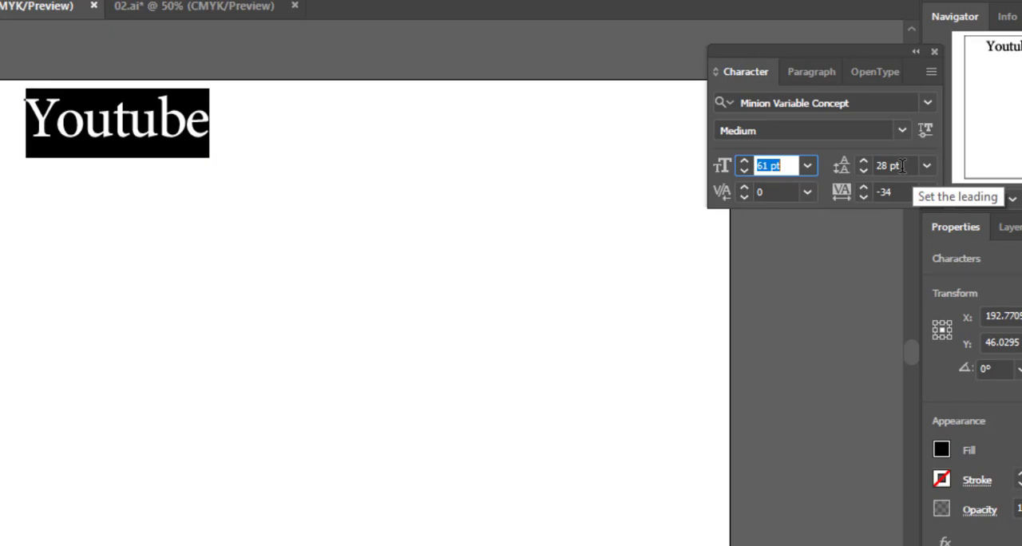
Try a leading of 30 pt on "Youtube", and lower the leading to 6 pt
{"action": "left_click", "coordinate": [903, 165]}
{"action": "scroll", "coordinate": [907, 165], "scroll_direction": "up", "scroll_amount": 4}
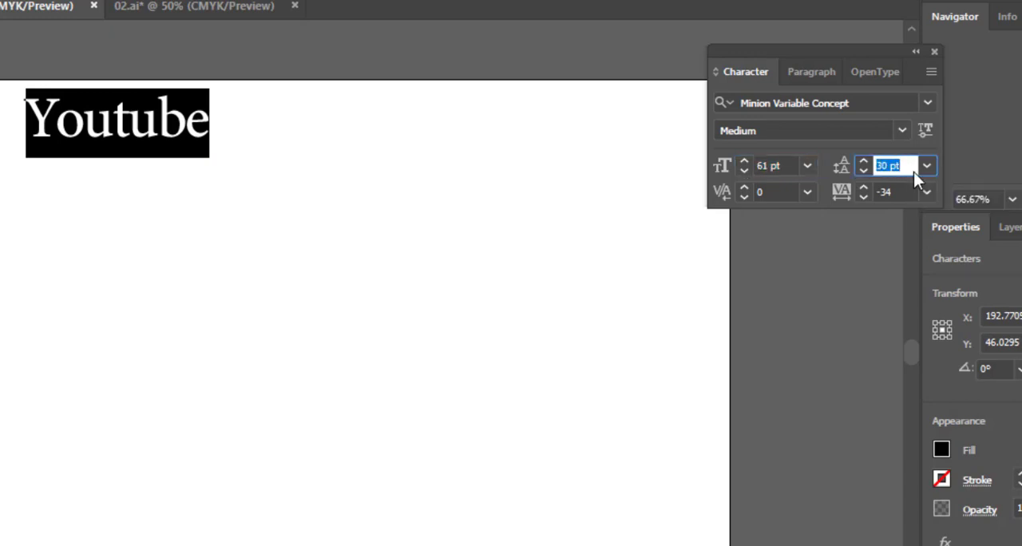
{"action": "scroll", "coordinate": [915, 168], "scroll_direction": "down", "scroll_amount": 2}
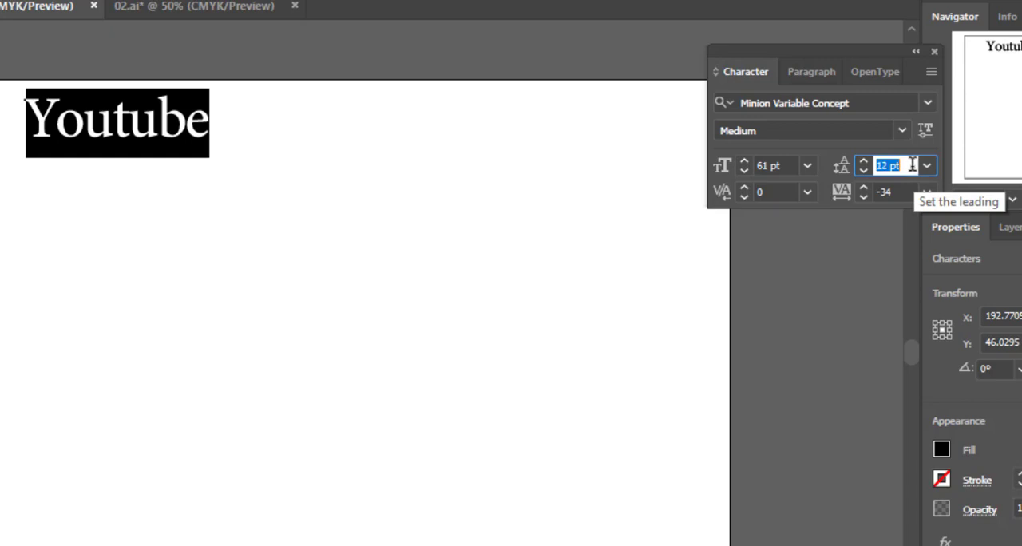
{"action": "scroll", "coordinate": [912, 165], "scroll_direction": "down", "scroll_amount": 6}
Add a second line of text below "Youtube" containing a person's full name in lowercase
{"action": "left_click", "coordinate": [201, 122]}
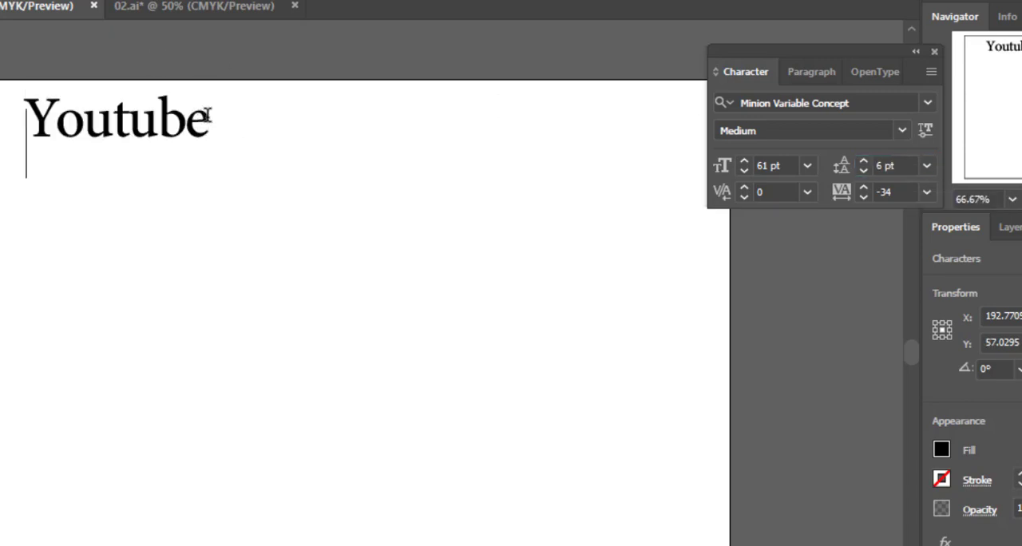
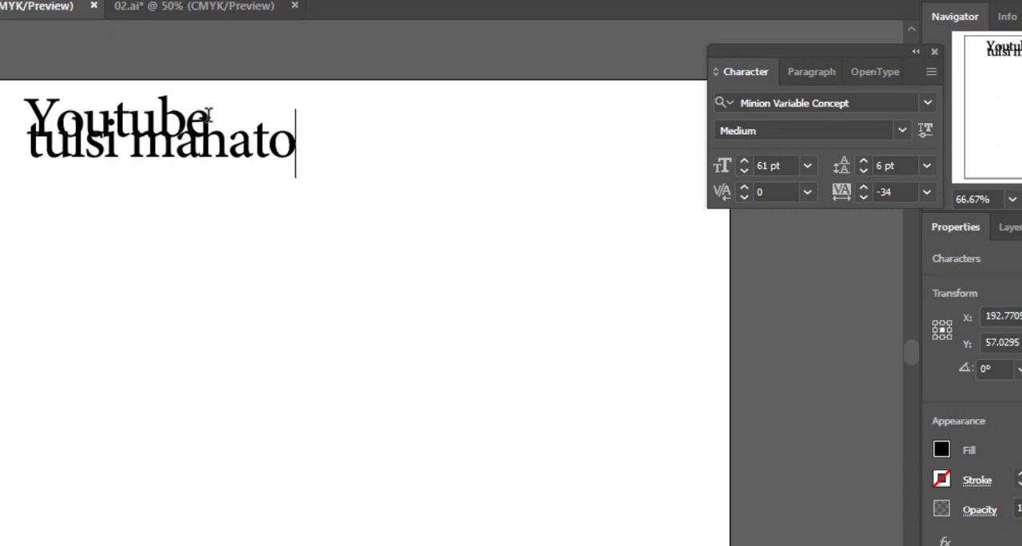
Select both lines of text and set their leading to Auto
{"action": "key", "text": "ctrl+a"}
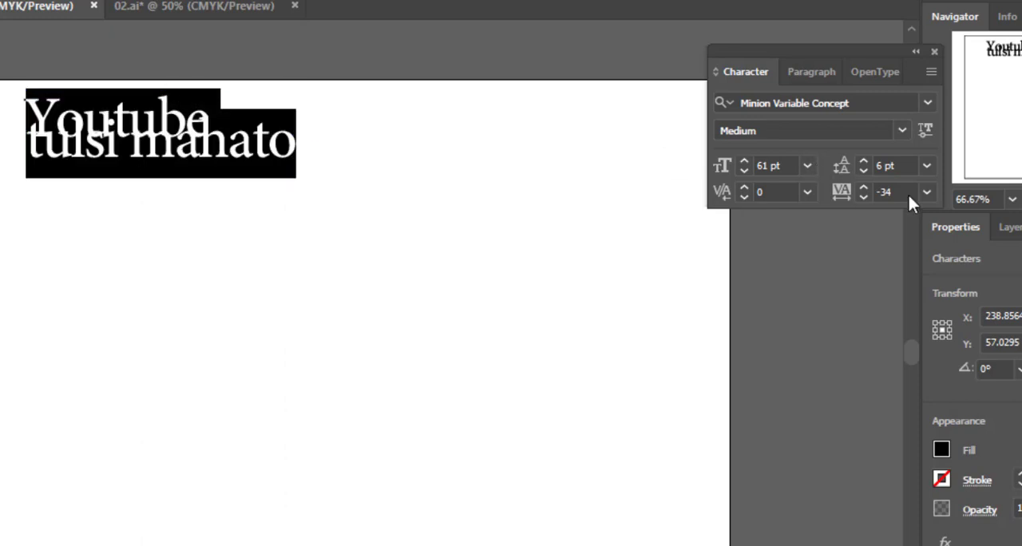
{"action": "left_click", "coordinate": [928, 165]}
{"action": "left_click", "coordinate": [959, 214]}
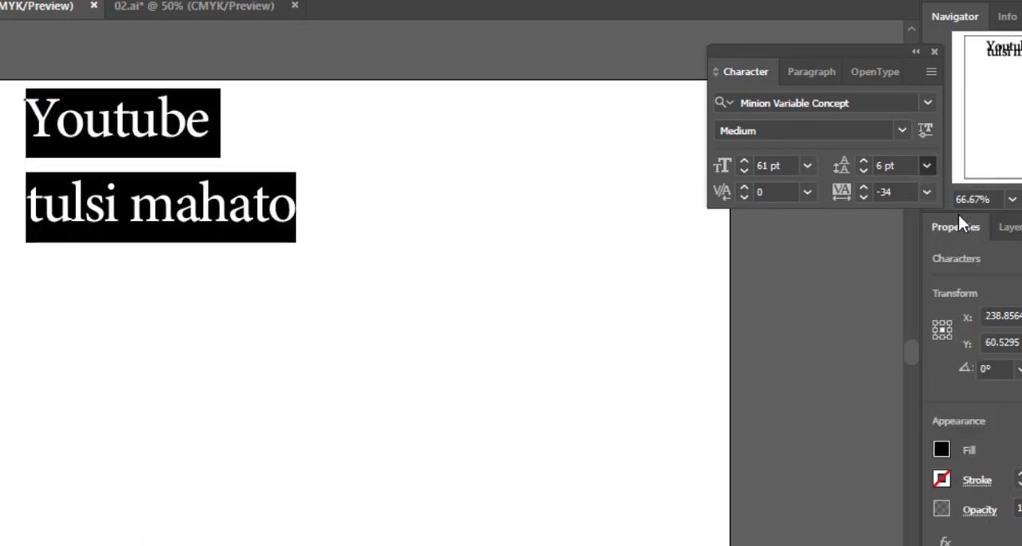
{"action": "left_click", "coordinate": [101, 234]}
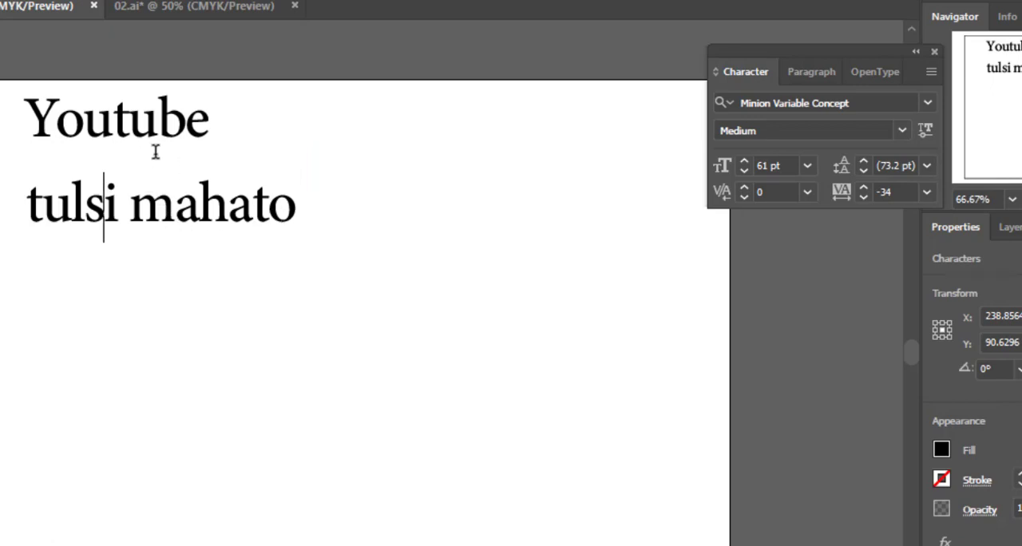
{"action": "left_click_drag", "start_coordinate": [83, 123], "coordinate": [177, 122]}
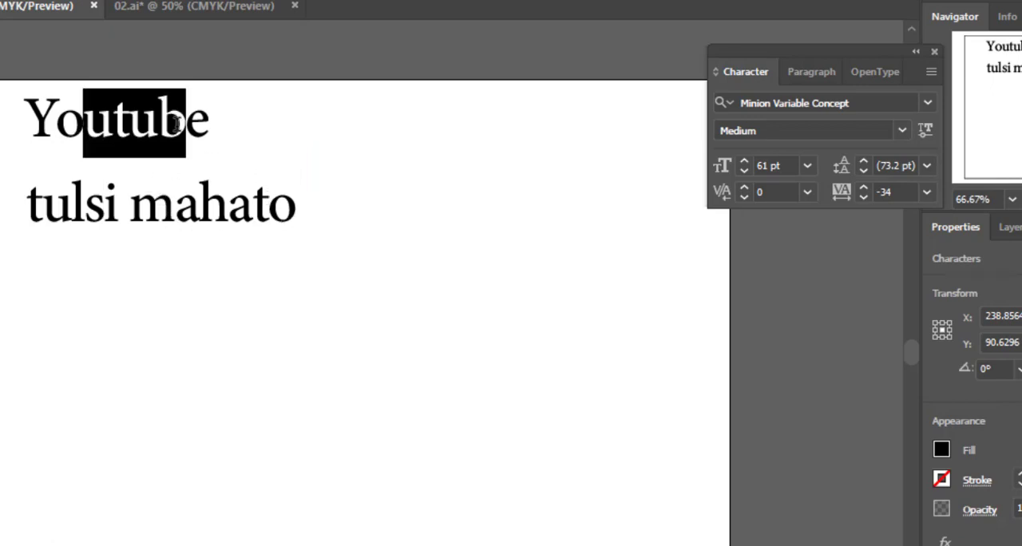
{"action": "left_click", "coordinate": [170, 209]}
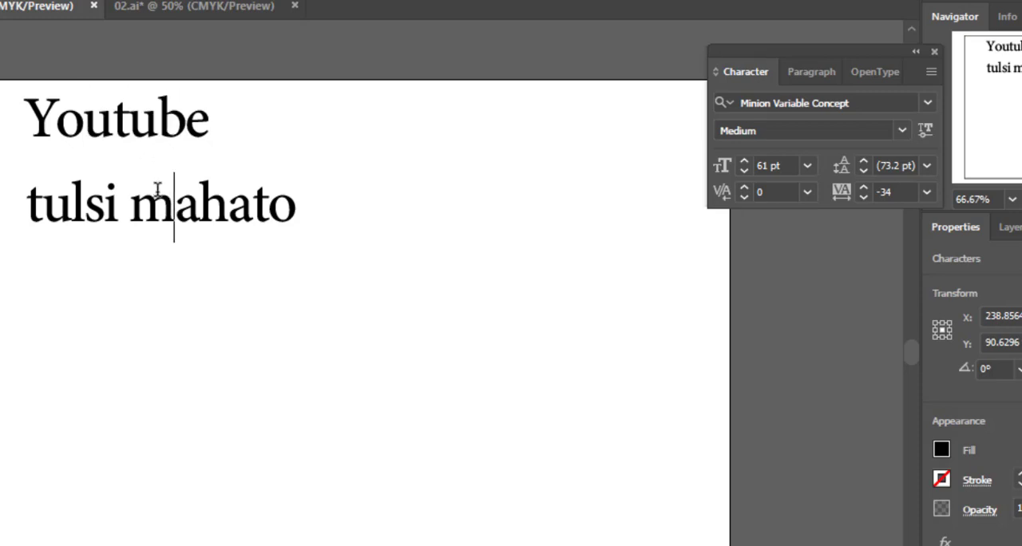
Reselect both text lines, preview the leading presets including Auto, and set the leading to 10 pt
{"action": "key", "text": "Escape"}
{"action": "key", "text": "ctrl+a"}
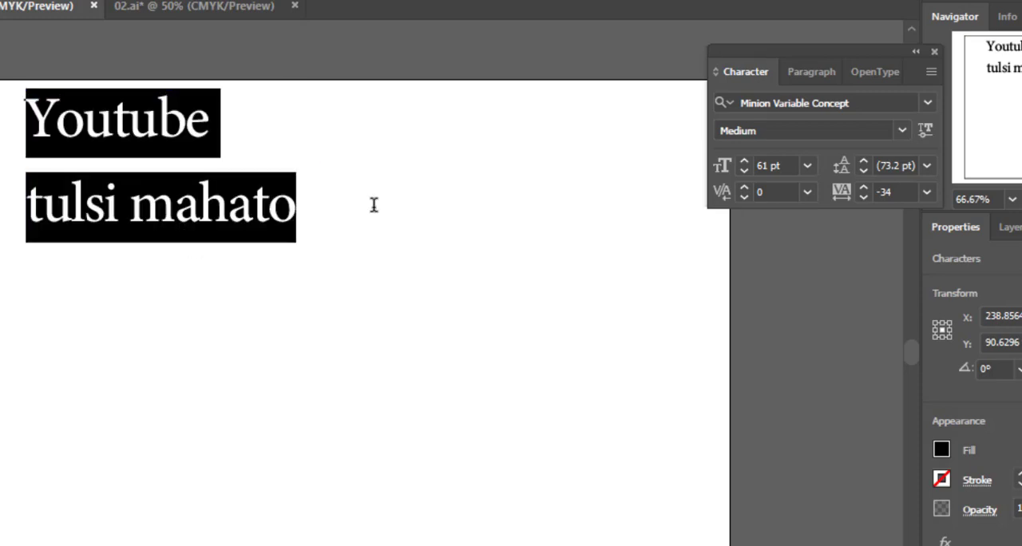
{"action": "left_click", "coordinate": [927, 166]}
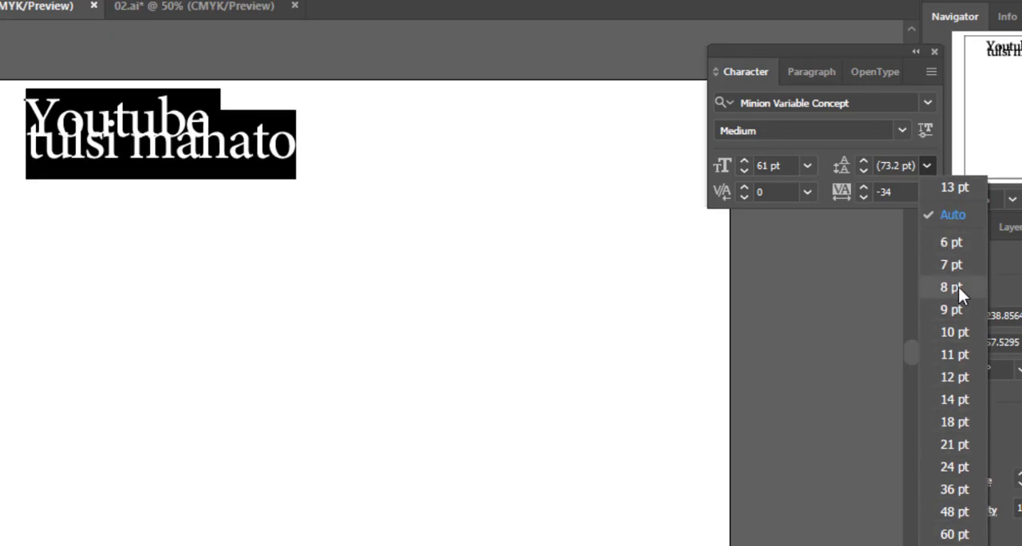
{"action": "left_click", "coordinate": [952, 215]}
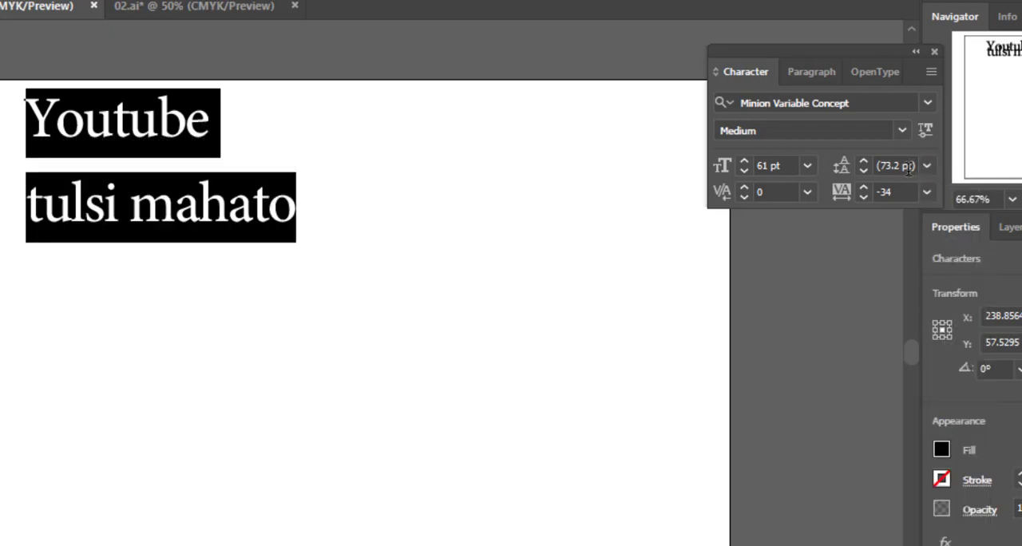
{"action": "left_click", "coordinate": [928, 166]}
{"action": "left_click", "coordinate": [963, 333]}
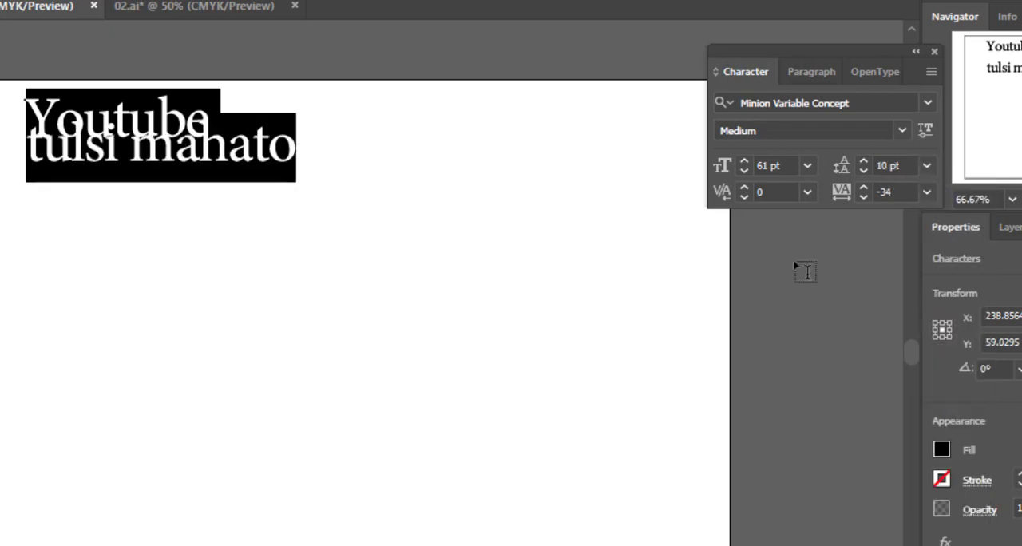
Select both text lines, increase their leading to 34 pt, and leave text editing
{"action": "double_click", "coordinate": [140, 139]}
{"action": "key", "text": "ctrl+a"}
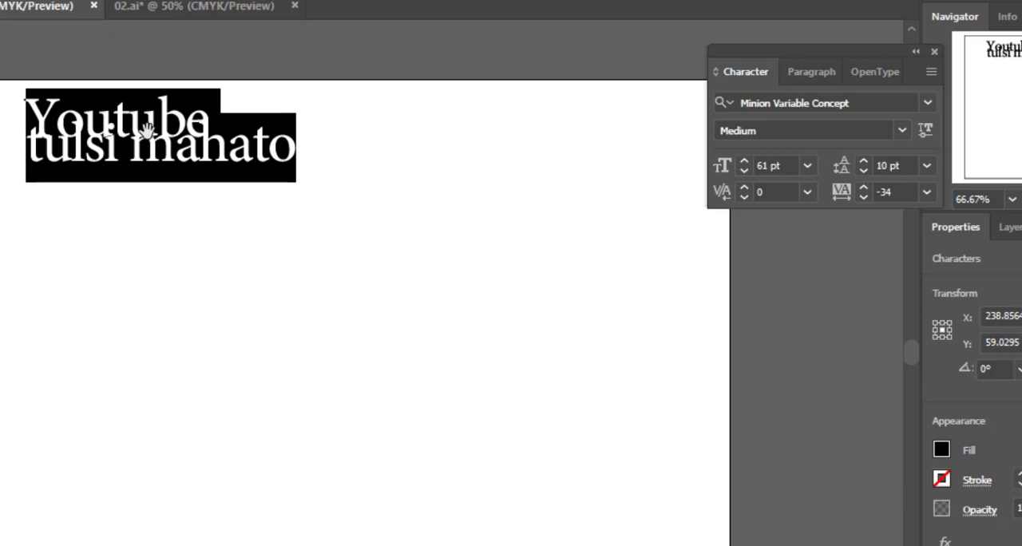
{"action": "key", "text": "alt+Down"}
{"action": "key", "text": "alt+Down"}
{"action": "key", "text": "alt+Down"}
{"action": "key", "text": "alt+Down"}
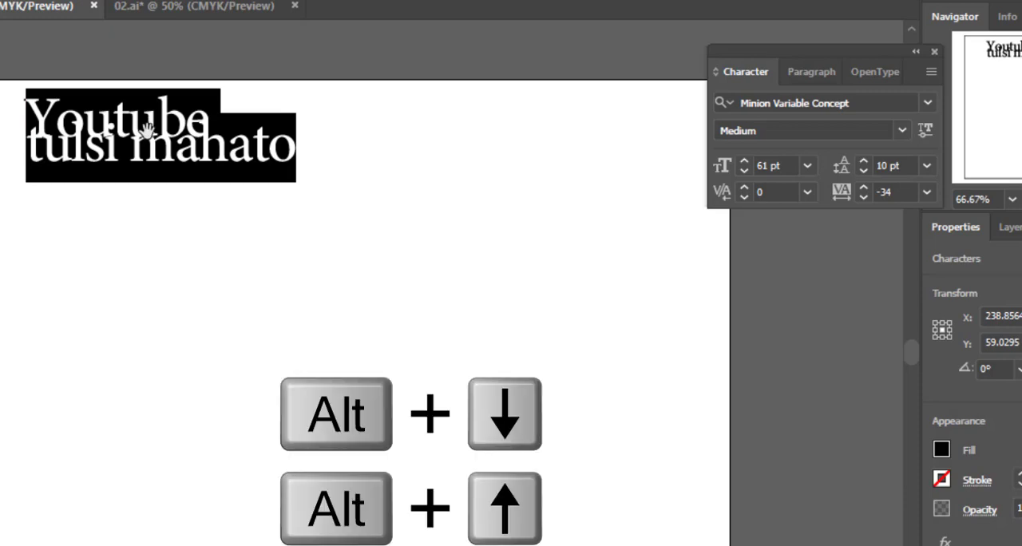
{"action": "key", "text": "alt+Down"}
{"action": "key", "text": "alt+Down"}
{"action": "key", "text": "alt+Down"}
{"action": "key", "text": "alt+Down"}
{"action": "key", "text": "alt+Down"}
{"action": "key", "text": "alt+Down"}
{"action": "key", "text": "alt+Down"}
{"action": "key", "text": "alt+Down"}
{"action": "key", "text": "alt+Down"}
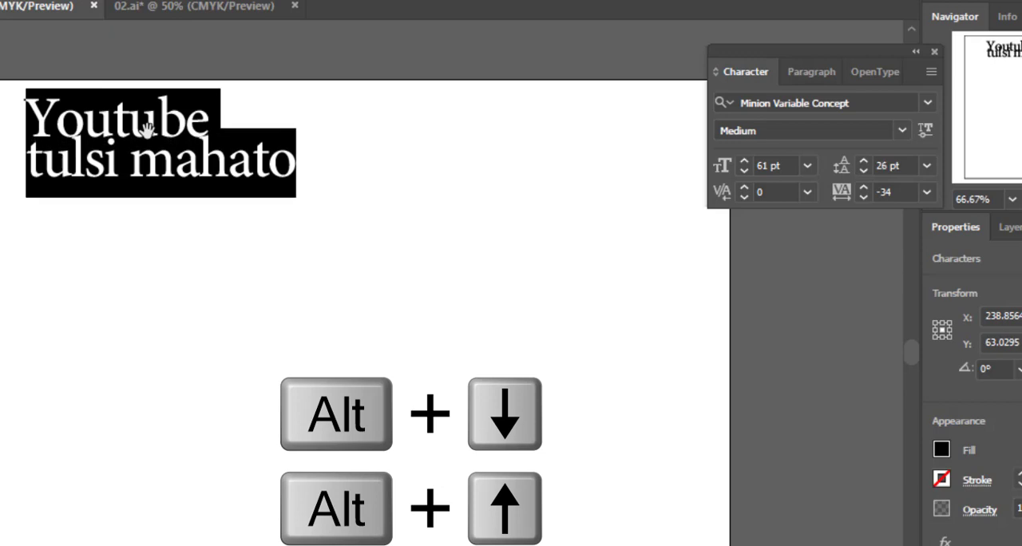
{"action": "key", "text": "alt+Up"}
{"action": "key", "text": "alt+Up"}
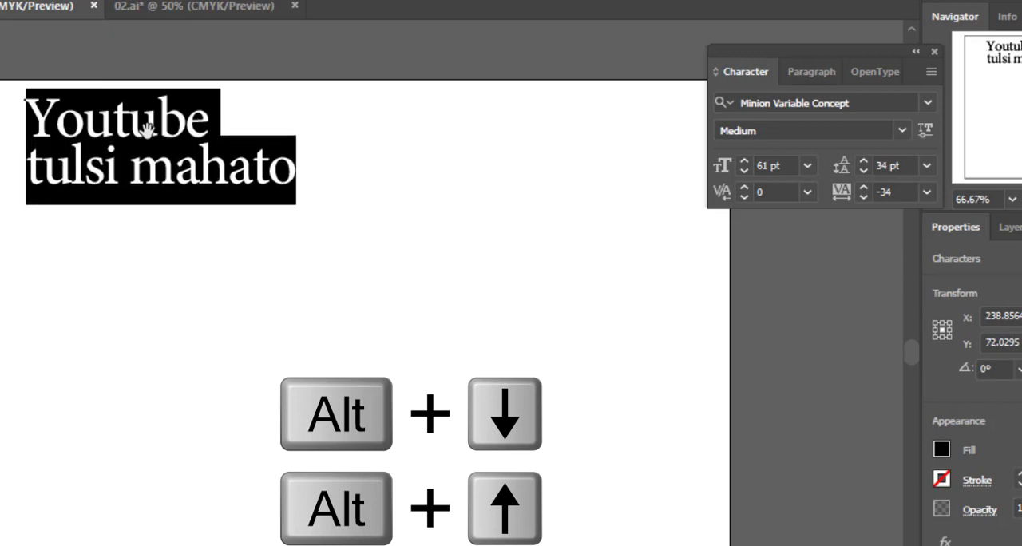
{"action": "key", "text": "alt+Down"}
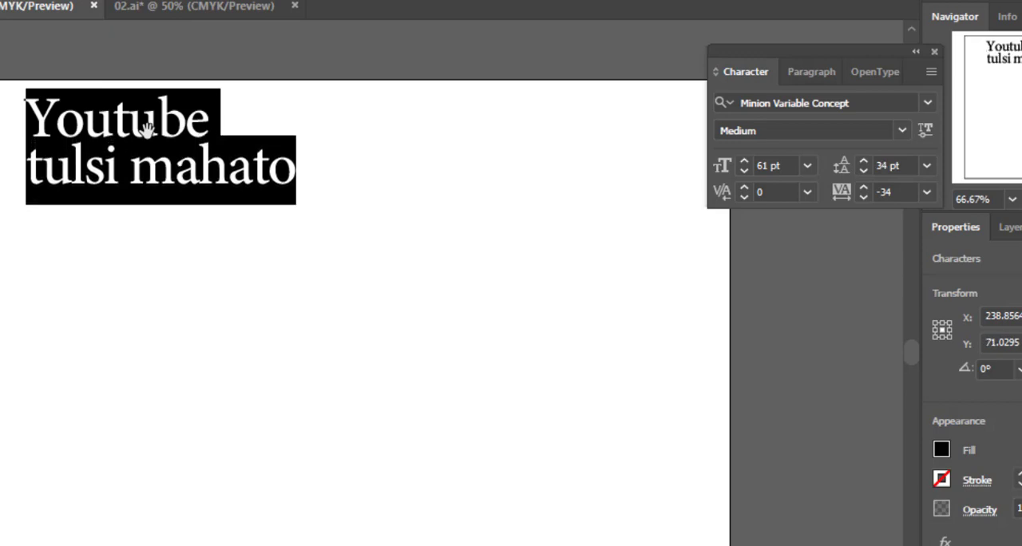
{"action": "left_click", "coordinate": [149, 184]}
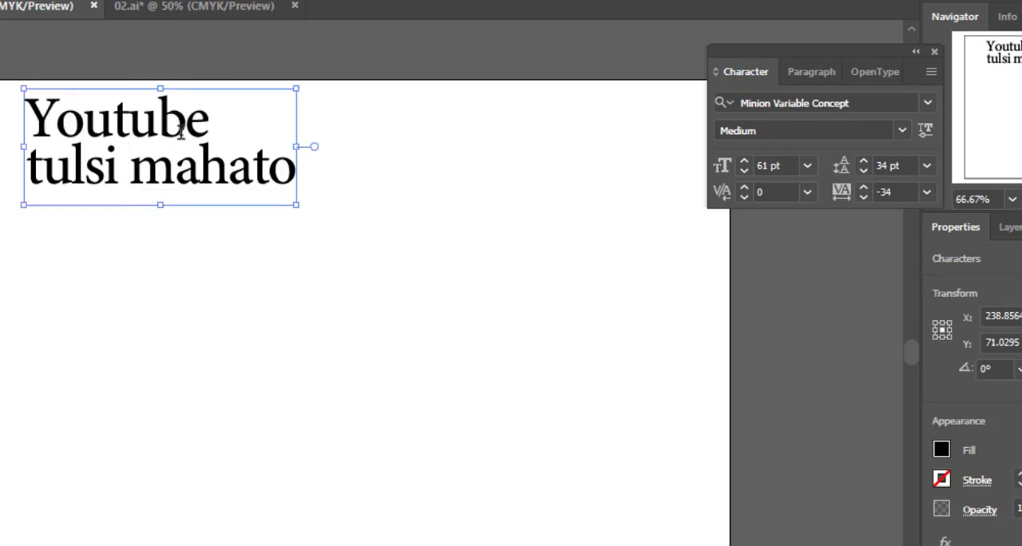
Select both text lines, try tightening the tracking to -63, and widen it to 65
{"action": "key", "text": "ctrl+a"}
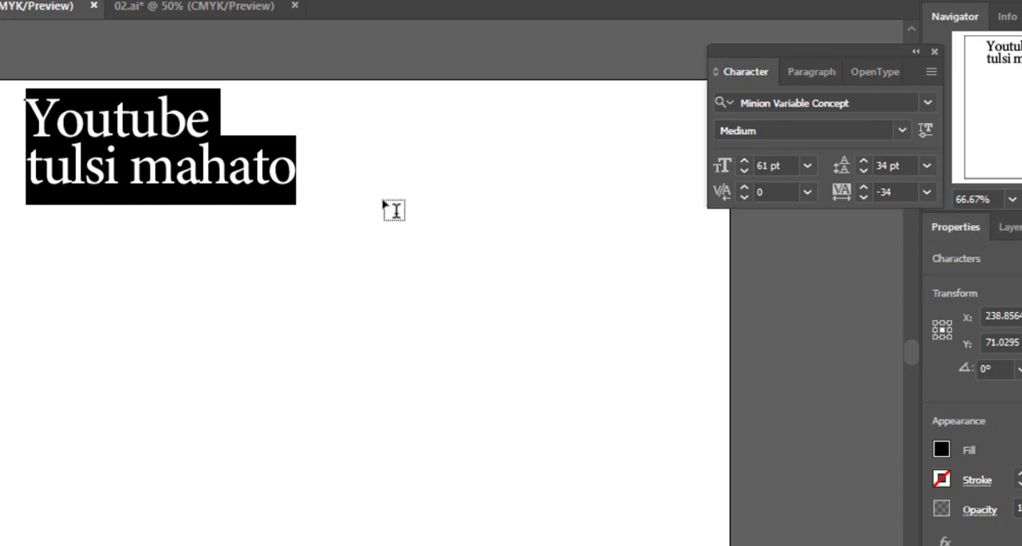
{"action": "left_click", "coordinate": [64, 124]}
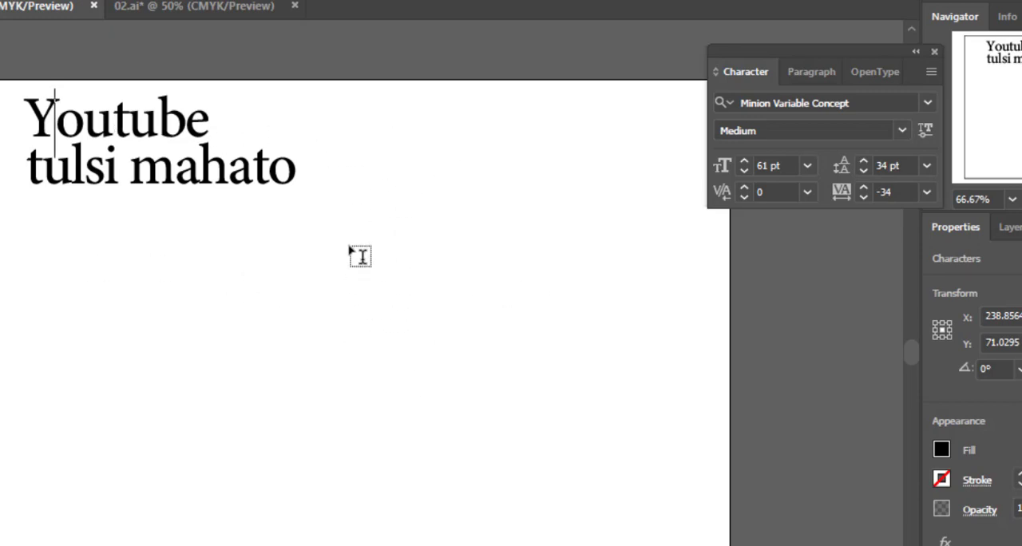
{"action": "key", "text": "ctrl+a"}
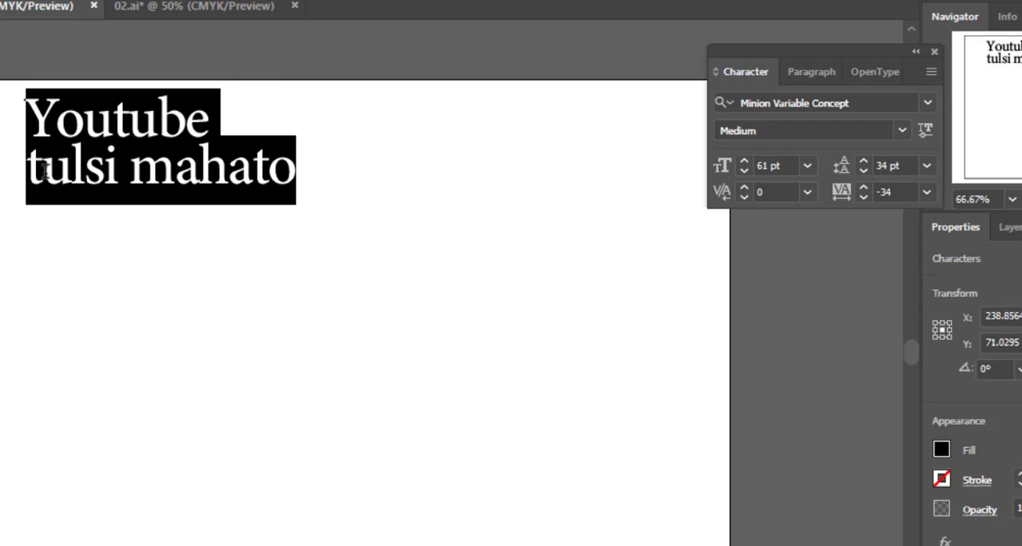
{"action": "left_click", "coordinate": [898, 191]}
{"action": "scroll", "coordinate": [898, 191], "scroll_direction": "down", "scroll_amount": 16}
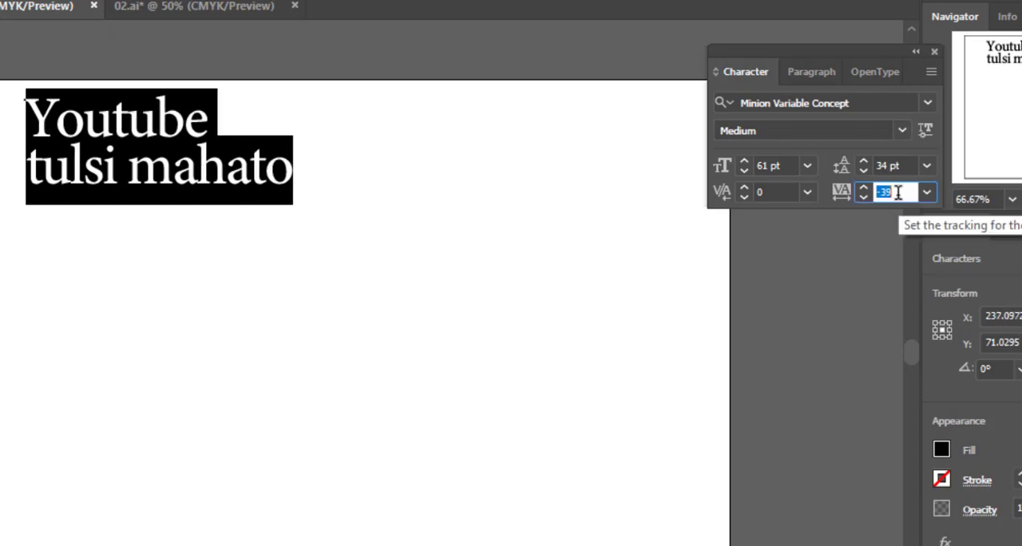
{"action": "scroll", "coordinate": [897, 192], "scroll_direction": "down", "scroll_amount": 3}
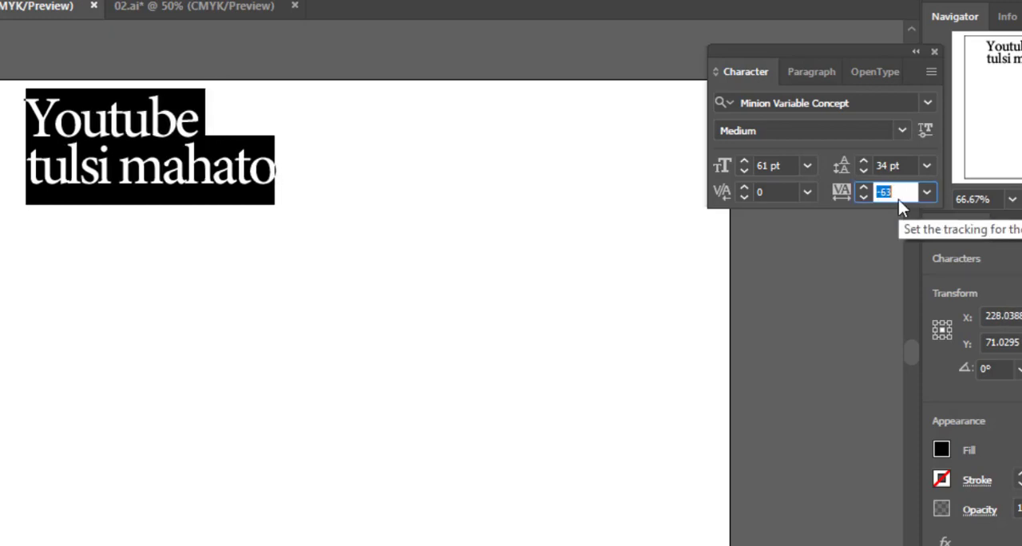
{"action": "scroll", "coordinate": [898, 201], "scroll_direction": "up", "scroll_amount": 20}
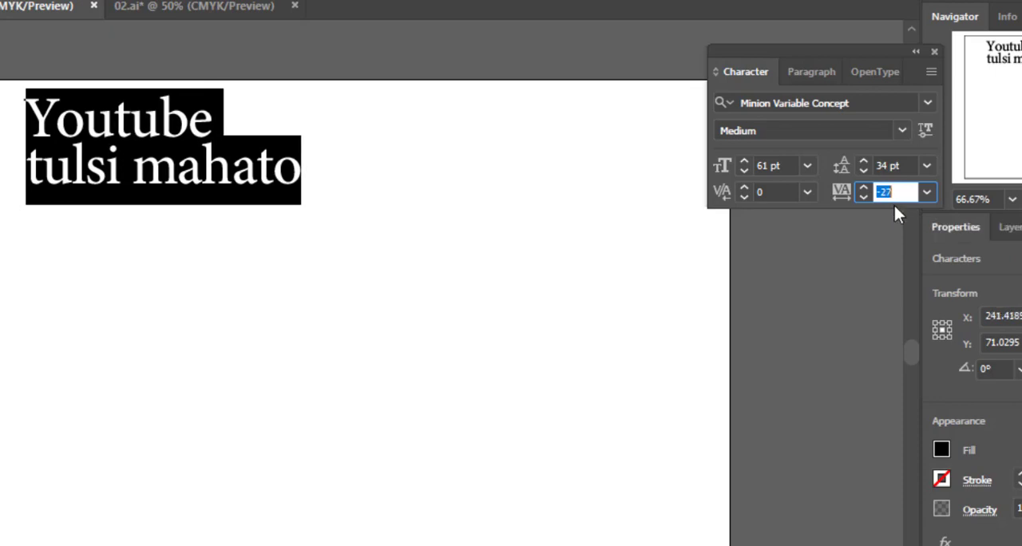
{"action": "scroll", "coordinate": [902, 199], "scroll_direction": "up", "scroll_amount": 20}
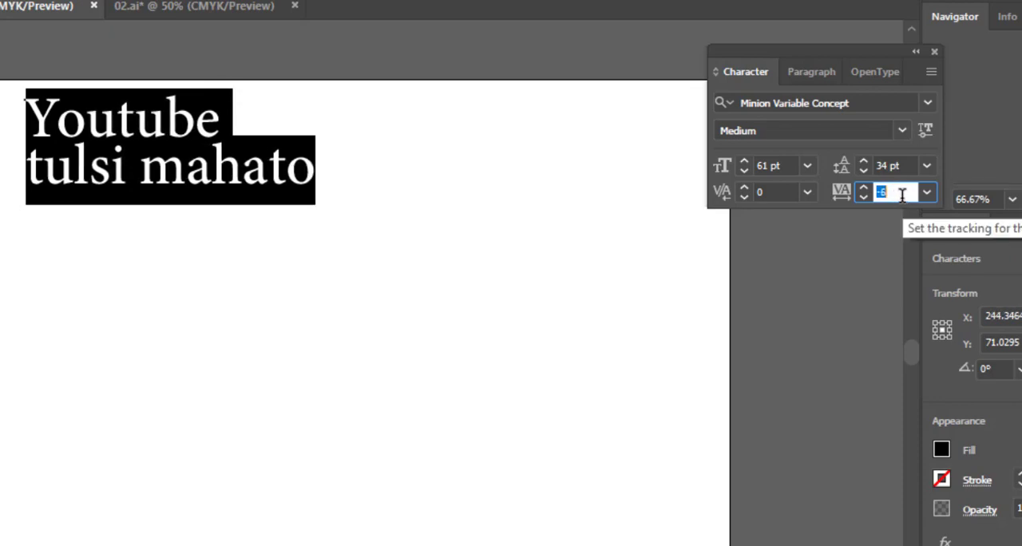
{"action": "scroll", "coordinate": [903, 196], "scroll_direction": "up", "scroll_amount": 20}
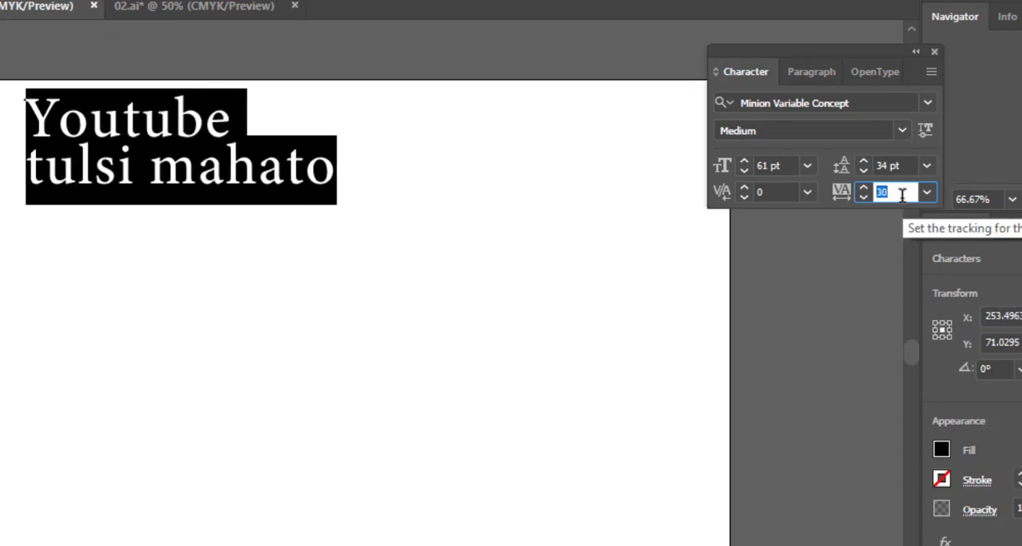
{"action": "scroll", "coordinate": [903, 196], "scroll_direction": "up", "scroll_amount": 20}
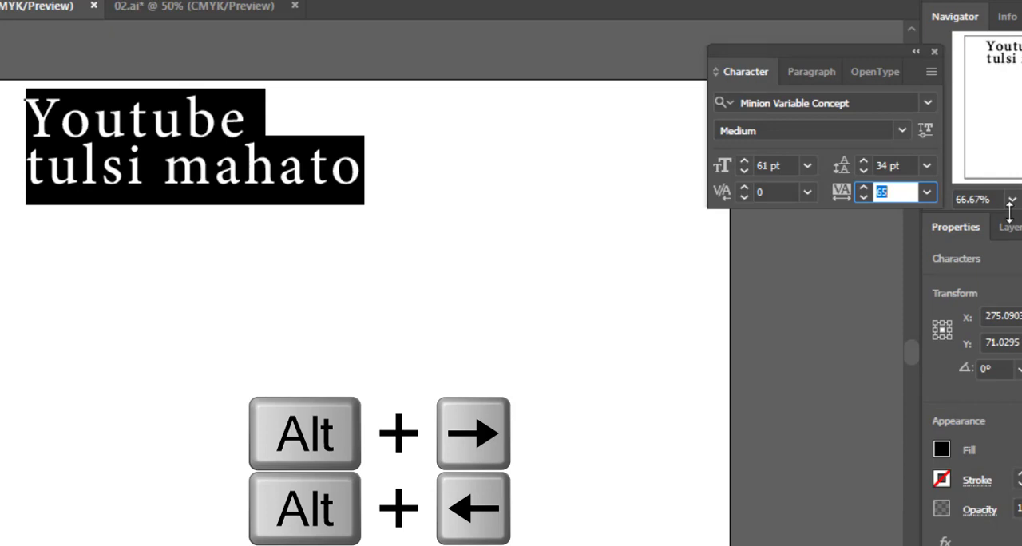
{"action": "key", "text": "Escape"}
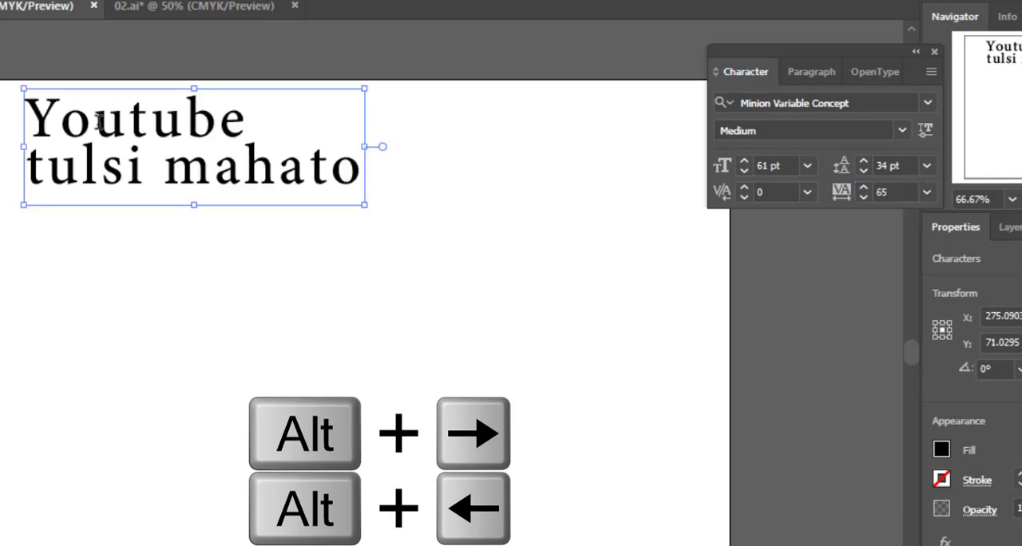
Reselect both text lines, try tightening their tracking to -155, and settle it at -35
{"action": "left_click", "coordinate": [98, 120]}
{"action": "key", "text": "ctrl+a"}
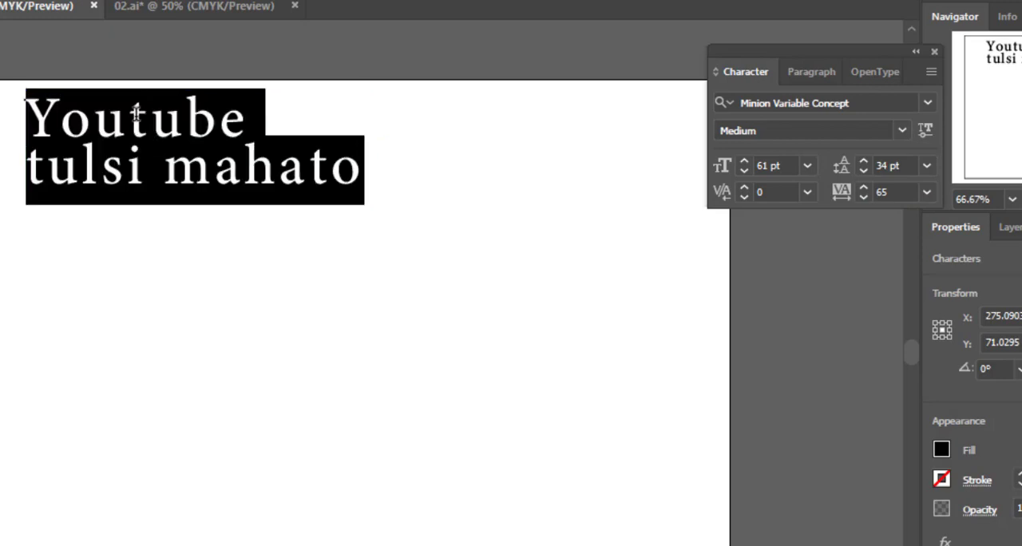
{"action": "key", "text": "alt+Left"}
{"action": "key", "text": "alt+Left"}
{"action": "key", "text": "alt+Left"}
{"action": "key", "text": "alt+Left"}
{"action": "key", "text": "alt+Left"}
{"action": "key", "text": "alt+Left"}
{"action": "key", "text": "alt+Left"}
{"action": "key", "text": "alt+Left"}
{"action": "key", "text": "alt+Left"}
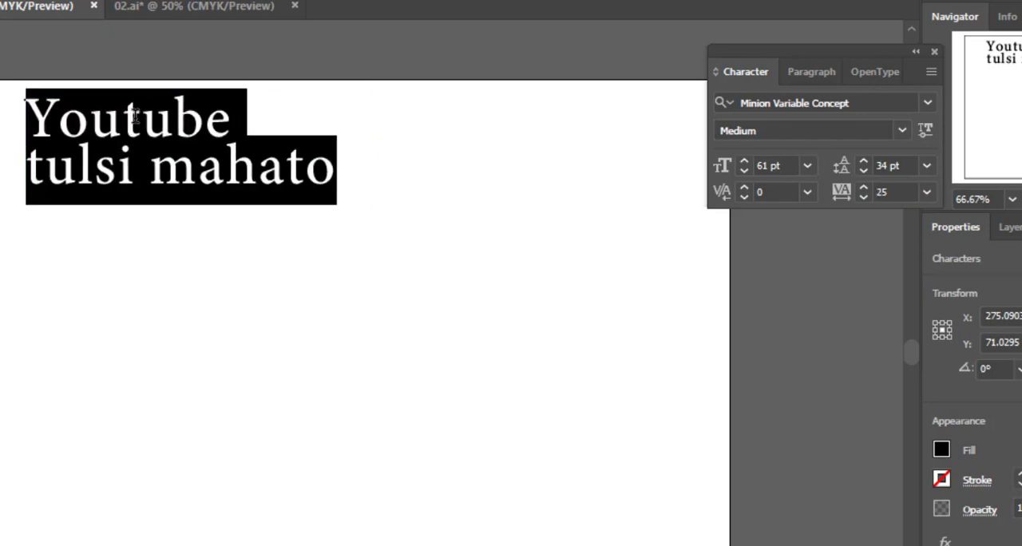
{"action": "key", "text": "alt+Left"}
{"action": "key", "text": "alt+Left"}
{"action": "key", "text": "alt+Left"}
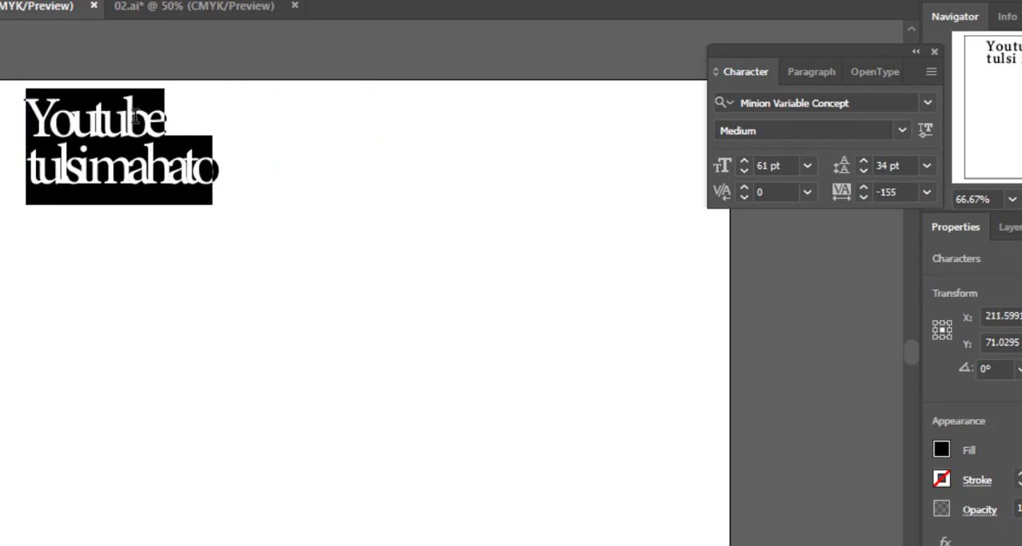
{"action": "key", "text": "alt+Right"}
{"action": "key", "text": "alt+Right"}
{"action": "key", "text": "alt+Right"}
{"action": "key", "text": "alt+Right"}
{"action": "key", "text": "alt+Right"}
{"action": "key", "text": "alt+Right"}
{"action": "key", "text": "alt+Right"}
{"action": "key", "text": "alt+Right"}
{"action": "key", "text": "alt+Right"}
{"action": "key", "text": "alt+Right"}
{"action": "key", "text": "alt+Right"}
{"action": "key", "text": "alt+Right"}
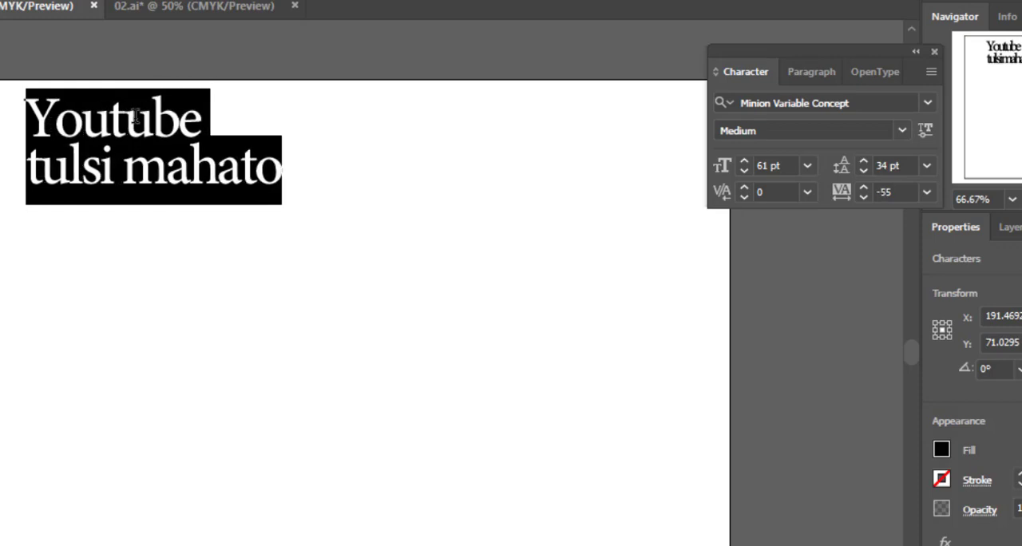
{"action": "key", "text": "alt+Left"}
{"action": "key", "text": "alt+Left"}
{"action": "key", "text": "alt+Left"}
{"action": "key", "text": "alt+Left"}
{"action": "key", "text": "alt+Left"}
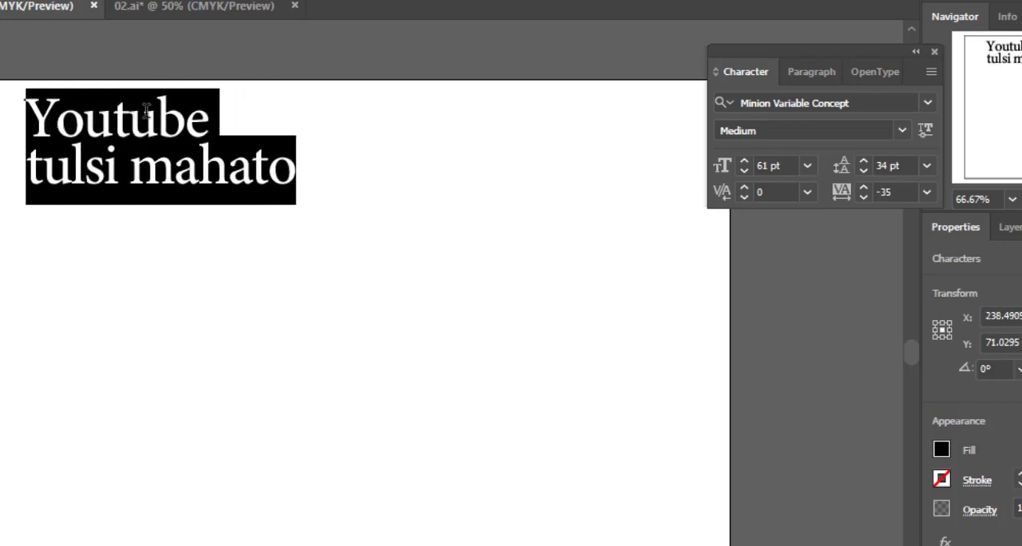
Select only the word "Youtube", widen its tracking to 205, and deselect the text
{"action": "left_click", "coordinate": [189, 120]}
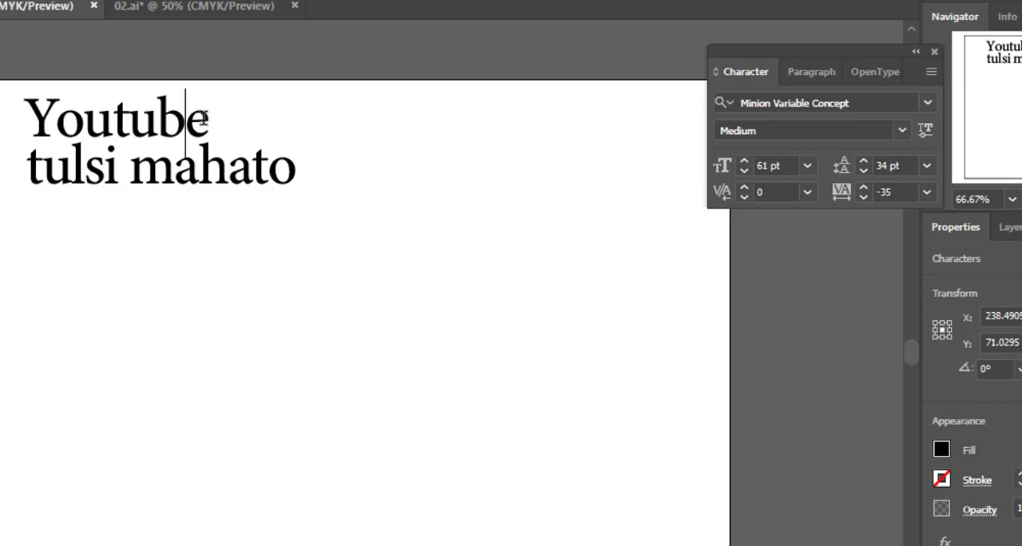
{"action": "left_click_drag", "start_coordinate": [209, 119], "coordinate": [27, 119]}
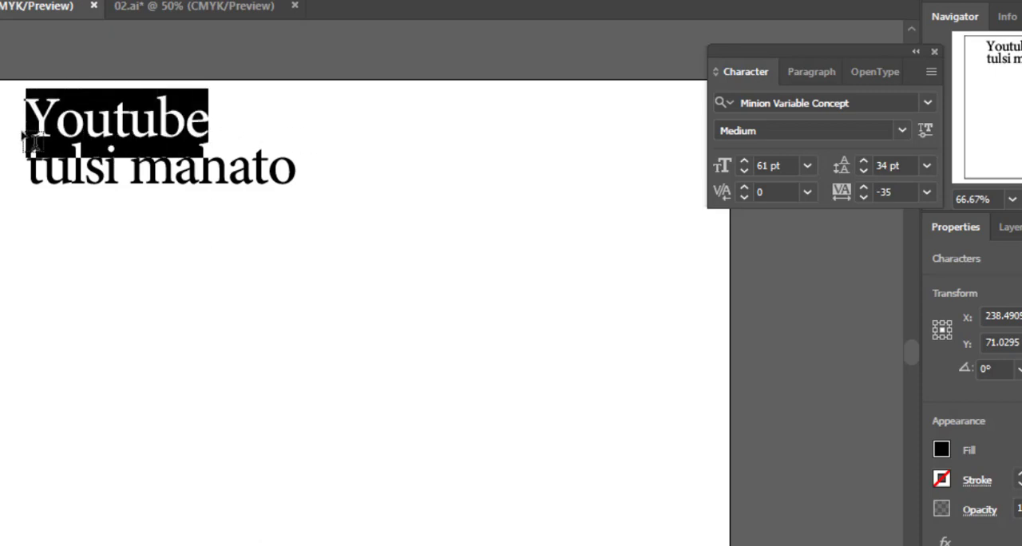
{"action": "key", "text": "alt+Right"}
{"action": "key", "text": "alt+Right"}
{"action": "key", "text": "alt+Right"}
{"action": "key", "text": "alt+Right"}
{"action": "key", "text": "alt+Right"}
{"action": "key", "text": "alt+Right"}
{"action": "key", "text": "alt+Right"}
{"action": "key", "text": "alt+Right"}
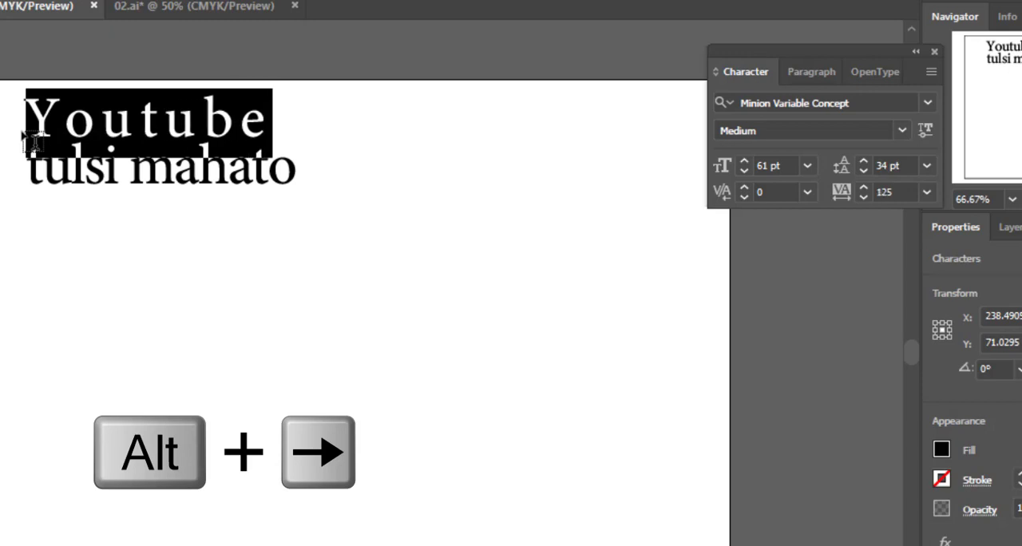
{"action": "key", "text": "alt+Right"}
{"action": "key", "text": "alt+Right"}
{"action": "key", "text": "alt+Right"}
{"action": "key", "text": "alt+Right"}
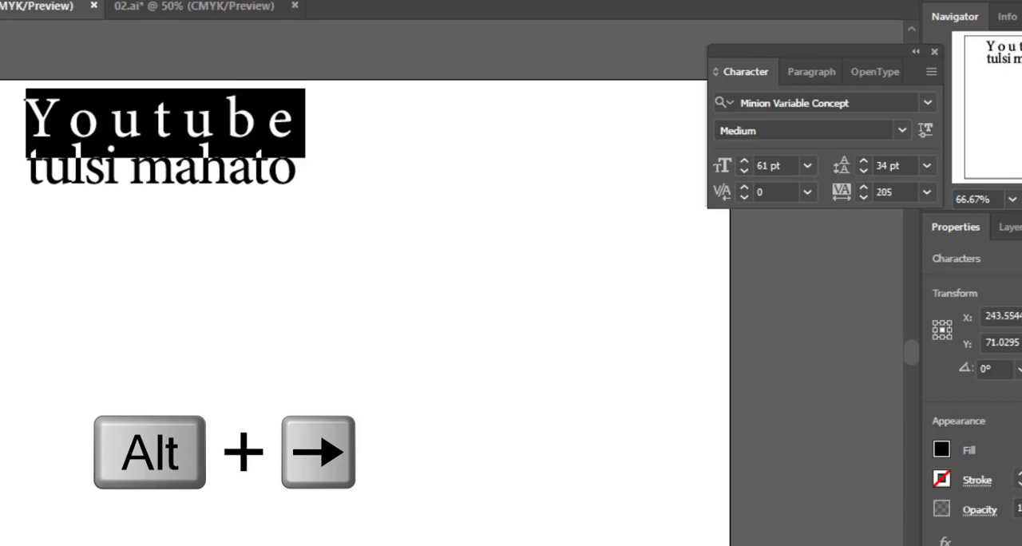
{"action": "key", "text": "Escape"}
{"action": "left_click", "coordinate": [393, 324]}
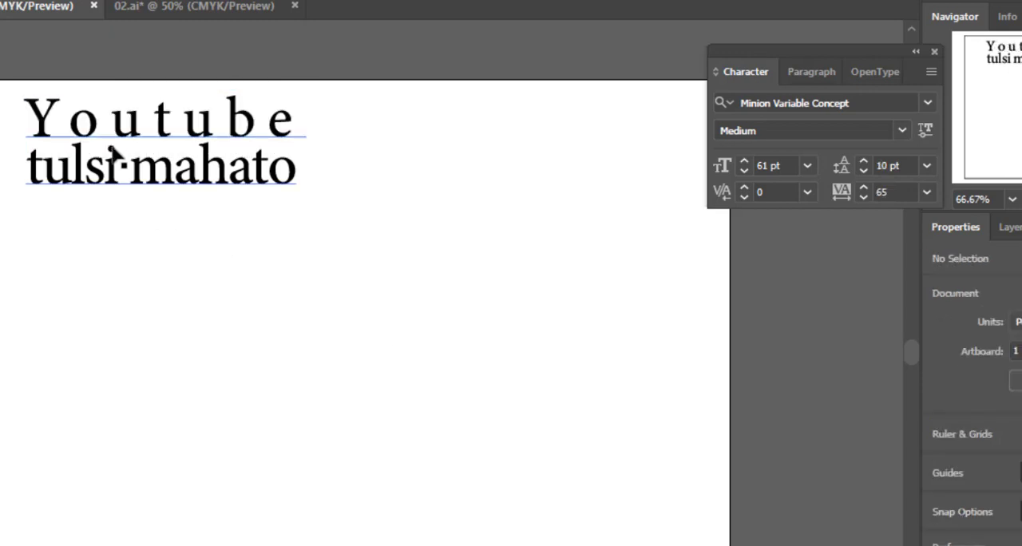
Center-align the two-line text object and reposition it fully inside the artboard's upper area
{"action": "left_click_drag", "start_coordinate": [183, 167], "coordinate": [197, 264]}
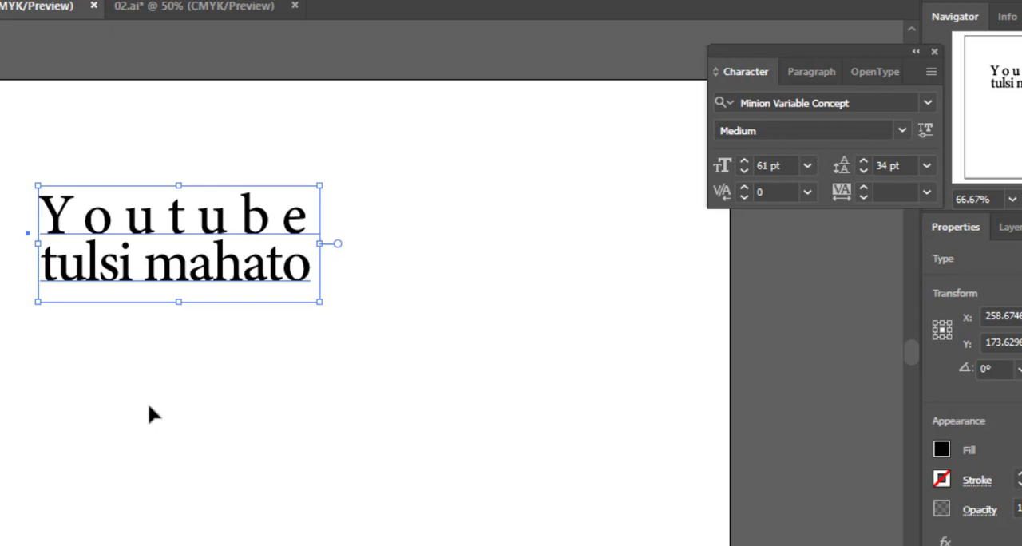
{"action": "left_click", "coordinate": [803, 73]}
{"action": "left_click", "coordinate": [762, 107]}
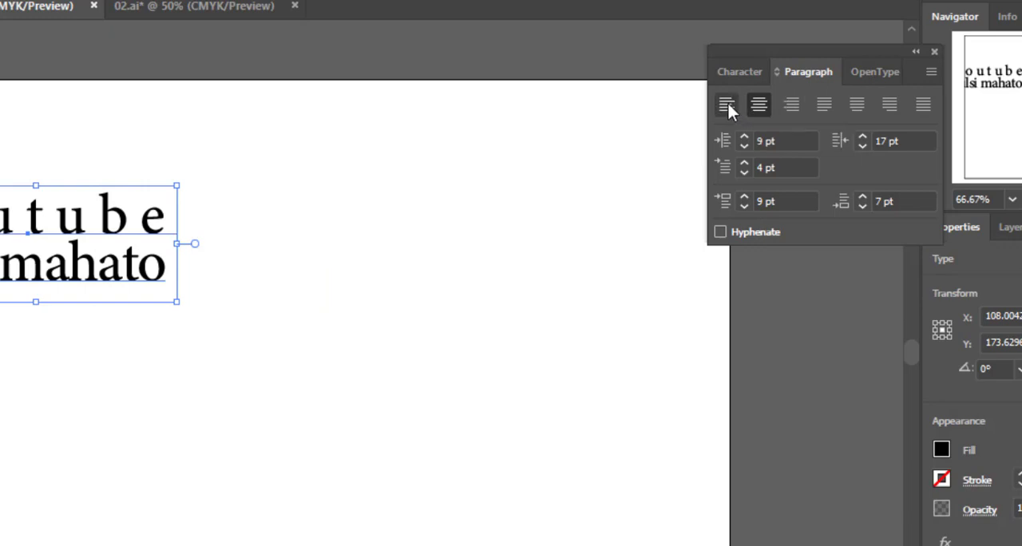
{"action": "left_click_drag", "start_coordinate": [35, 225], "coordinate": [250, 206]}
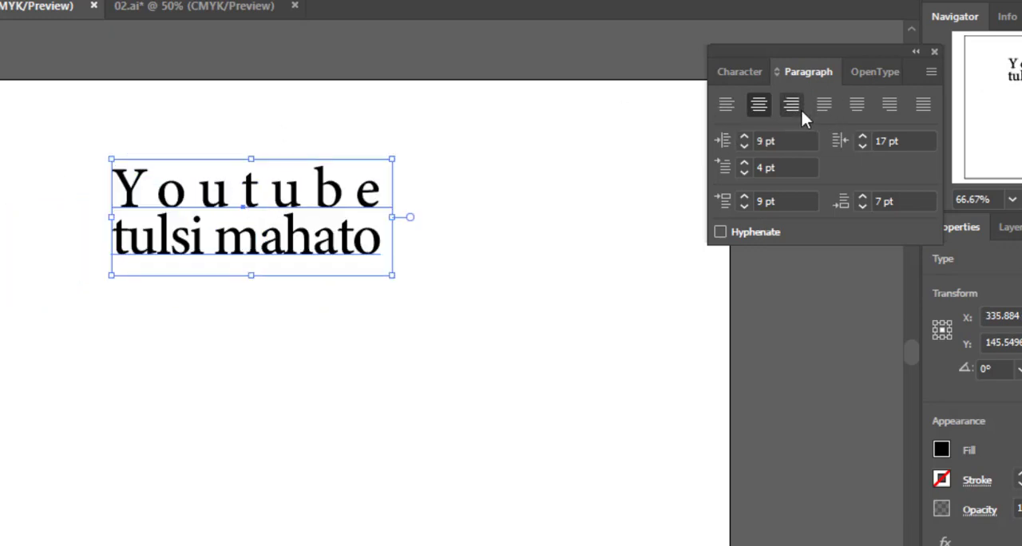
Try left, center and right alignment, apply Justify with last line aligned left, and move the text near the artboard's top
{"action": "left_click", "coordinate": [726, 104]}
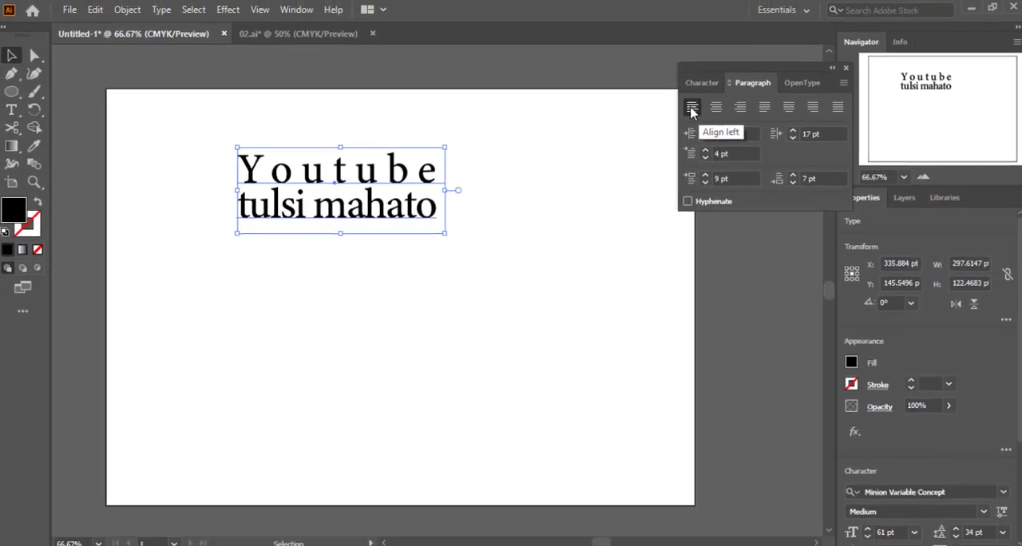
{"action": "left_click", "coordinate": [716, 107]}
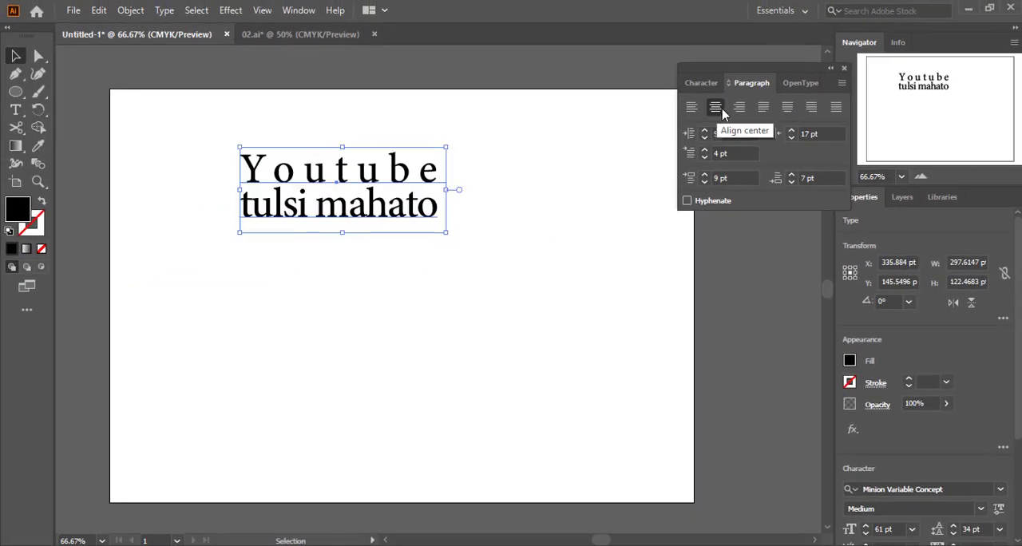
{"action": "left_click", "coordinate": [738, 110]}
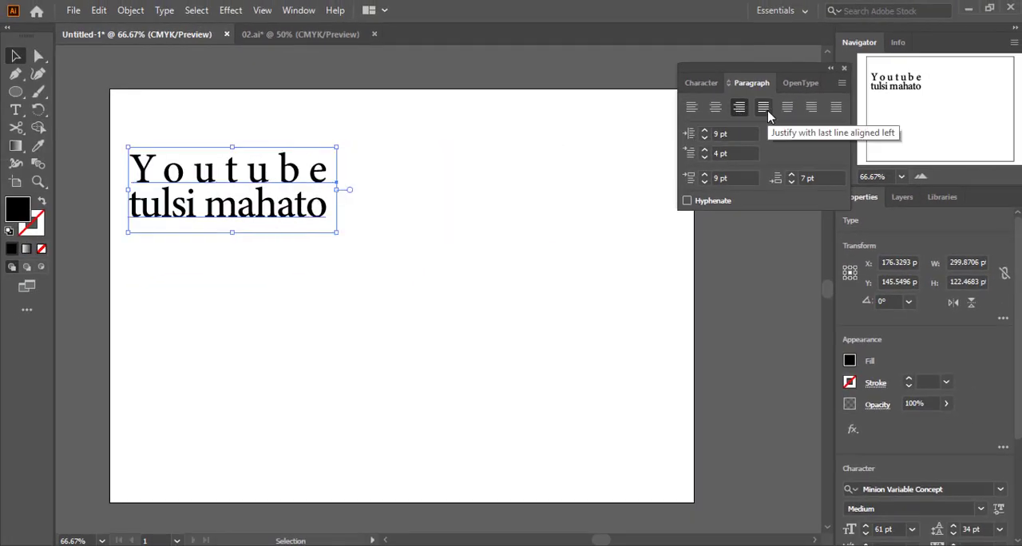
{"action": "left_click", "coordinate": [766, 113]}
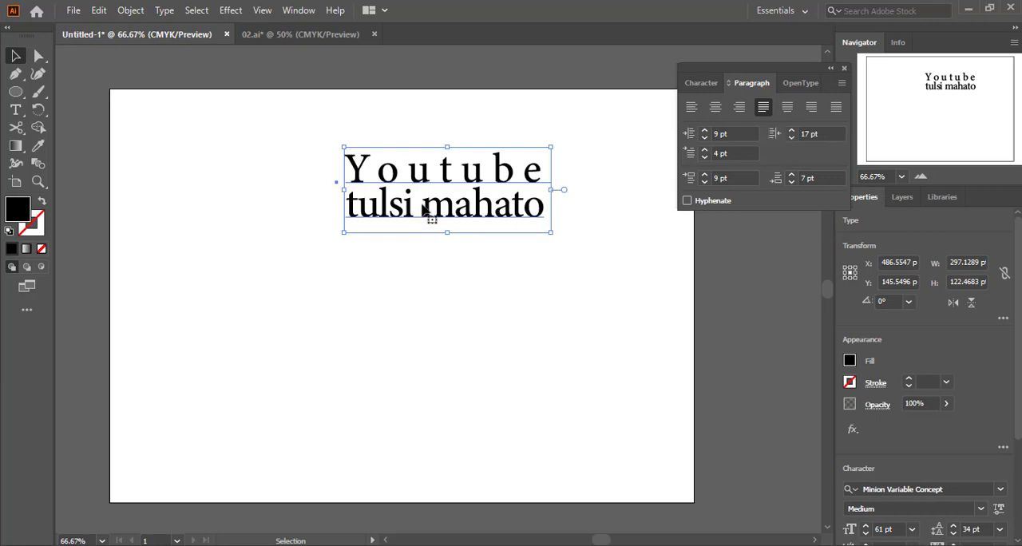
{"action": "left_click_drag", "start_coordinate": [424, 209], "coordinate": [297, 167]}
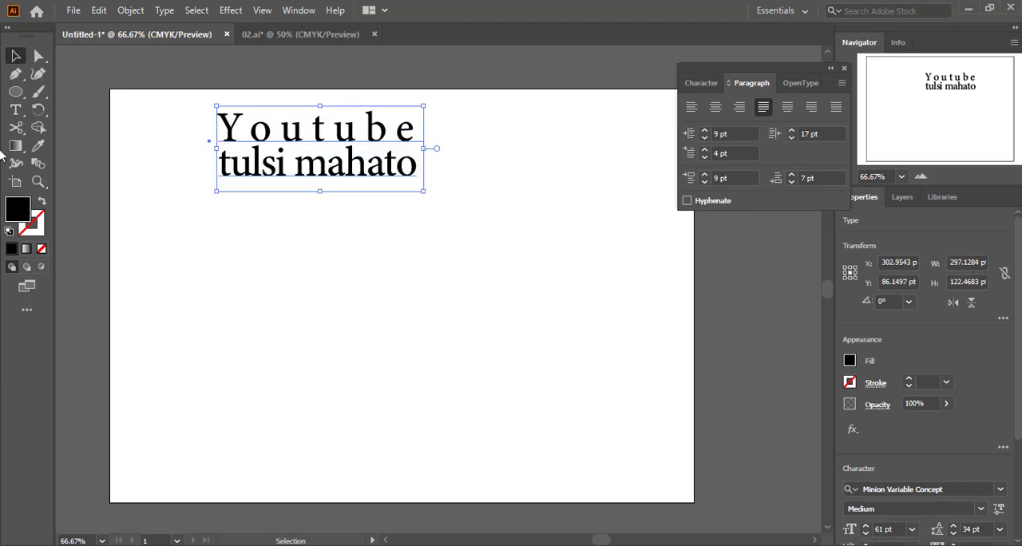
Draw an area text frame about 442 × 346 pt with placeholder text below the two lines, and show its character settings
{"action": "left_click", "coordinate": [16, 111]}
{"action": "left_click_drag", "start_coordinate": [274, 222], "coordinate": [590, 468]}
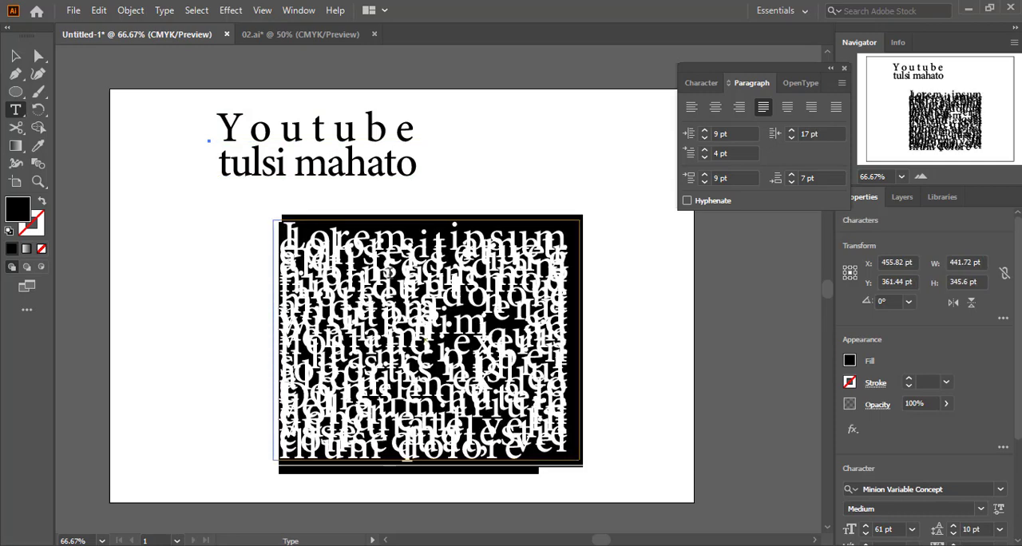
{"action": "left_click", "coordinate": [701, 82]}
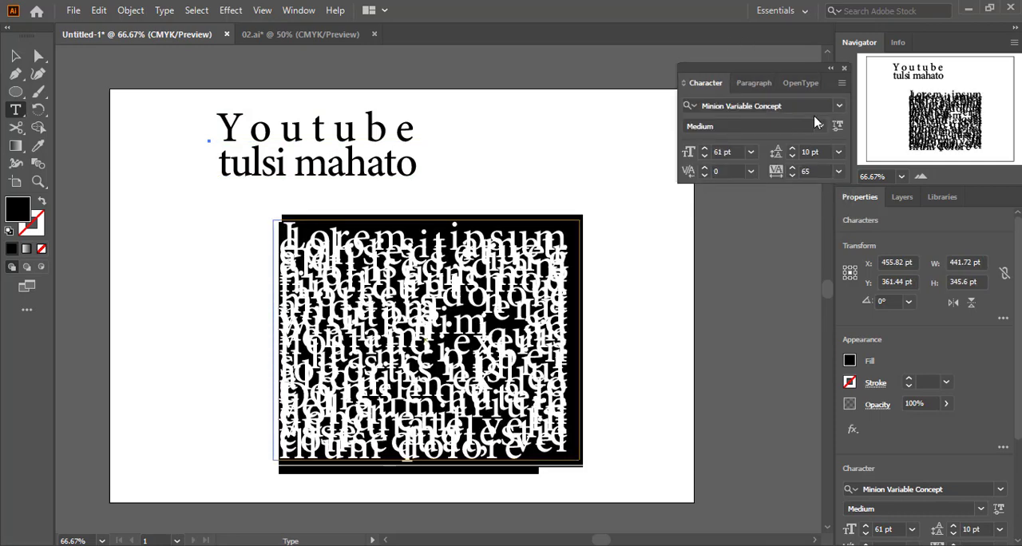
Set the placeholder text's leading to Auto and reduce its font size to 15 pt
{"action": "left_click", "coordinate": [839, 152]}
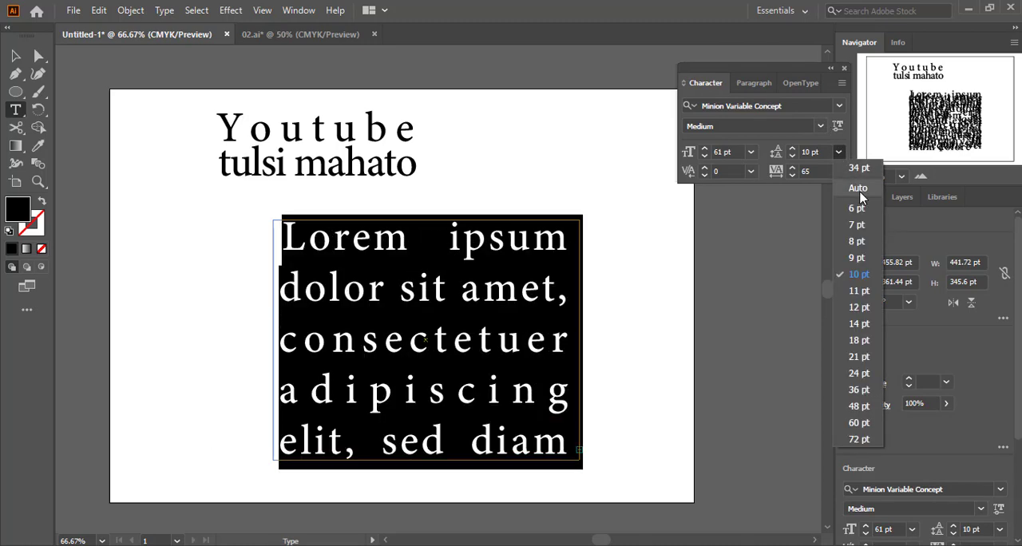
{"action": "left_click", "coordinate": [858, 187]}
{"action": "left_click", "coordinate": [740, 151]}
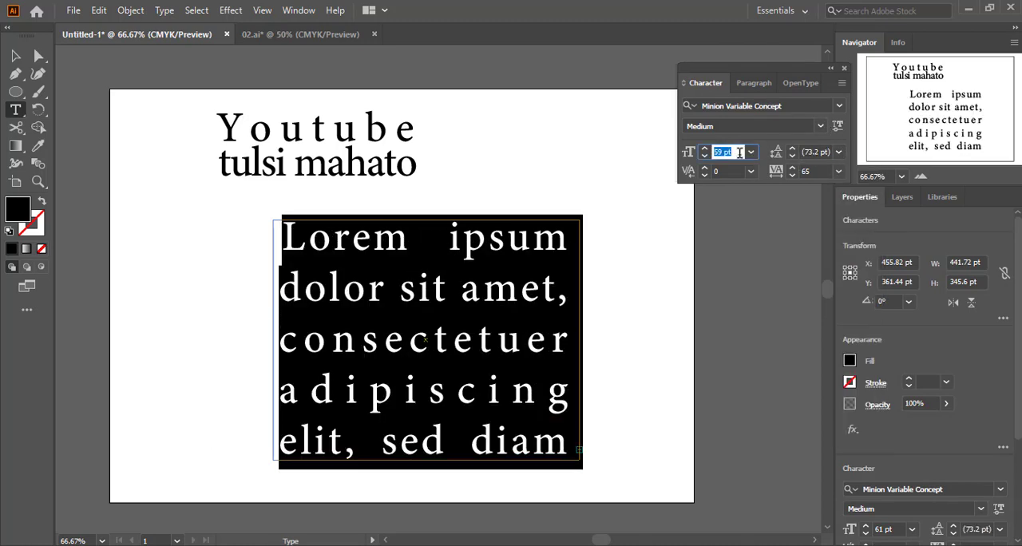
{"action": "key", "text": "Down"}
{"action": "key", "text": "Down"}
{"action": "key", "text": "Down"}
{"action": "key", "text": "Down"}
{"action": "key", "text": "Down"}
{"action": "key", "text": "Down"}
{"action": "key", "text": "Down"}
{"action": "key", "text": "Down"}
{"action": "key", "text": "Down"}
{"action": "key", "text": "Down"}
{"action": "key", "text": "Down"}
{"action": "key", "text": "Down"}
{"action": "key", "text": "Down"}
{"action": "key", "text": "Down"}
{"action": "key", "text": "Down"}
{"action": "key", "text": "Down"}
{"action": "key", "text": "Down"}
{"action": "key", "text": "Down"}
{"action": "key", "text": "Down"}
{"action": "key", "text": "Down"}
{"action": "key", "text": "Down"}
{"action": "key", "text": "Down"}
{"action": "key", "text": "Down"}
{"action": "key", "text": "Down"}
{"action": "key", "text": "Down"}
{"action": "key", "text": "Down"}
{"action": "key", "text": "Down"}
{"action": "key", "text": "Down"}
{"action": "key", "text": "Down"}
{"action": "key", "text": "Down"}
{"action": "key", "text": "Down"}
{"action": "key", "text": "Down"}
{"action": "key", "text": "Down"}
{"action": "key", "text": "Down"}
{"action": "key", "text": "Down"}
{"action": "key", "text": "Down"}
{"action": "key", "text": "Down"}
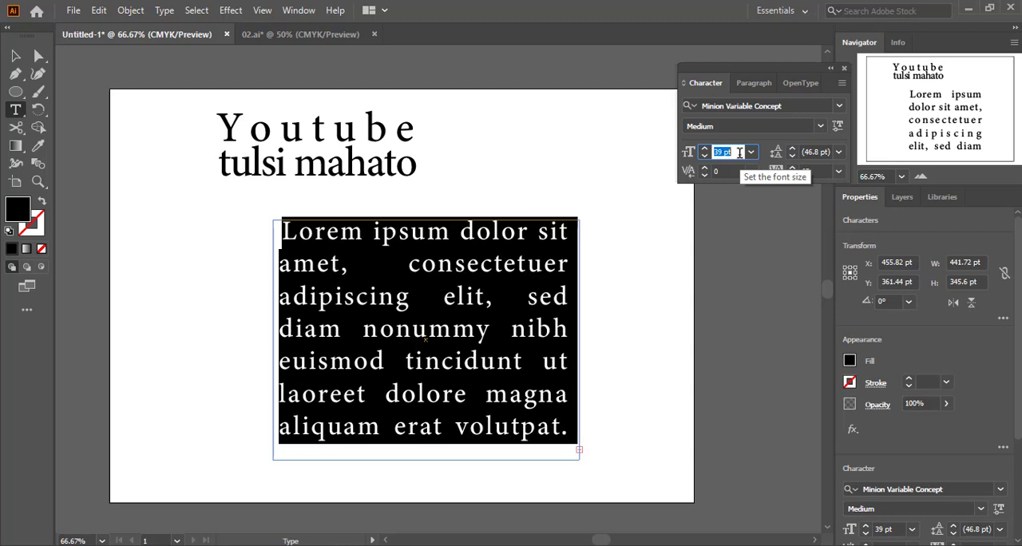
{"action": "key", "text": "Down"}
{"action": "key", "text": "Down"}
{"action": "key", "text": "Down"}
{"action": "key", "text": "Down"}
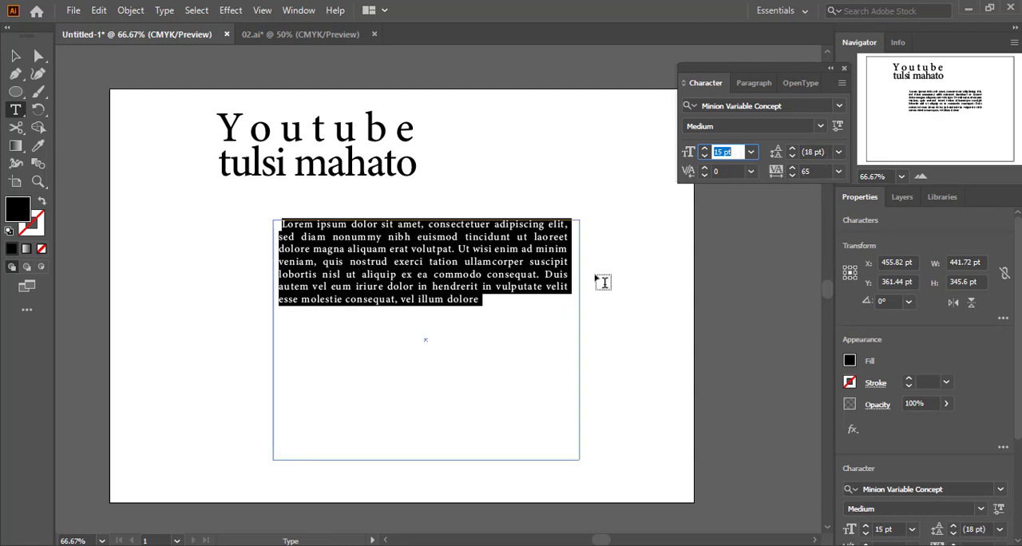
Fill the area text frame by pasting two more copies of the placeholder paragraph after the existing text, and deselect it
{"action": "left_click", "coordinate": [483, 342]}
{"action": "key", "text": "ctrl+a"}
{"action": "key", "text": "ctrl+c"}
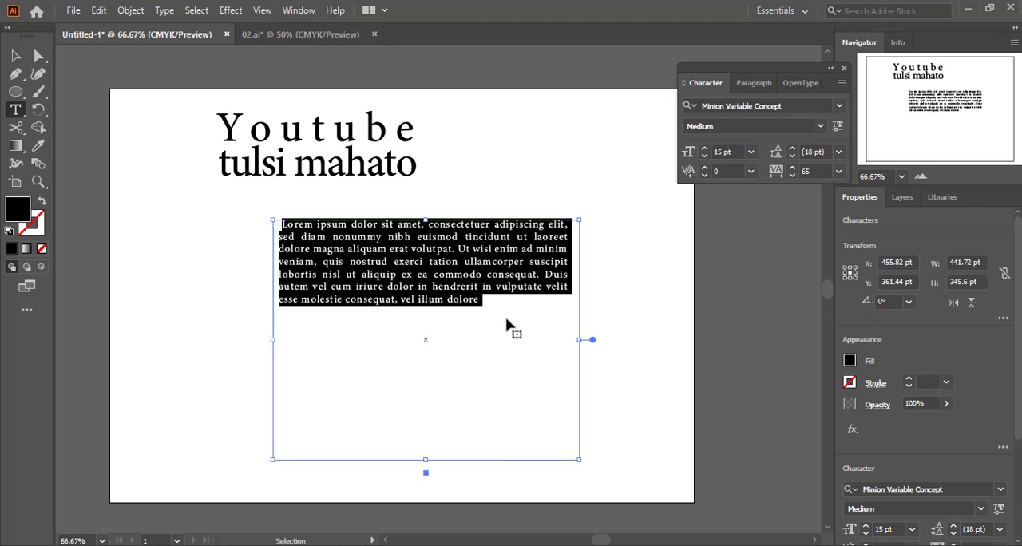
{"action": "left_click", "coordinate": [497, 306]}
{"action": "key", "text": "ctrl+v"}
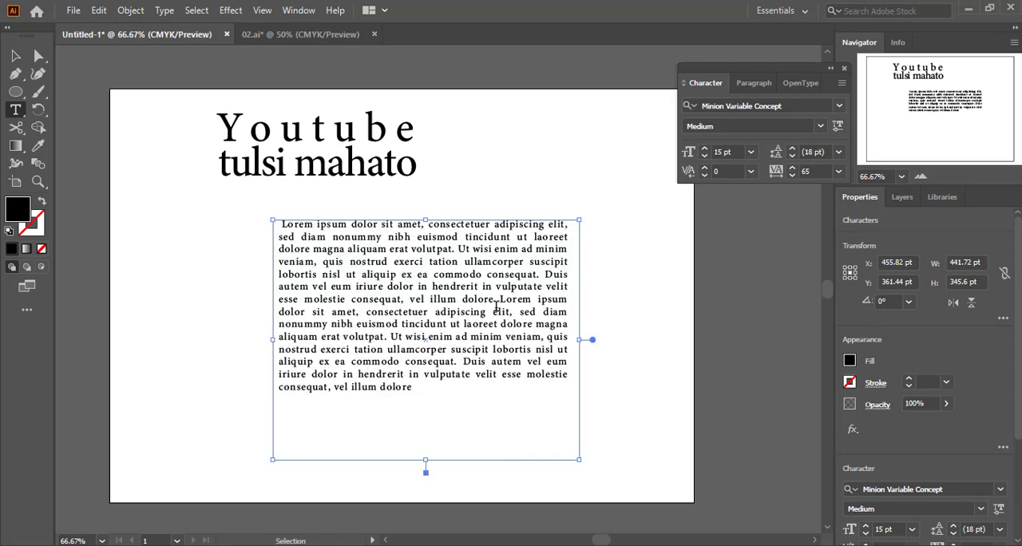
{"action": "key", "text": "ctrl+v"}
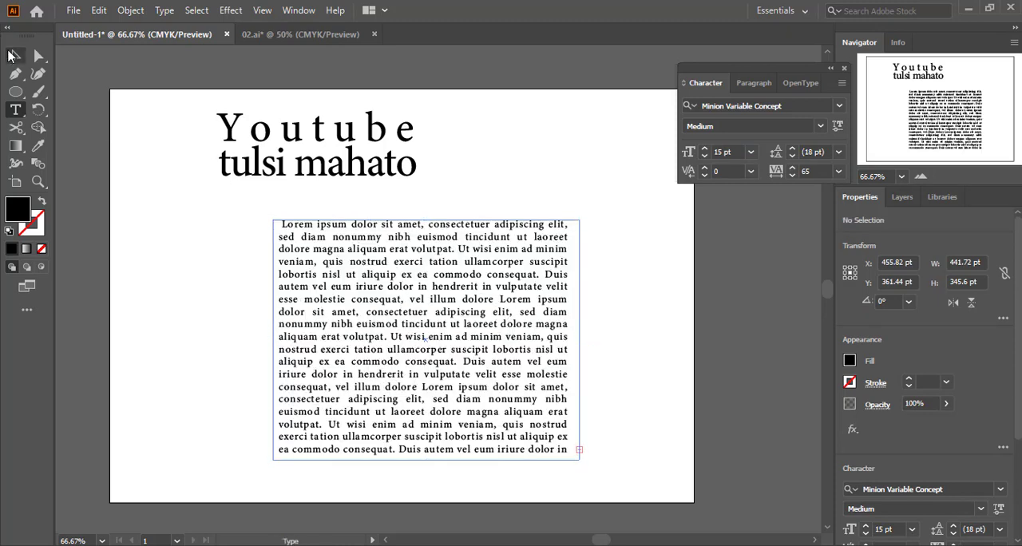
{"action": "left_click", "coordinate": [11, 55]}
{"action": "left_click", "coordinate": [616, 256]}
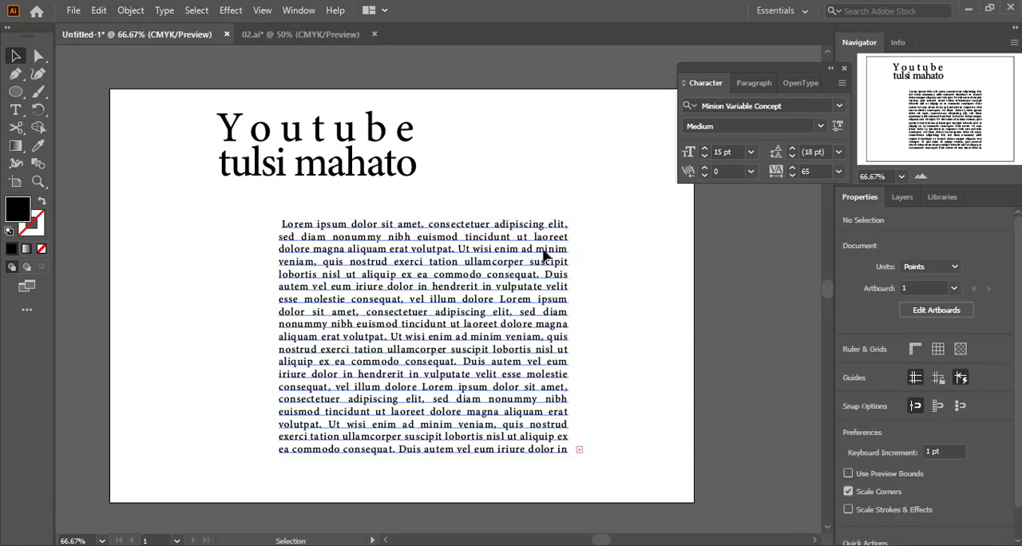
Select all the text in the frame, try right and left alignment, and apply center alignment
{"action": "double_click", "coordinate": [545, 256]}
{"action": "key", "text": "ctrl+a"}
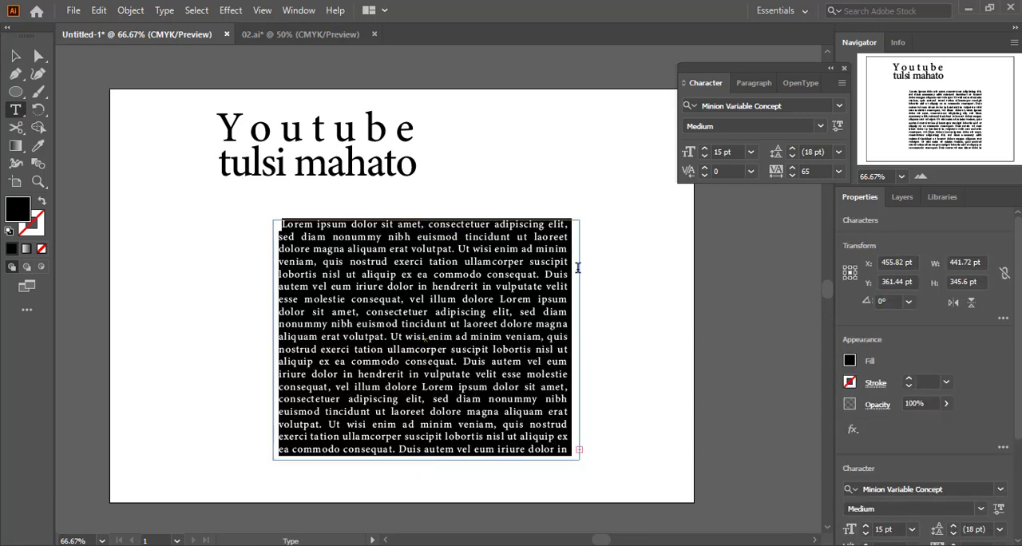
{"action": "left_click", "coordinate": [754, 84]}
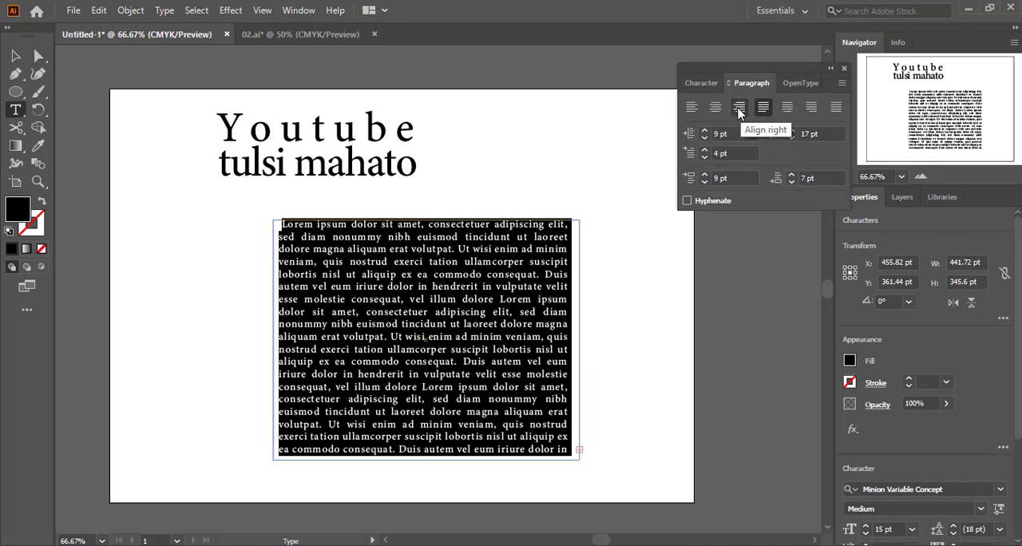
{"action": "left_click", "coordinate": [739, 108]}
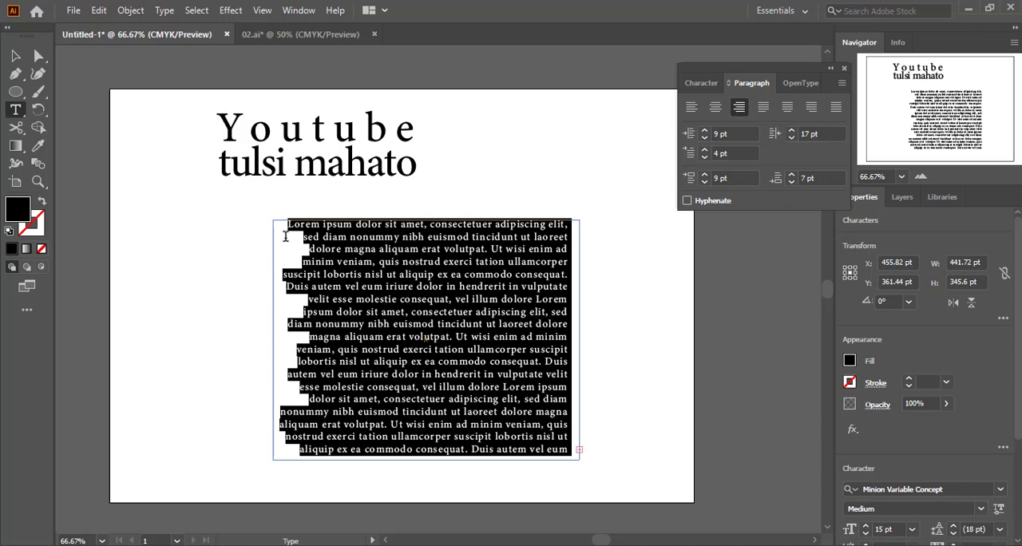
{"action": "left_click", "coordinate": [692, 107]}
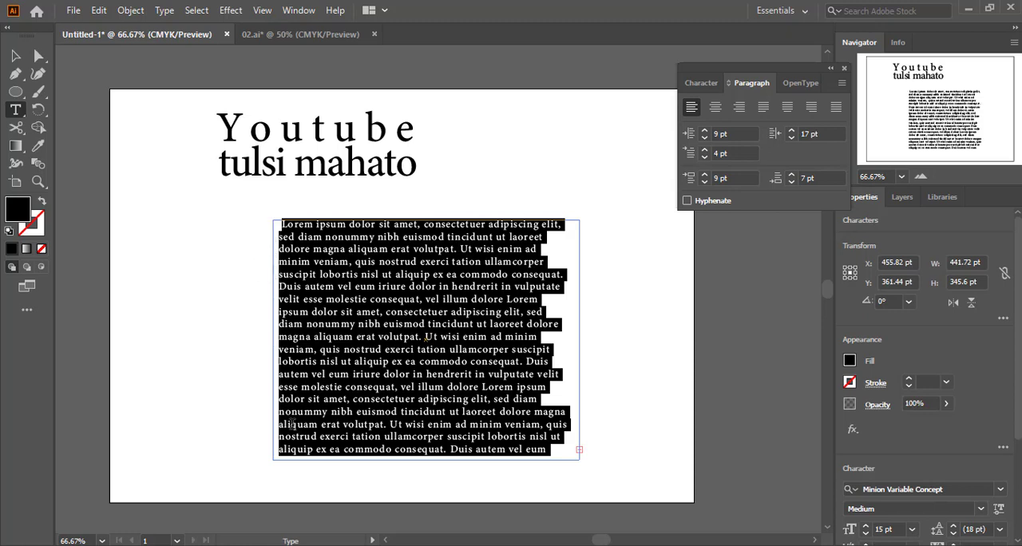
{"action": "left_click", "coordinate": [715, 107]}
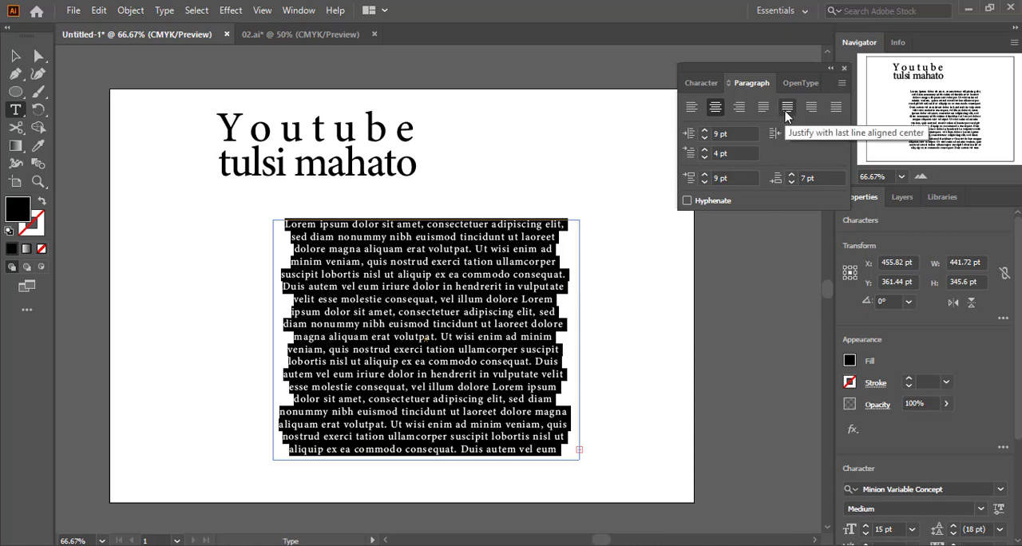
Try Justify with last line aligned left and aligned center on the frame text, and return to center alignment
{"action": "left_click", "coordinate": [767, 109]}
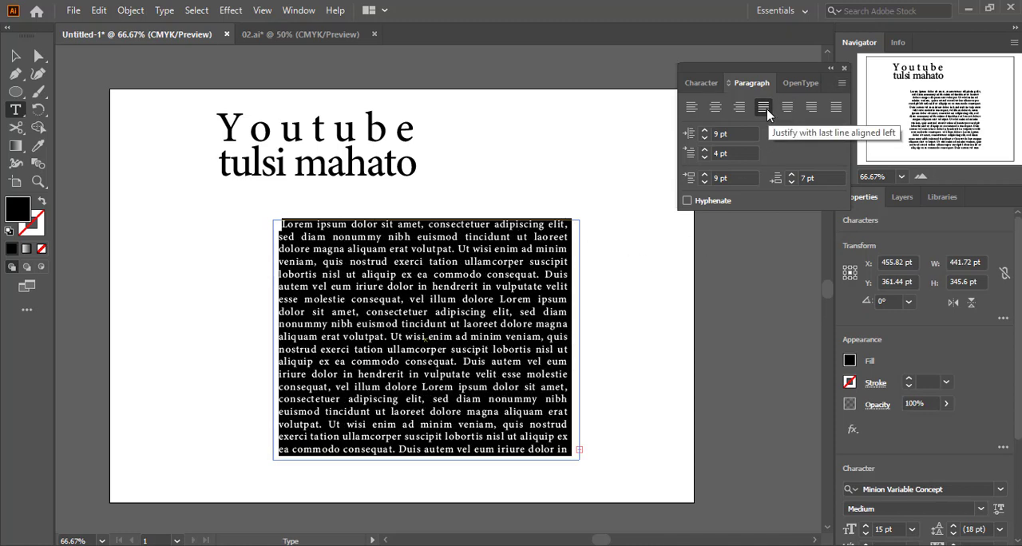
{"action": "left_click", "coordinate": [788, 109]}
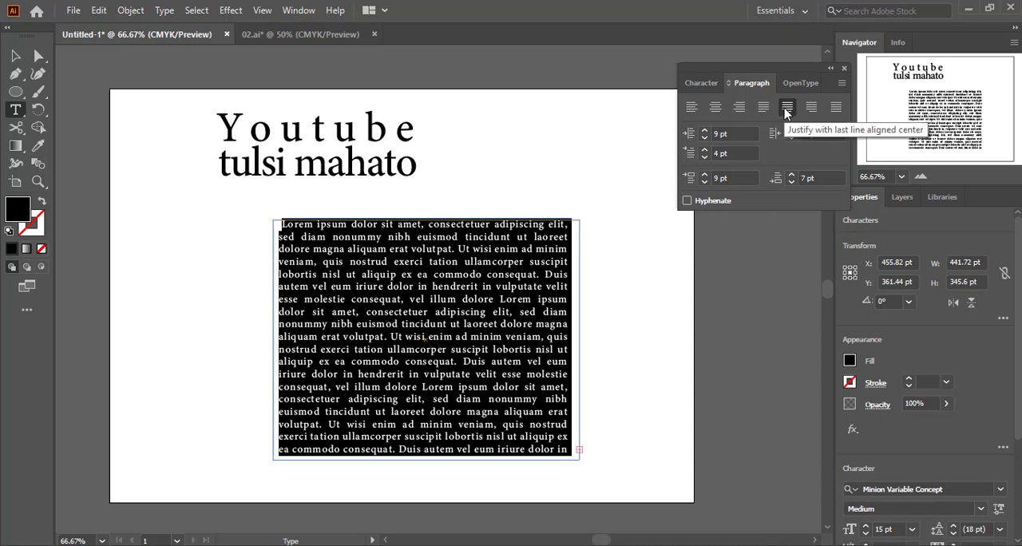
{"action": "left_click", "coordinate": [811, 107]}
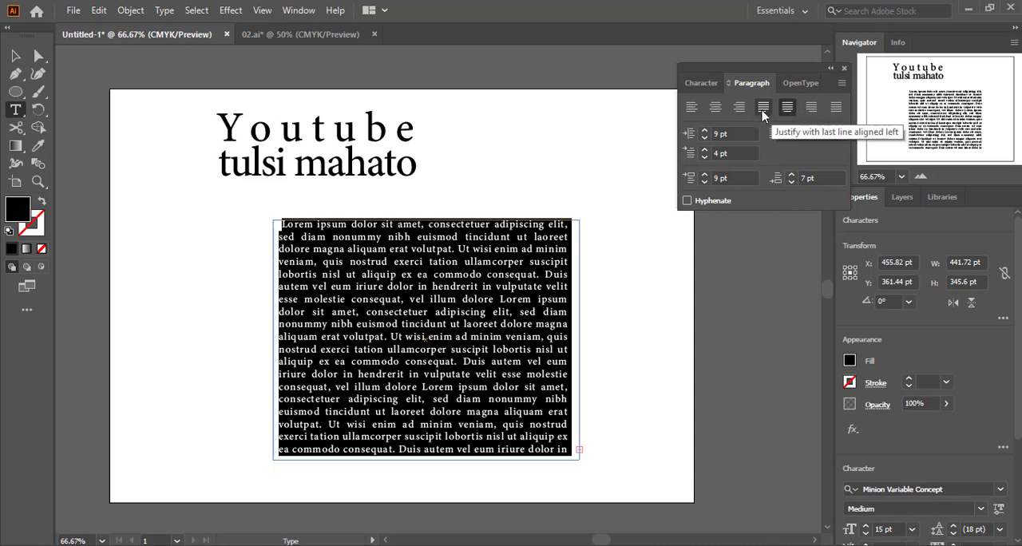
{"action": "left_click", "coordinate": [717, 110]}
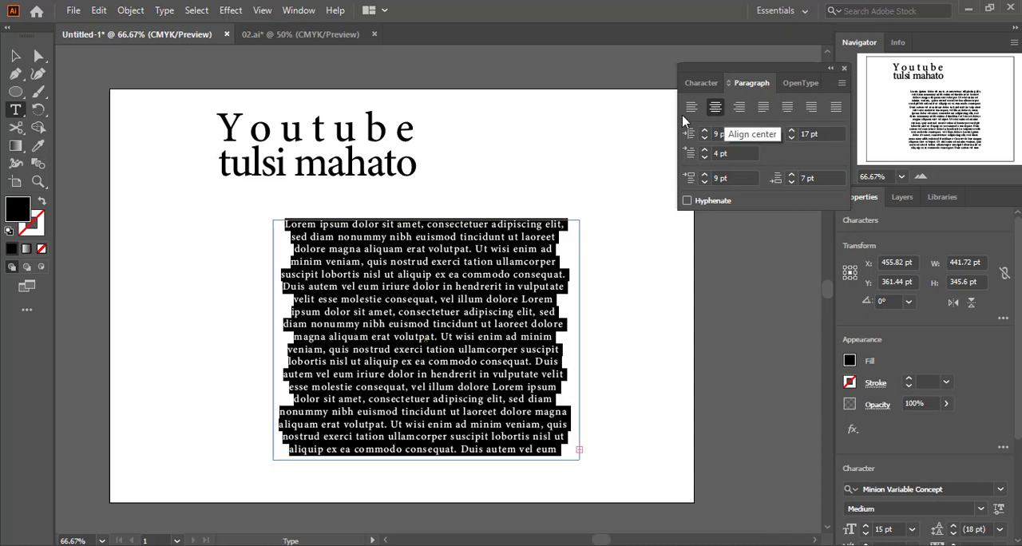
Select both heading lines, try negative left indents such as -26 pt, and set the left indent to 2 pt and right indent to 4 pt
{"action": "left_click", "coordinate": [326, 163]}
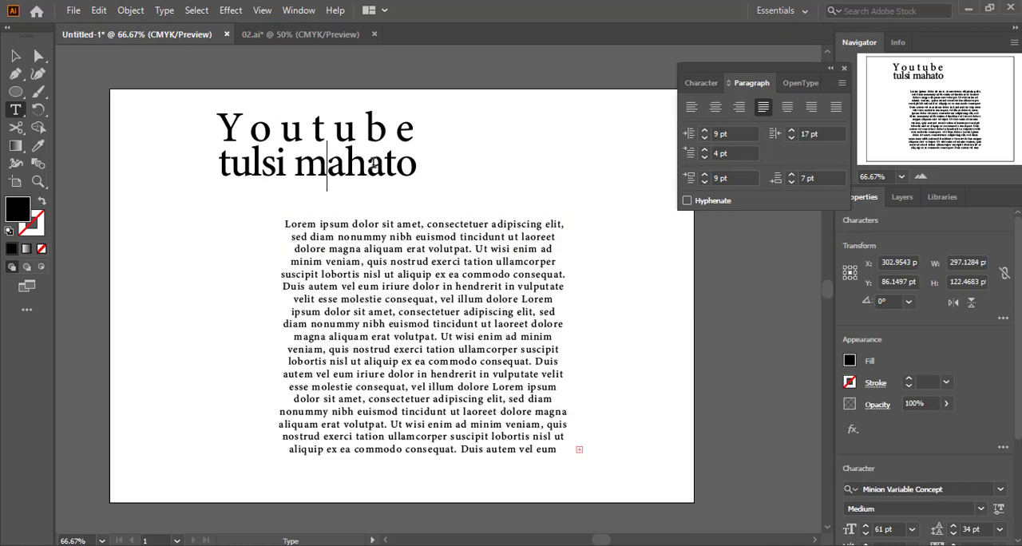
{"action": "key", "text": "ctrl+a"}
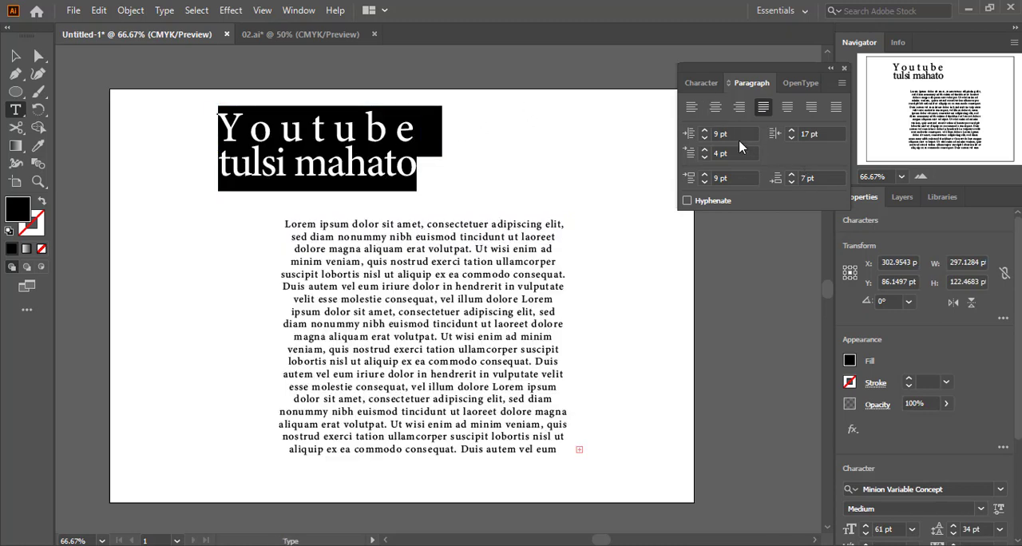
{"action": "left_click", "coordinate": [739, 133]}
{"action": "scroll", "coordinate": [738, 133], "scroll_direction": "down", "scroll_amount": 6}
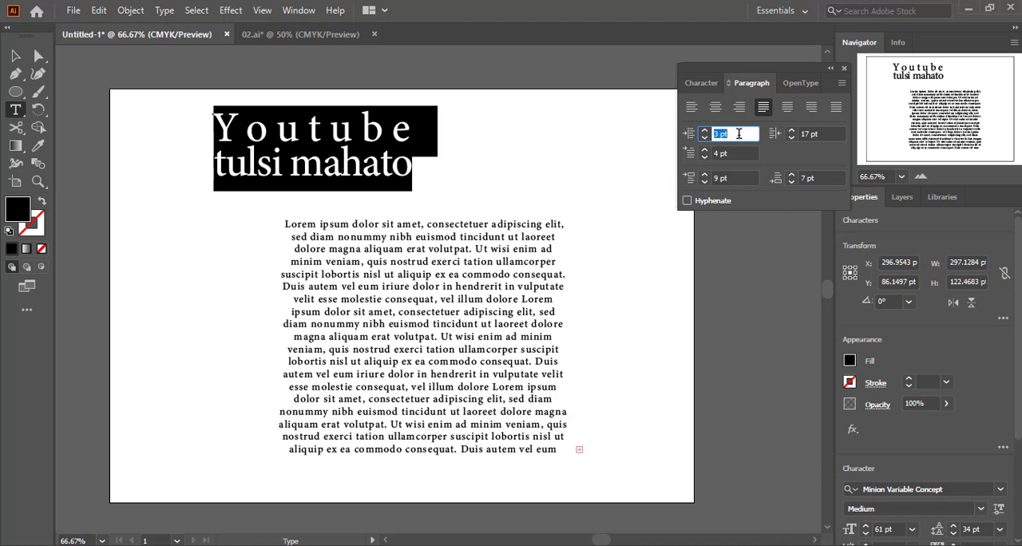
{"action": "scroll", "coordinate": [739, 133], "scroll_direction": "down", "scroll_amount": 20}
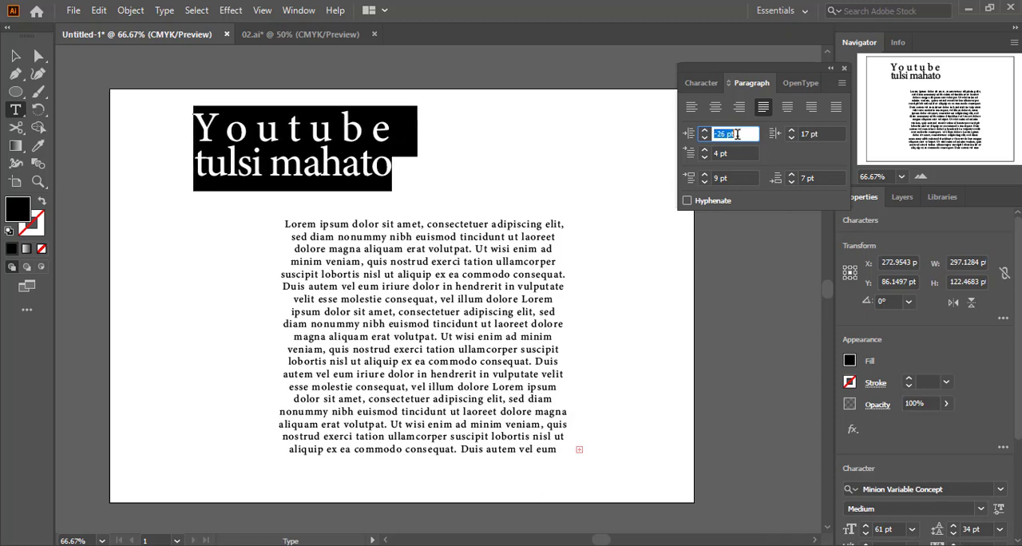
{"action": "scroll", "coordinate": [736, 134], "scroll_direction": "down", "scroll_amount": 6}
{"action": "scroll", "coordinate": [739, 134], "scroll_direction": "up", "scroll_amount": 18}
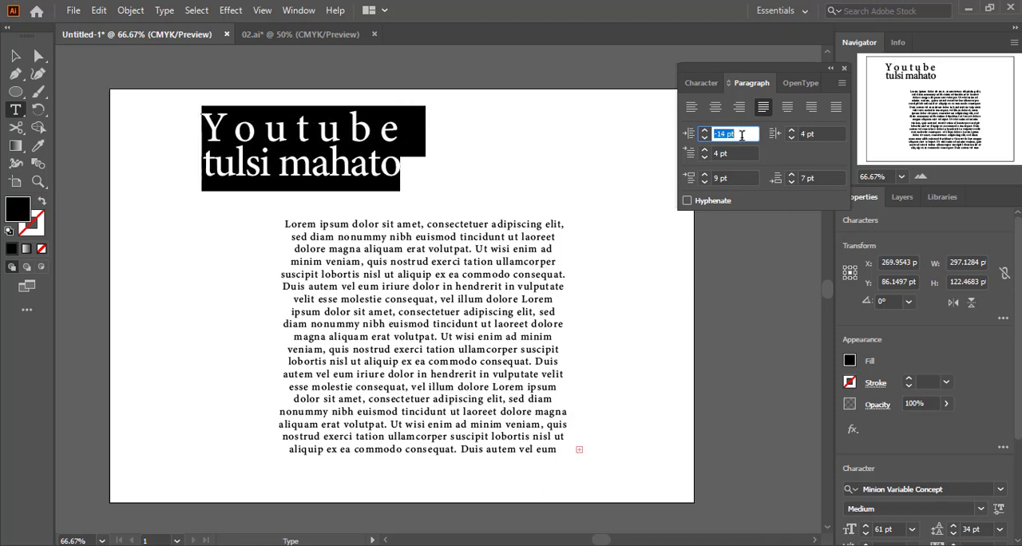
{"action": "scroll", "coordinate": [742, 136], "scroll_direction": "up", "scroll_amount": 16}
Try different first-line left indents on the two heading lines, including 11 pt
{"action": "left_click", "coordinate": [739, 153]}
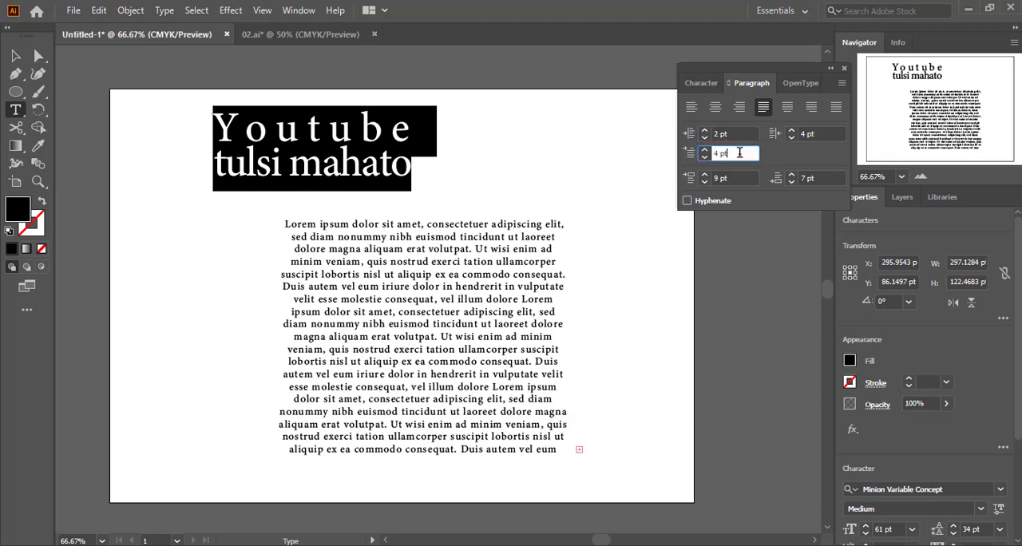
{"action": "scroll", "coordinate": [739, 152], "scroll_direction": "up", "scroll_amount": 14}
{"action": "scroll", "coordinate": [738, 153], "scroll_direction": "down", "scroll_amount": 7}
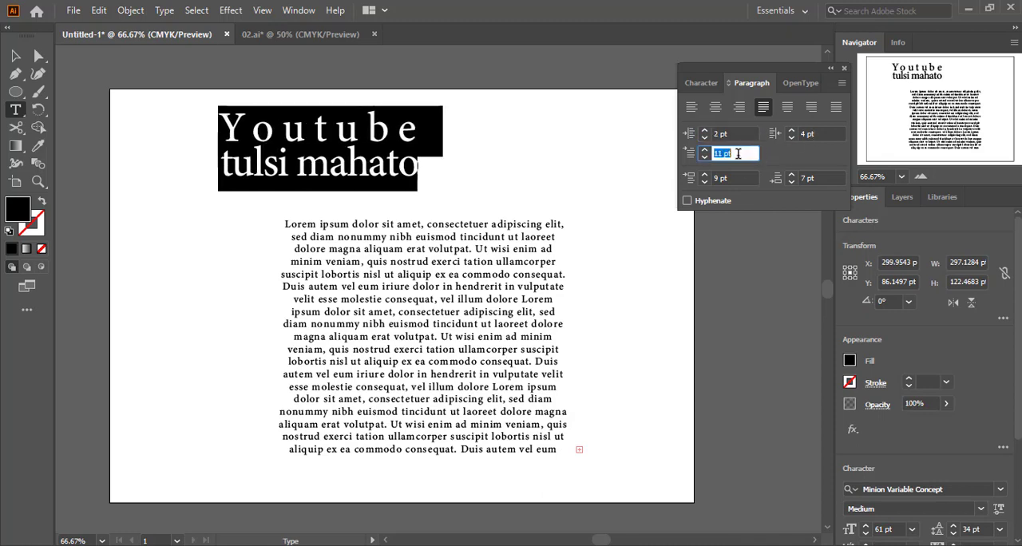
{"action": "scroll", "coordinate": [738, 153], "scroll_direction": "down", "scroll_amount": 3}
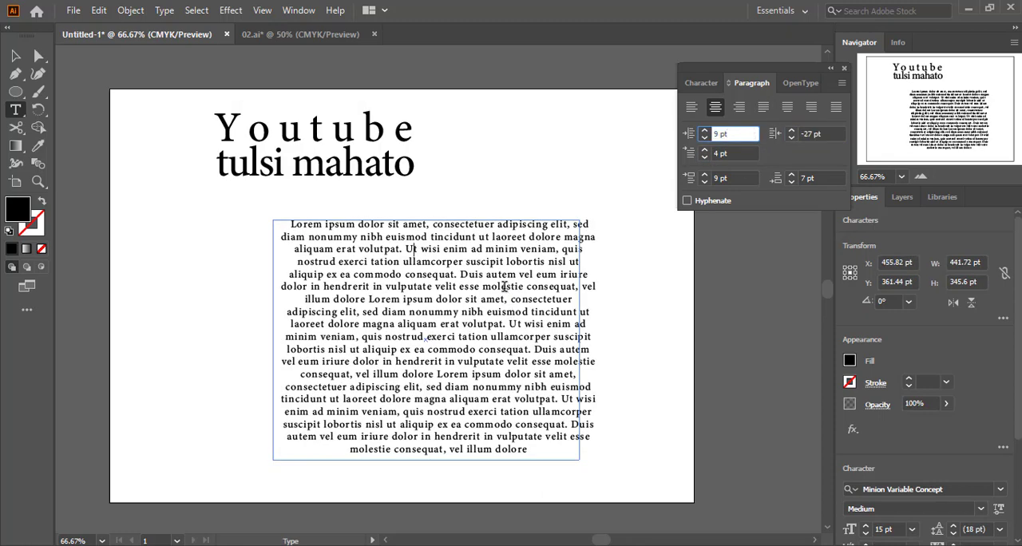
Select all the text in the area frame and lower its right indent to -141 pt
{"action": "left_click", "coordinate": [504, 287]}
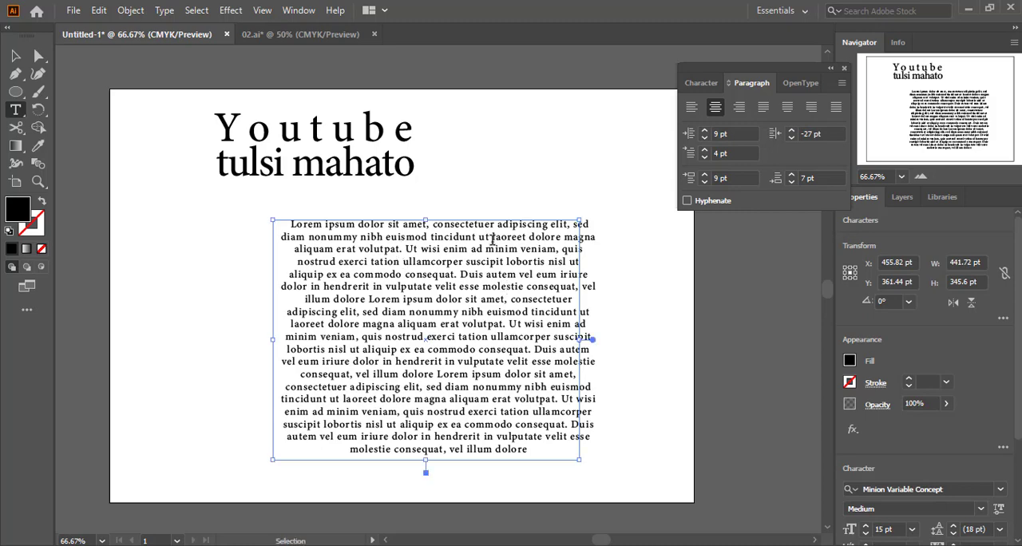
{"action": "key", "text": "ctrl+a"}
{"action": "left_click", "coordinate": [826, 133]}
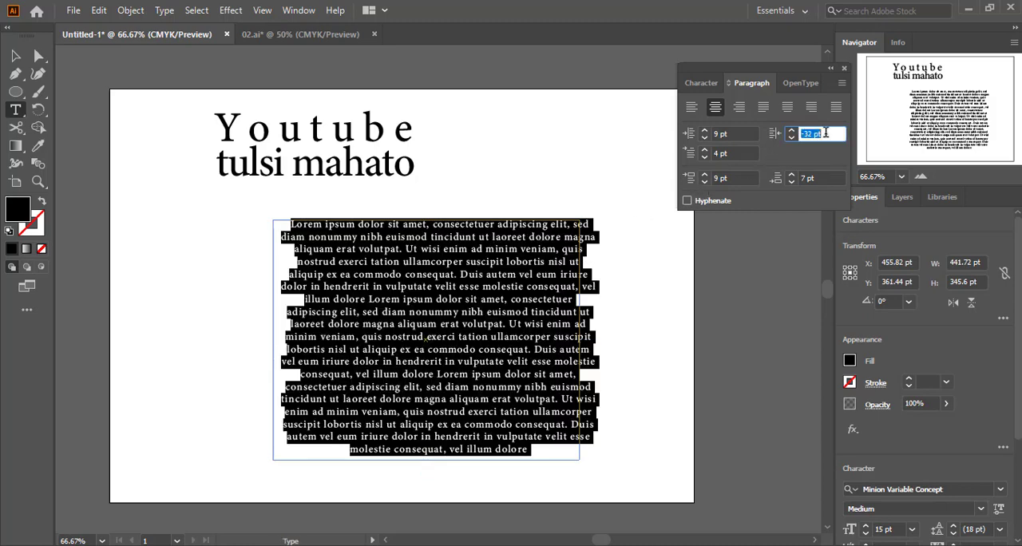
{"action": "key", "text": "Down"}
{"action": "key", "text": "Down"}
{"action": "key", "text": "Down"}
{"action": "key", "text": "Down"}
{"action": "key", "text": "Down"}
{"action": "key", "text": "Down"}
{"action": "key", "text": "Down"}
{"action": "key", "text": "Down"}
{"action": "key", "text": "Down"}
{"action": "key", "text": "Down"}
{"action": "key", "text": "Down"}
{"action": "key", "text": "Down"}
{"action": "key", "text": "Down"}
{"action": "key", "text": "Down"}
{"action": "key", "text": "Down"}
{"action": "key", "text": "Down"}
{"action": "key", "text": "Down"}
{"action": "key", "text": "Down"}
{"action": "key", "text": "Down"}
{"action": "key", "text": "Down"}
{"action": "key", "text": "Down"}
{"action": "key", "text": "Down"}
{"action": "key", "text": "Down"}
{"action": "key", "text": "Down"}
{"action": "key", "text": "Down"}
{"action": "key", "text": "Down"}
{"action": "key", "text": "Down"}
{"action": "key", "text": "Down"}
{"action": "key", "text": "Down"}
{"action": "key", "text": "Down"}
{"action": "key", "text": "Down"}
{"action": "key", "text": "Down"}
{"action": "key", "text": "Down"}
{"action": "key", "text": "Down"}
{"action": "key", "text": "Down"}
{"action": "key", "text": "Down"}
{"action": "key", "text": "Down"}
{"action": "key", "text": "Down"}
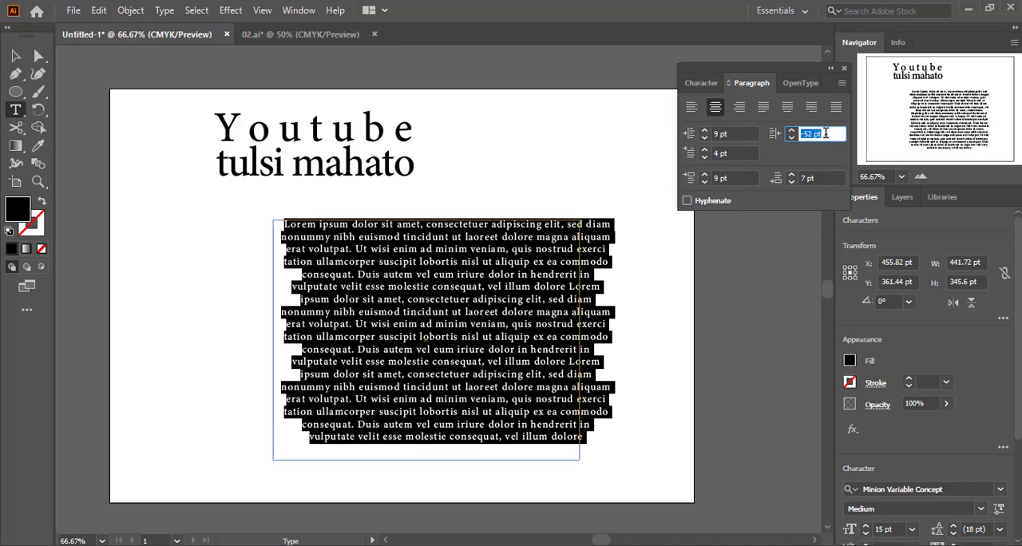
{"action": "key", "text": "Down"}
{"action": "key", "text": "Down"}
{"action": "key", "text": "Down"}
{"action": "key", "text": "Down"}
{"action": "key", "text": "Down"}
{"action": "key", "text": "Down"}
{"action": "key", "text": "Down"}
{"action": "key", "text": "Down"}
{"action": "key", "text": "Down"}
{"action": "key", "text": "Down"}
{"action": "key", "text": "Down"}
{"action": "key", "text": "Down"}
{"action": "key", "text": "Down"}
{"action": "key", "text": "Down"}
{"action": "key", "text": "Down"}
{"action": "key", "text": "Down"}
{"action": "key", "text": "Down"}
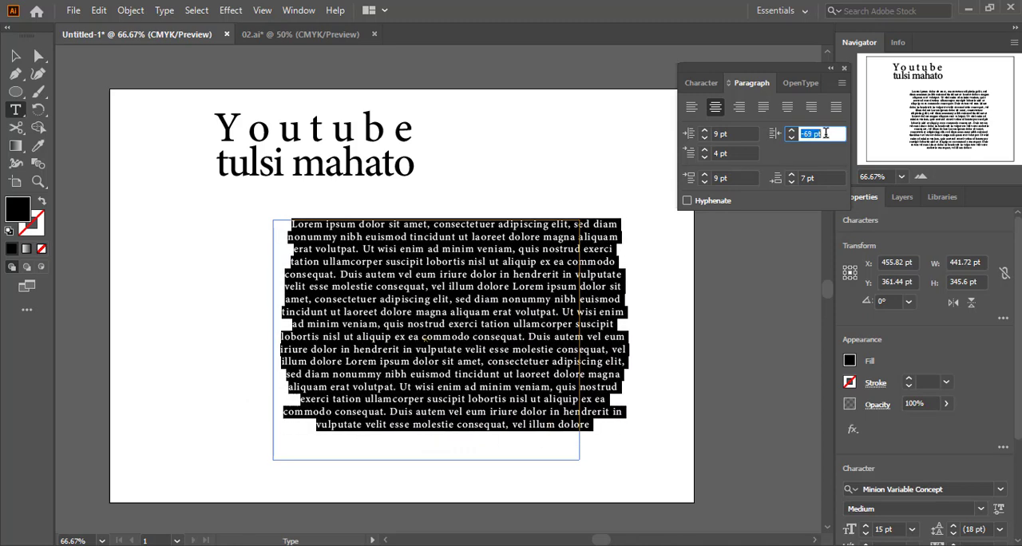
{"action": "key", "text": "Down"}
{"action": "key", "text": "Down"}
{"action": "key", "text": "Down"}
{"action": "key", "text": "Down"}
{"action": "key", "text": "Down"}
{"action": "key", "text": "Down"}
{"action": "key", "text": "Down"}
{"action": "key", "text": "Down"}
{"action": "key", "text": "Down"}
{"action": "key", "text": "Down"}
{"action": "key", "text": "Down"}
{"action": "key", "text": "Down"}
{"action": "key", "text": "Down"}
{"action": "key", "text": "Down"}
{"action": "key", "text": "Down"}
{"action": "key", "text": "Down"}
{"action": "key", "text": "Down"}
{"action": "key", "text": "Down"}
{"action": "key", "text": "Down"}
{"action": "key", "text": "Down"}
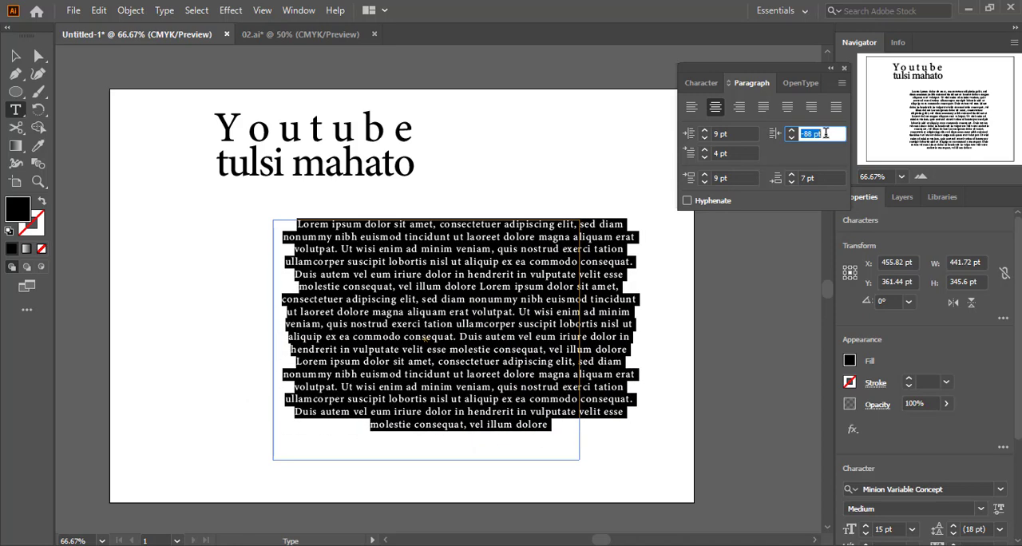
{"action": "key", "text": "Down"}
{"action": "key", "text": "Down"}
{"action": "key", "text": "Down"}
{"action": "key", "text": "Down"}
{"action": "key", "text": "Down"}
{"action": "key", "text": "Down"}
{"action": "key", "text": "Down"}
{"action": "key", "text": "Down"}
{"action": "key", "text": "Down"}
{"action": "key", "text": "Down"}
{"action": "key", "text": "Down"}
{"action": "key", "text": "Down"}
{"action": "key", "text": "Down"}
{"action": "key", "text": "Down"}
{"action": "key", "text": "Down"}
{"action": "key", "text": "Down"}
{"action": "key", "text": "Down"}
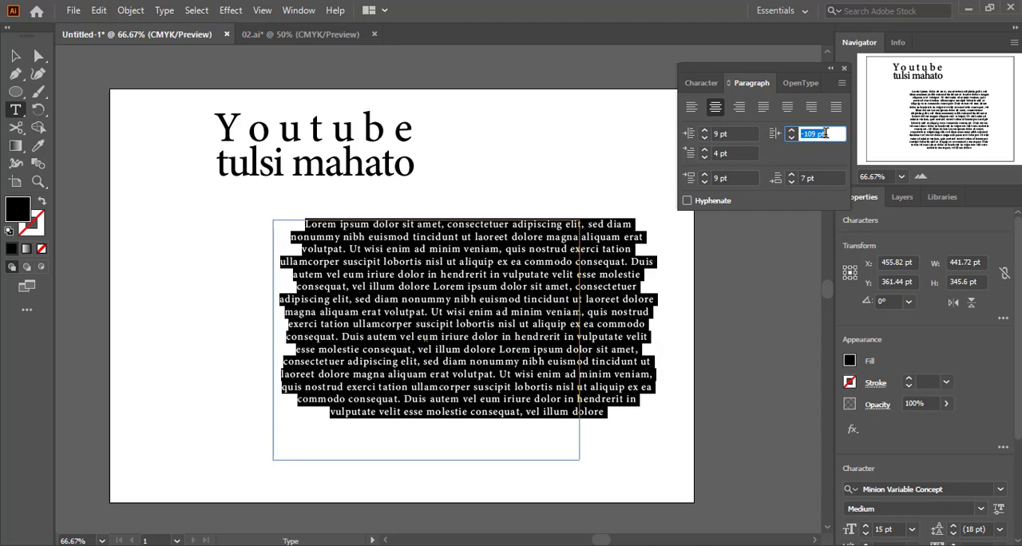
{"action": "key", "text": "Down"}
{"action": "key", "text": "Down"}
{"action": "key", "text": "Down"}
{"action": "key", "text": "Down"}
{"action": "key", "text": "Down"}
{"action": "key", "text": "Down"}
{"action": "key", "text": "Down"}
{"action": "key", "text": "Down"}
{"action": "key", "text": "Down"}
{"action": "key", "text": "Down"}
{"action": "key", "text": "Down"}
{"action": "key", "text": "Down"}
{"action": "key", "text": "Down"}
{"action": "key", "text": "Down"}
{"action": "key", "text": "Down"}
{"action": "key", "text": "Down"}
{"action": "key", "text": "Down"}
{"action": "key", "text": "Down"}
{"action": "key", "text": "Down"}
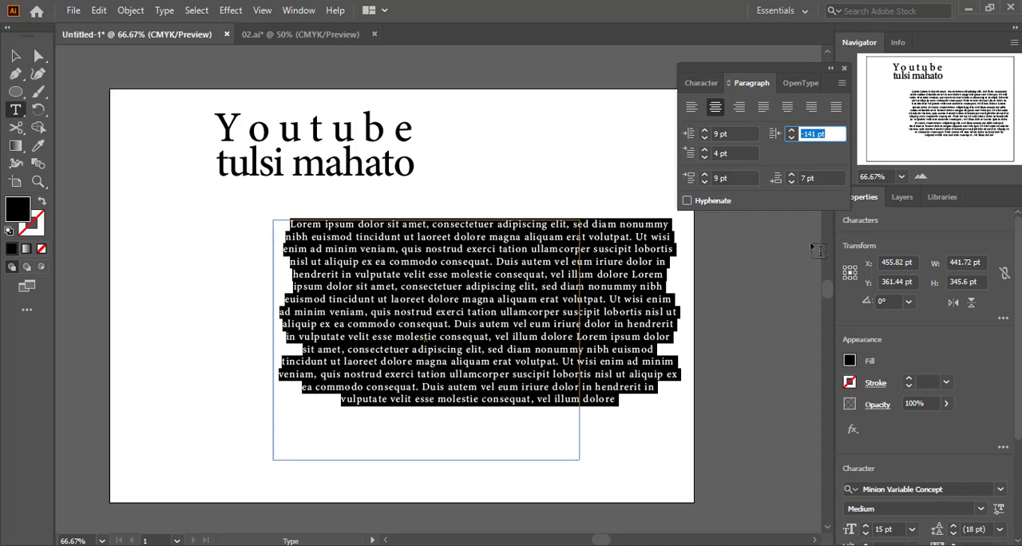
Reselect all the frame text, try a space before paragraph of -2 pt, and raise it to 20 pt
{"action": "left_click", "coordinate": [662, 312]}
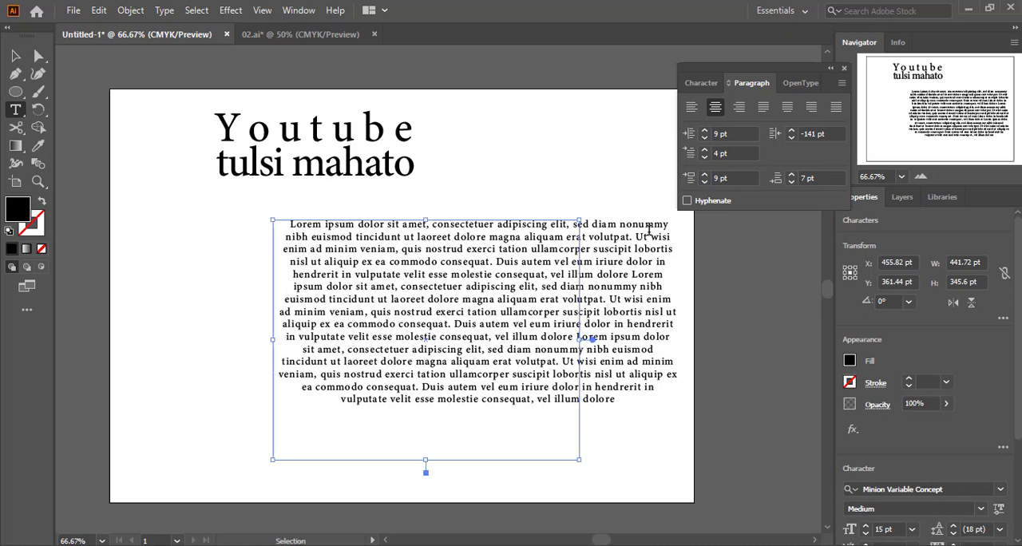
{"action": "key", "text": "ctrl+a"}
{"action": "left_click", "coordinate": [741, 178]}
{"action": "key", "text": "Down"}
{"action": "key", "text": "Down"}
{"action": "key", "text": "Down"}
{"action": "key", "text": "Down"}
{"action": "key", "text": "Down"}
{"action": "key", "text": "Down"}
{"action": "key", "text": "Down"}
{"action": "key", "text": "Down"}
{"action": "key", "text": "Down"}
{"action": "key", "text": "Down"}
{"action": "key", "text": "Down"}
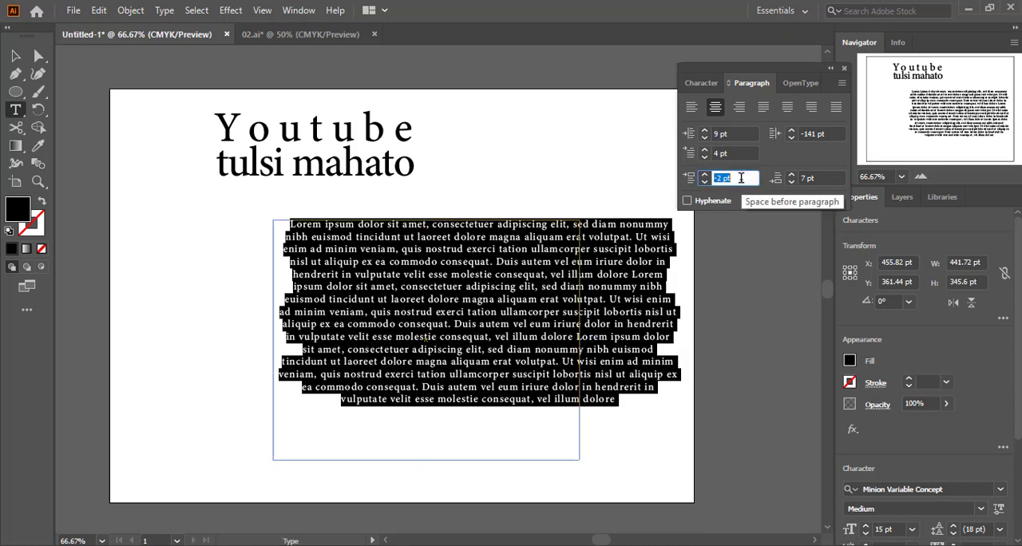
{"action": "key", "text": "Up"}
{"action": "key", "text": "Up"}
{"action": "key", "text": "Up"}
{"action": "key", "text": "Up"}
{"action": "key", "text": "Up"}
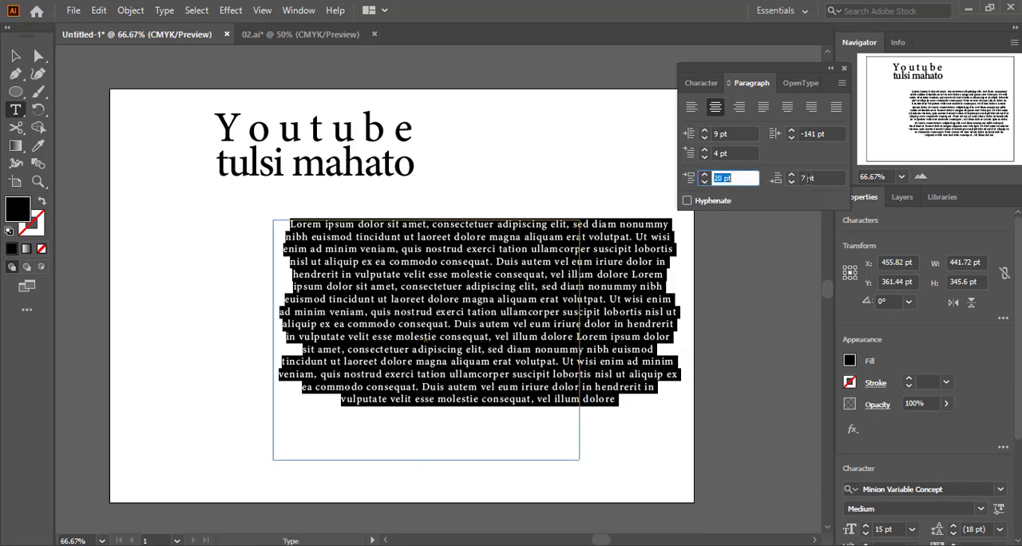
Raise the space after paragraph of the selected frame text to 17 pt
{"action": "left_click", "coordinate": [818, 178]}
{"action": "key", "text": "Up"}
{"action": "key", "text": "Up"}
{"action": "key", "text": "Up"}
{"action": "key", "text": "Up"}
{"action": "key", "text": "Up"}
{"action": "key", "text": "Up"}
{"action": "key", "text": "Up"}
{"action": "key", "text": "Up"}
{"action": "key", "text": "Up"}
{"action": "key", "text": "Up"}
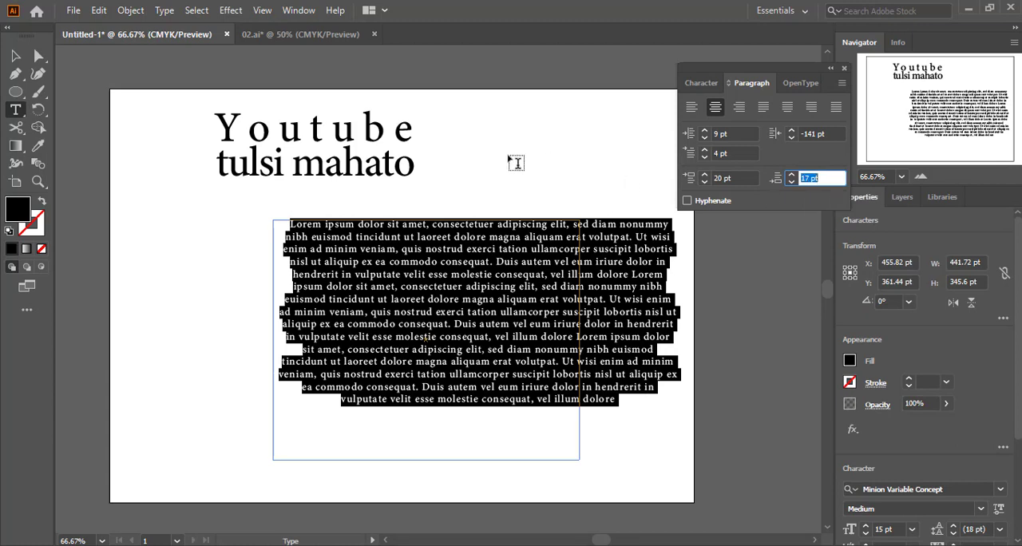
Select both heading lines, try space-before-paragraph values such as 5 pt and 0 pt, and set it to 6 pt
{"action": "left_click", "coordinate": [293, 133]}
{"action": "key", "text": "ctrl+a"}
{"action": "left_click", "coordinate": [738, 178]}
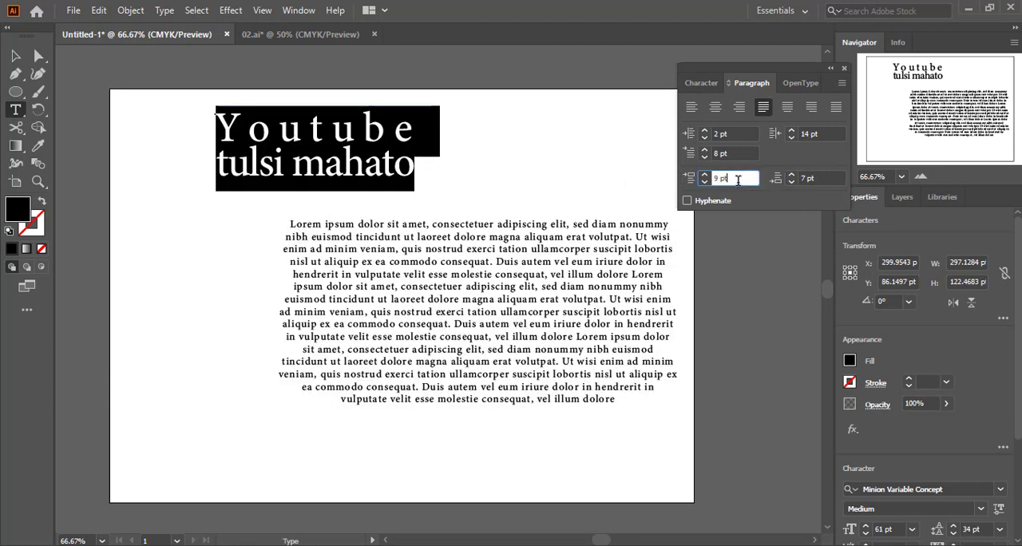
{"action": "key", "text": "Down"}
{"action": "key", "text": "Down"}
{"action": "key", "text": "Down"}
{"action": "key", "text": "Down"}
{"action": "key", "text": "Down"}
{"action": "key", "text": "Down"}
{"action": "key", "text": "Down"}
{"action": "key", "text": "Down"}
{"action": "key", "text": "Down"}
{"action": "key", "text": "Down"}
{"action": "key", "text": "Up"}
{"action": "key", "text": "Up"}
{"action": "key", "text": "Up"}
{"action": "key", "text": "Up"}
{"action": "key", "text": "Up"}
{"action": "key", "text": "Up"}
{"action": "key", "text": "Up"}
{"action": "key", "text": "Up"}
{"action": "key", "text": "Up"}
{"action": "key", "text": "Up"}
{"action": "key", "text": "Up"}
{"action": "key", "text": "Up"}
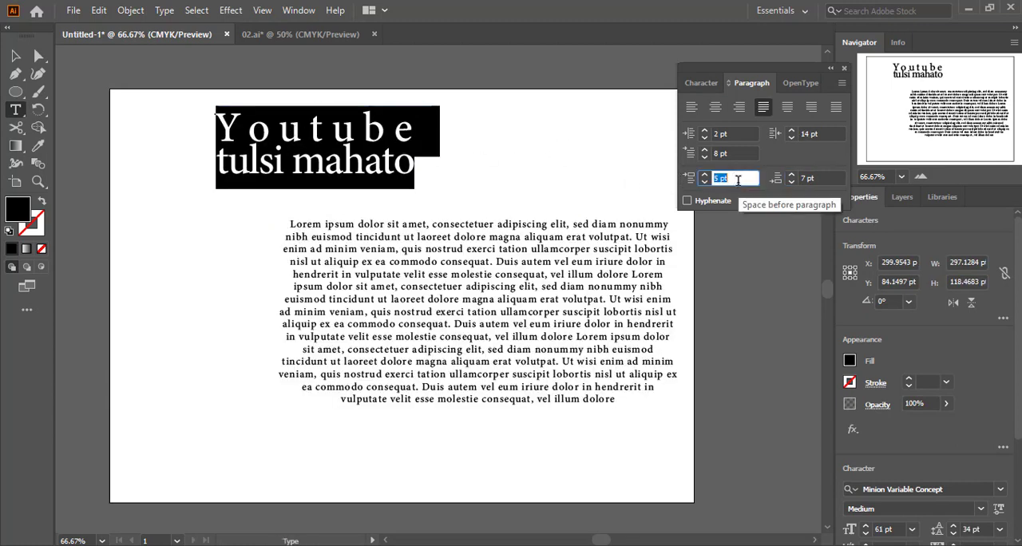
{"action": "key", "text": "Down"}
{"action": "key", "text": "Down"}
{"action": "key", "text": "Down"}
{"action": "key", "text": "Down"}
{"action": "key", "text": "Down"}
{"action": "key", "text": "Down"}
{"action": "key", "text": "Down"}
{"action": "key", "text": "Down"}
{"action": "key", "text": "Down"}
{"action": "key", "text": "Down"}
{"action": "key", "text": "Down"}
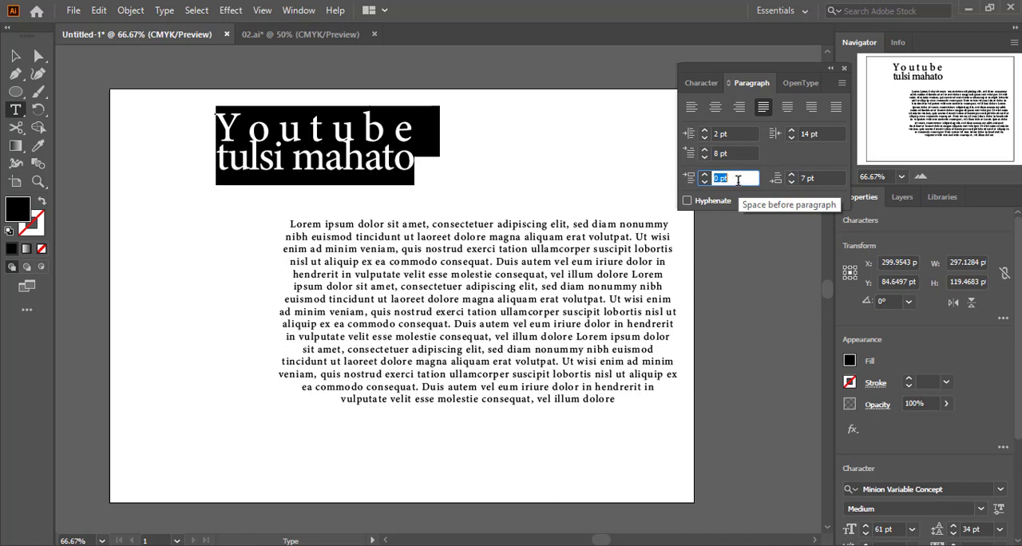
{"action": "key", "text": "Up"}
{"action": "key", "text": "Up"}
{"action": "key", "text": "Up"}
{"action": "key", "text": "Up"}
{"action": "key", "text": "Up"}
{"action": "key", "text": "Up"}
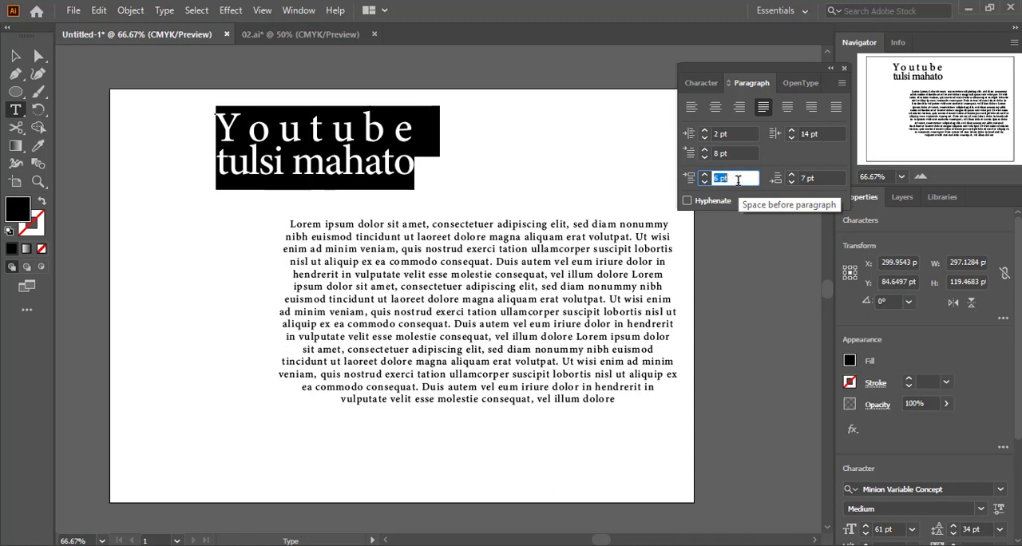
Try different space-after-paragraph values on the two heading lines and set it to 11 pt
{"action": "left_click", "coordinate": [822, 177]}
{"action": "key", "text": "Down"}
{"action": "key", "text": "Up"}
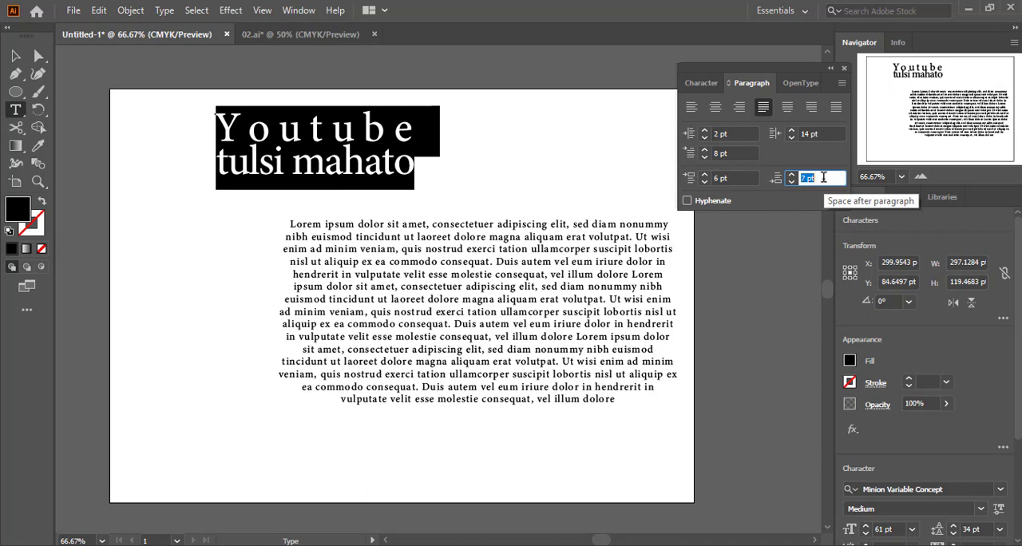
{"action": "key", "text": "Up"}
{"action": "key", "text": "Up"}
{"action": "key", "text": "Up"}
{"action": "key", "text": "Up"}
{"action": "key", "text": "Up"}
{"action": "key", "text": "Up"}
{"action": "key", "text": "Up"}
{"action": "key", "text": "Up"}
{"action": "key", "text": "Up"}
{"action": "key", "text": "Up"}
{"action": "key", "text": "Up"}
{"action": "key", "text": "Up"}
{"action": "key", "text": "Down"}
{"action": "key", "text": "Down"}
{"action": "key", "text": "Down"}
{"action": "key", "text": "Down"}
{"action": "key", "text": "Down"}
{"action": "key", "text": "Down"}
{"action": "key", "text": "Down"}
{"action": "key", "text": "Down"}
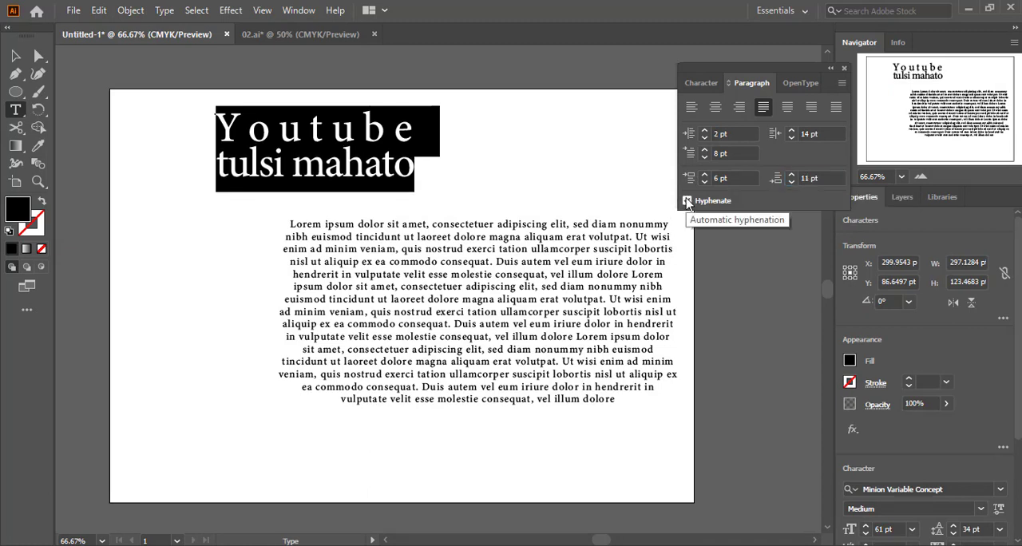
Show the OpenType settings, and delete the heading and the area text so the artboard is empty
{"action": "left_click", "coordinate": [797, 84]}
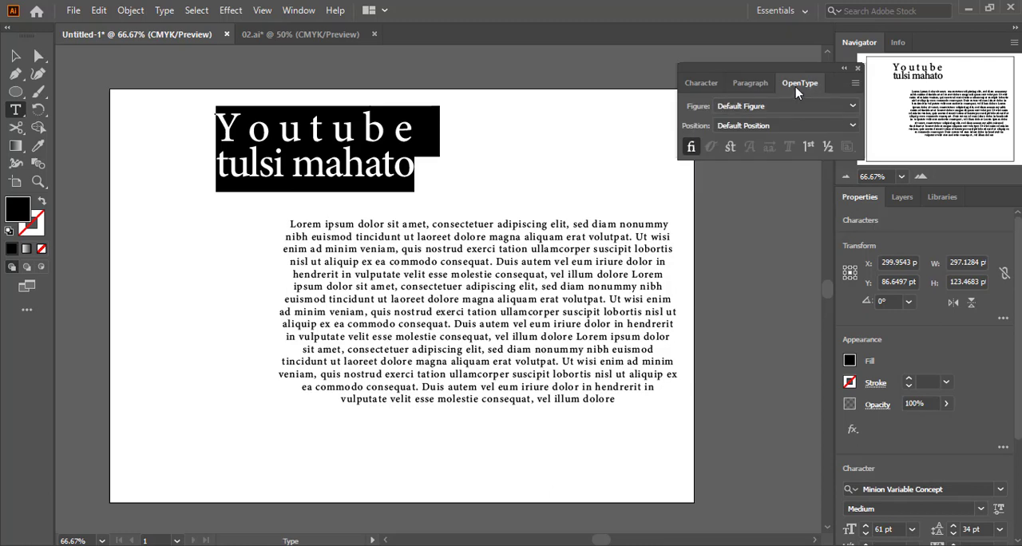
{"action": "right_click", "coordinate": [341, 134]}
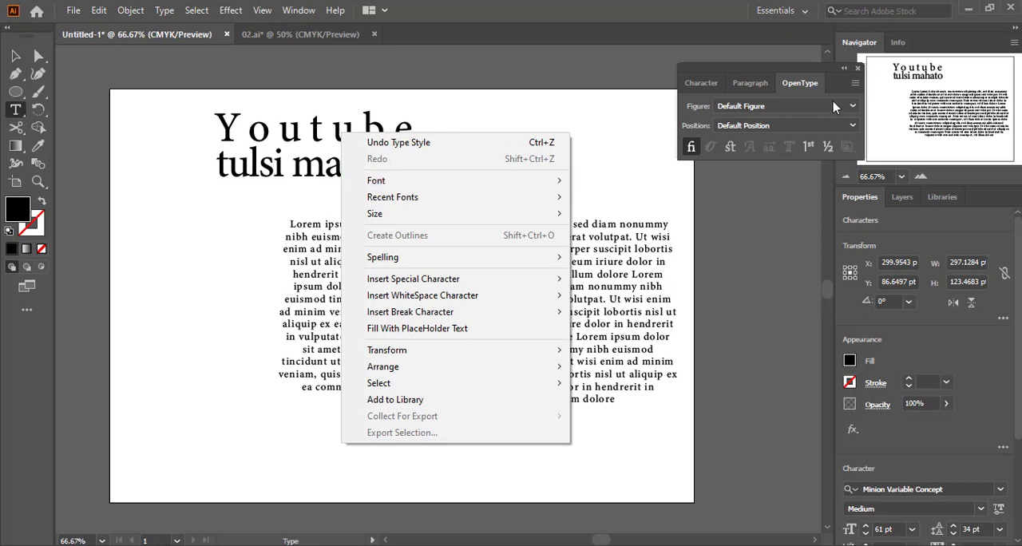
{"action": "left_click", "coordinate": [16, 58]}
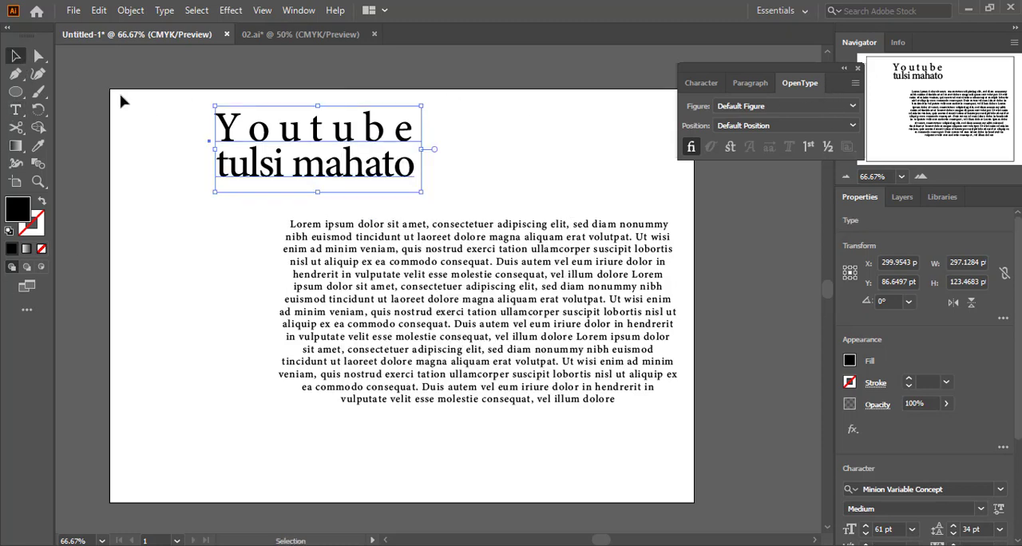
{"action": "left_click", "coordinate": [493, 196]}
{"action": "key", "text": "ctrl+a"}
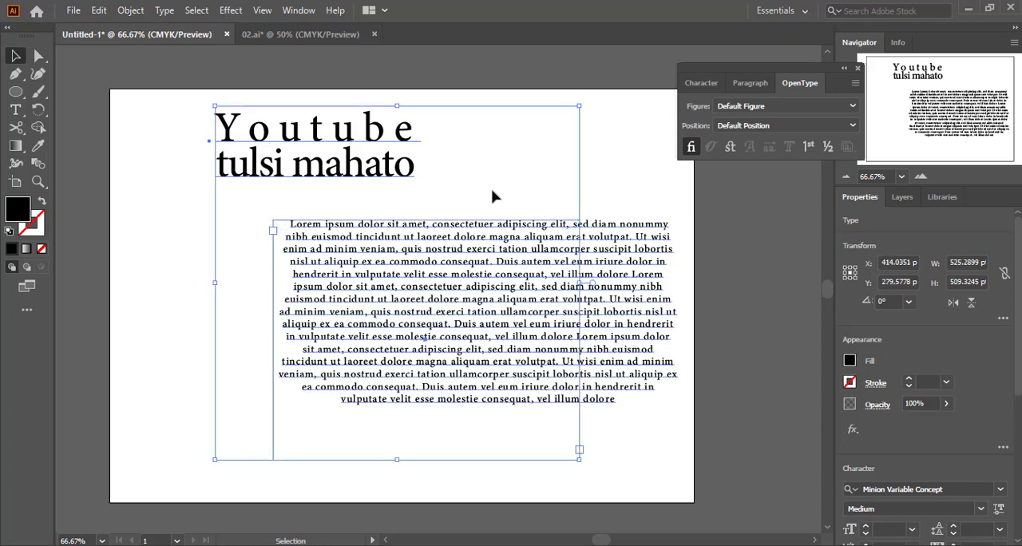
{"action": "key", "text": "Delete"}
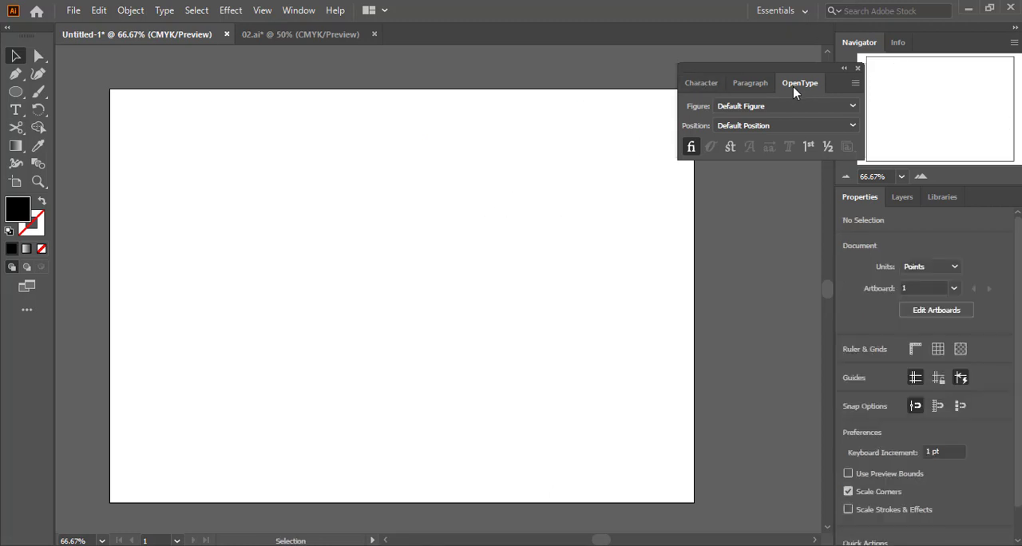
Show the Character settings and add vertical point text reading "dsadasasdasdadad" with the Vertical Type tool
{"action": "left_click", "coordinate": [687, 80]}
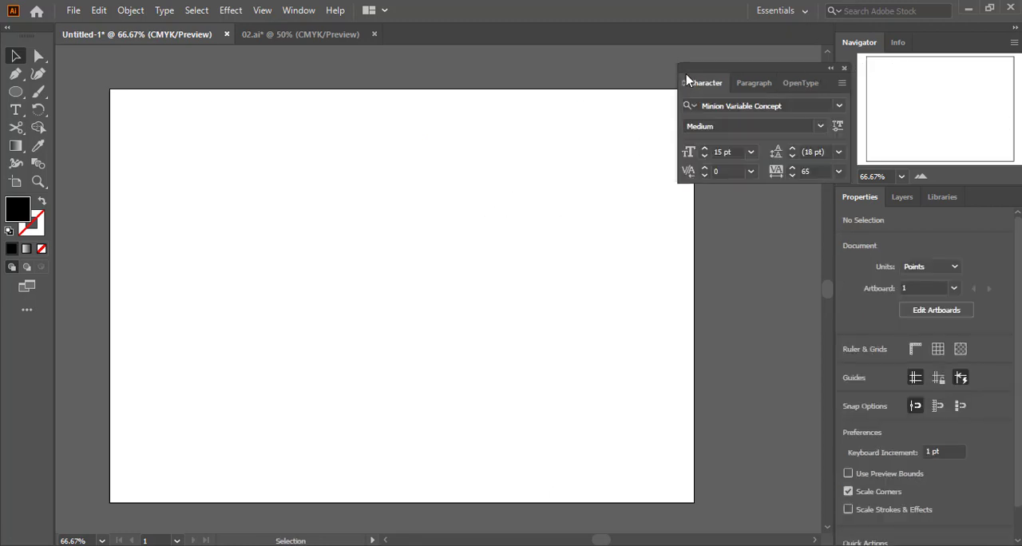
{"action": "left_click", "coordinate": [16, 93]}
{"action": "left_click", "coordinate": [16, 110]}
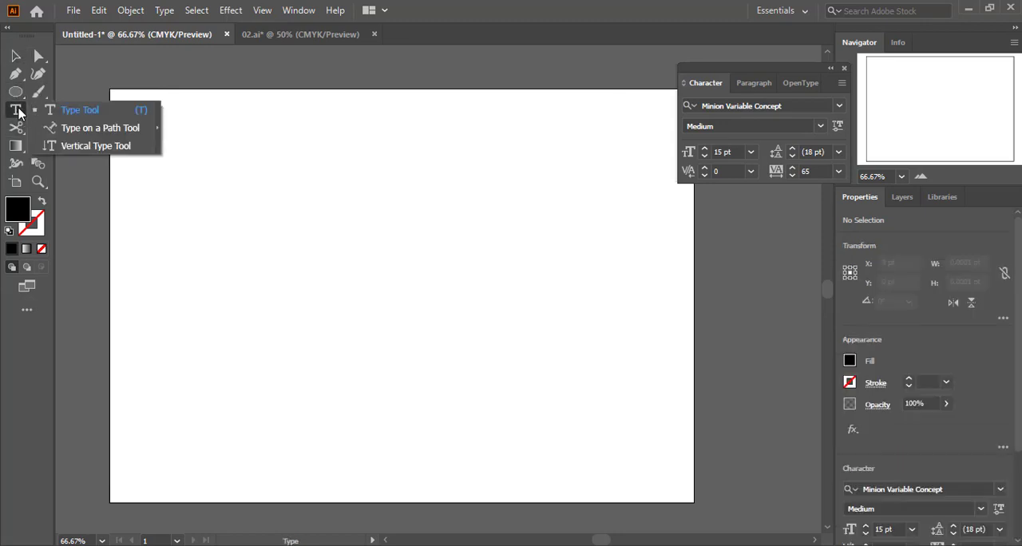
{"action": "left_click", "coordinate": [89, 146]}
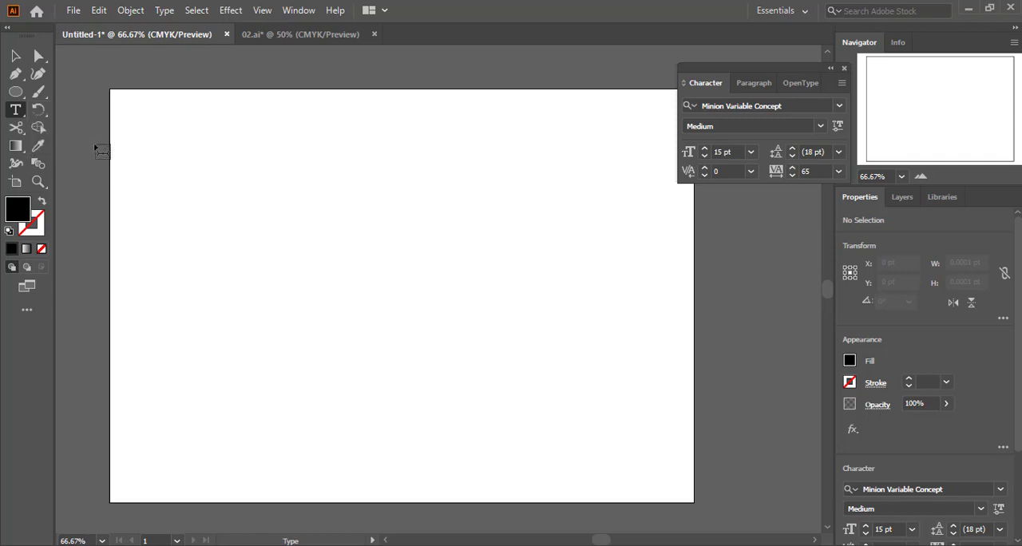
{"action": "left_click", "coordinate": [201, 143]}
{"action": "type", "text": "dsadasasdasdadad"}
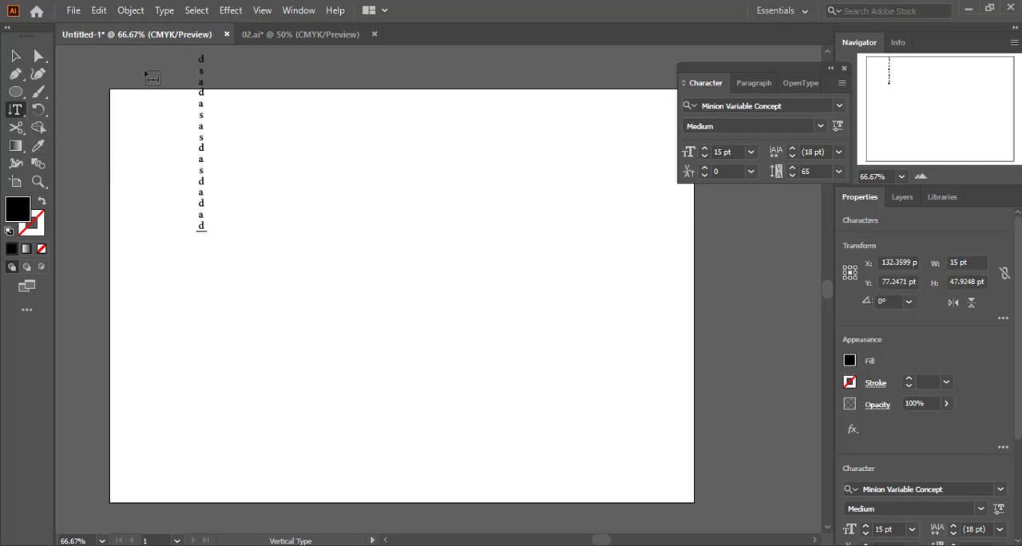
Move the vertical text to the artboard's left edge, enlarge it to nearly the artboard's height, and deselect it
{"action": "left_click", "coordinate": [15, 56]}
{"action": "left_click_drag", "start_coordinate": [202, 72], "coordinate": [192, 111]}
{"action": "left_click", "coordinate": [157, 192]}
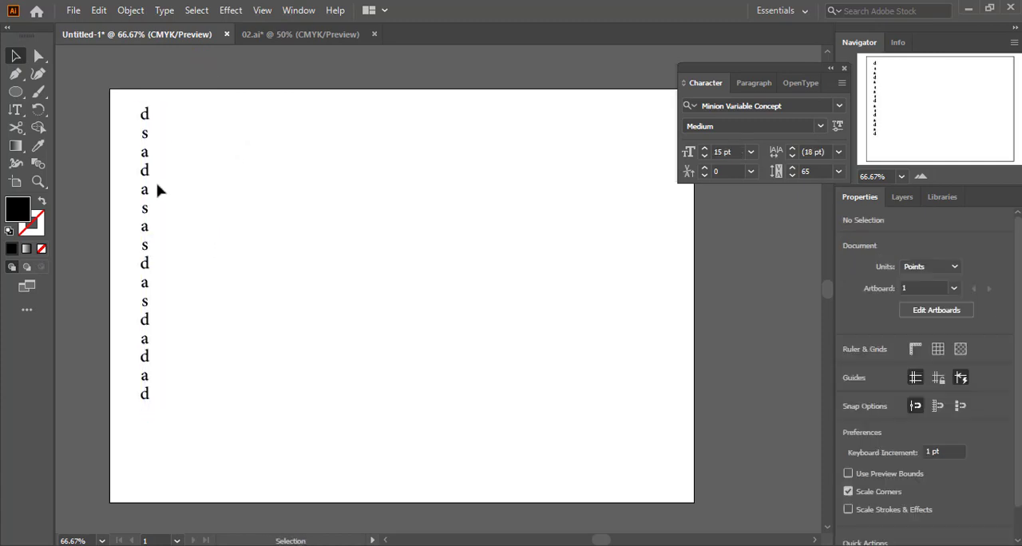
Add a second vertical text beside the first, replacing the trial letters "fdsdsfGDG" with "TTTTTTTXGDFGDFGDGDGDGDGXCK;M"
{"action": "left_click", "coordinate": [15, 110]}
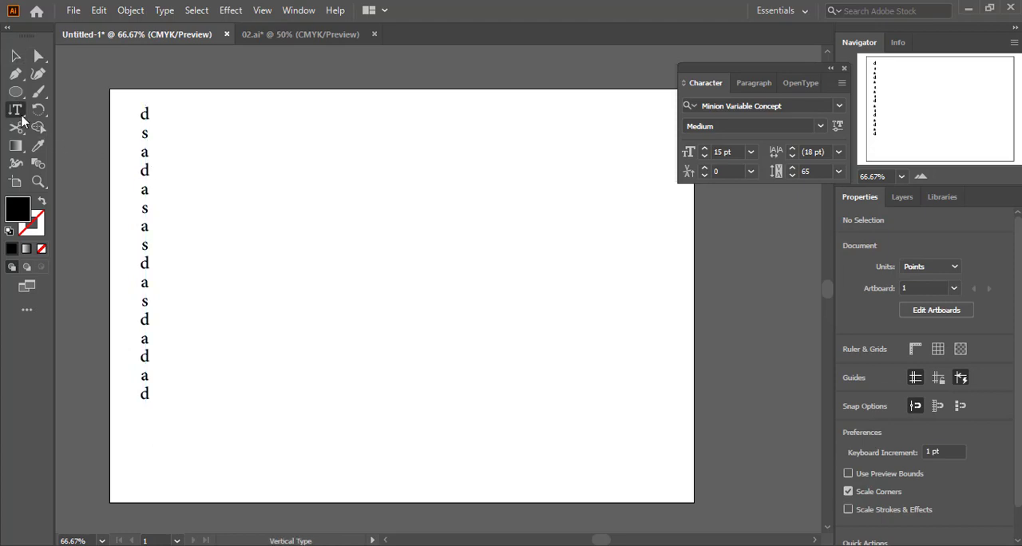
{"action": "left_click", "coordinate": [301, 137]}
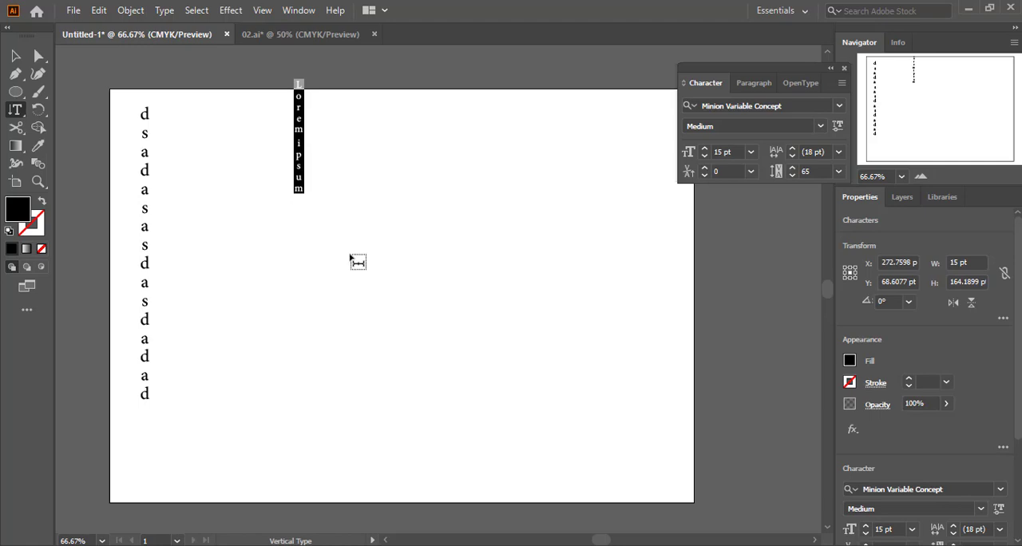
{"action": "type", "text": "fdsdsf"}
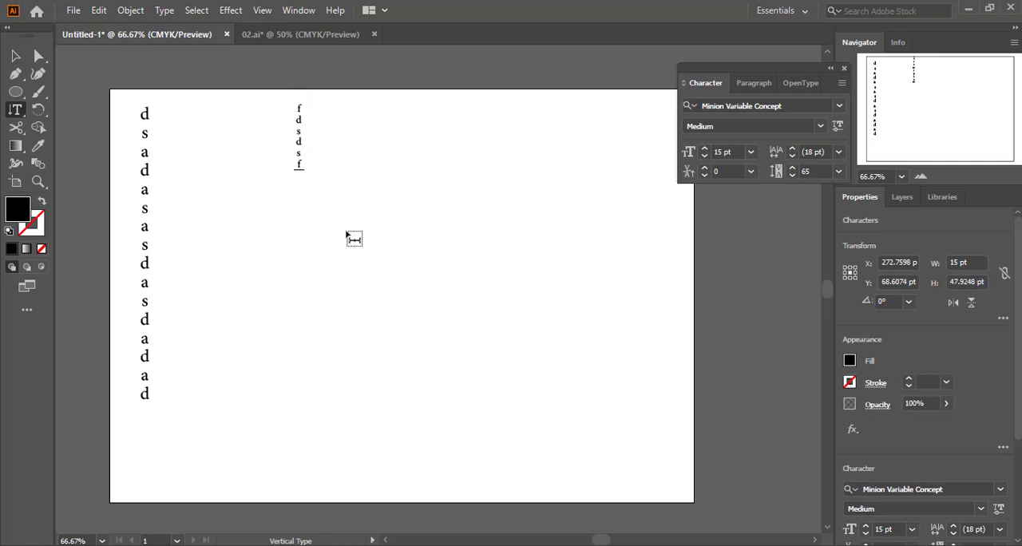
{"action": "type", "text": "GDG"}
{"action": "key", "text": "ctrl+a"}
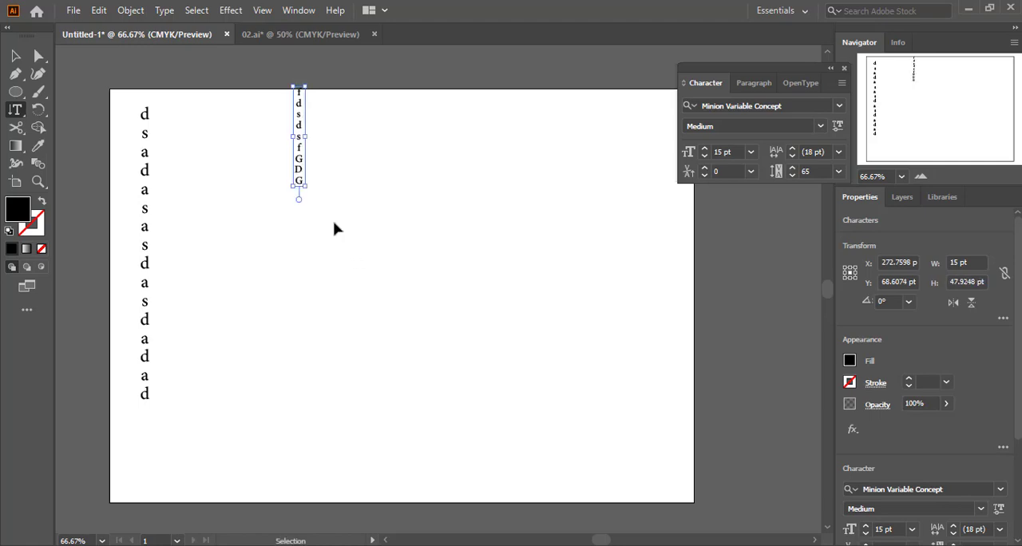
{"action": "type", "text": "TTTTTTTXGDF"}
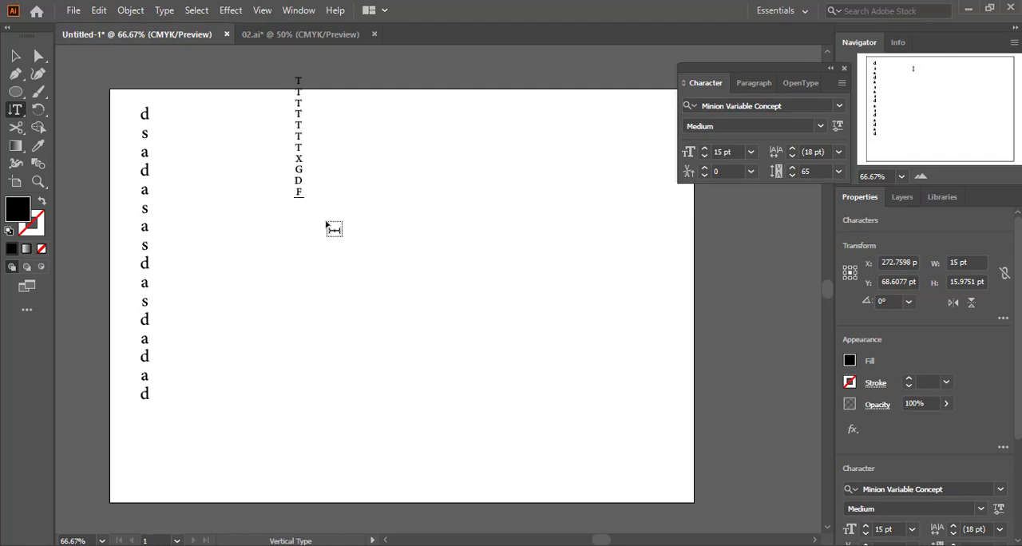
{"action": "type", "text": "GDFGDGDGDGDGXCK;M"}
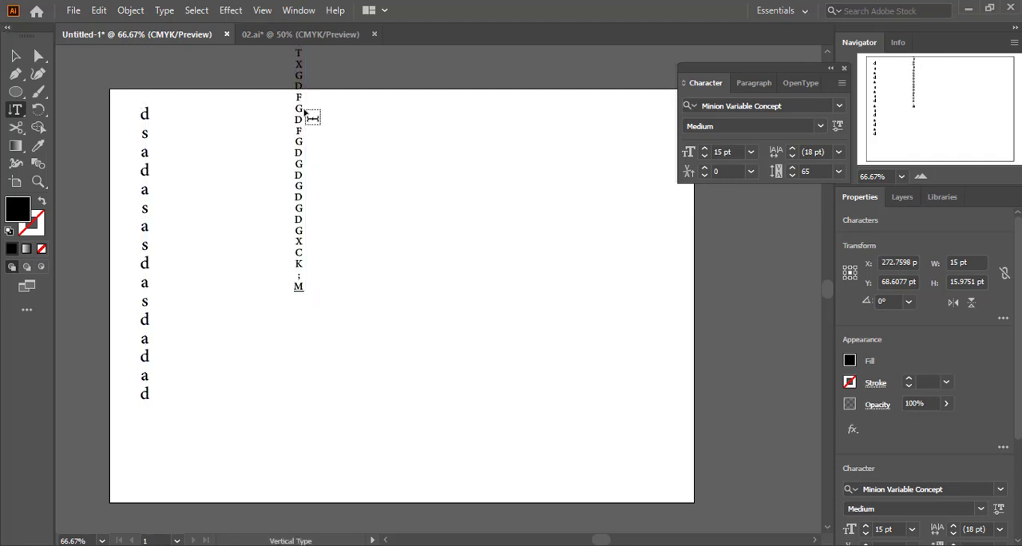
Move the second vertical text close to the first one, and delete both vertical texts
{"action": "left_click", "coordinate": [15, 55]}
{"action": "left_click_drag", "start_coordinate": [302, 116], "coordinate": [196, 186]}
{"action": "left_click", "coordinate": [284, 205]}
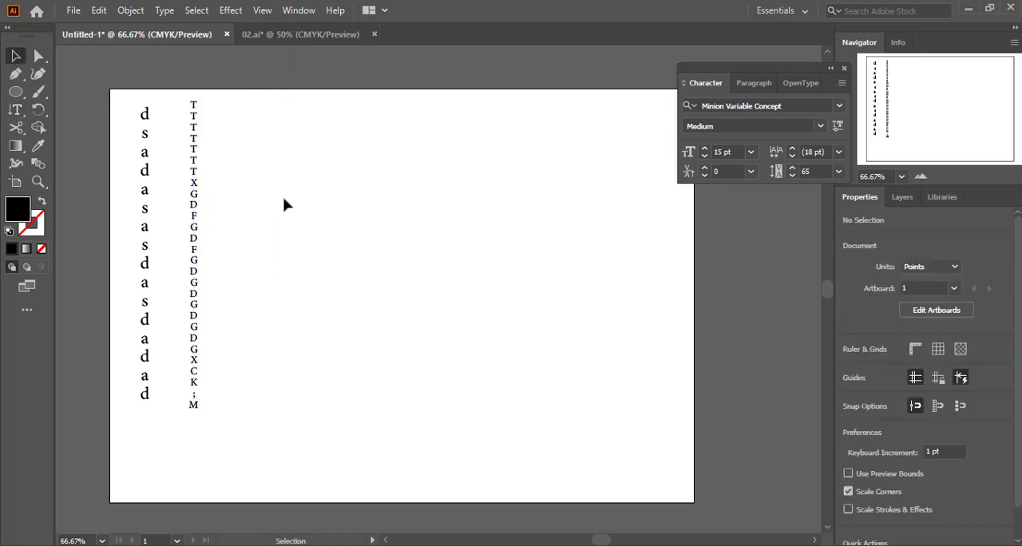
{"action": "key", "text": "ctrl+a"}
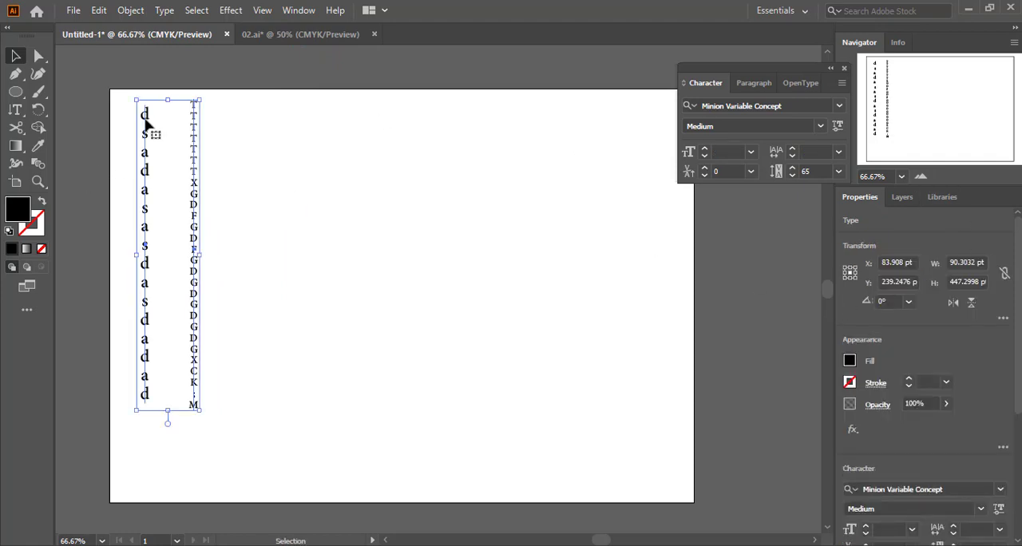
{"action": "key", "text": "Delete"}
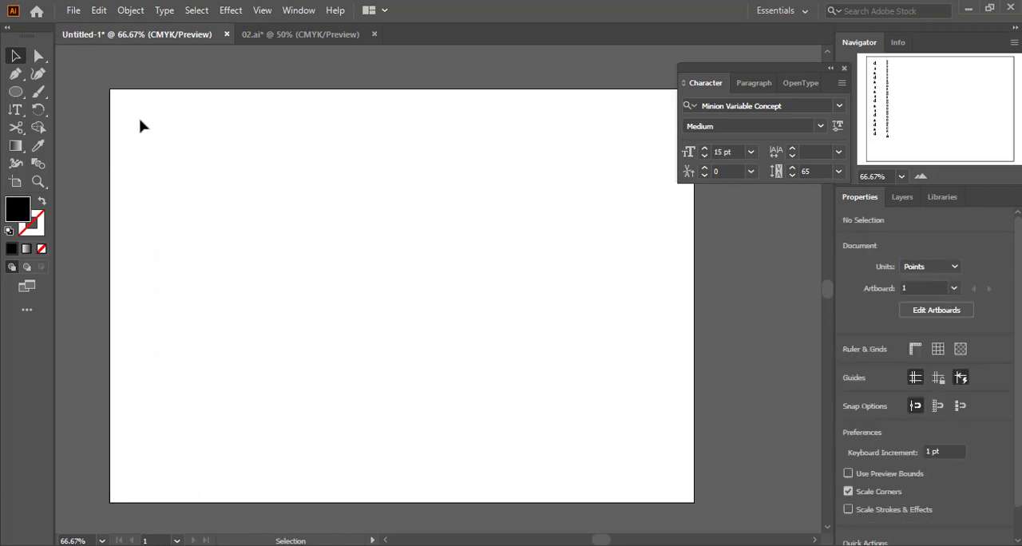
Choose the Type on a Path tool, and draw a wide arched open path across the artboard with the Pen tool
{"action": "left_click", "coordinate": [16, 109]}
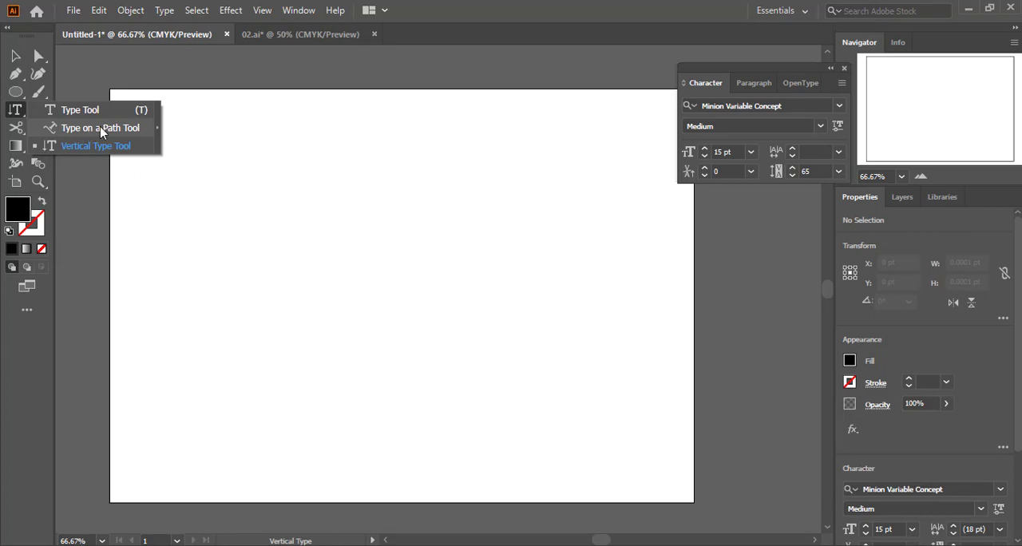
{"action": "left_click", "coordinate": [101, 130]}
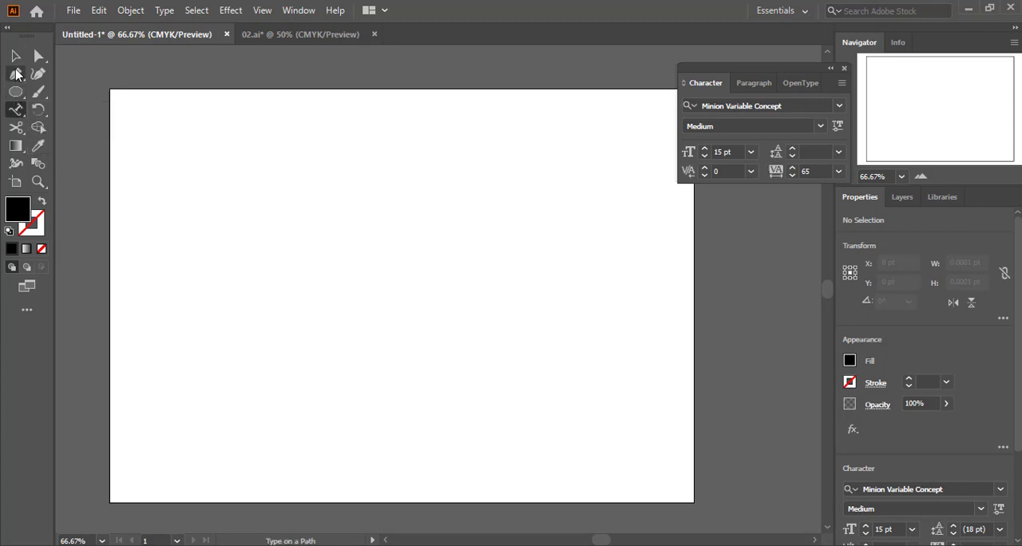
{"action": "left_click", "coordinate": [17, 74]}
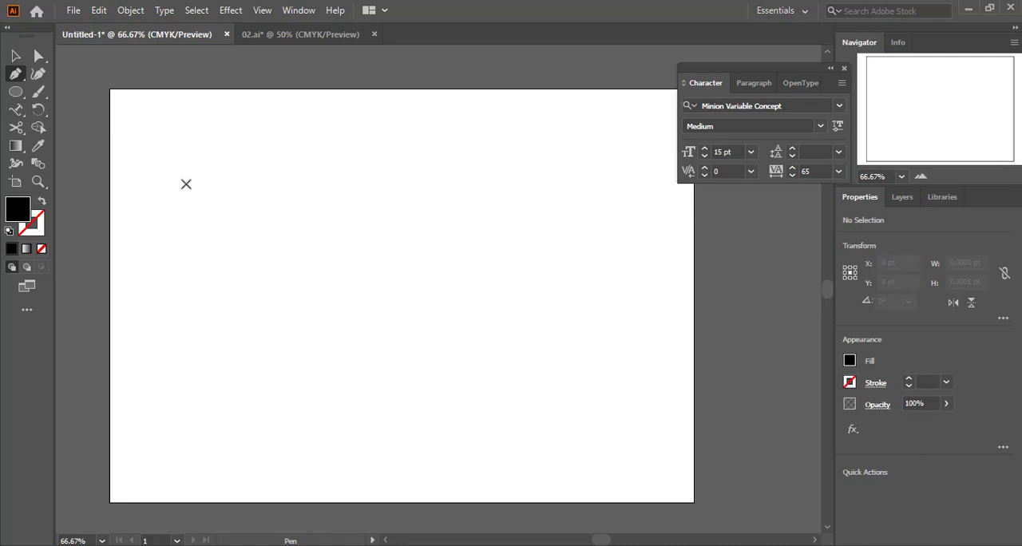
{"action": "left_click", "coordinate": [138, 266]}
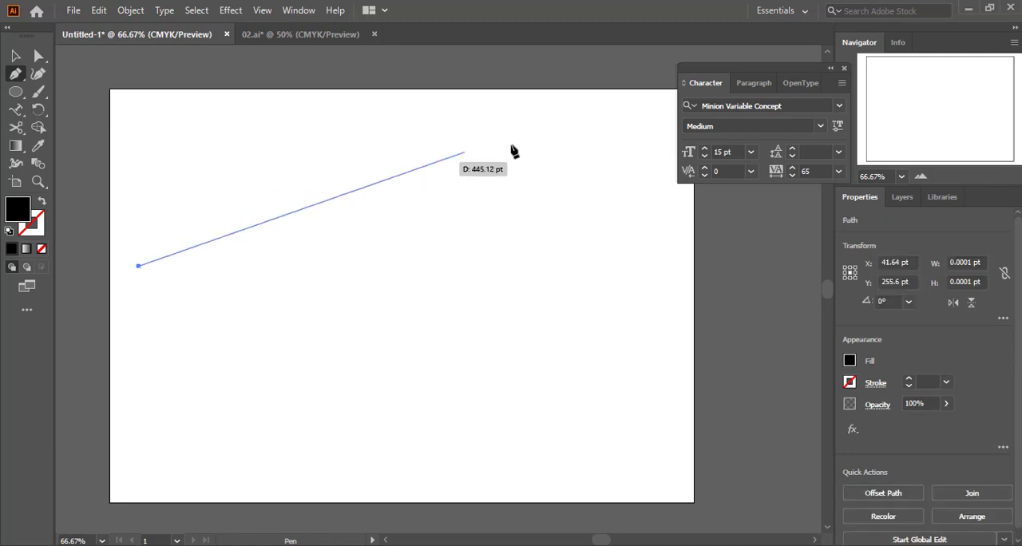
{"action": "left_click_drag", "start_coordinate": [592, 217], "coordinate": [757, 454]}
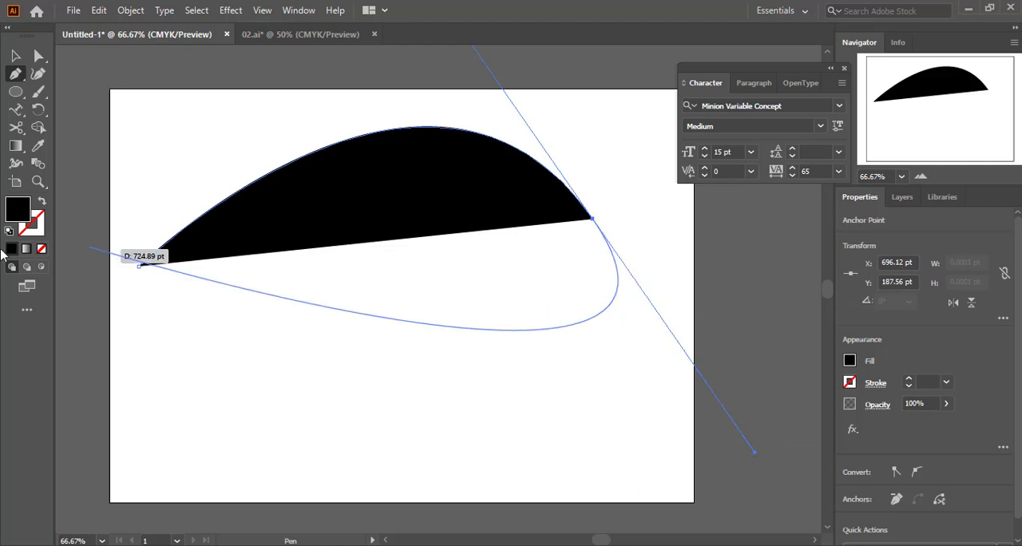
Remove the arched path's fill and give it a near-black 020202 stroke of 1 pt
{"action": "left_click", "coordinate": [42, 249]}
{"action": "double_click", "coordinate": [44, 228]}
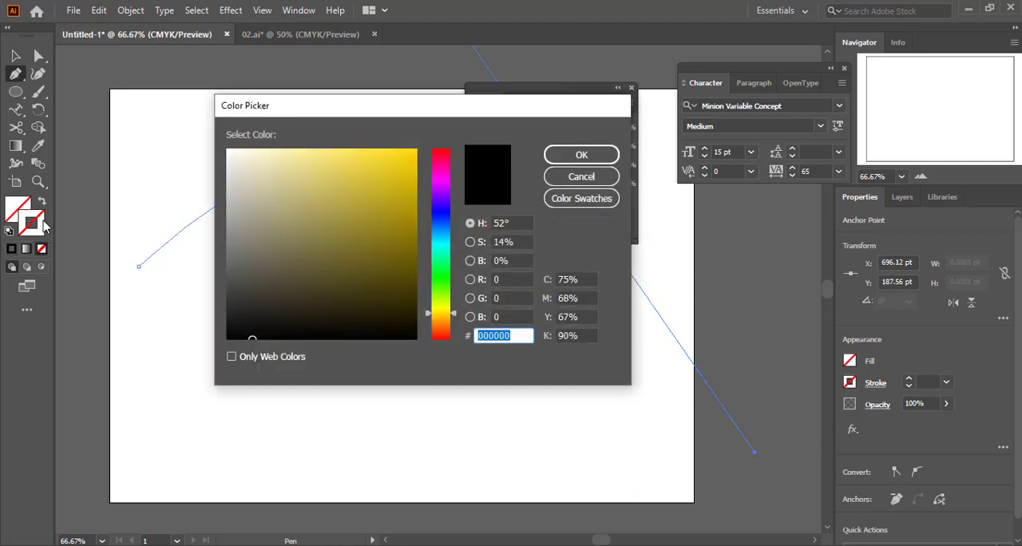
{"action": "left_click", "coordinate": [259, 337]}
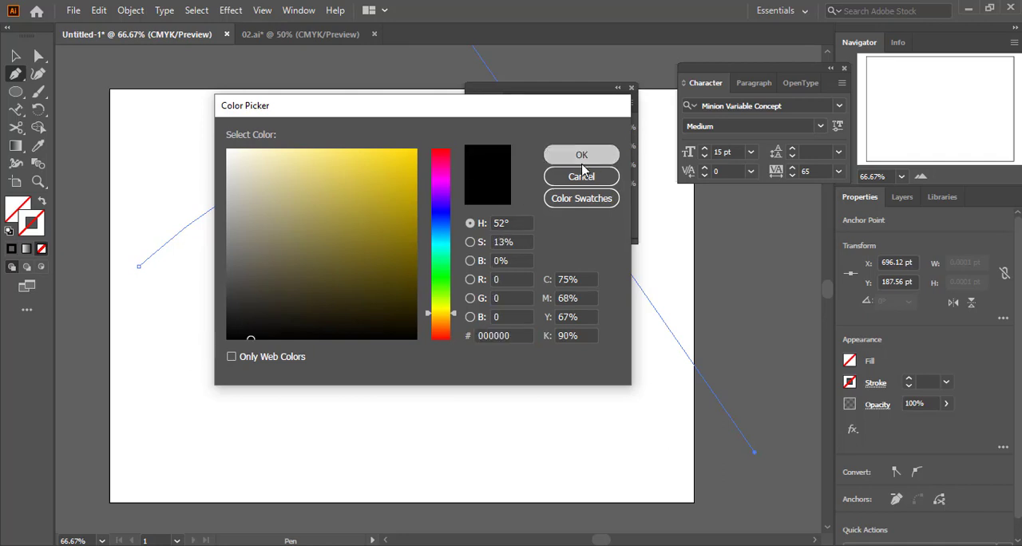
{"action": "left_click", "coordinate": [582, 174]}
{"action": "double_click", "coordinate": [32, 224]}
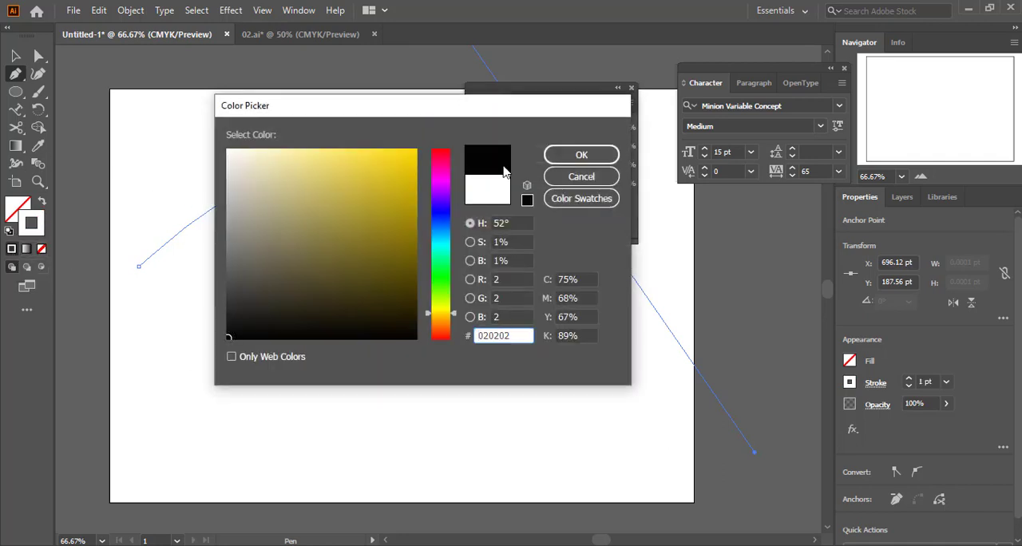
{"action": "left_click", "coordinate": [566, 153]}
{"action": "left_click", "coordinate": [631, 88]}
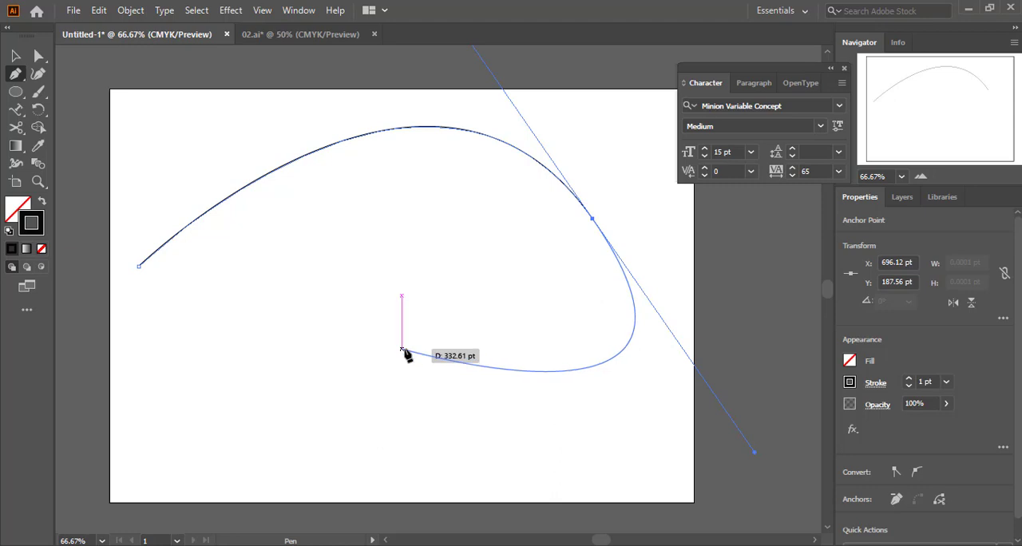
Place type on the arched path and replace the placeholder text with overflowing filler starting "dsfsdfdsfsddddd sdfshdjfhs fshfkjsfh"
{"action": "key", "text": "Escape"}
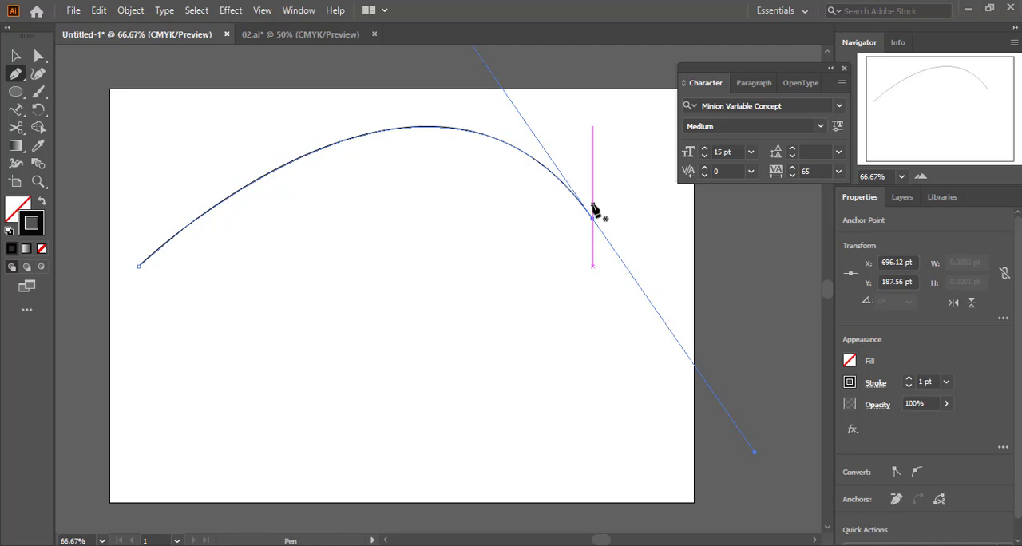
{"action": "key", "text": "t"}
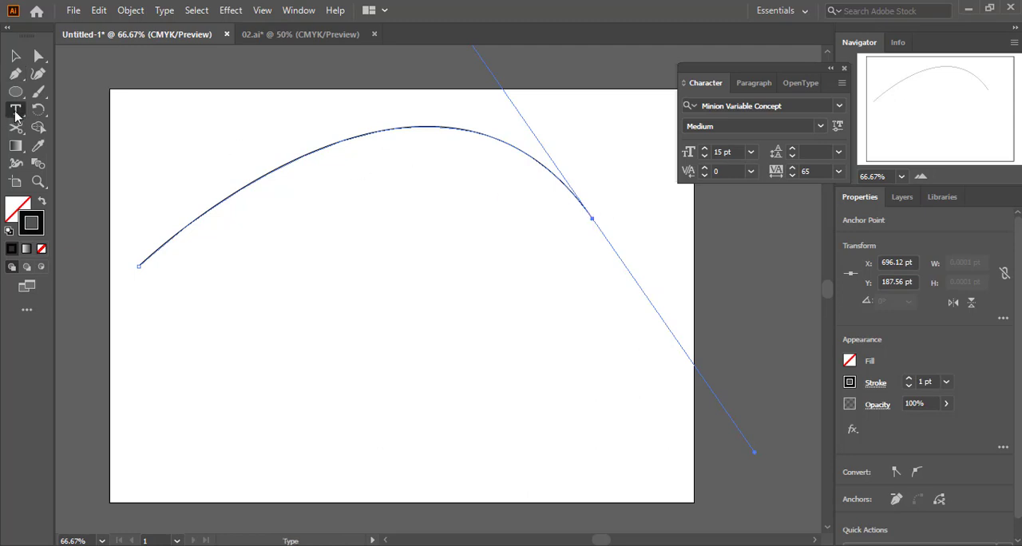
{"action": "left_click_drag", "start_coordinate": [16, 114], "coordinate": [111, 124]}
{"action": "left_click", "coordinate": [180, 228]}
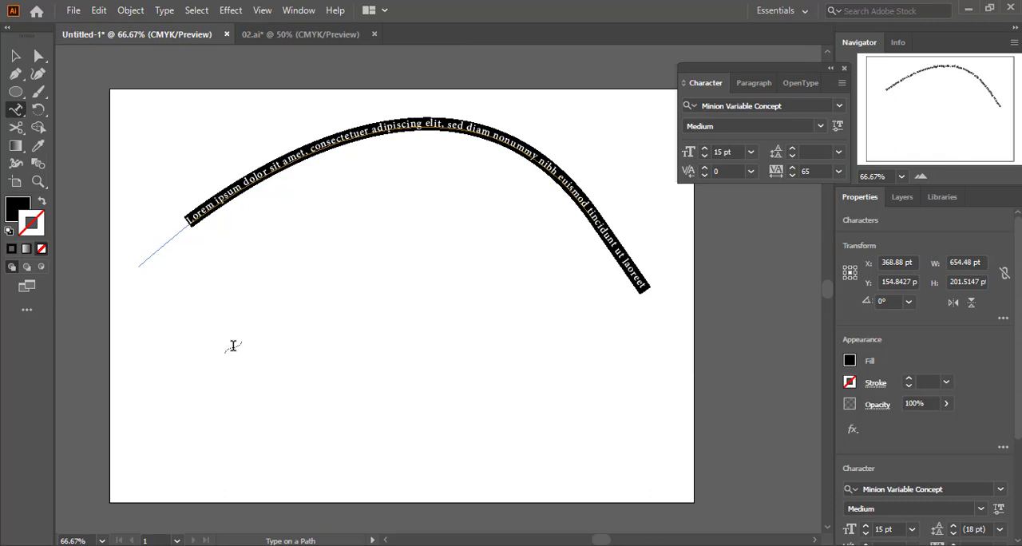
{"action": "type", "text": "dsfsdfdsfsd"}
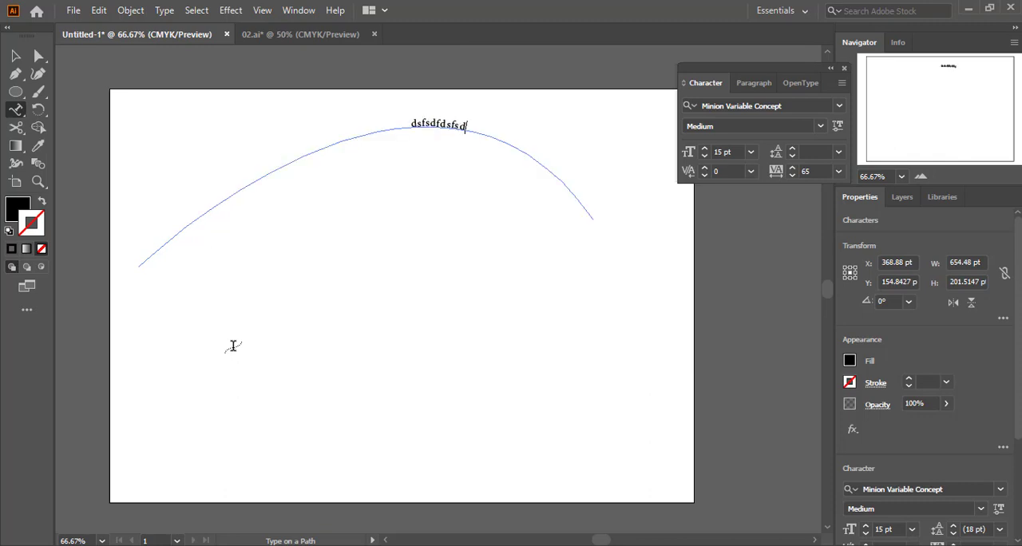
{"action": "type", "text": "dddd sdfshdjfhs fshf"}
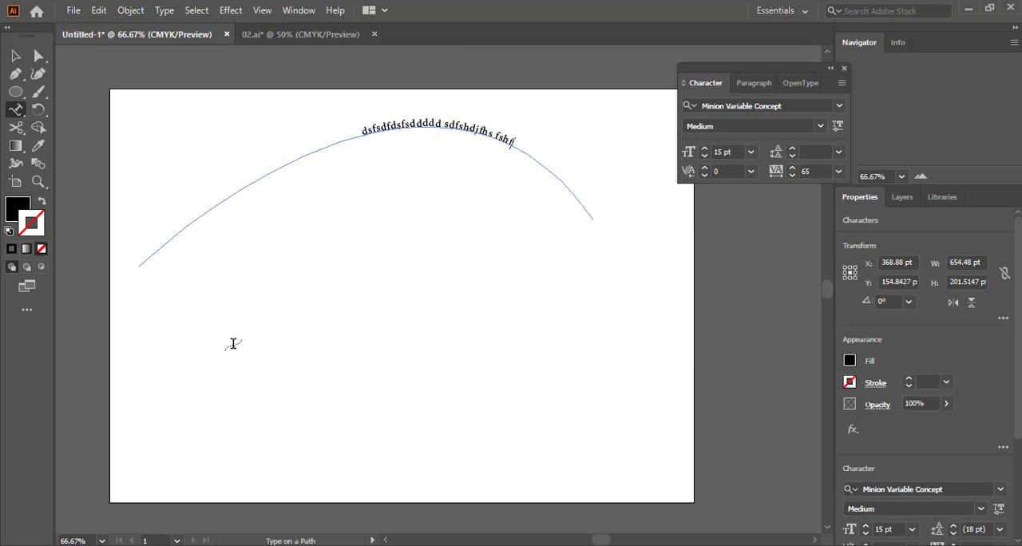
{"action": "type", "text": "kjsfh fhskjfhskjf fhskjfhs"}
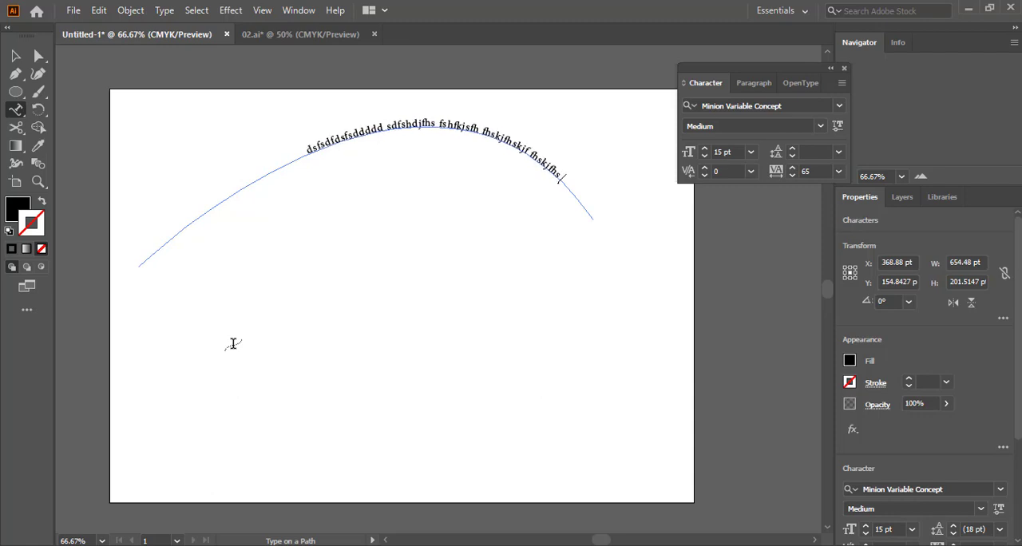
{"action": "type", "text": " hf hfskjfhskjfh fhsjkfhsjkf"}
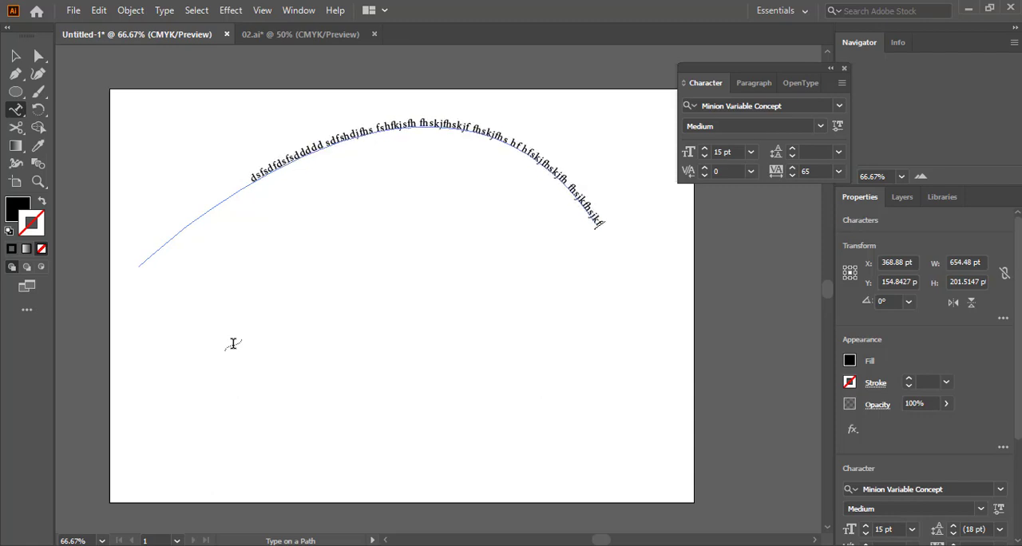
{"action": "type", "text": "h sfhsjkfhsjkfhsjkfhsjkfhsjkf"}
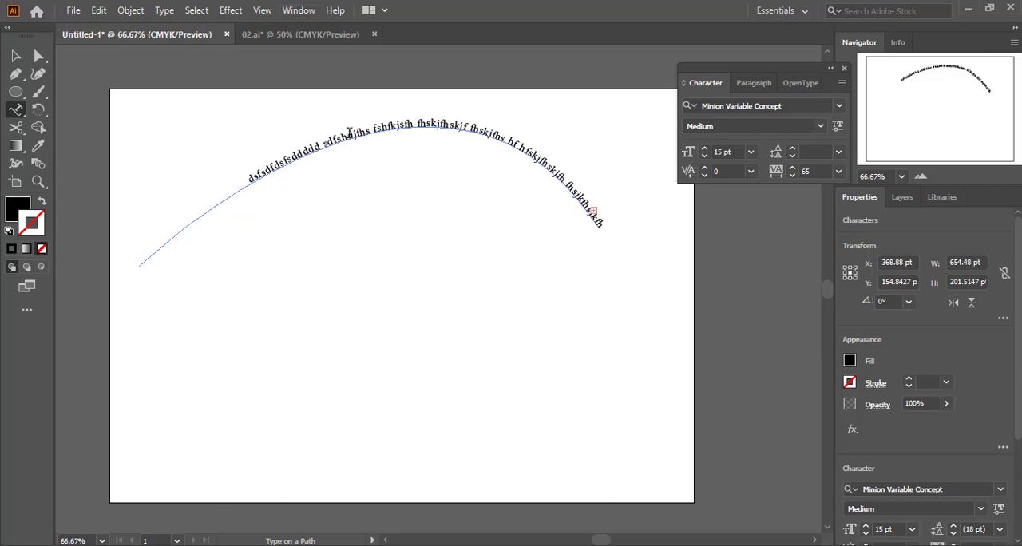
Insert filler letters starting "sfdsdfsfsfsdf" in the middle of the arched text, and delete the whole type-on-path object
{"action": "left_click", "coordinate": [440, 123]}
{"action": "type", "text": "sfdsdfsfsfsdfsdfsdfsdfsdfsdfsfsfsdfsdfsdfsdfsdfs"}
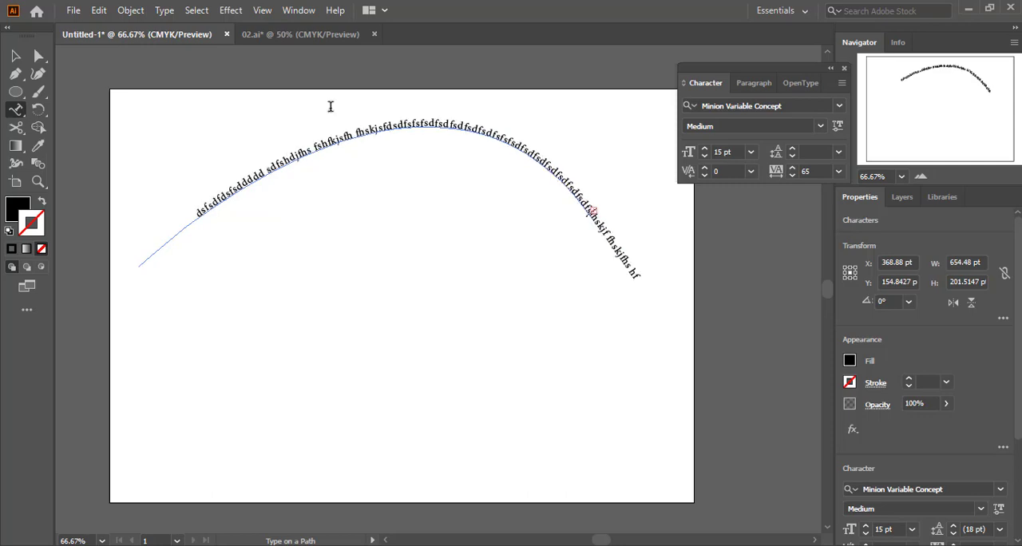
{"action": "left_click", "coordinate": [22, 58]}
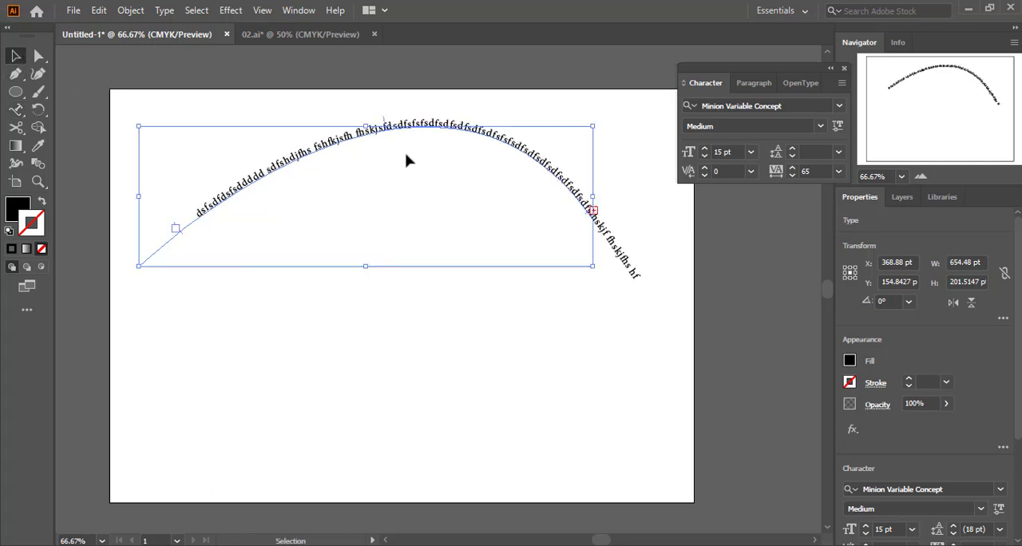
{"action": "key", "text": "Delete"}
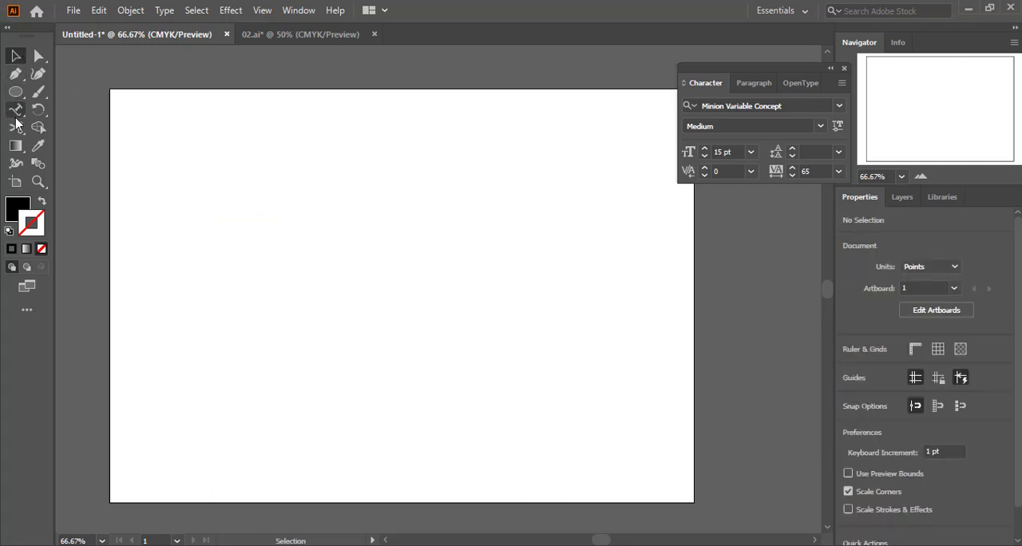
Draw an open zigzag path across the artboard with the Pen tool, ending in a small curved hook
{"action": "left_click", "coordinate": [15, 74]}
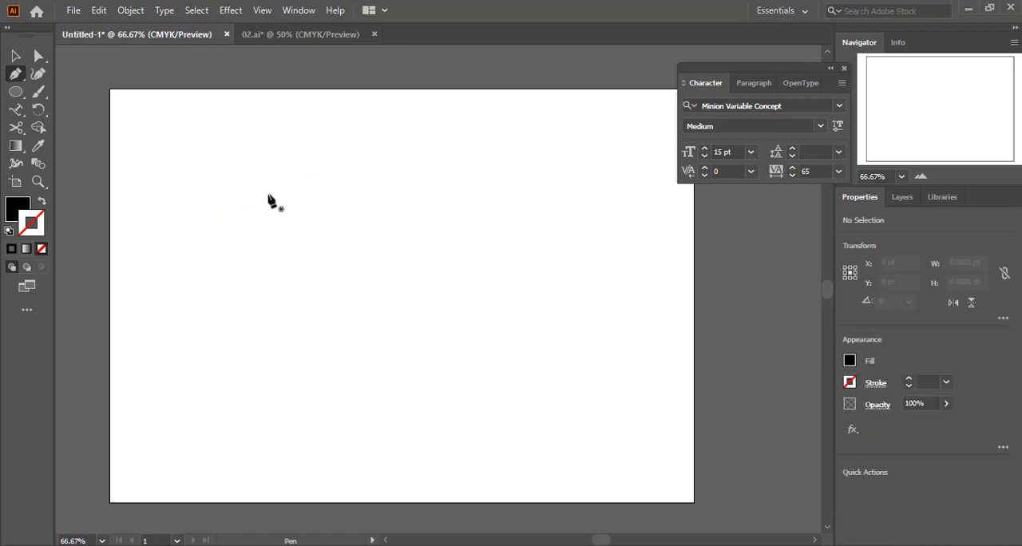
{"action": "left_click", "coordinate": [184, 343]}
{"action": "left_click", "coordinate": [315, 210]}
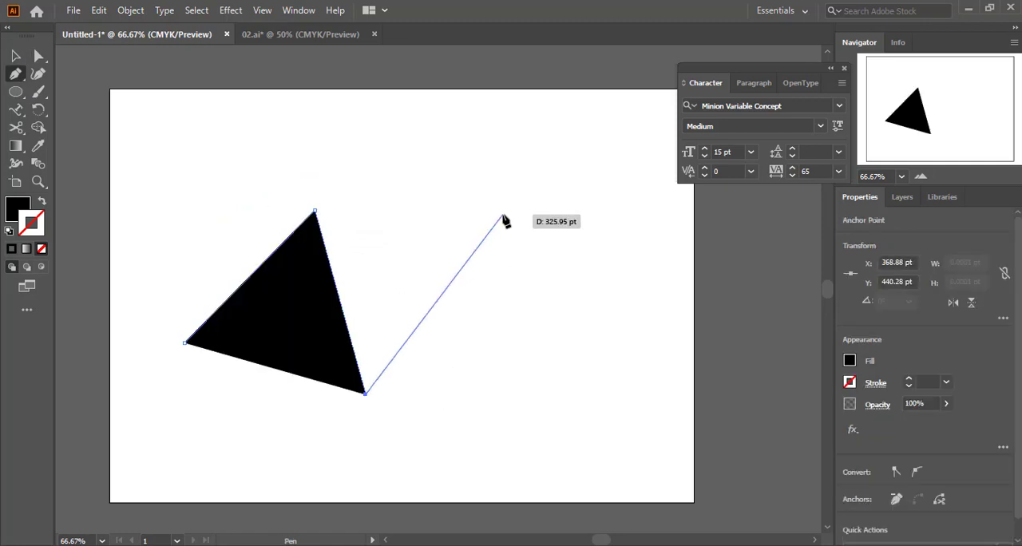
{"action": "left_click", "coordinate": [503, 214]}
{"action": "left_click", "coordinate": [596, 368]}
{"action": "left_click", "coordinate": [605, 194]}
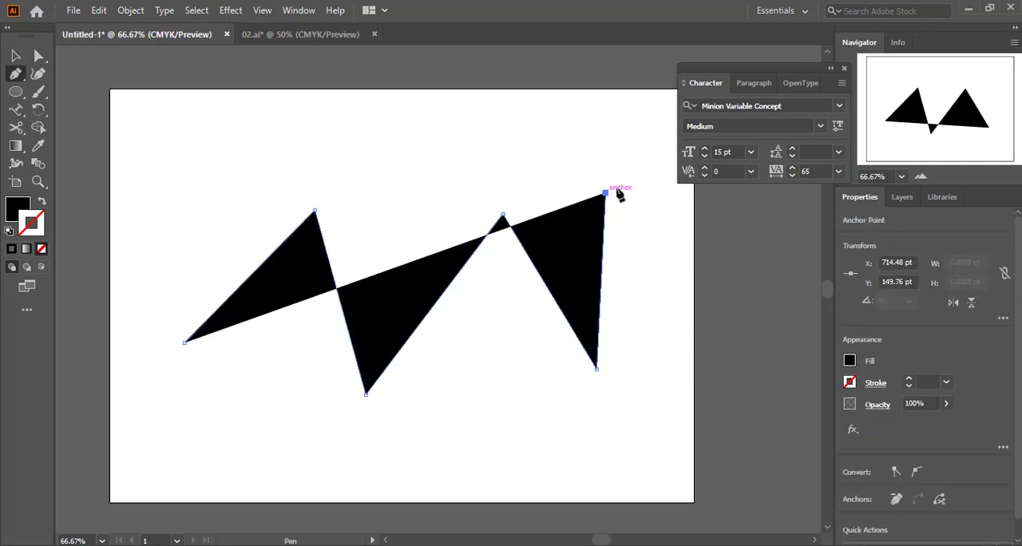
{"action": "left_click_drag", "start_coordinate": [659, 217], "coordinate": [667, 294]}
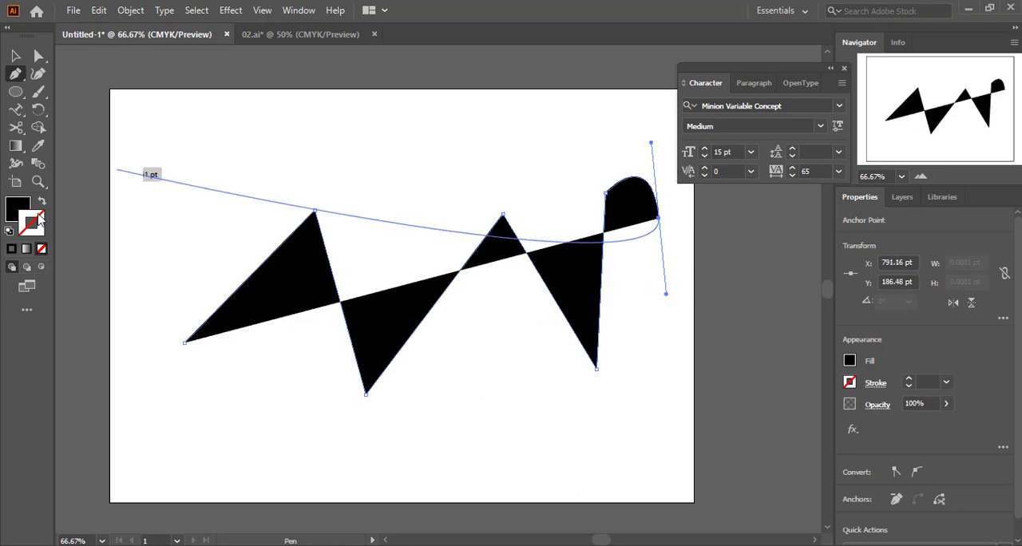
Give the zigzag path a near-black 1 pt stroke and remove its fill
{"action": "left_click", "coordinate": [13, 250]}
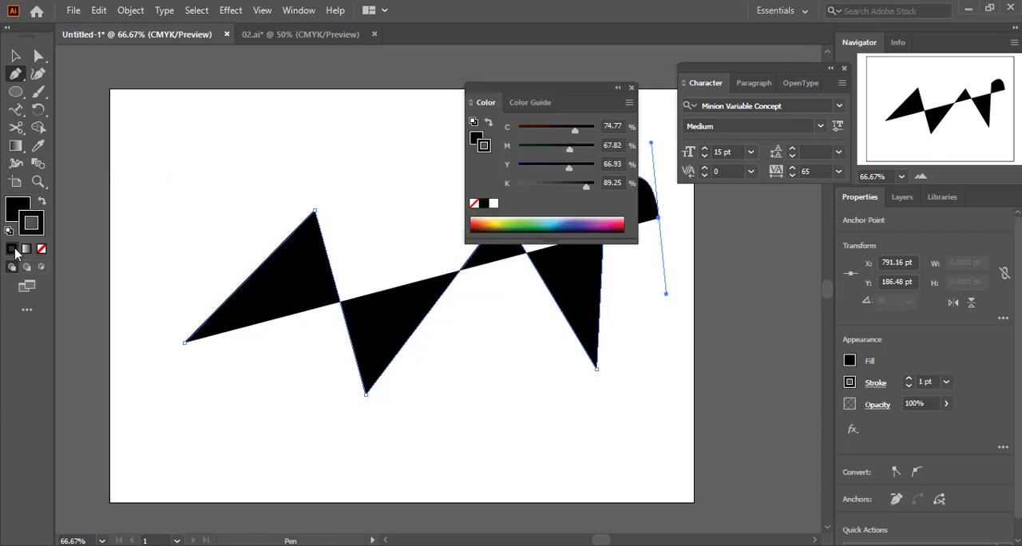
{"action": "left_click", "coordinate": [20, 209]}
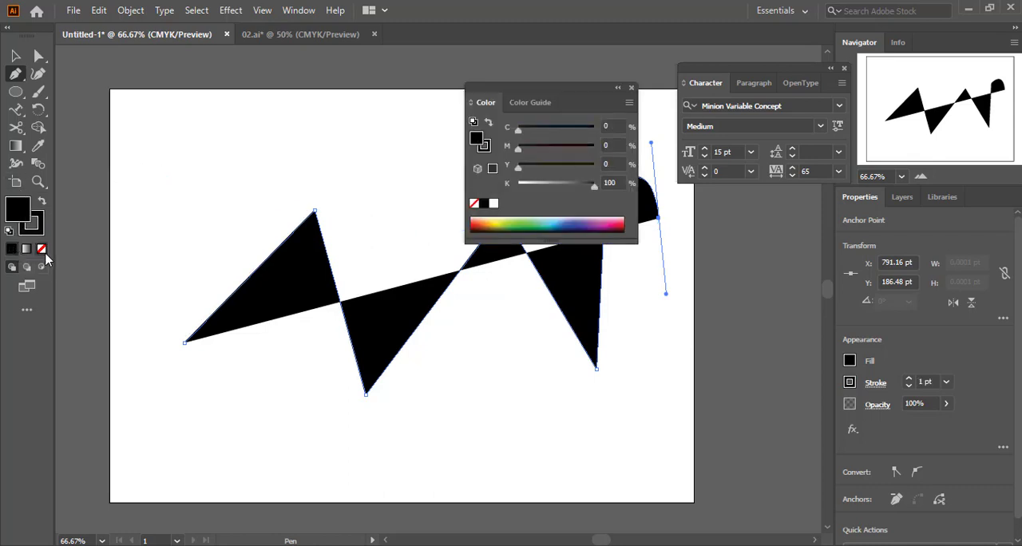
{"action": "left_click", "coordinate": [42, 250]}
{"action": "left_click", "coordinate": [617, 87]}
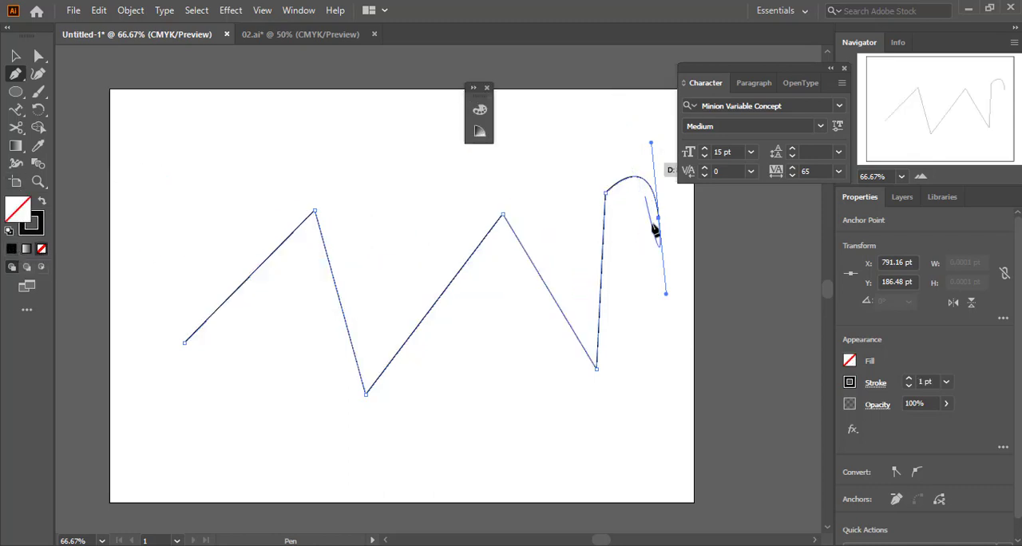
Place Lorem ipsum placeholder text along the zigzag path with the Type on a Path tool
{"action": "left_click", "coordinate": [15, 111]}
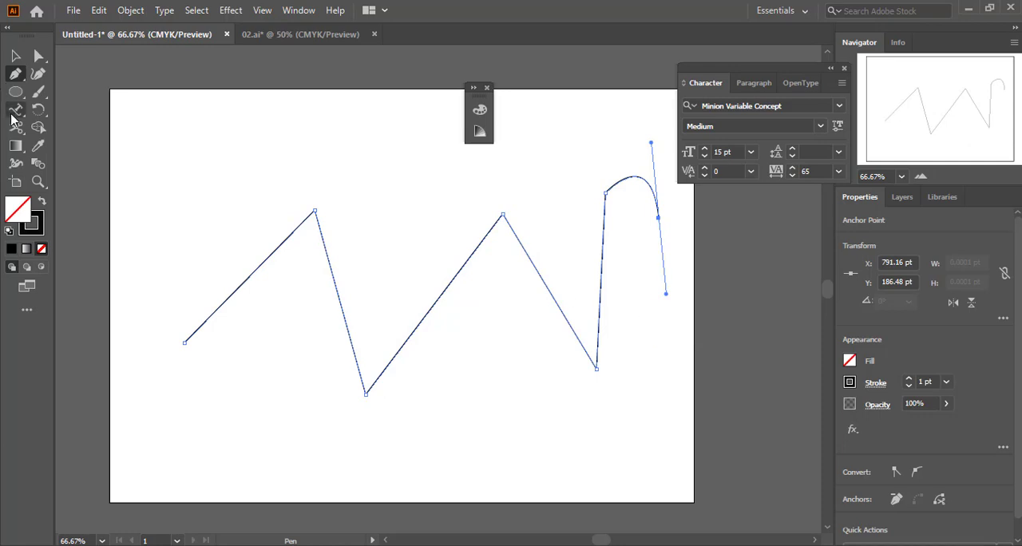
{"action": "left_click_drag", "start_coordinate": [15, 116], "coordinate": [91, 126]}
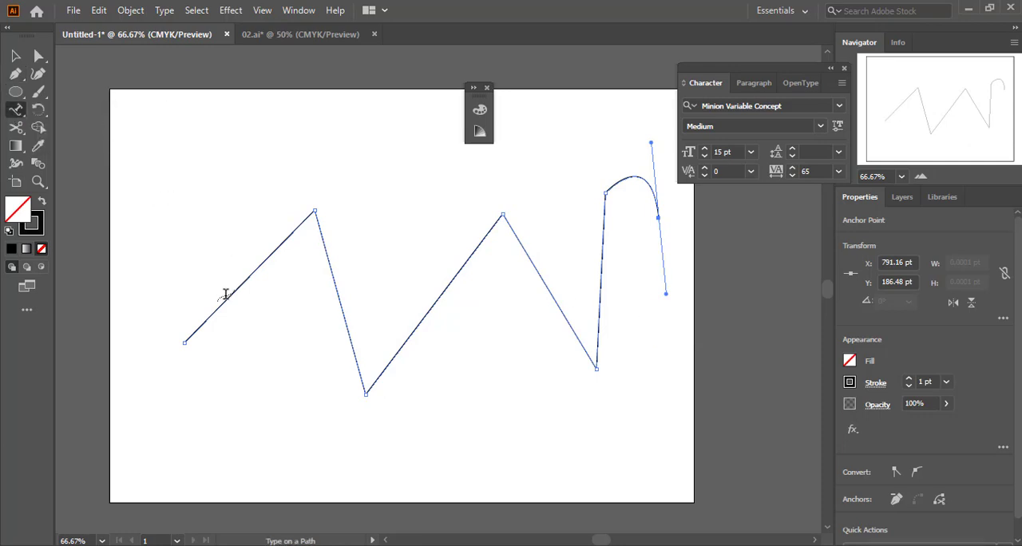
{"action": "left_click", "coordinate": [223, 301]}
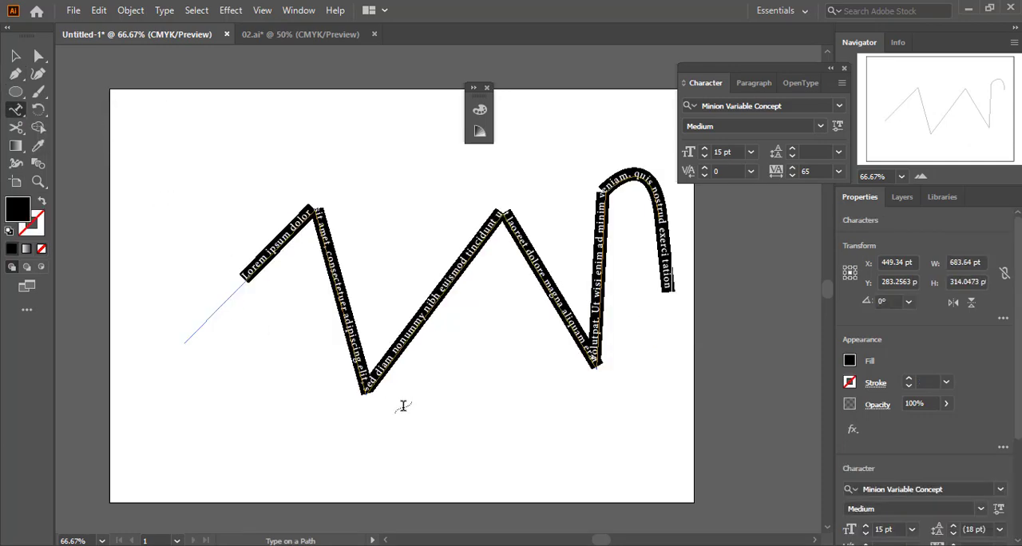
{"action": "key", "text": "Escape"}
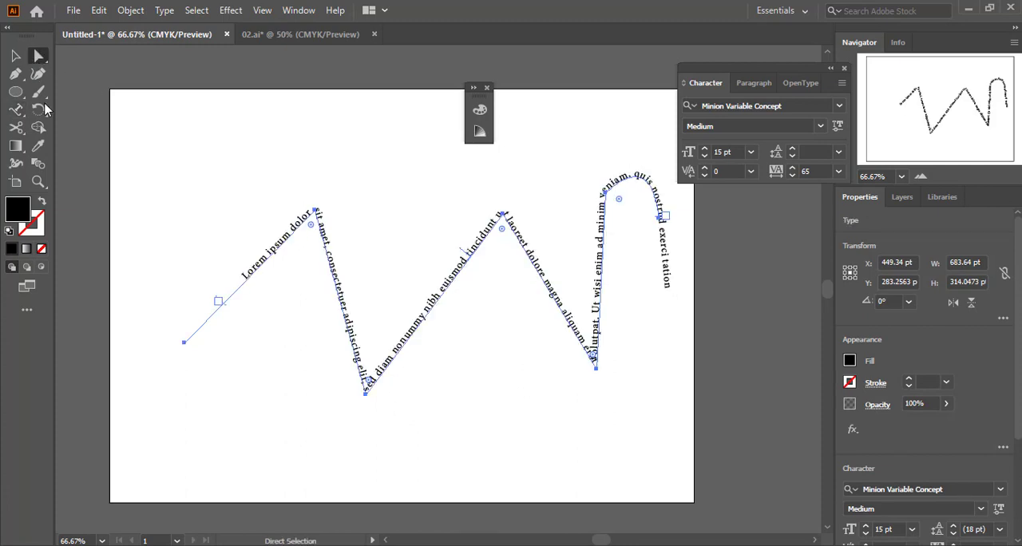
Delete the zigzag text and close the floating color controls
{"action": "left_click", "coordinate": [415, 235]}
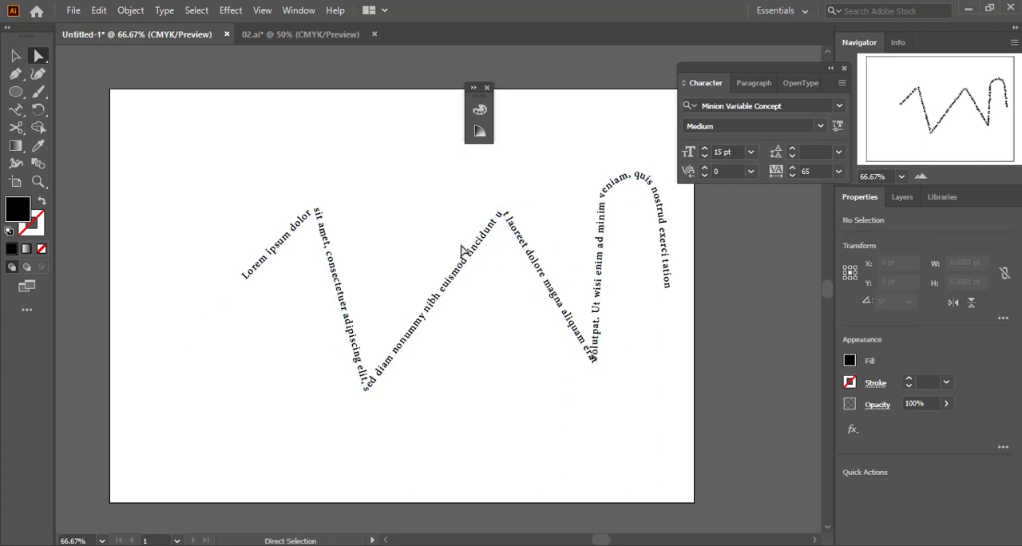
{"action": "key", "text": "ctrl+a"}
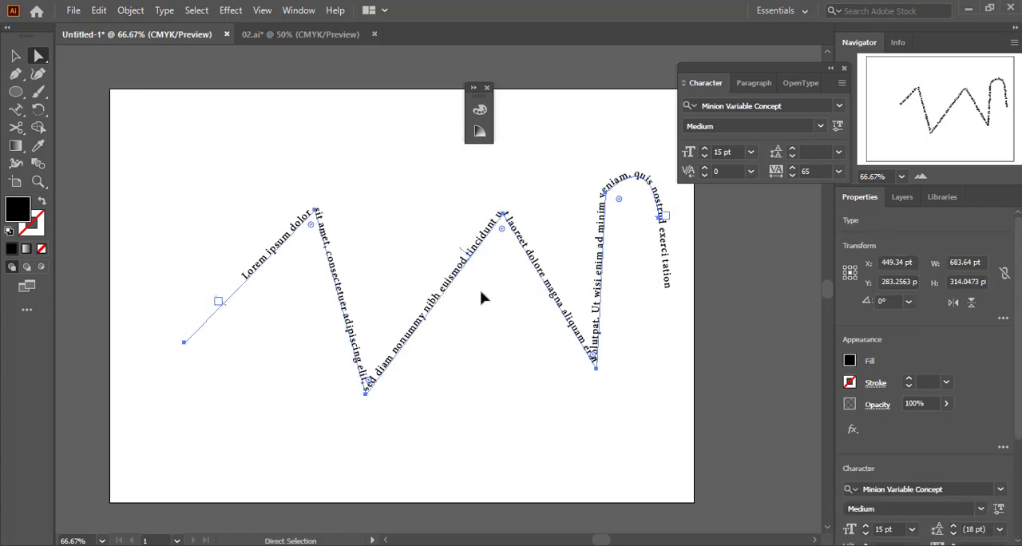
{"action": "key", "text": "Delete"}
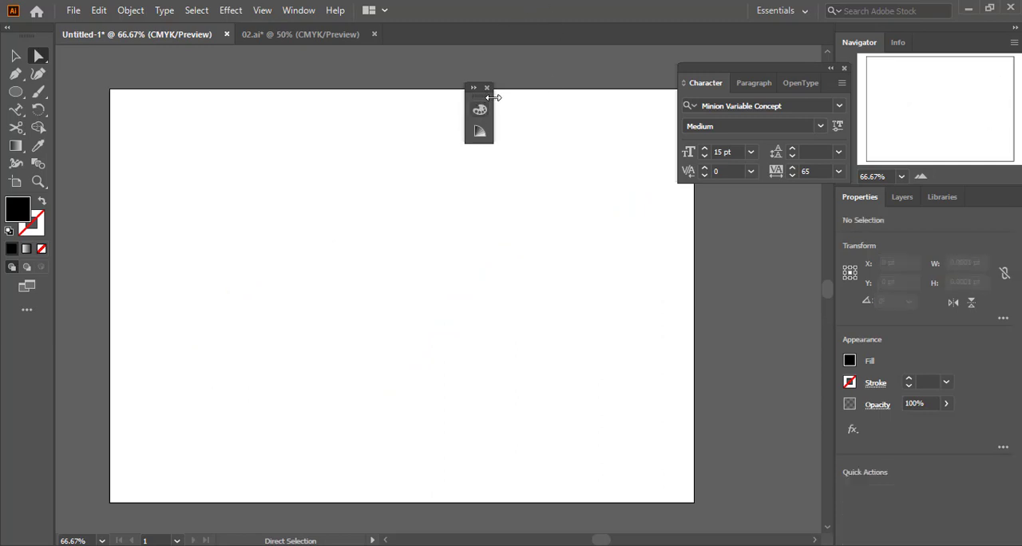
{"action": "left_click", "coordinate": [486, 87]}
Draw a rectangle about 431 by 279 pt in the middle of the artboard
{"action": "left_click", "coordinate": [12, 95]}
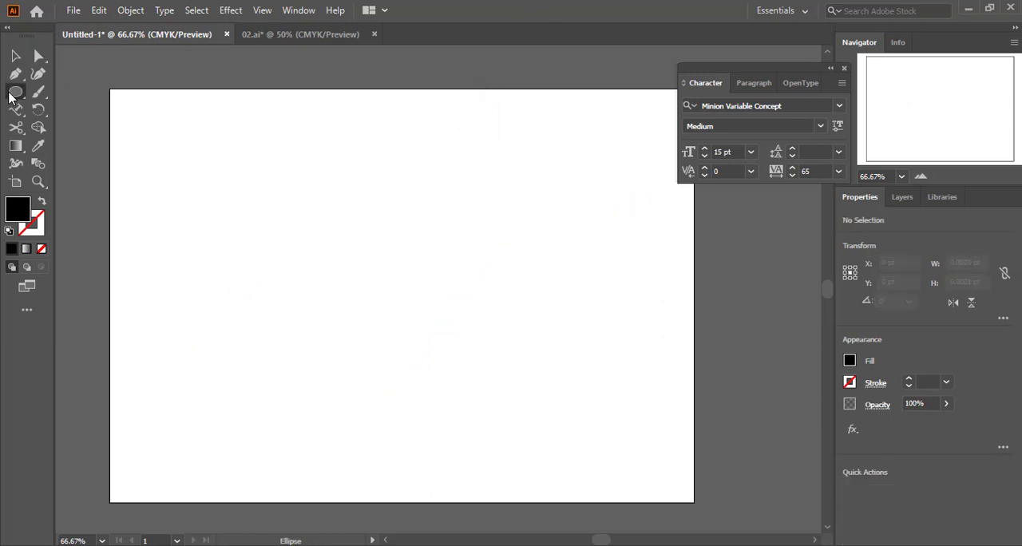
{"action": "left_click", "coordinate": [72, 91]}
{"action": "left_click_drag", "start_coordinate": [242, 176], "coordinate": [541, 368]}
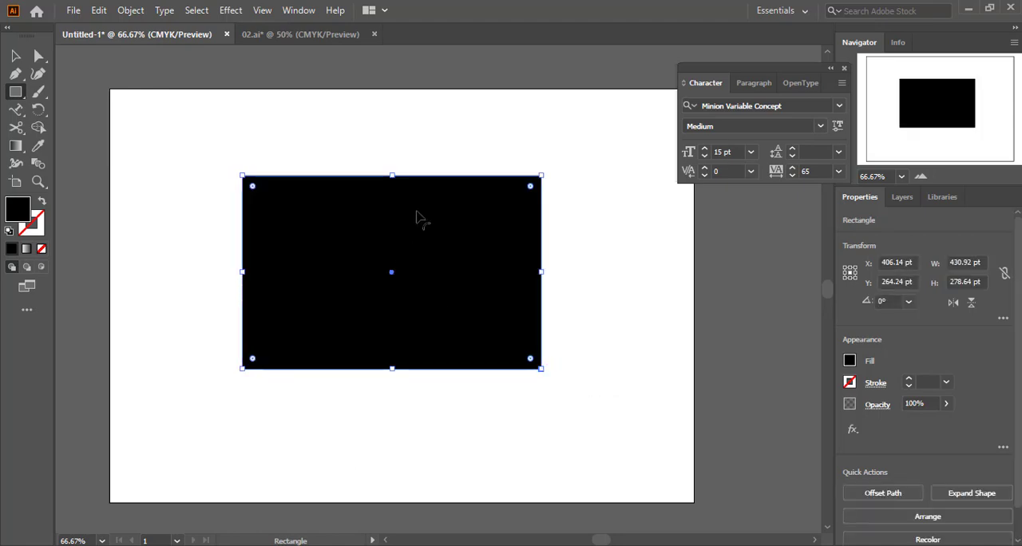
Remove the rectangle's fill and give it a black 1 pt stroke
{"action": "left_click", "coordinate": [42, 250]}
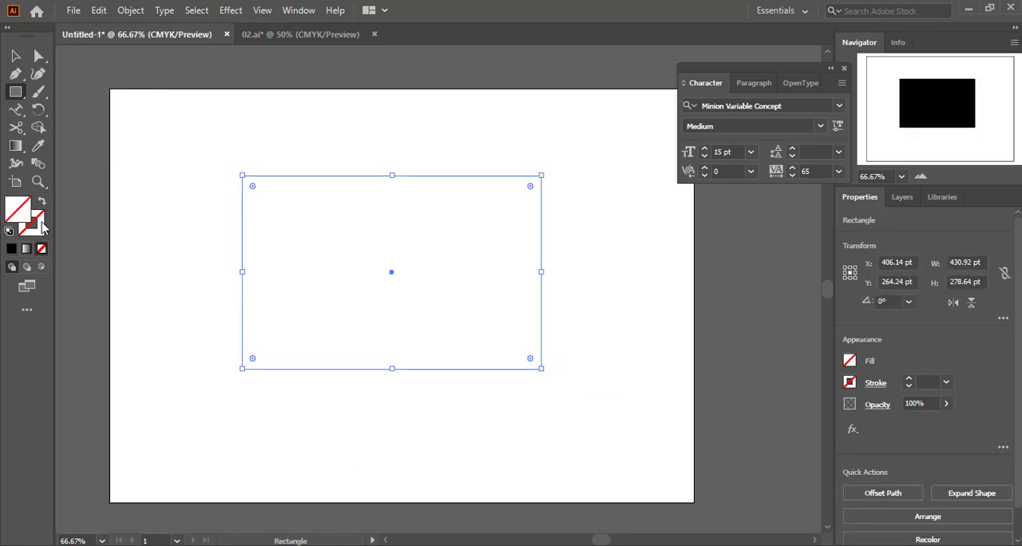
{"action": "key", "text": "F6"}
{"action": "key", "text": "x"}
{"action": "left_click", "coordinate": [14, 250]}
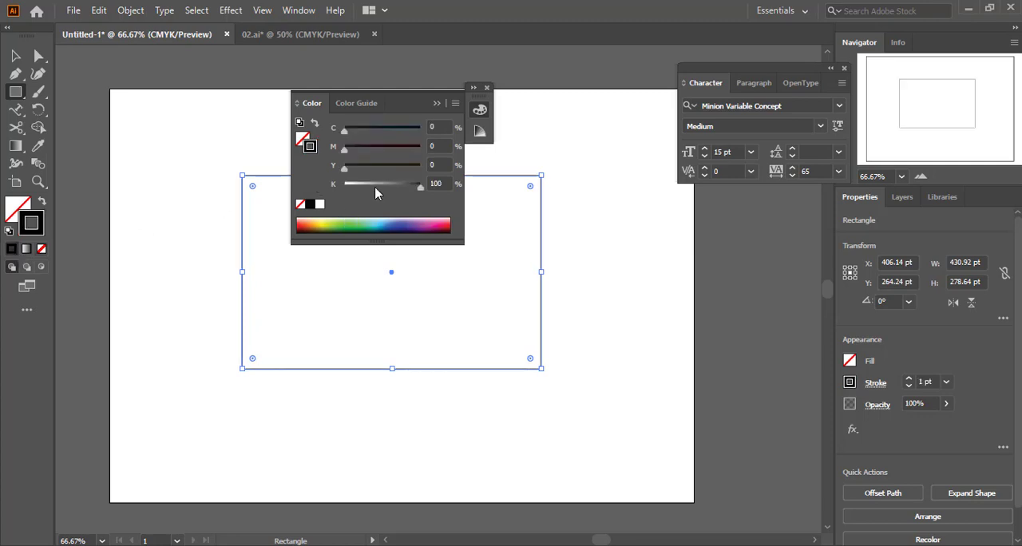
{"action": "left_click", "coordinate": [438, 104]}
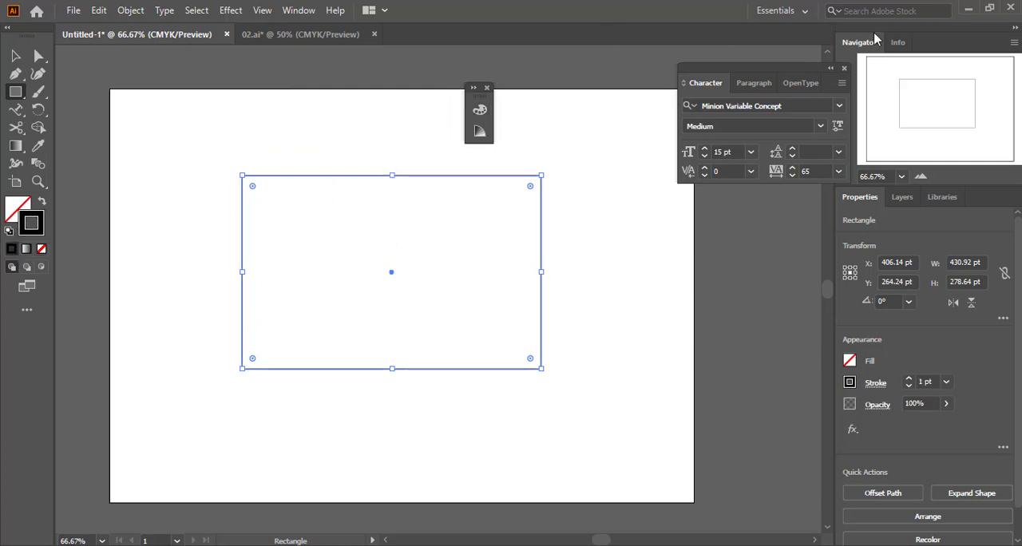
Switch to the Typography workspace and set the rectangle's stroke weight to 14 pt
{"action": "left_click", "coordinate": [782, 10]}
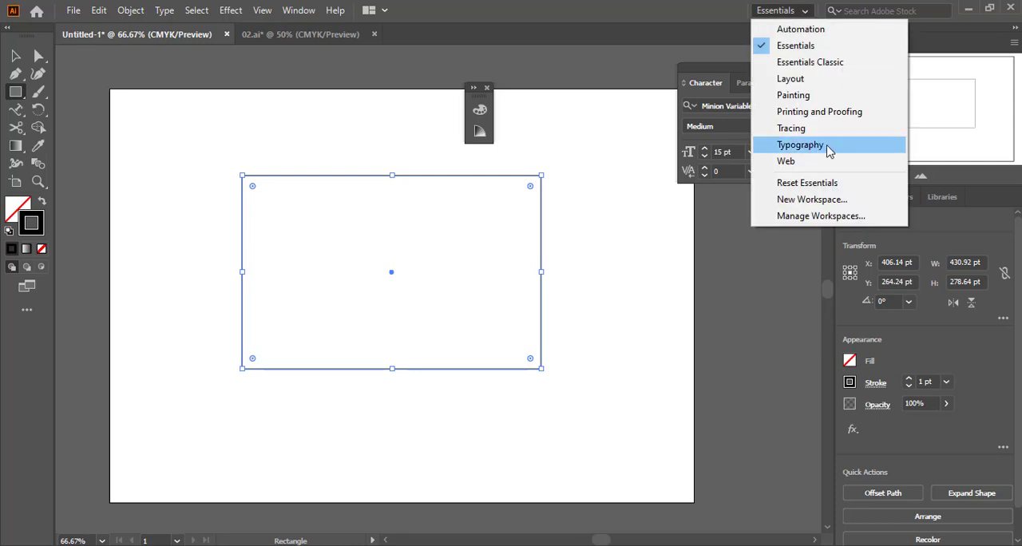
{"action": "left_click", "coordinate": [800, 145]}
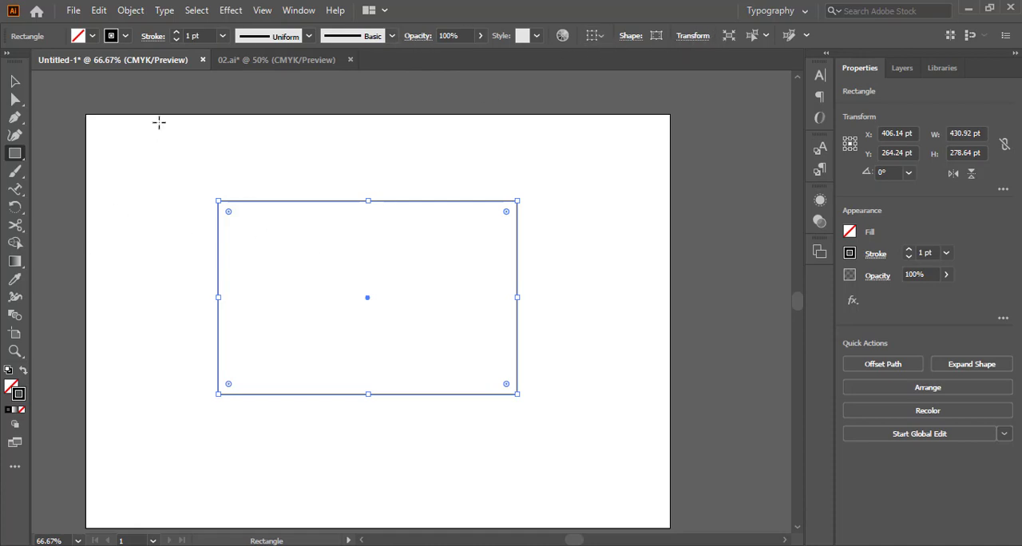
{"action": "left_click", "coordinate": [203, 36]}
{"action": "key", "text": "Up"}
{"action": "key", "text": "Up"}
{"action": "key", "text": "Up"}
{"action": "key", "text": "Up"}
{"action": "key", "text": "Up"}
{"action": "key", "text": "Up"}
{"action": "key", "text": "Up"}
{"action": "key", "text": "Up"}
{"action": "key", "text": "Up"}
{"action": "key", "text": "Up"}
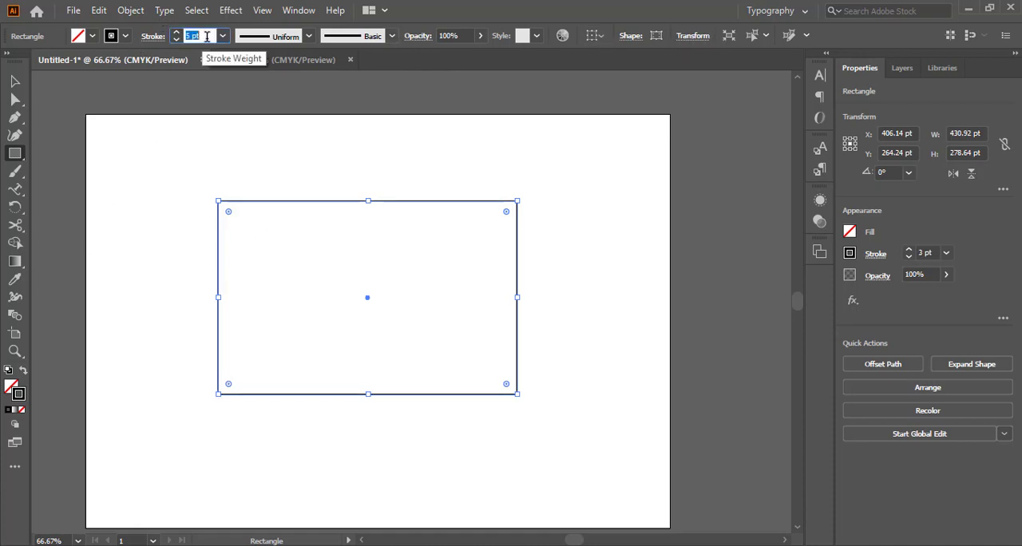
{"action": "key", "text": "Up"}
{"action": "key", "text": "Up"}
{"action": "key", "text": "Up"}
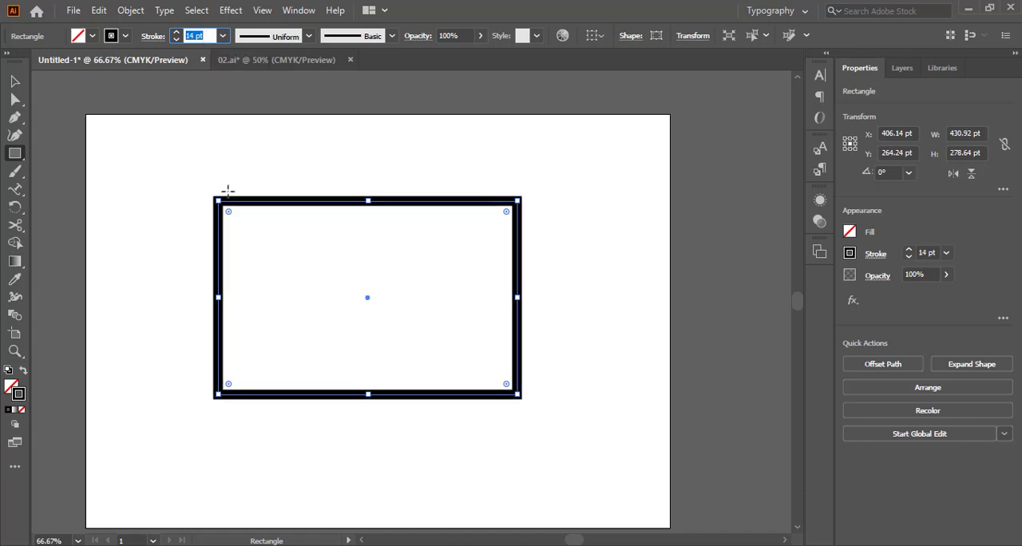
Expand the tool strip to two columns
{"action": "left_click", "coordinate": [7, 54]}
{"action": "left_click", "coordinate": [7, 56]}
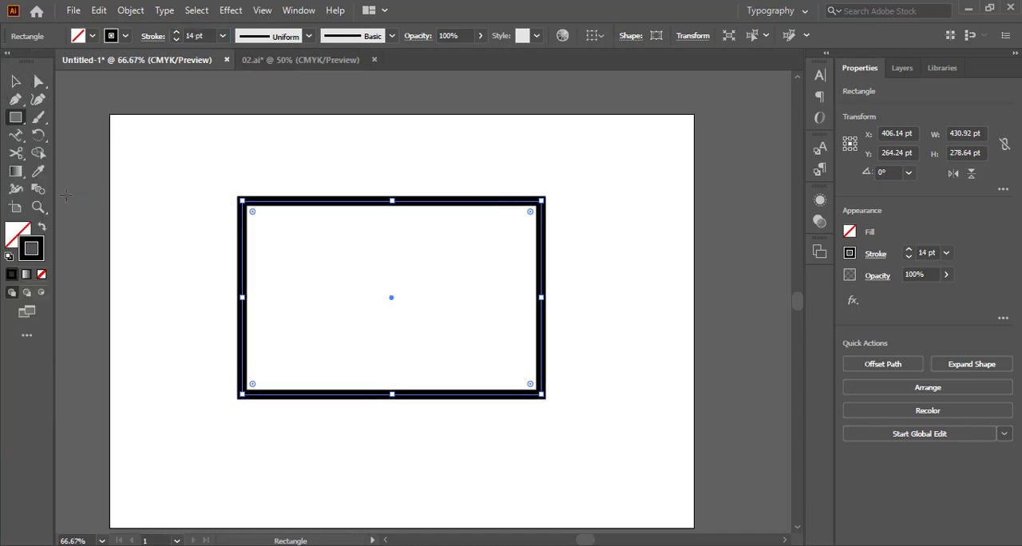
Add type along the rectangle's path with the Type on a Path tool, filling all four sides with repeated d, t and y letters
{"action": "left_click", "coordinate": [16, 135]}
{"action": "left_click", "coordinate": [90, 159]}
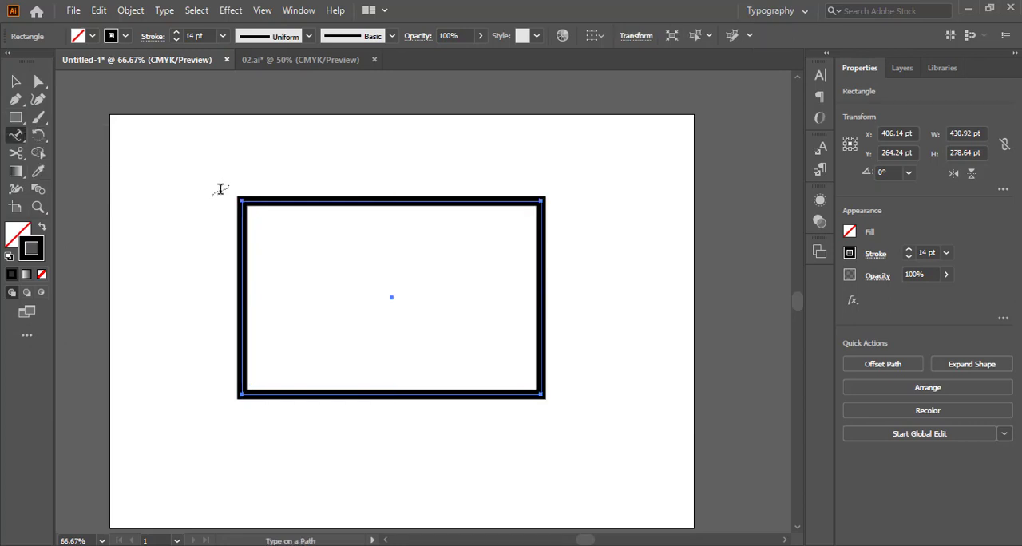
{"action": "left_click", "coordinate": [284, 196]}
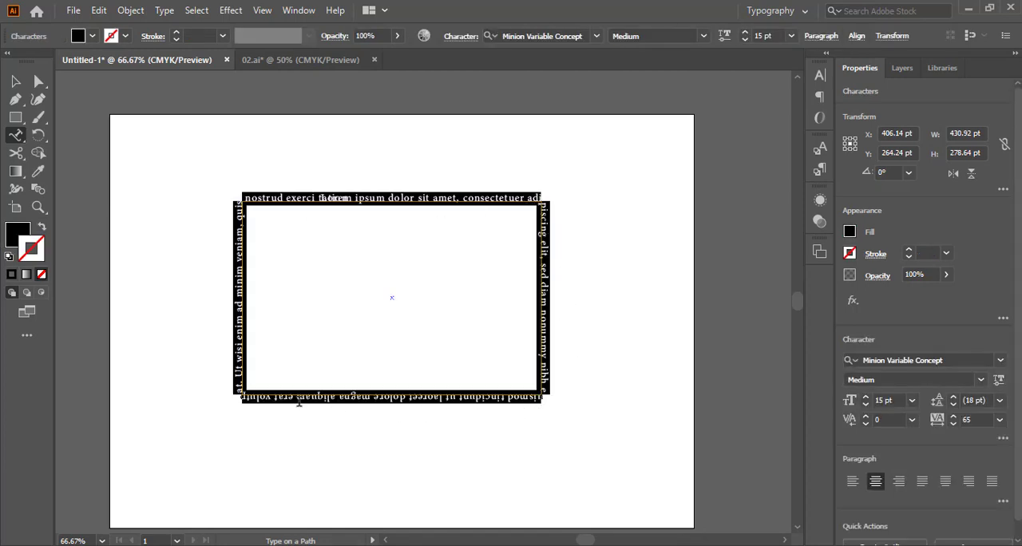
{"action": "type", "text": "pppppppppppppppppp"}
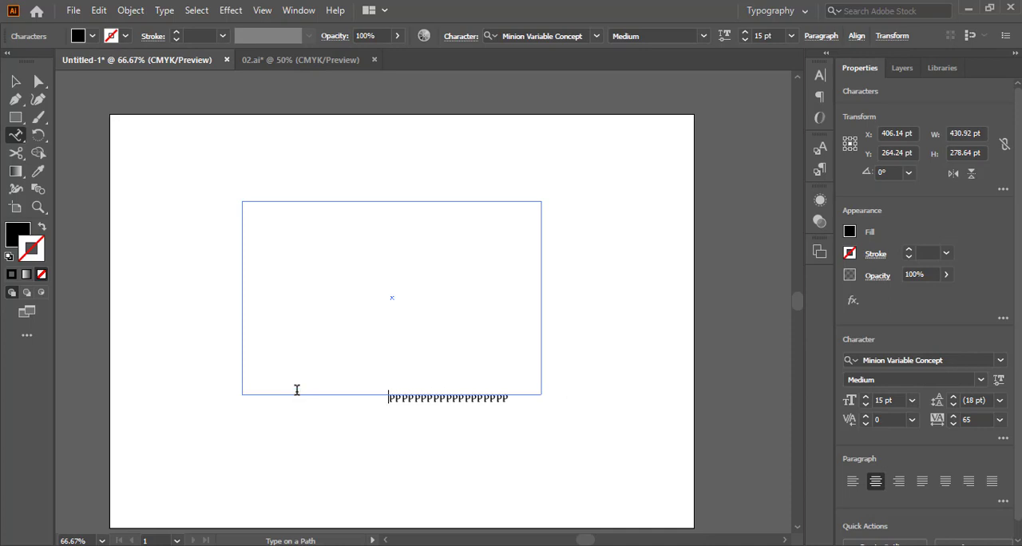
{"action": "type", "text": "pppppppppppppppppppppppppppppppppppppppp"}
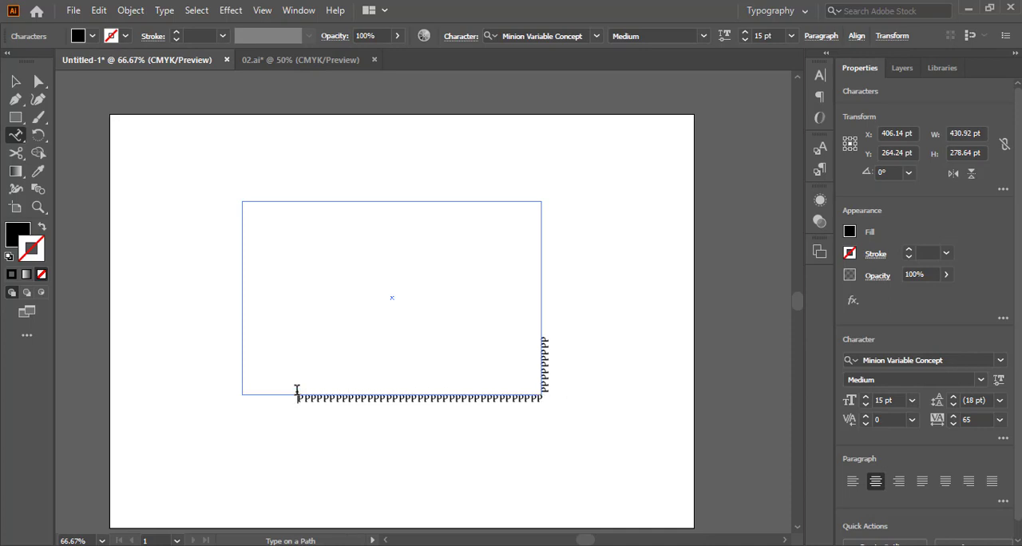
{"action": "type", "text": "pppppppppppppppppppppppp"}
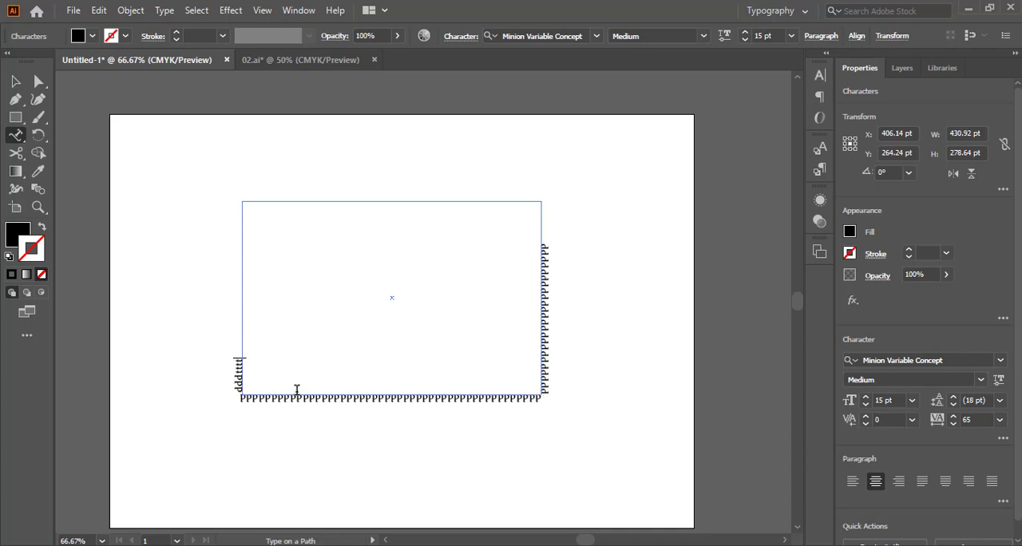
{"action": "type", "text": "ttttttttttttttttttttttttttty"}
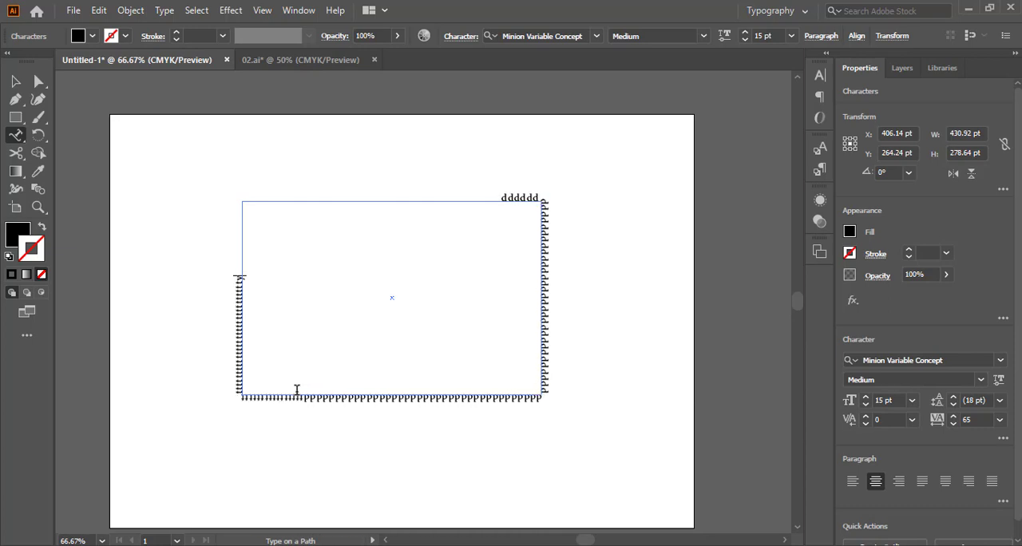
{"action": "type", "text": "yyyyyyyyyyyyyyyyyyyyyyyyyyyyyyyyyyyyyyyyyyyy"}
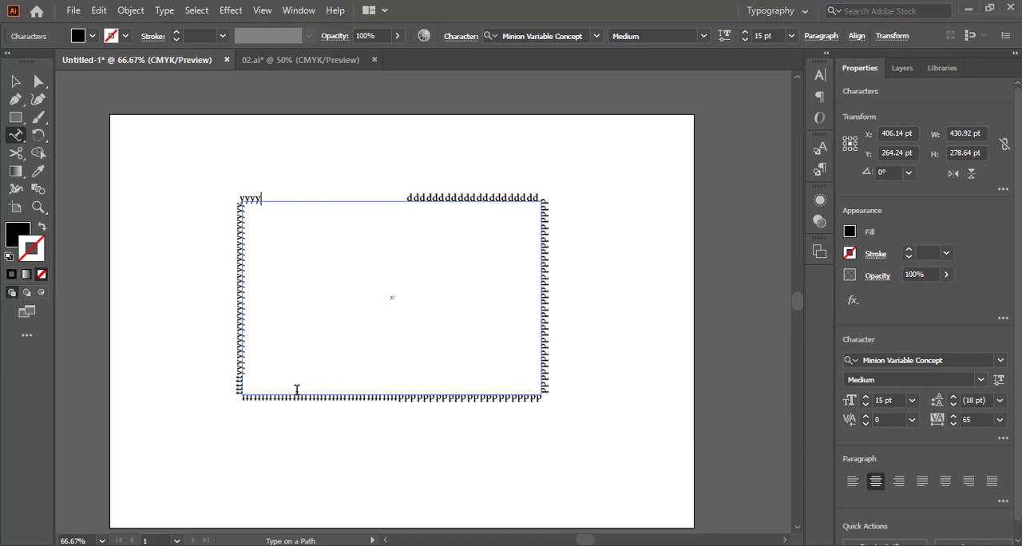
{"action": "type", "text": "yyyyyyyyyyyyyy"}
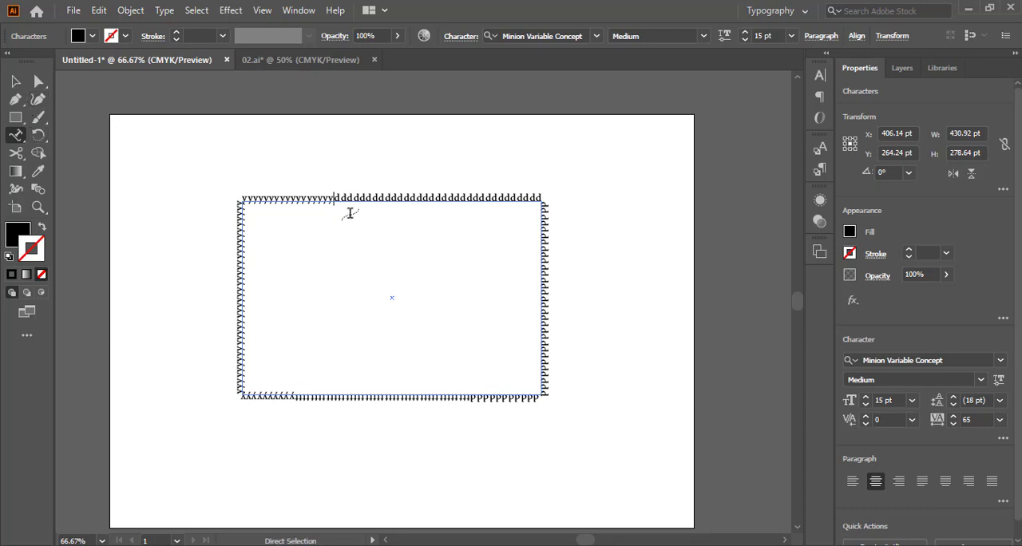
Try different font sizes on all the path text, from 7 pt up to 34 pt, ending at 16 pt
{"action": "key", "text": "ctrl+a"}
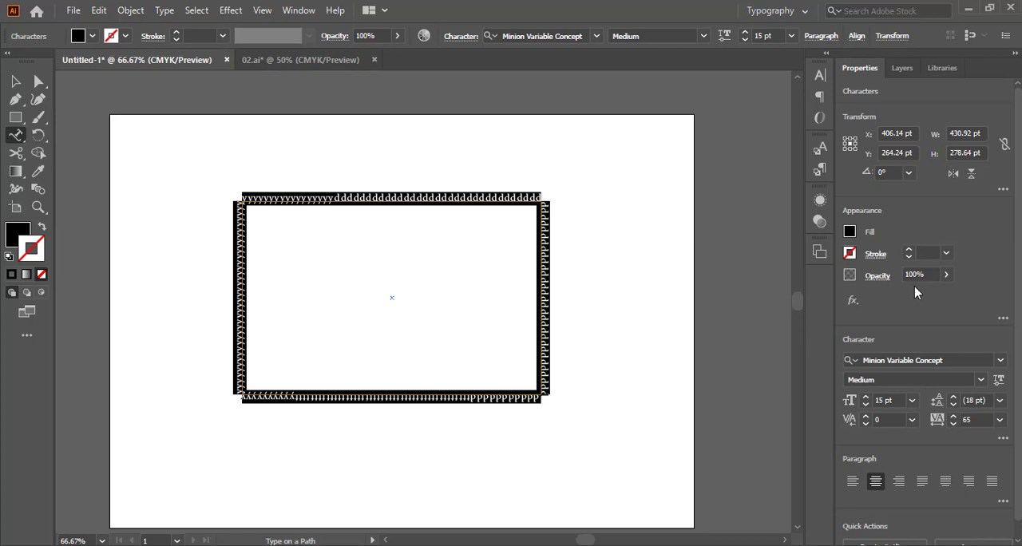
{"action": "left_click", "coordinate": [779, 34]}
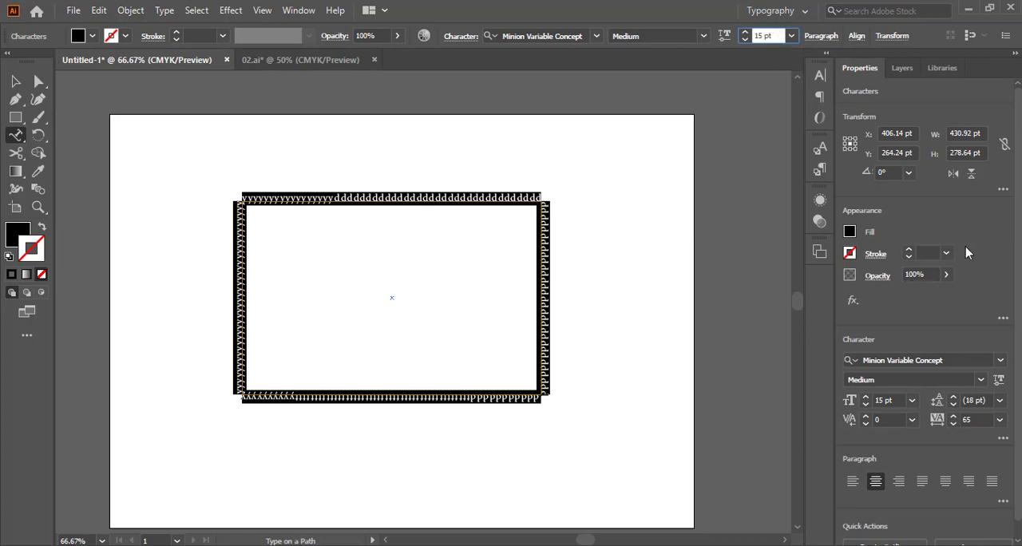
{"action": "left_click", "coordinate": [897, 400]}
{"action": "key", "text": "Up"}
{"action": "key", "text": "Up"}
{"action": "key", "text": "Up"}
{"action": "key", "text": "Up"}
{"action": "key", "text": "Up"}
{"action": "key", "text": "Up"}
{"action": "key", "text": "Up"}
{"action": "key", "text": "Up"}
{"action": "key", "text": "Up"}
{"action": "key", "text": "Up"}
{"action": "key", "text": "Up"}
{"action": "key", "text": "Up"}
{"action": "key", "text": "Up"}
{"action": "key", "text": "Up"}
{"action": "key", "text": "Up"}
{"action": "key", "text": "Up"}
{"action": "key", "text": "Up"}
{"action": "key", "text": "Up"}
{"action": "key", "text": "Up"}
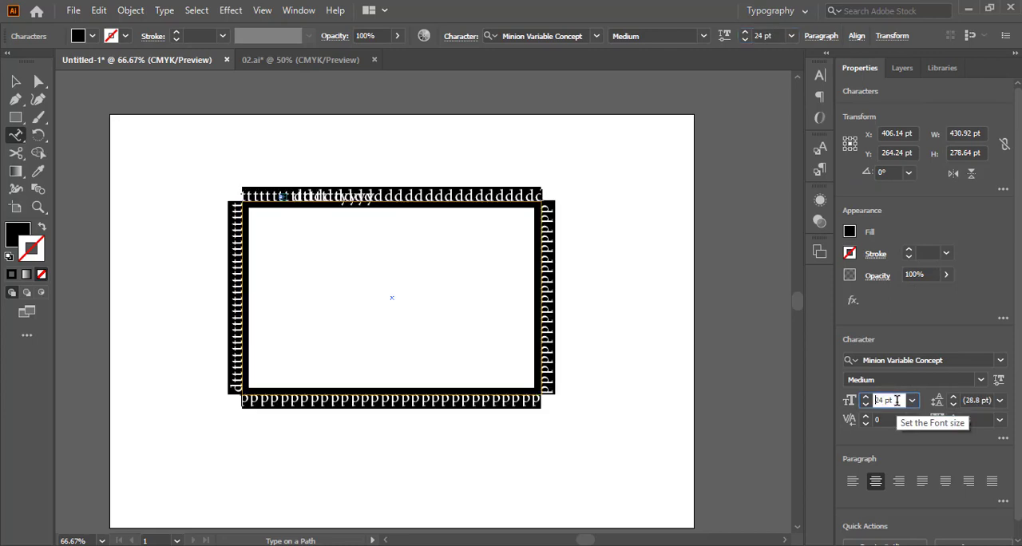
{"action": "key", "text": "Down"}
{"action": "key", "text": "Down"}
{"action": "key", "text": "Down"}
{"action": "key", "text": "Down"}
{"action": "key", "text": "Down"}
{"action": "key", "text": "Down"}
{"action": "key", "text": "Down"}
{"action": "key", "text": "Down"}
{"action": "key", "text": "Down"}
{"action": "key", "text": "Down"}
{"action": "key", "text": "Down"}
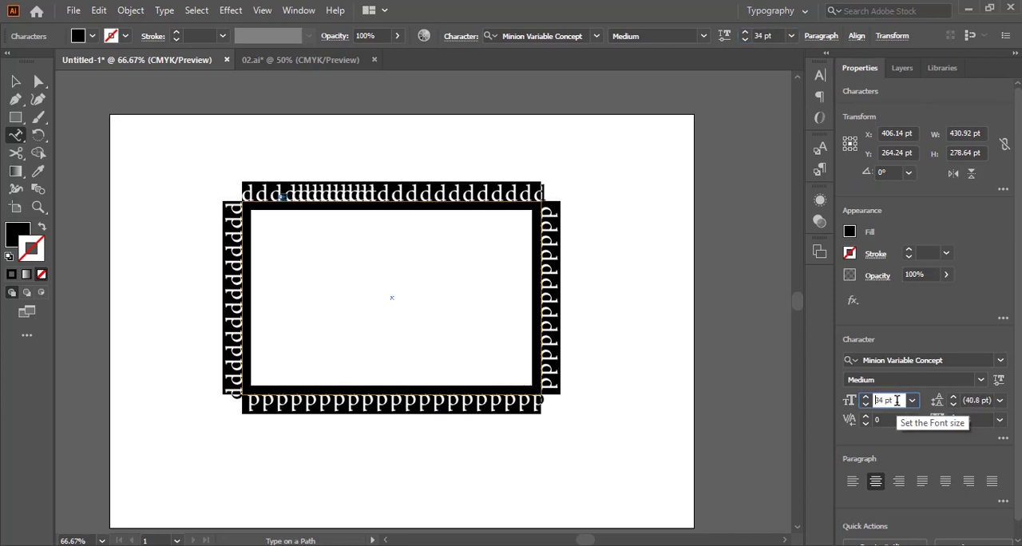
{"action": "key", "text": "Down"}
{"action": "key", "text": "Down"}
{"action": "key", "text": "Down"}
{"action": "key", "text": "Down"}
{"action": "key", "text": "Down"}
{"action": "key", "text": "Down"}
{"action": "key", "text": "Down"}
{"action": "key", "text": "Down"}
{"action": "key", "text": "Down"}
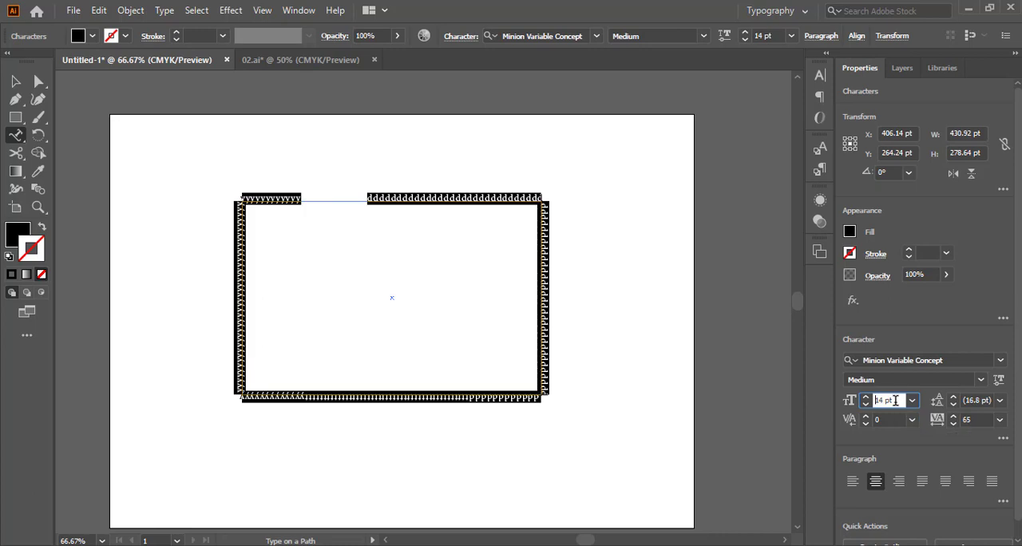
{"action": "key", "text": "Down"}
{"action": "key", "text": "Down"}
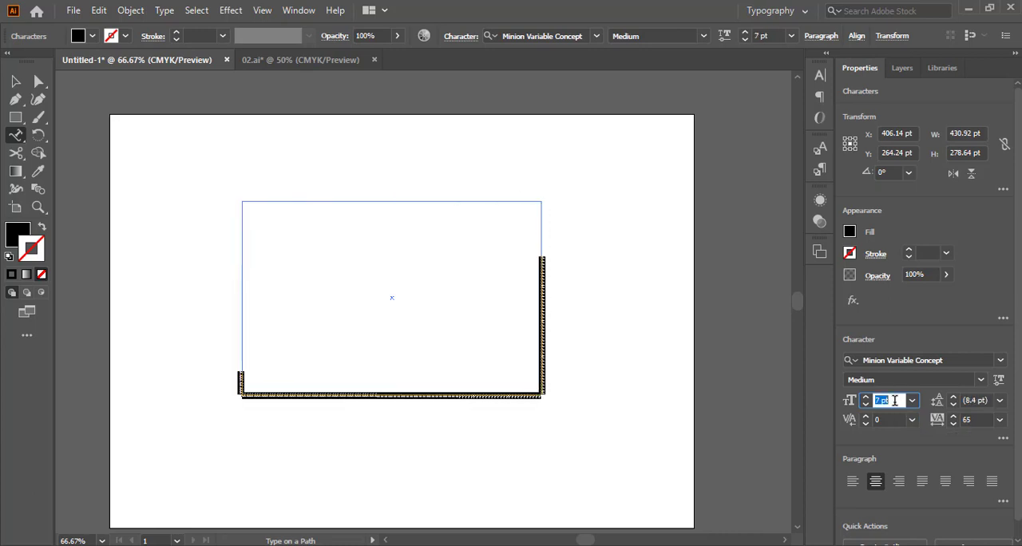
{"action": "key", "text": "Up"}
{"action": "key", "text": "Up"}
{"action": "key", "text": "Up"}
{"action": "key", "text": "Up"}
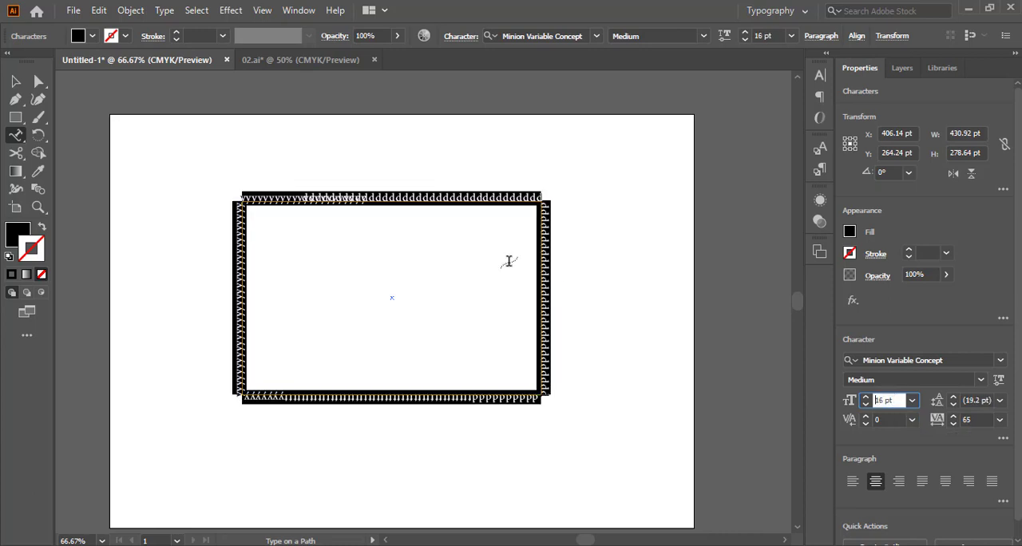
Select all the text on the rectangle's path and set its font size to 15 pt
{"action": "left_click", "coordinate": [335, 197]}
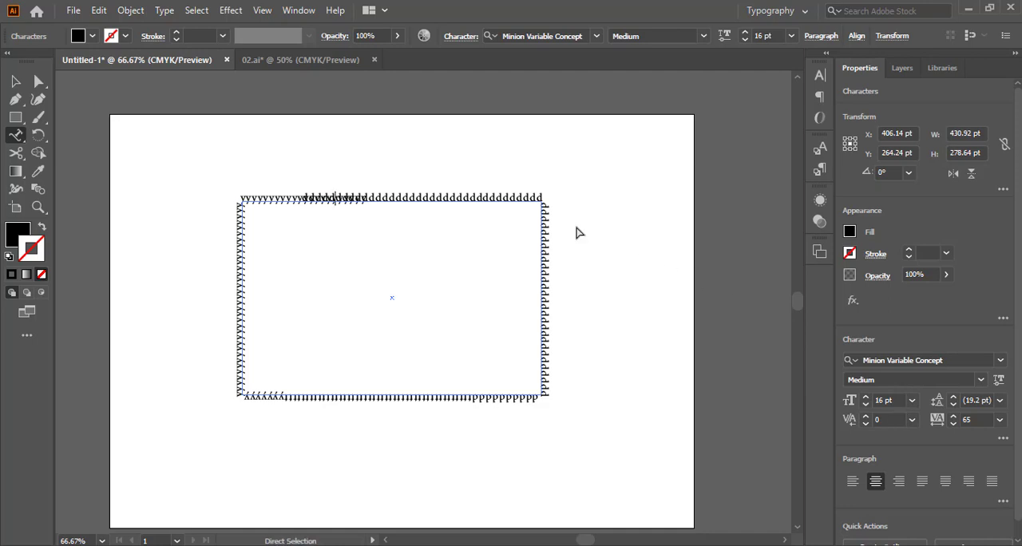
{"action": "key", "text": "ctrl+a"}
{"action": "left_click", "coordinate": [897, 401]}
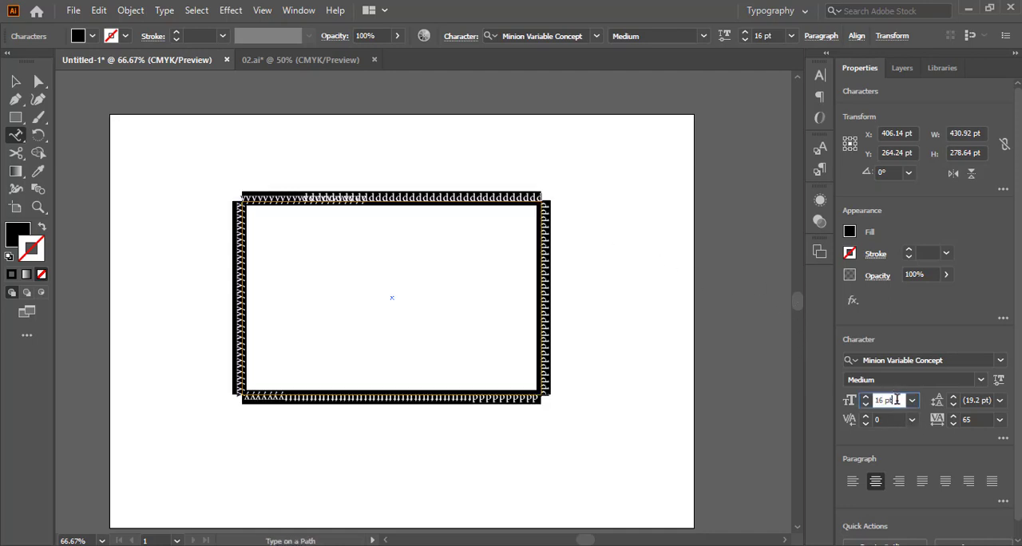
{"action": "key", "text": "Down"}
{"action": "key", "text": "Down"}
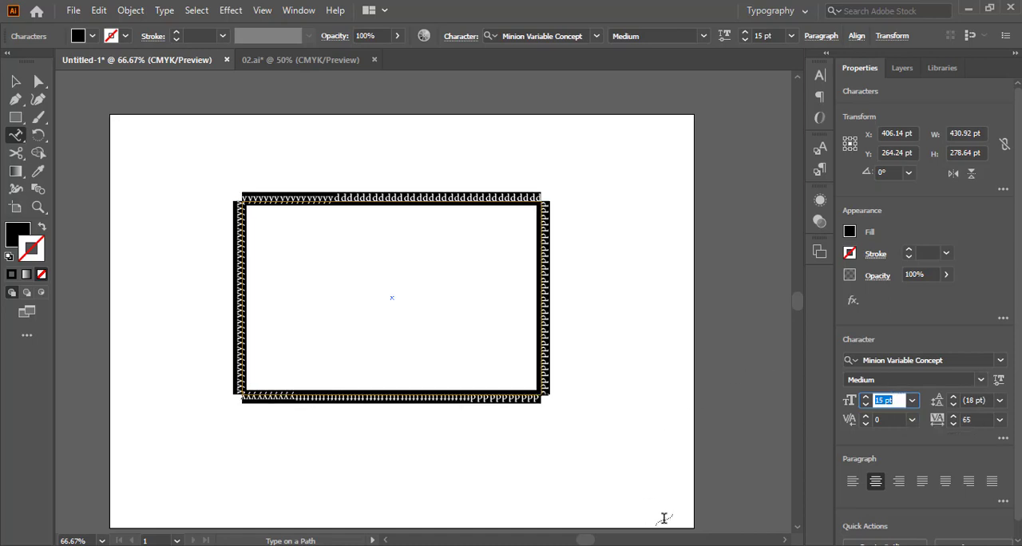
Show the additional paragraph options and set the space before paragraph to 2 pt for the path text
{"action": "scroll", "coordinate": [1013, 483], "scroll_direction": "down", "scroll_amount": 1}
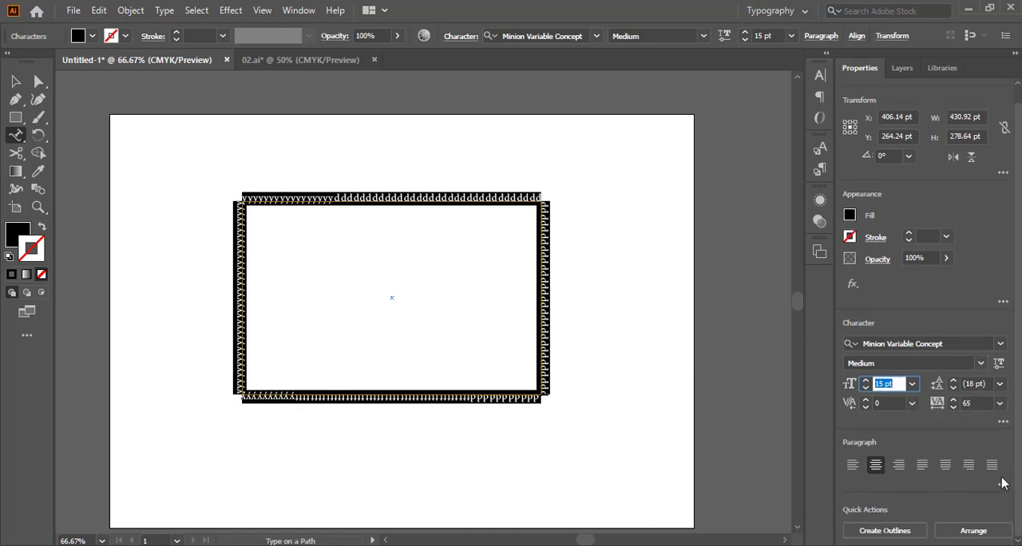
{"action": "left_click", "coordinate": [998, 486]}
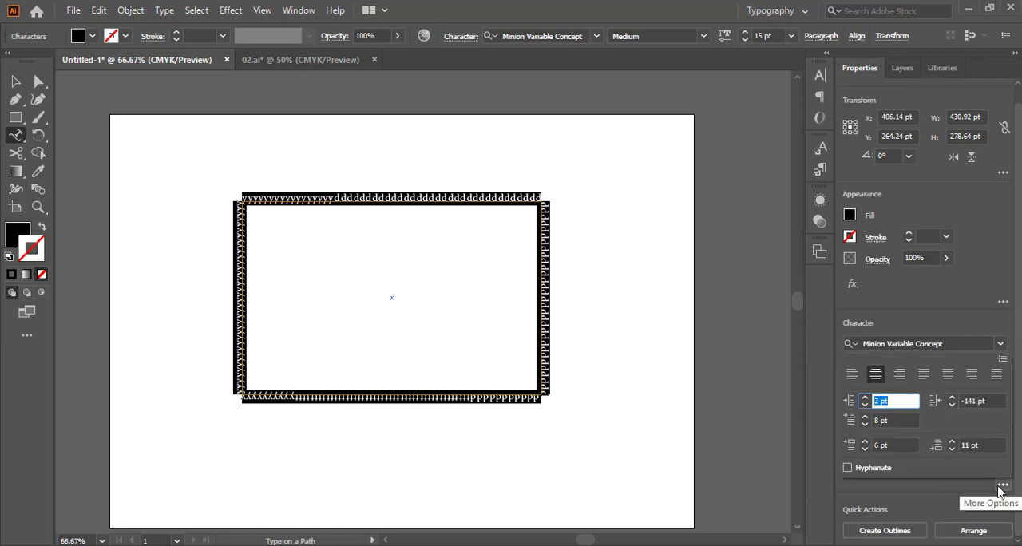
{"action": "left_click", "coordinate": [1002, 488]}
{"action": "left_click", "coordinate": [1003, 486]}
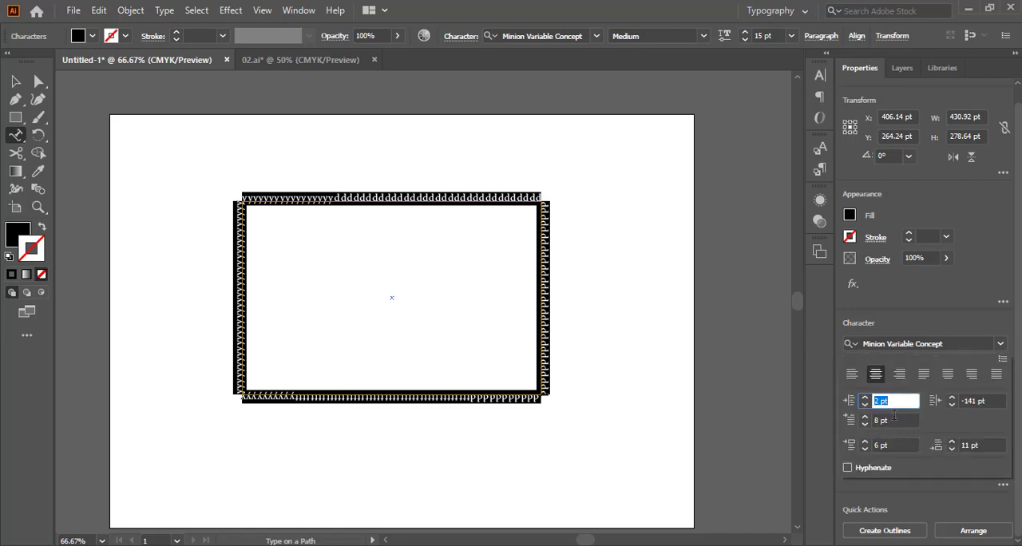
{"action": "left_click", "coordinate": [900, 445]}
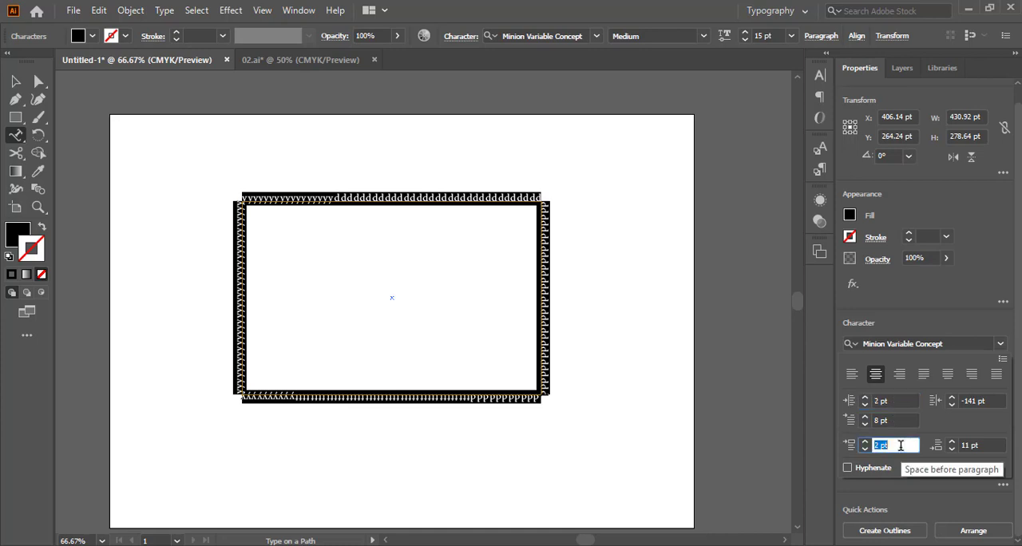
Lower the first-line left indent of the path text to -250 pt, shifting the letters along the rectangle
{"action": "left_click", "coordinate": [901, 419]}
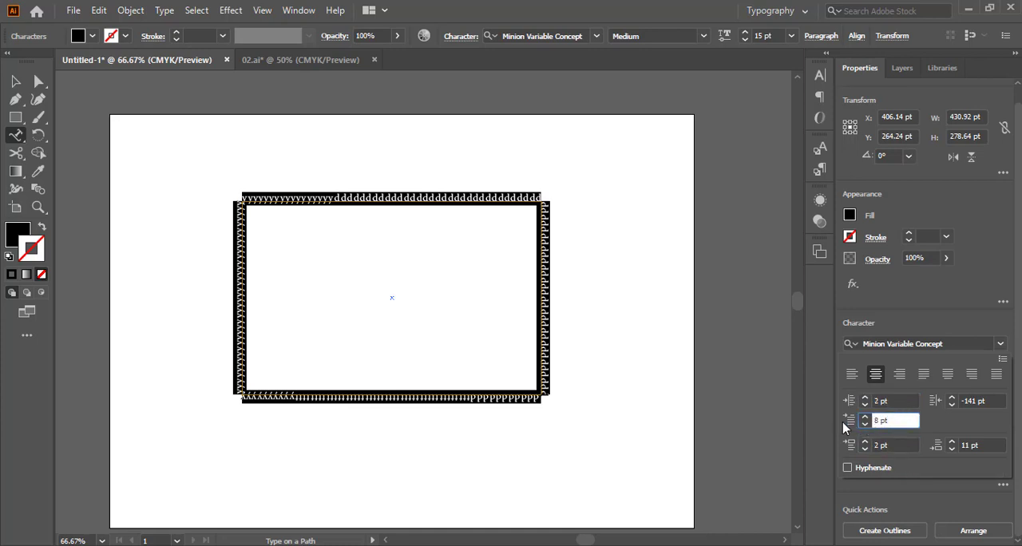
{"action": "scroll", "coordinate": [903, 417], "scroll_direction": "down", "scroll_amount": 20}
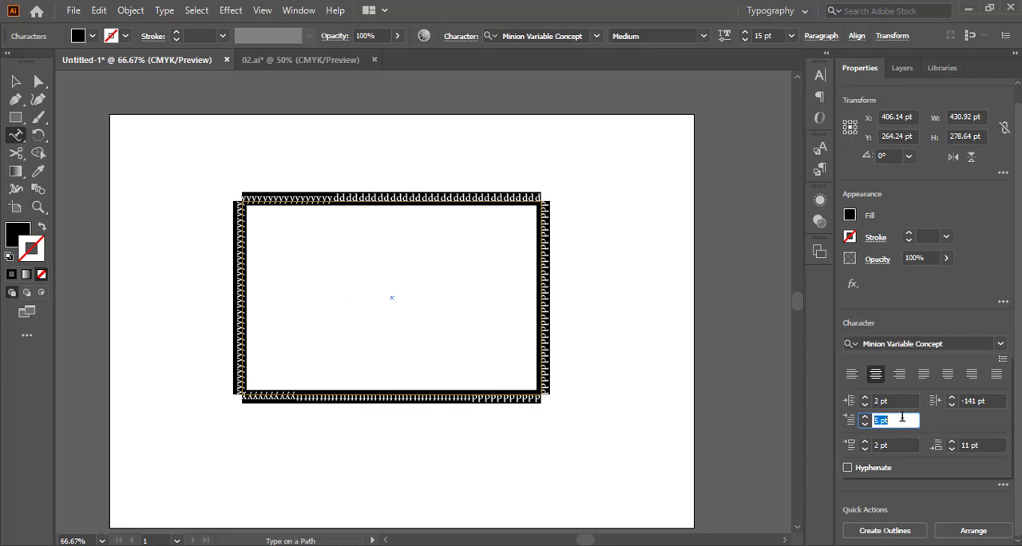
{"action": "scroll", "coordinate": [901, 418], "scroll_direction": "down", "scroll_amount": 20}
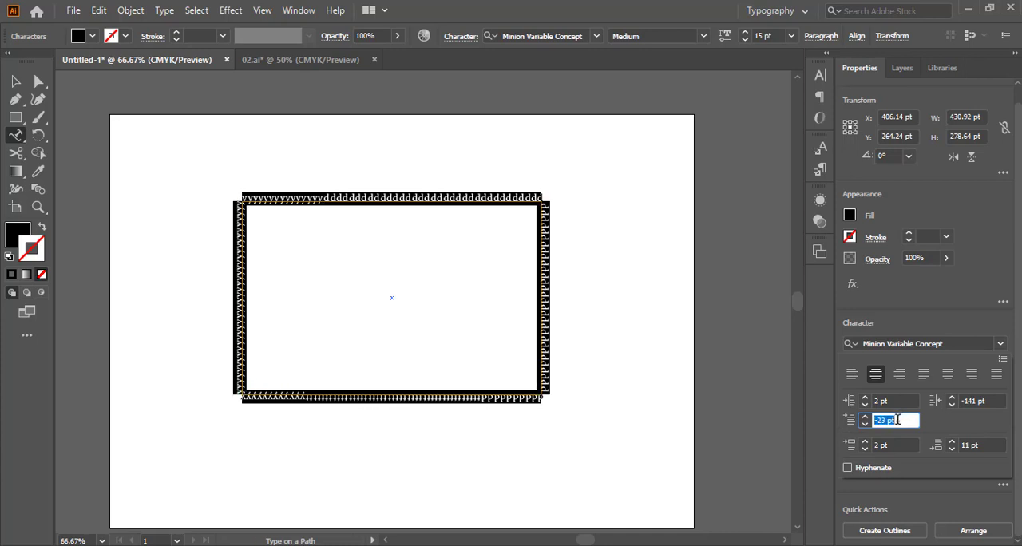
{"action": "scroll", "coordinate": [889, 418], "scroll_direction": "down", "scroll_amount": 5}
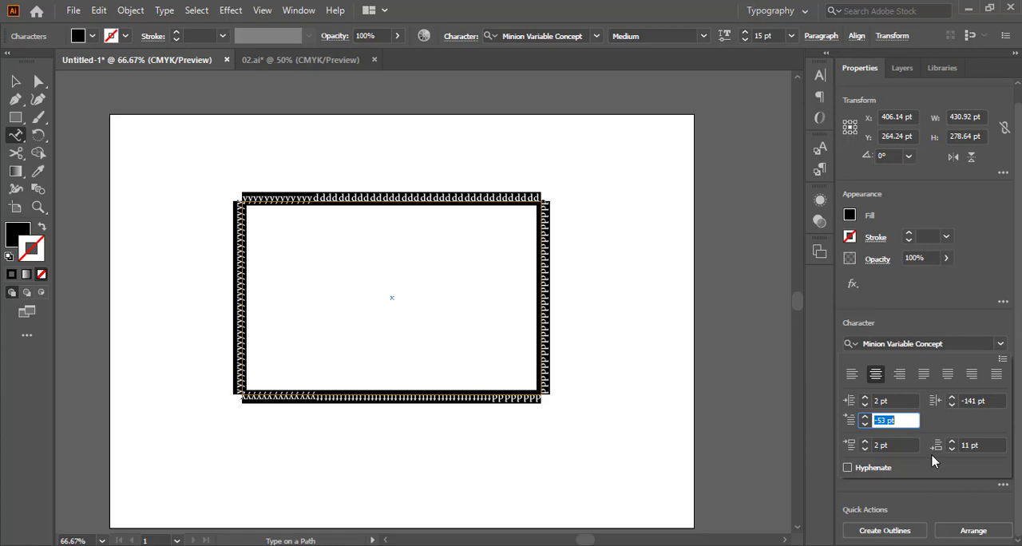
{"action": "scroll", "coordinate": [908, 421], "scroll_direction": "down", "scroll_amount": 20}
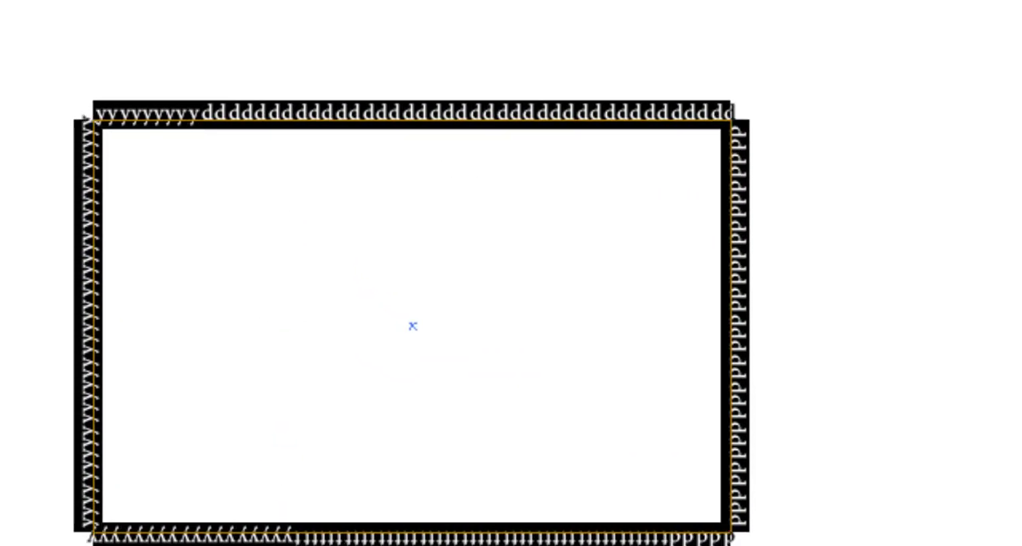
{"action": "scroll", "coordinate": [908, 421], "scroll_direction": "down", "scroll_amount": 12}
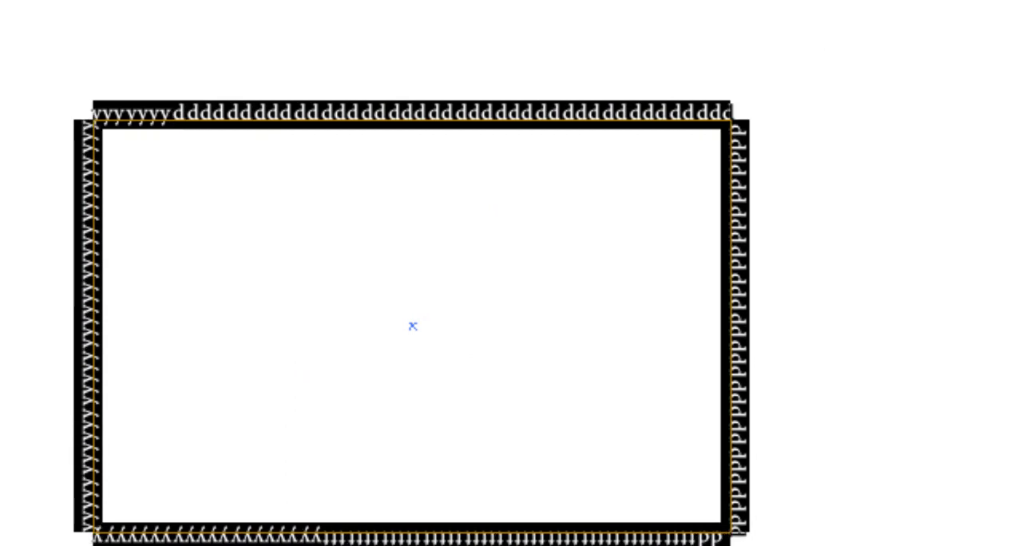
{"action": "scroll", "coordinate": [908, 421], "scroll_direction": "down", "scroll_amount": 12}
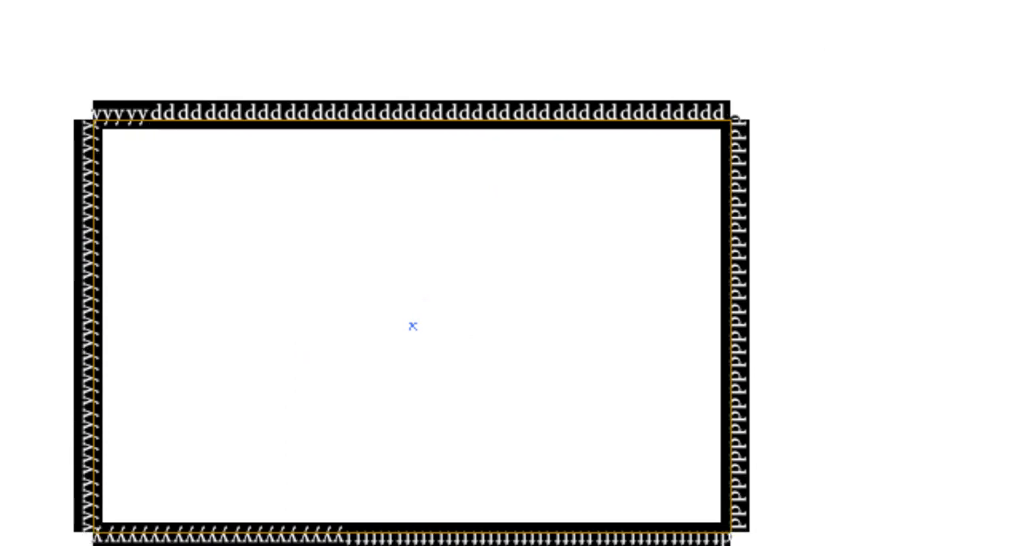
{"action": "scroll", "coordinate": [908, 421], "scroll_direction": "down", "scroll_amount": 10}
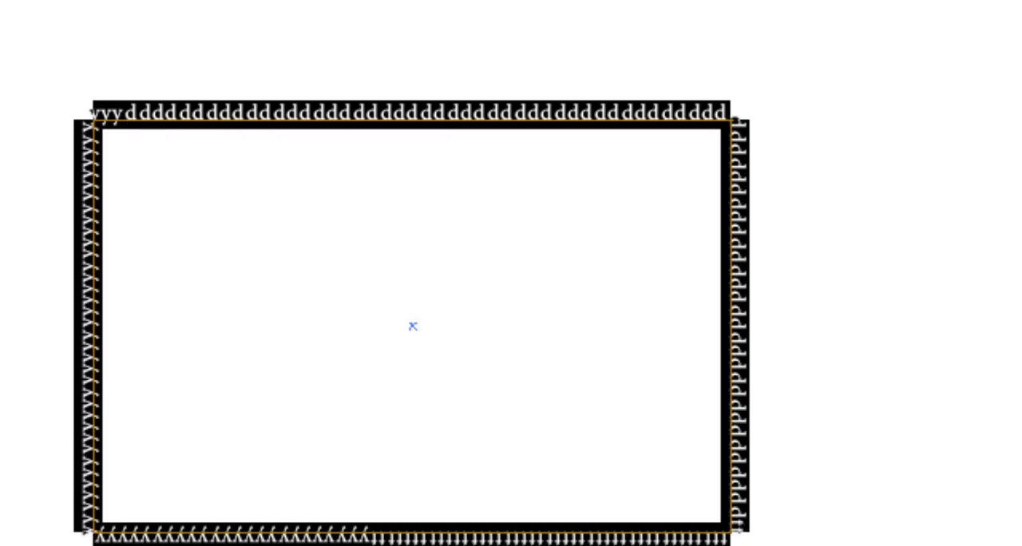
{"action": "scroll", "coordinate": [908, 421], "scroll_direction": "down", "scroll_amount": 5}
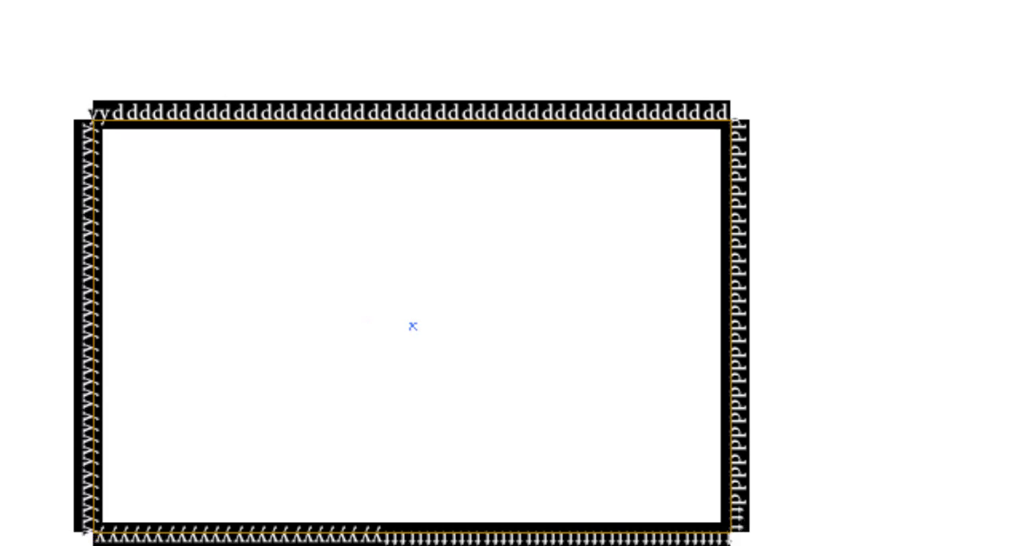
{"action": "scroll", "coordinate": [909, 421], "scroll_direction": "down", "scroll_amount": 2}
{"action": "scroll", "coordinate": [1012, 458], "scroll_direction": "down", "scroll_amount": 6}
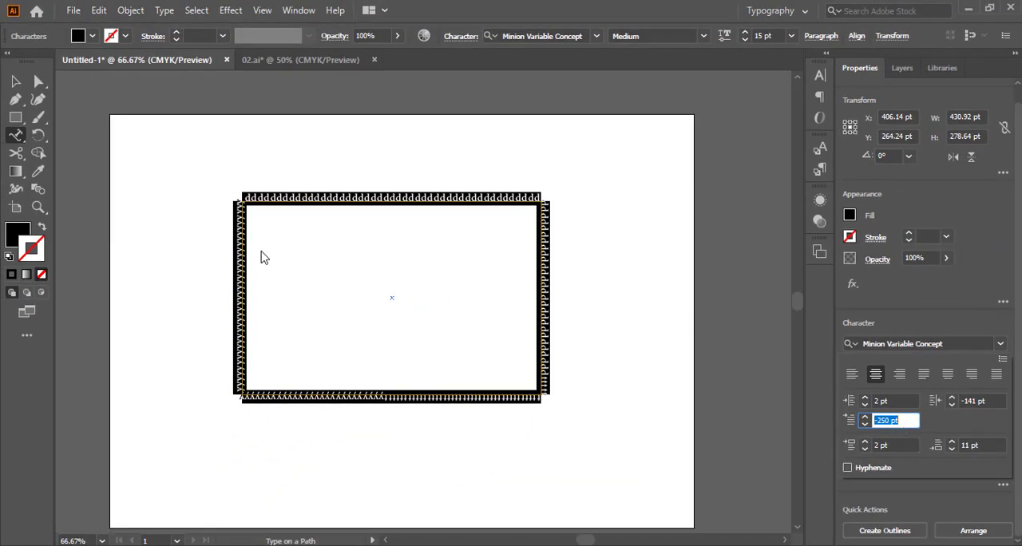
Delete all the text from the rectangle's path and switch to the Rectangle tool
{"action": "left_click", "coordinate": [311, 205]}
{"action": "left_click", "coordinate": [308, 197]}
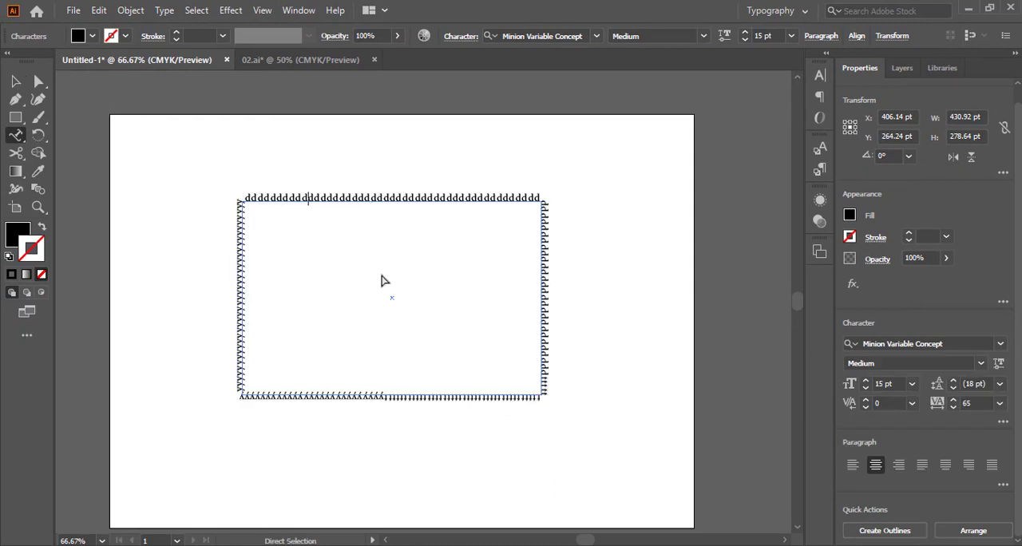
{"action": "key", "text": "ctrl+a"}
{"action": "key", "text": "BackSpace"}
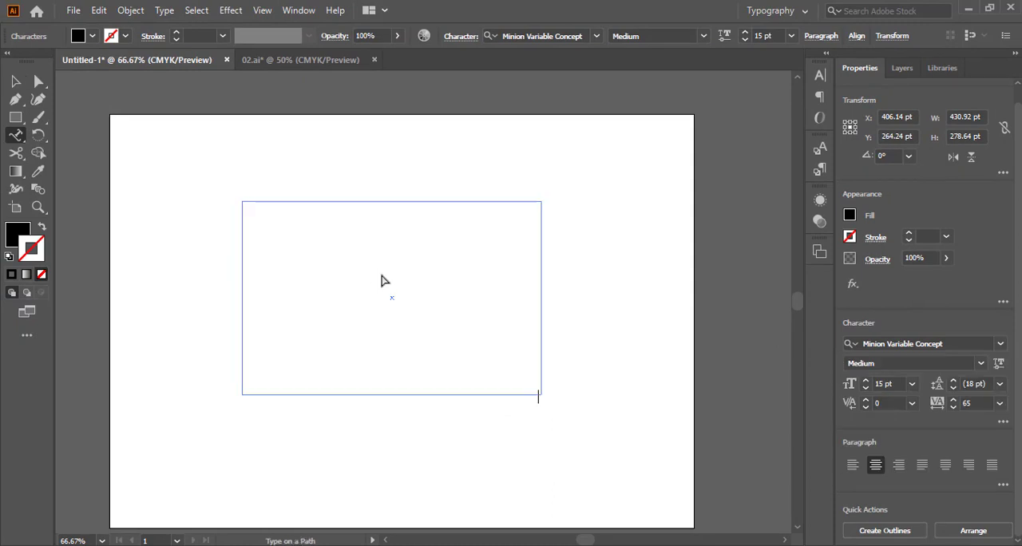
{"action": "left_click", "coordinate": [16, 135]}
{"action": "left_click", "coordinate": [16, 116]}
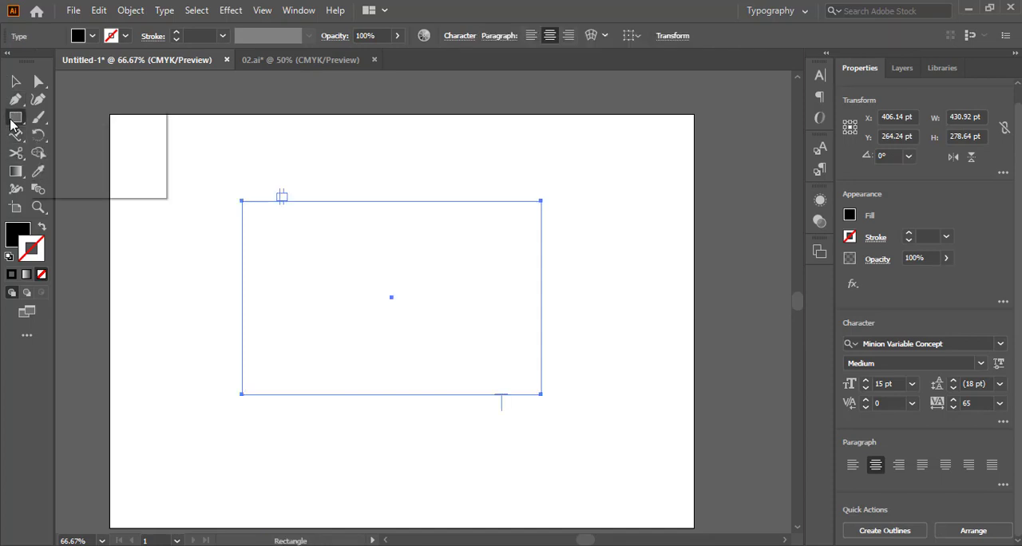
Deselect the emptied rectangle path and draw a circle about 297 pt in diameter on the artboard with the Ellipse tool
{"action": "left_click", "coordinate": [66, 137]}
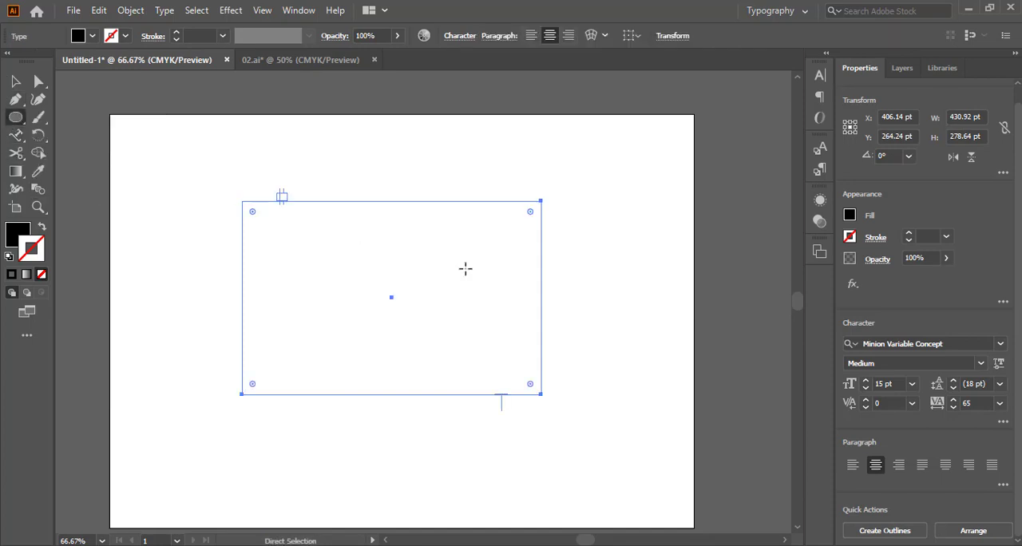
{"action": "key", "text": "ctrl+shift+a"}
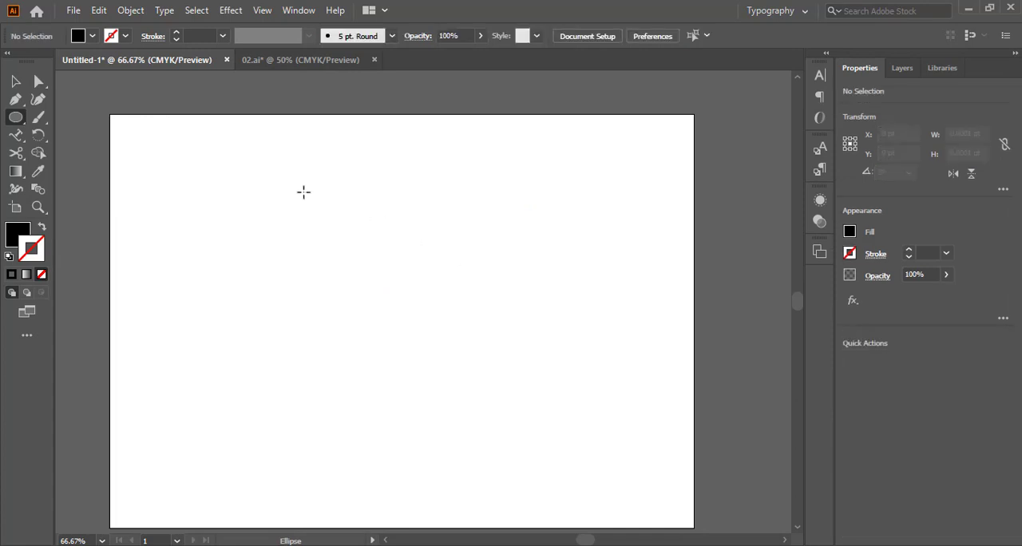
{"action": "left_click_drag", "start_coordinate": [198, 227], "coordinate": [344, 350]}
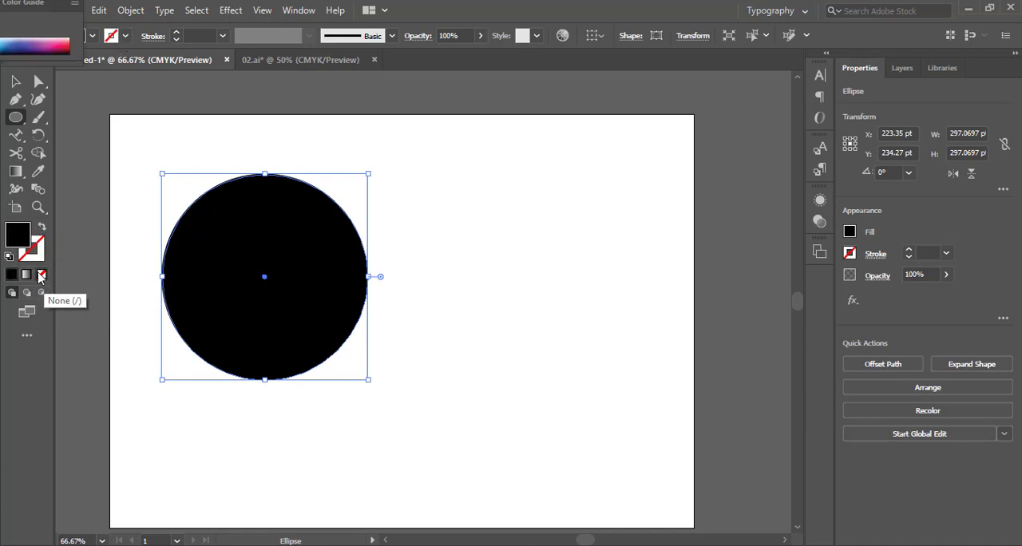
Remove the circle's fill and give it a solid black stroke 5 pt wide
{"action": "left_click", "coordinate": [41, 274]}
{"action": "left_click", "coordinate": [37, 257]}
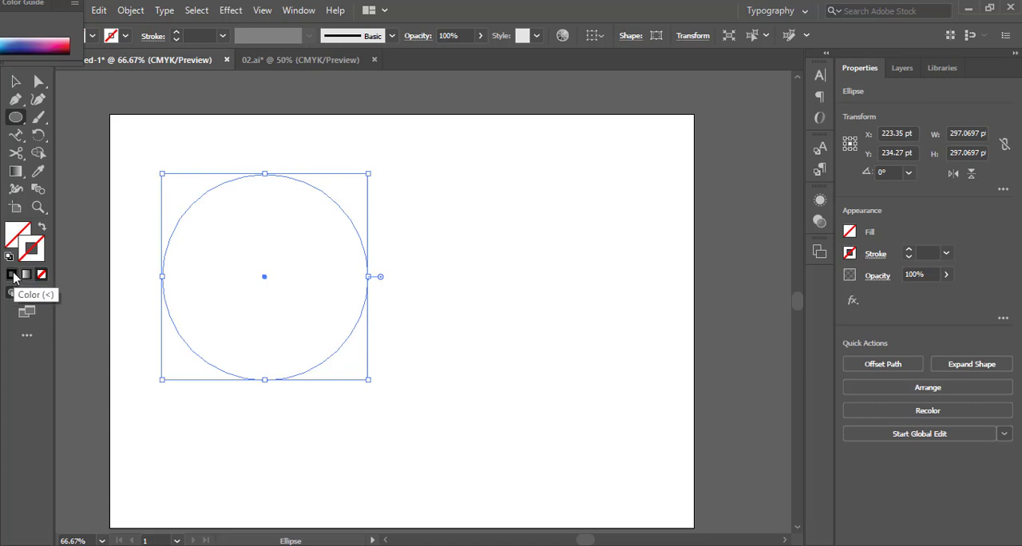
{"action": "left_click", "coordinate": [14, 276]}
{"action": "left_click", "coordinate": [198, 36]}
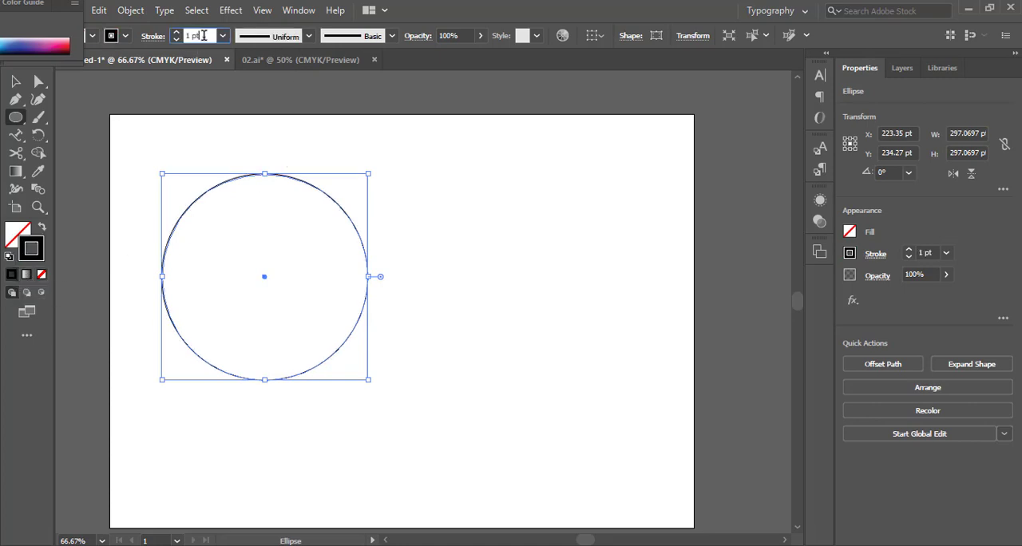
{"action": "type", "text": "5"}
{"action": "key", "text": "Return"}
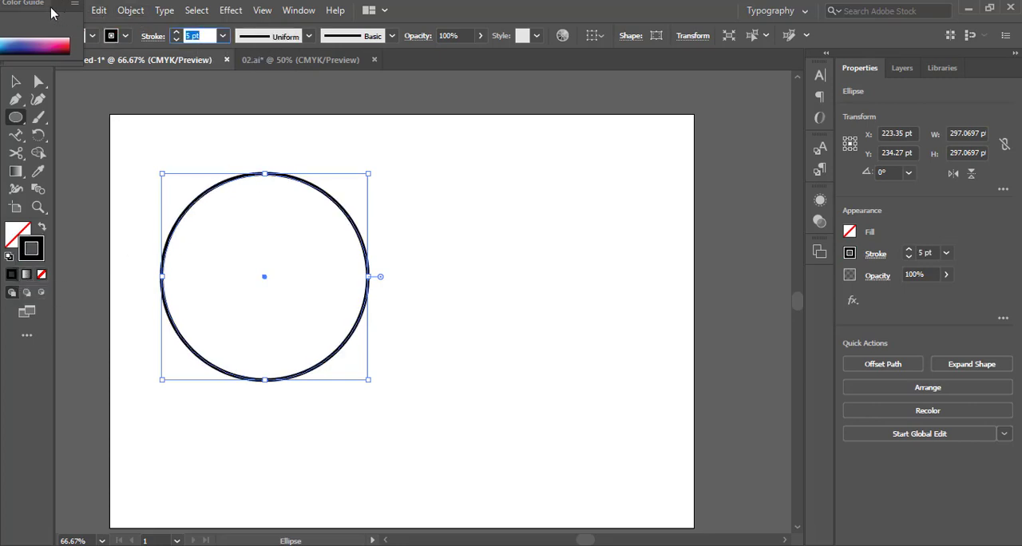
Close the floating Color panel group and move the circle closer to the middle of the artboard
{"action": "left_click_drag", "start_coordinate": [61, 12], "coordinate": [587, 128]}
{"action": "left_click_drag", "start_coordinate": [90, 30], "coordinate": [614, 133]}
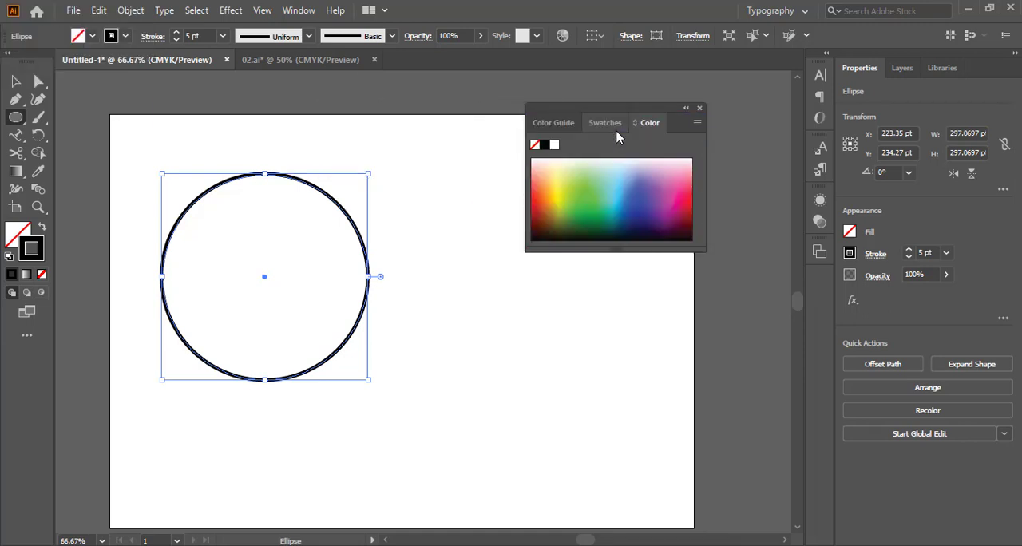
{"action": "left_click", "coordinate": [699, 109]}
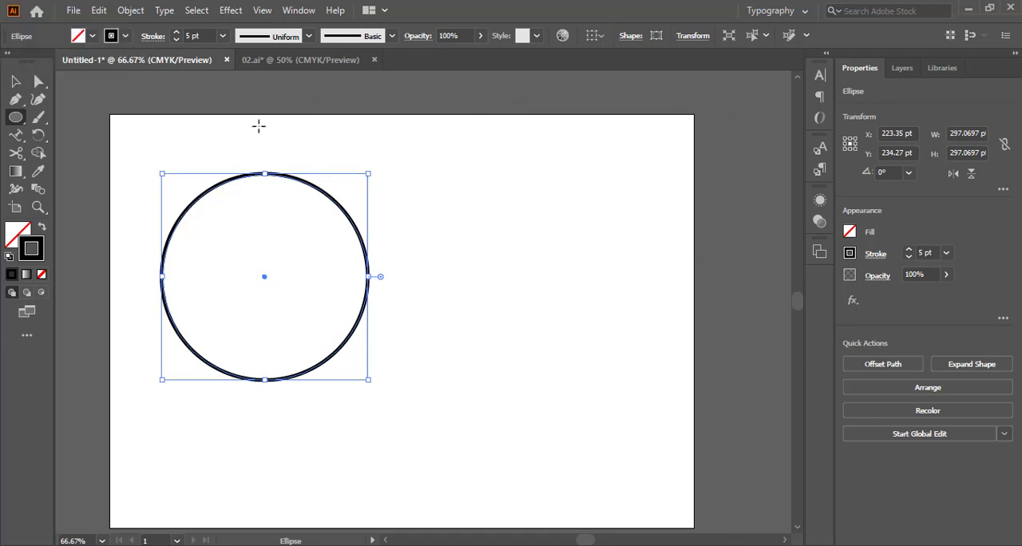
{"action": "key", "text": "v"}
{"action": "left_click", "coordinate": [402, 183]}
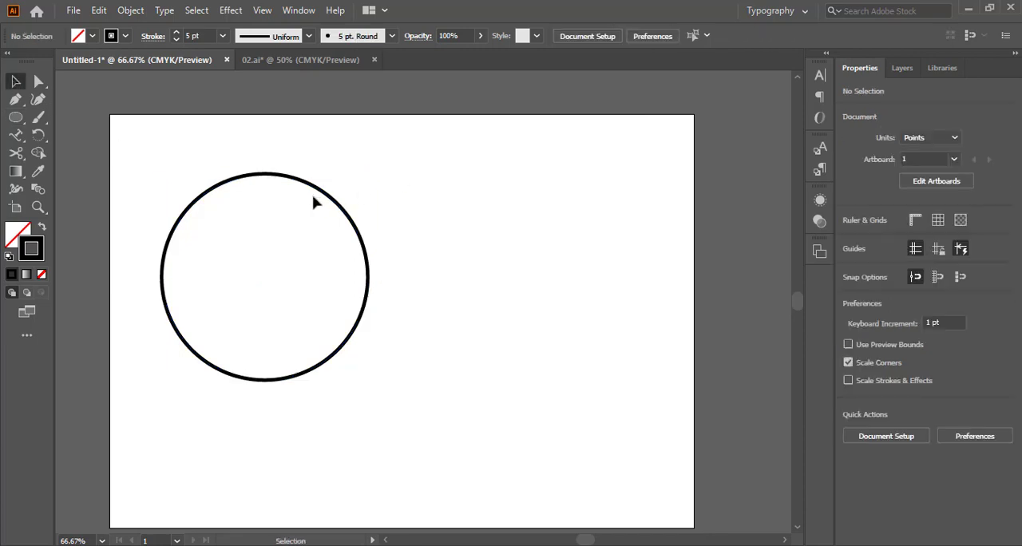
{"action": "left_click_drag", "start_coordinate": [321, 195], "coordinate": [388, 208]}
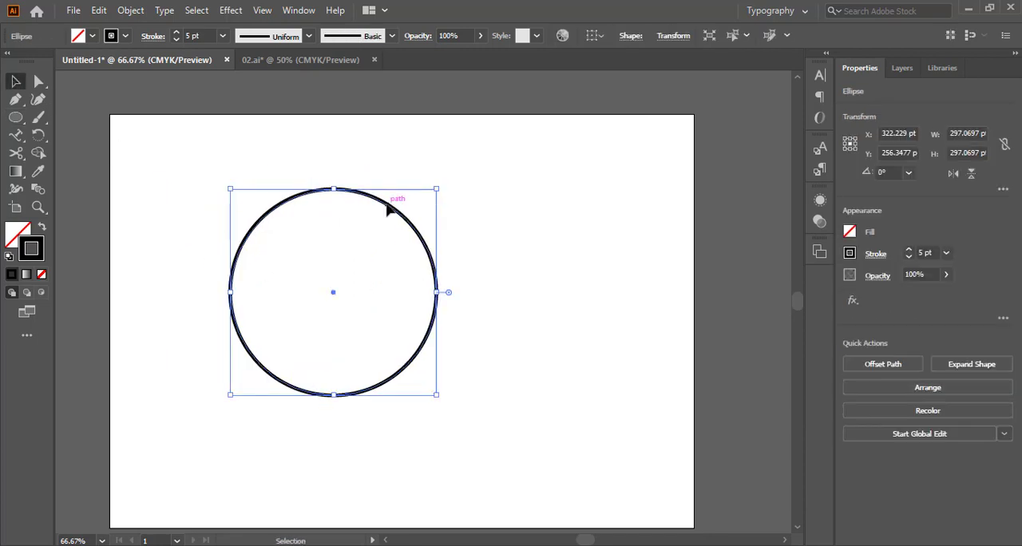
{"action": "left_click", "coordinate": [25, 140]}
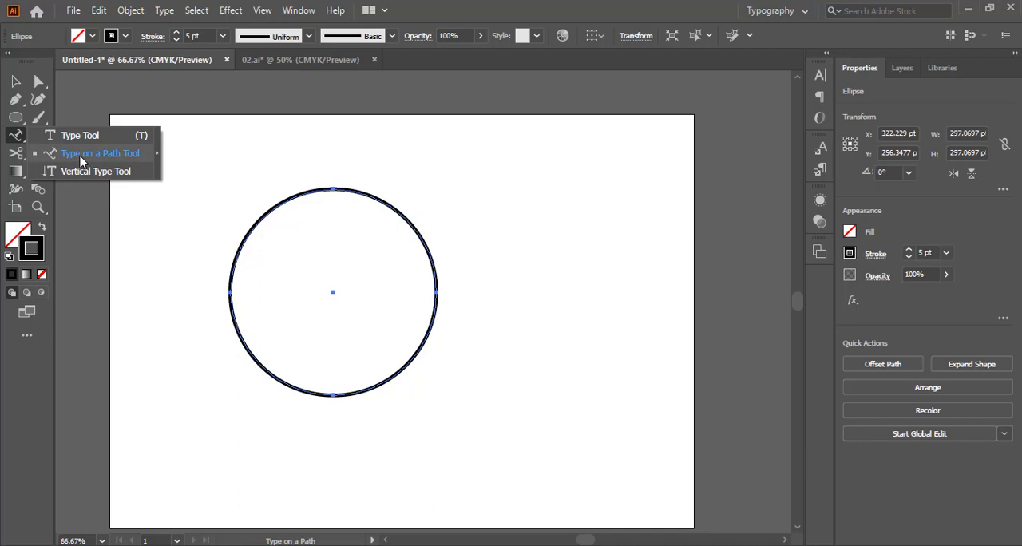
{"action": "left_click", "coordinate": [82, 158]}
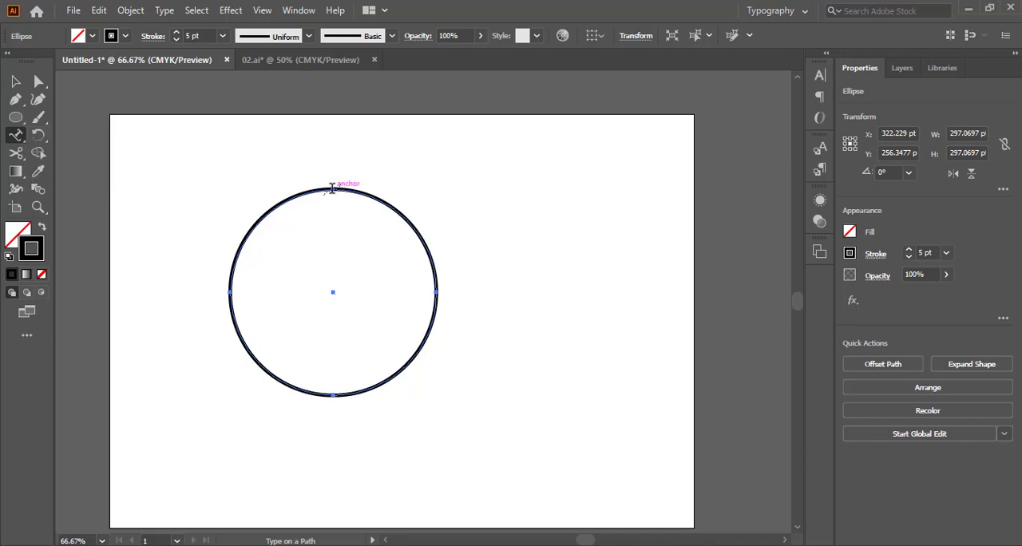
{"action": "left_click", "coordinate": [334, 187]}
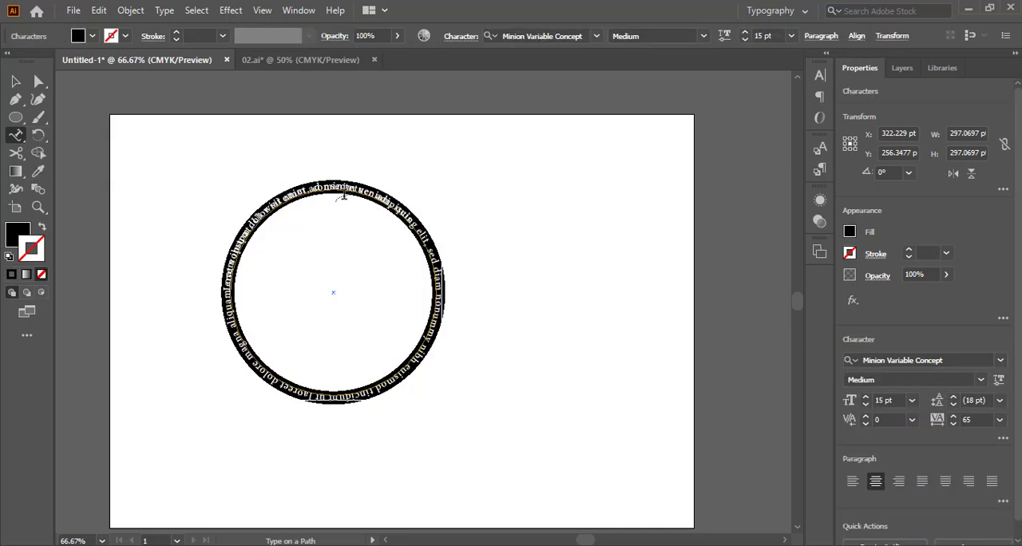
{"action": "left_click", "coordinate": [12, 84]}
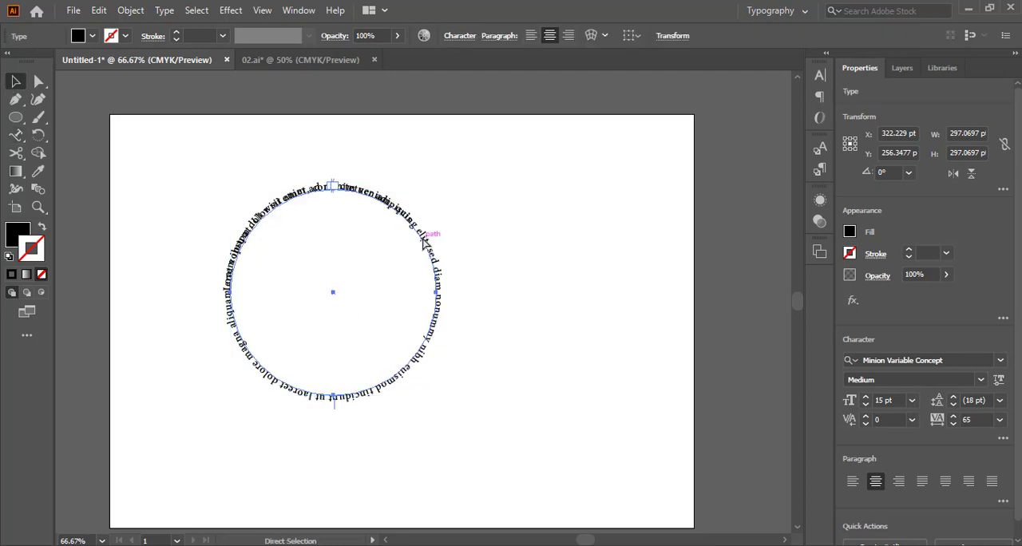
{"action": "key", "text": "ctrl+z"}
{"action": "key", "text": "ctrl+z"}
Make two spare copies of the circle and place them overlapping each other, partly off the artboard's right edge
{"action": "left_click_drag", "start_coordinate": [341, 210], "coordinate": [693, 182]}
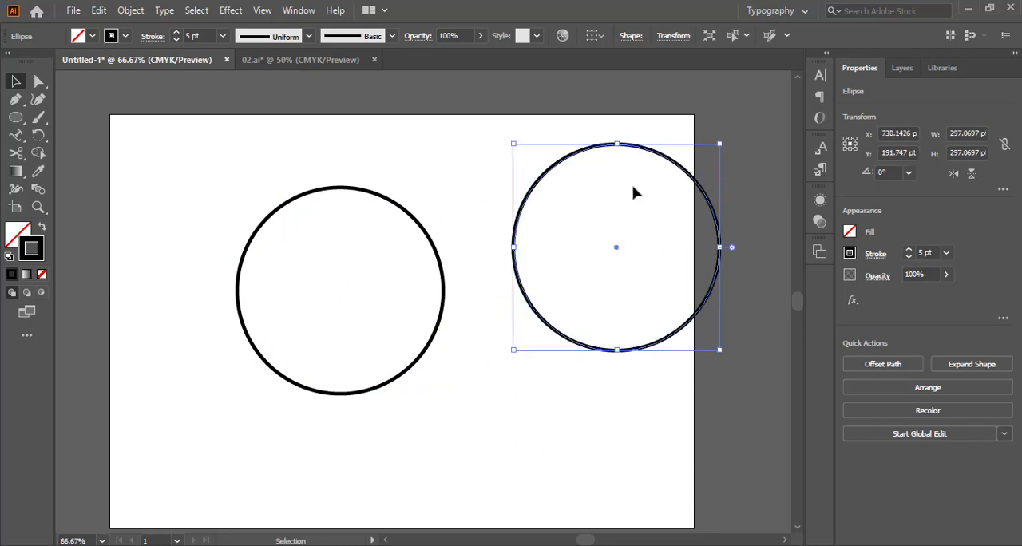
{"action": "key", "text": "a"}
{"action": "key", "text": "ctrl+v"}
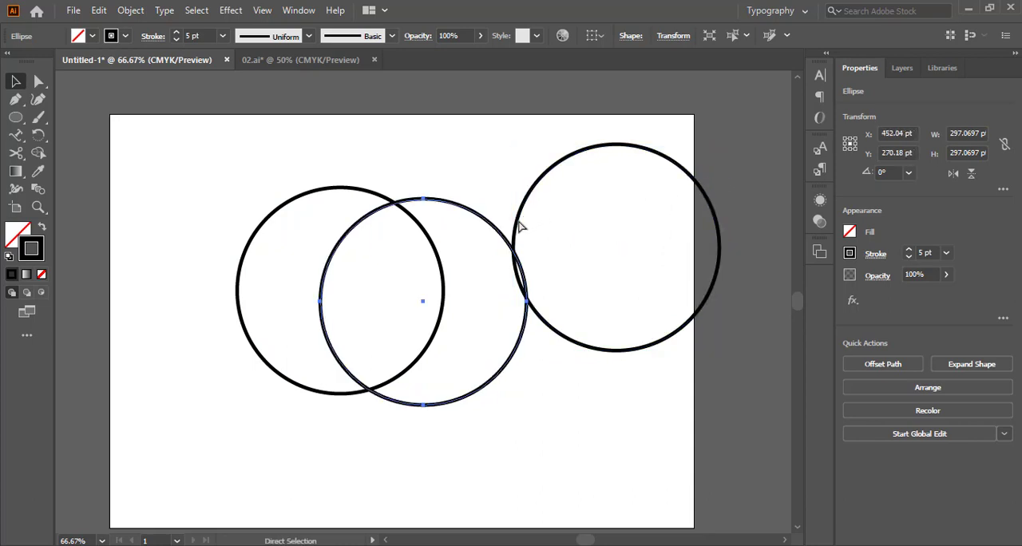
{"action": "key", "text": "v"}
{"action": "left_click_drag", "start_coordinate": [486, 223], "coordinate": [720, 194]}
Convert the original circle to a type path and replace its placeholder text with "SIKHO SIKHAO"
{"action": "left_click", "coordinate": [415, 223]}
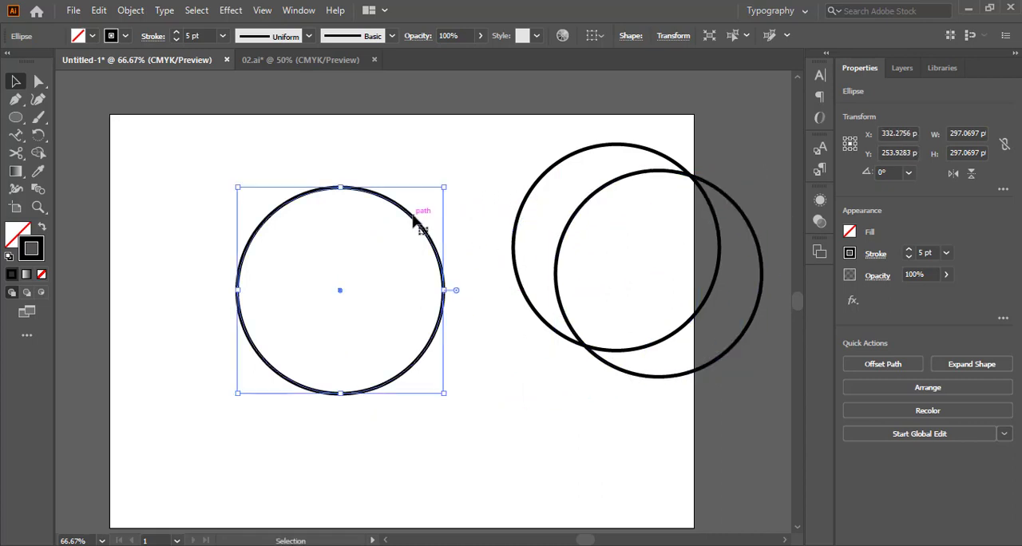
{"action": "left_click", "coordinate": [15, 135]}
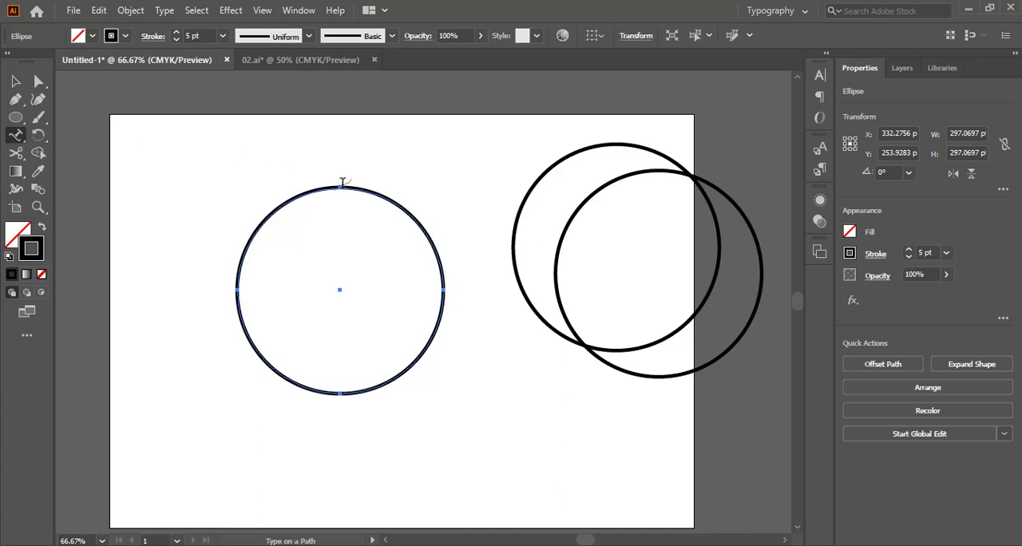
{"action": "left_click", "coordinate": [347, 186]}
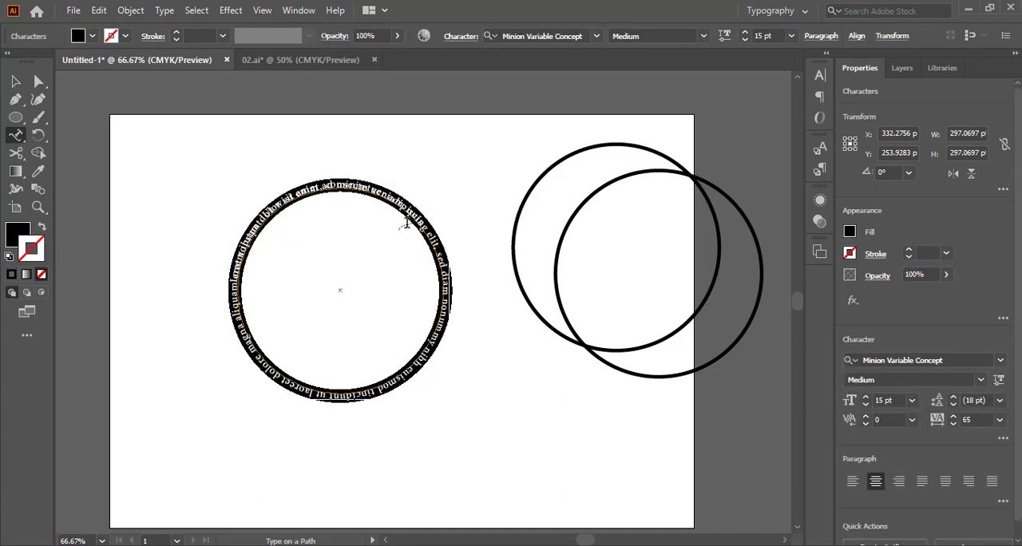
{"action": "type", "text": "SIKHO"}
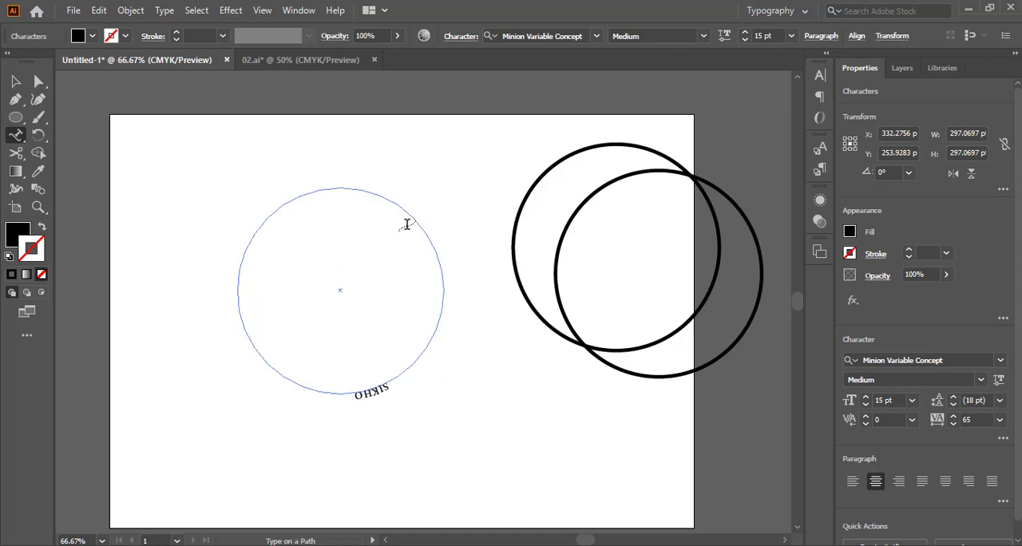
{"action": "type", "text": " SIKHAO"}
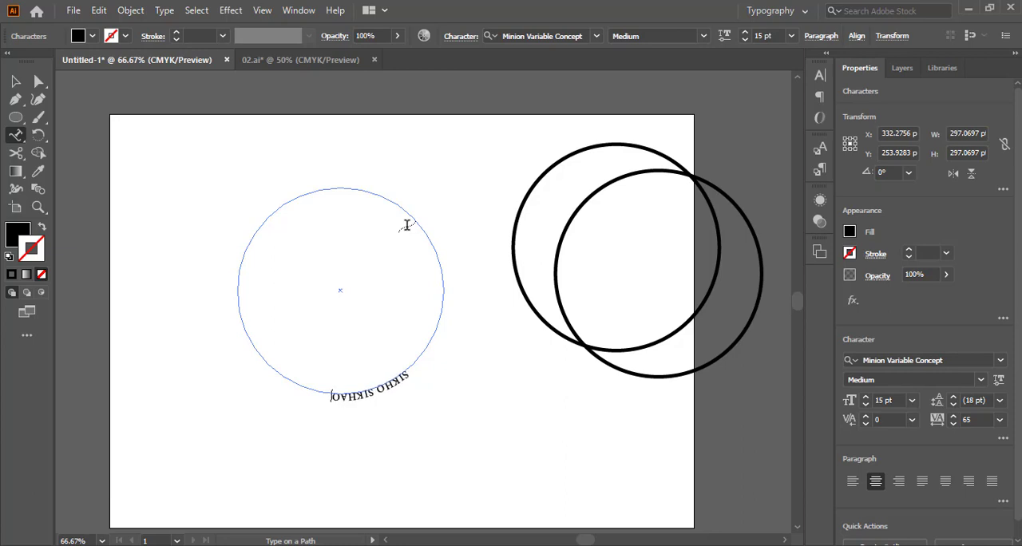
{"action": "key", "text": "Escape"}
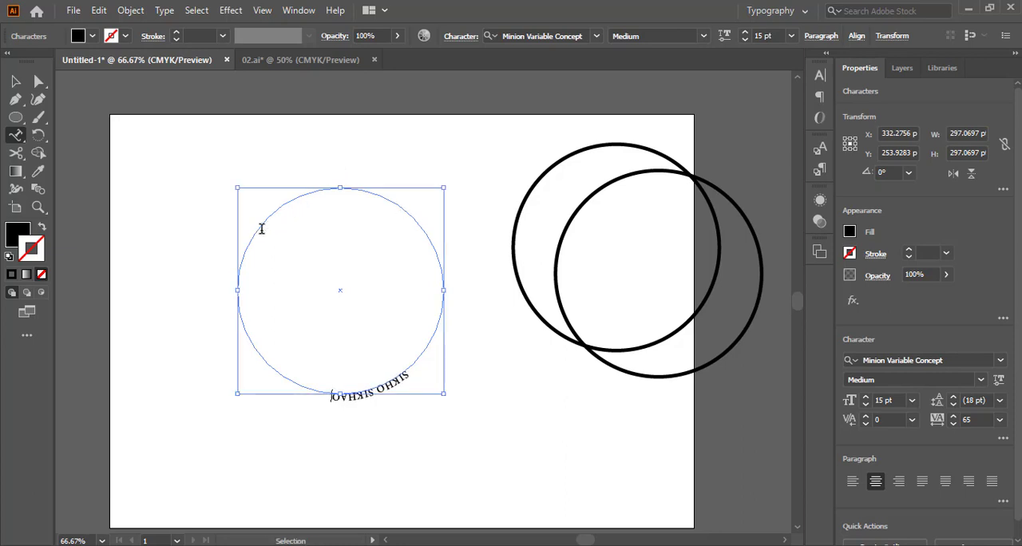
Select all the text on the circle's path and show the additional paragraph options
{"action": "key", "text": "ctrl+a"}
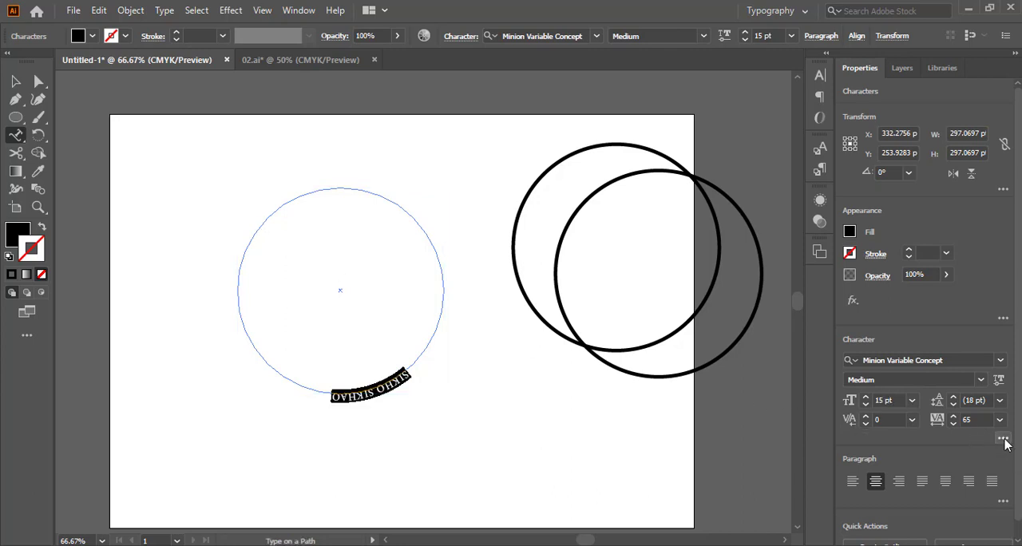
{"action": "left_click", "coordinate": [1003, 438]}
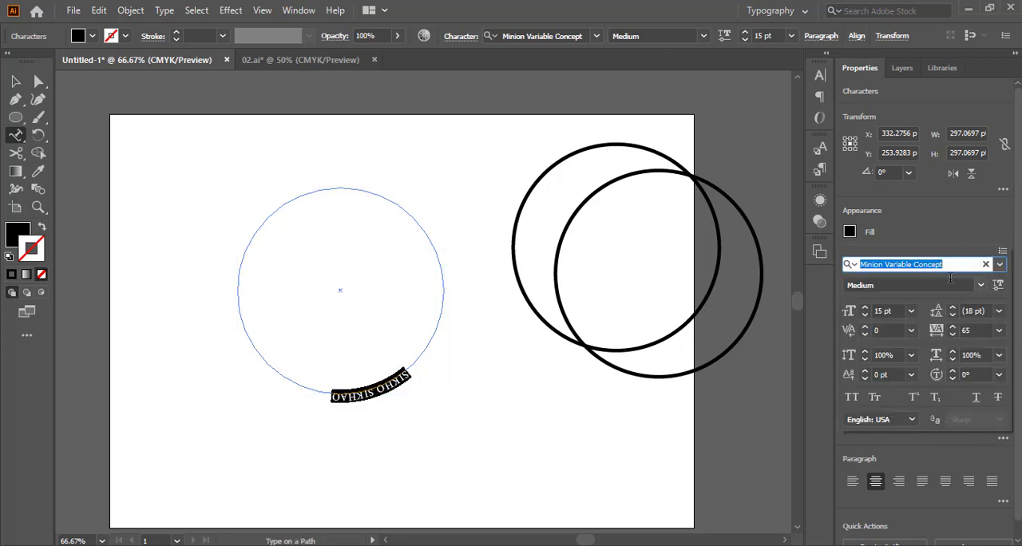
{"action": "left_click", "coordinate": [1002, 439]}
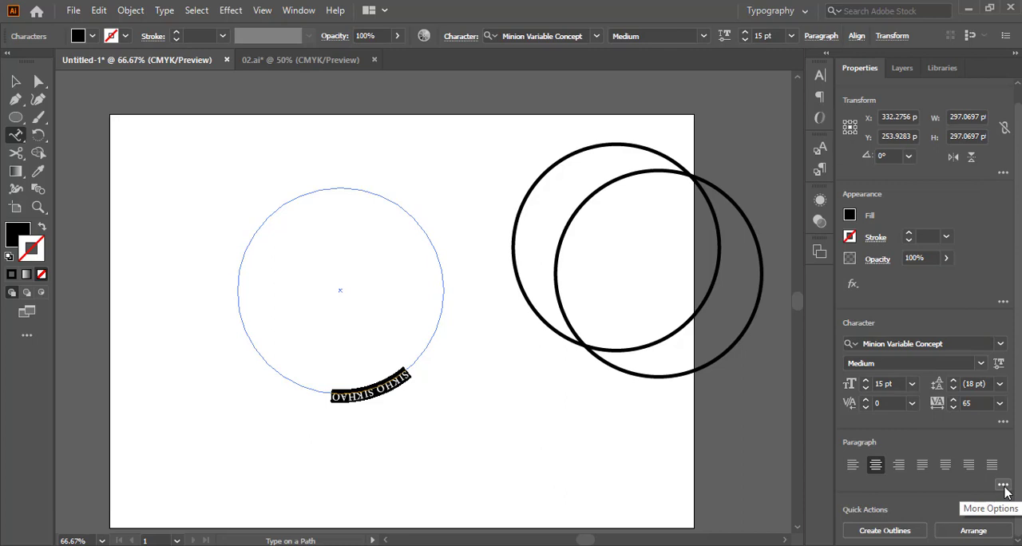
{"action": "left_click", "coordinate": [1003, 488]}
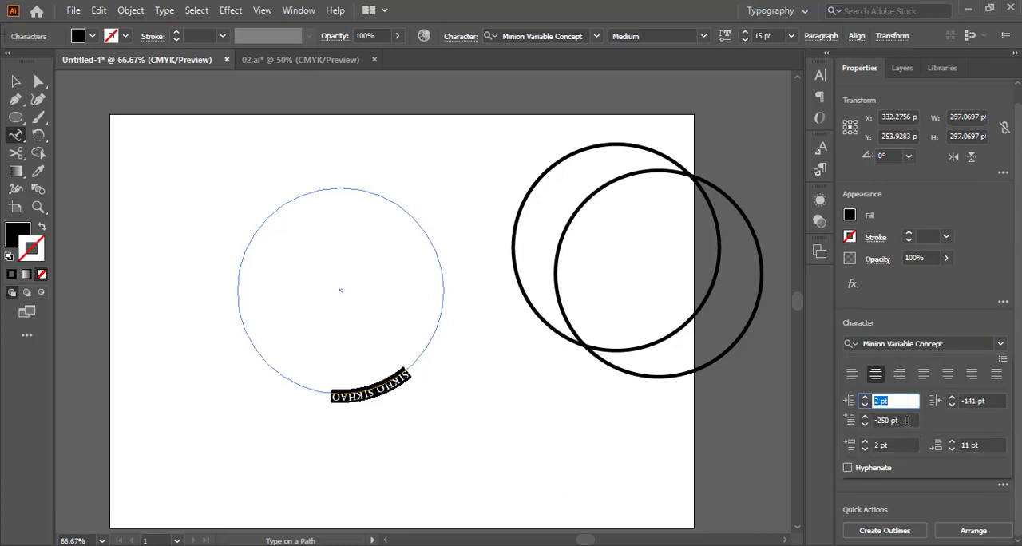
Lower the first-line left indent of the circle's text to -308 pt
{"action": "left_click", "coordinate": [906, 421]}
{"action": "scroll", "coordinate": [907, 421], "scroll_direction": "down", "scroll_amount": 20}
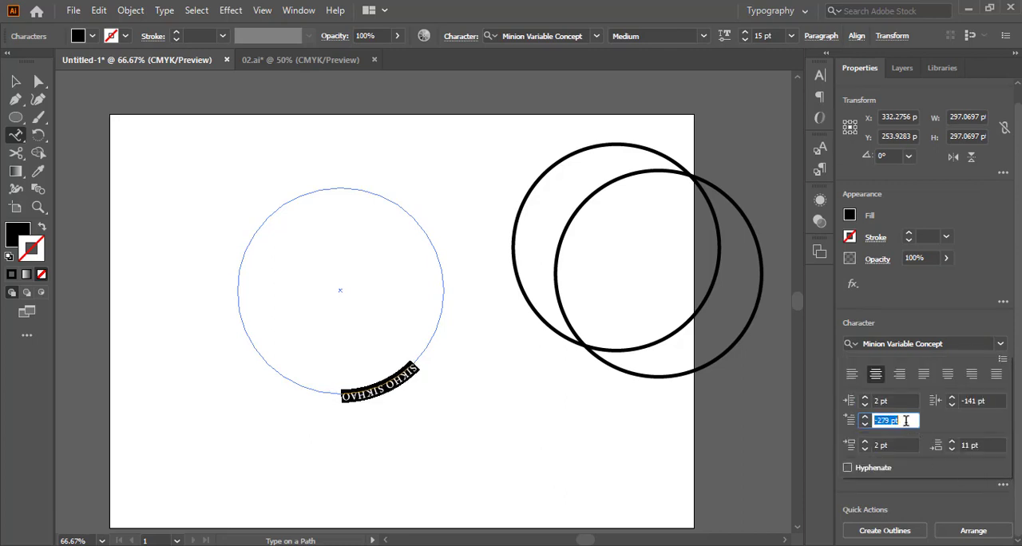
{"action": "scroll", "coordinate": [906, 421], "scroll_direction": "down", "scroll_amount": 10}
{"action": "left_click", "coordinate": [864, 426]}
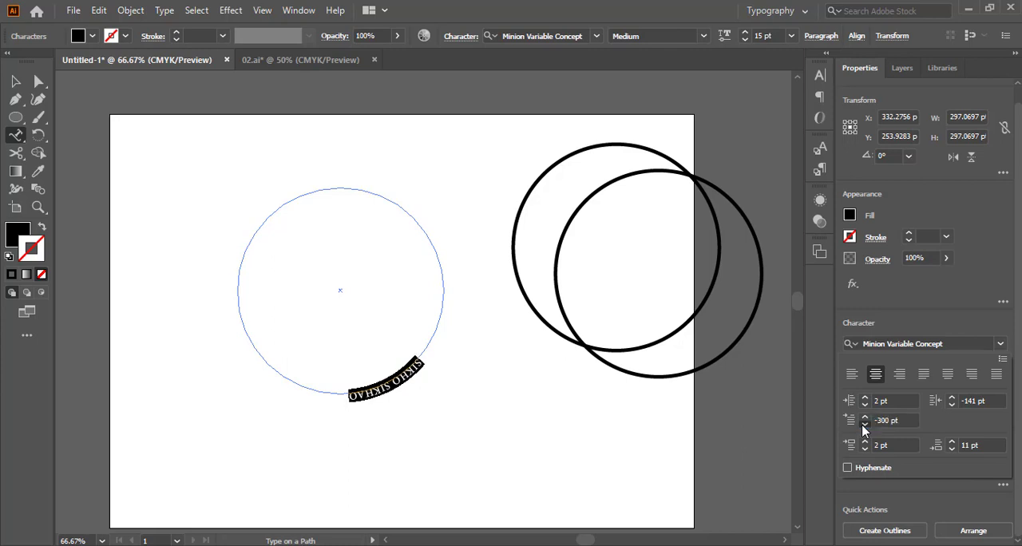
{"action": "left_click", "coordinate": [864, 426]}
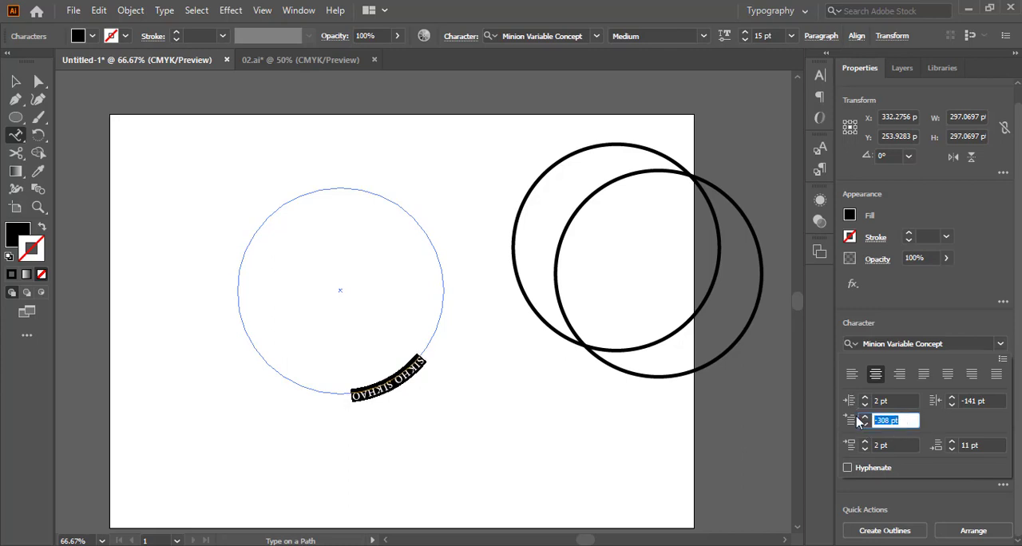
Try a first-line left indent of 50 pt for the circle's text and reset it to 0 pt
{"action": "key", "text": "Return"}
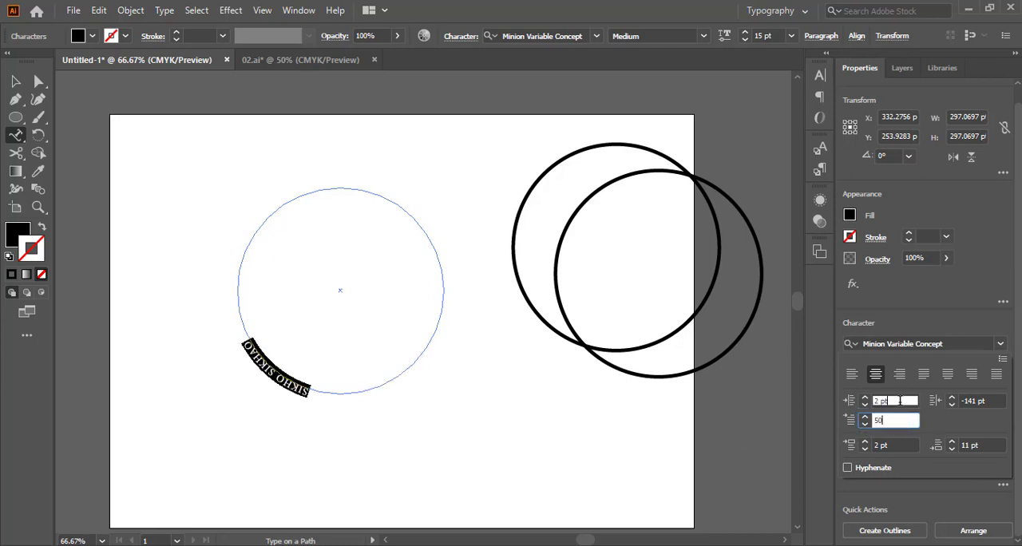
{"action": "left_click", "coordinate": [901, 399]}
{"action": "left_click", "coordinate": [911, 421]}
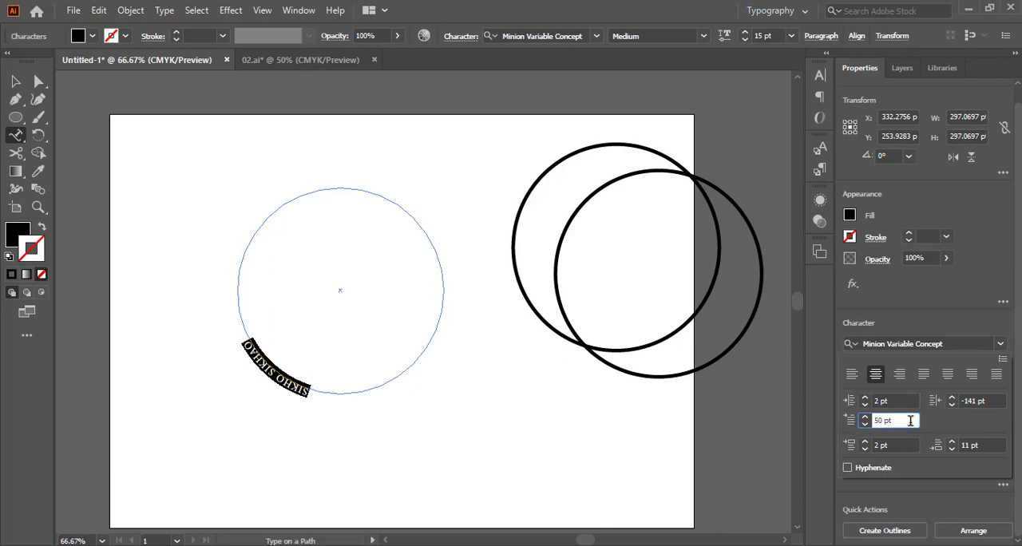
{"action": "scroll", "coordinate": [911, 421], "scroll_direction": "down", "scroll_amount": 5}
{"action": "scroll", "coordinate": [911, 422], "scroll_direction": "up", "scroll_amount": 20}
{"action": "type", "text": "0"}
{"action": "left_click", "coordinate": [901, 400]}
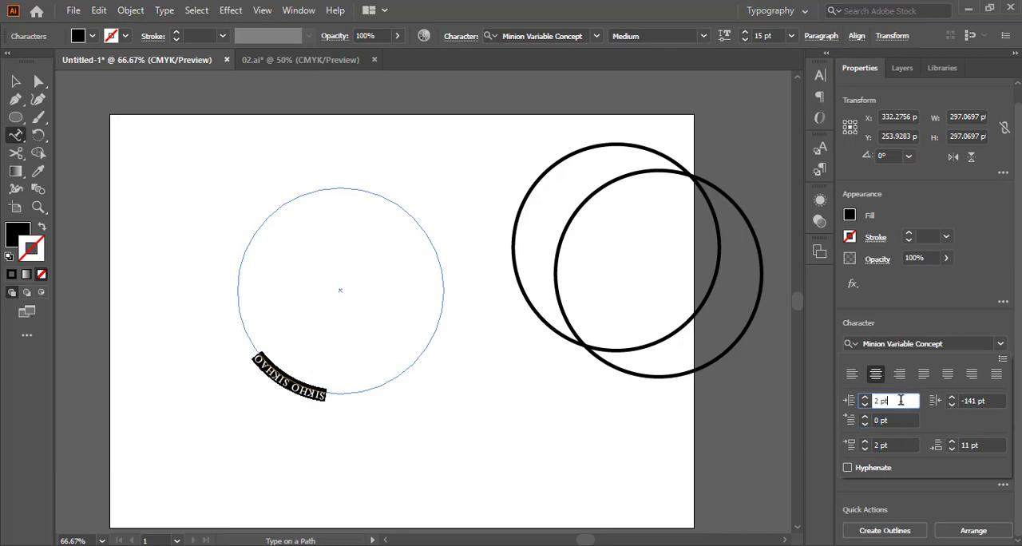
Raise the first-line left indent of the circle's text to 800 pt, moving it to the top of the circle
{"action": "left_click", "coordinate": [911, 421]}
{"action": "scroll", "coordinate": [911, 421], "scroll_direction": "up", "scroll_amount": 20}
{"action": "scroll", "coordinate": [910, 421], "scroll_direction": "up", "scroll_amount": 19}
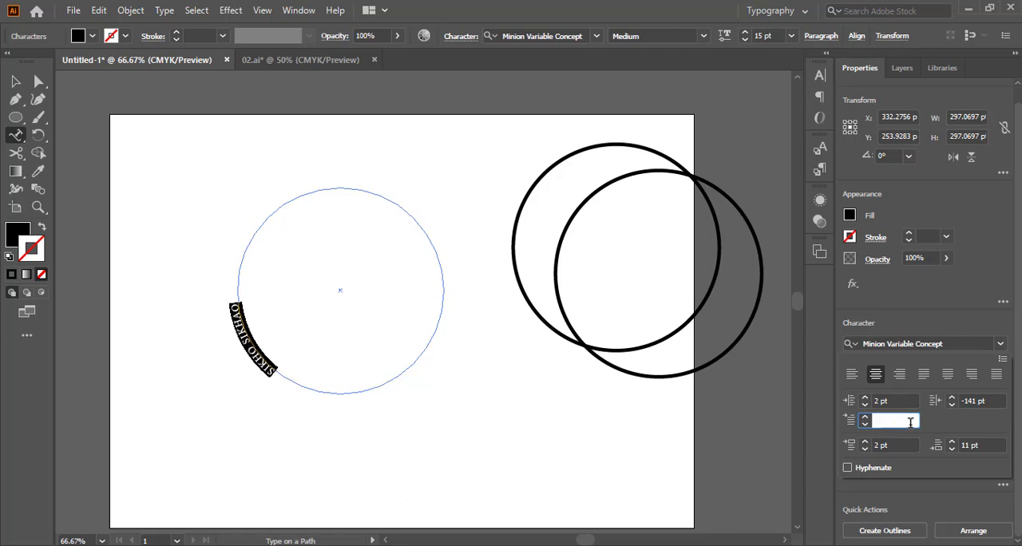
{"action": "scroll", "coordinate": [911, 423], "scroll_direction": "up", "scroll_amount": 20}
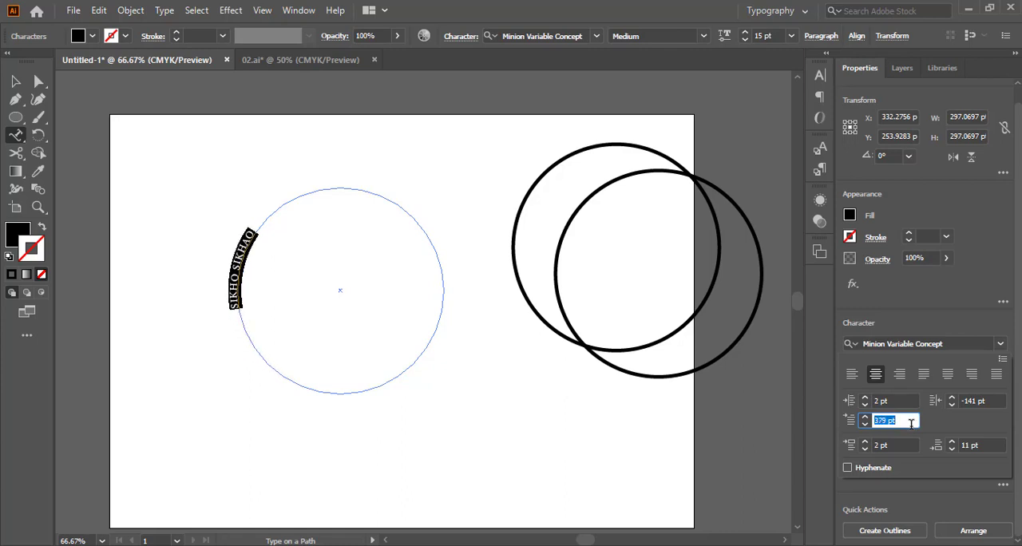
{"action": "scroll", "coordinate": [910, 423], "scroll_direction": "up", "scroll_amount": 8}
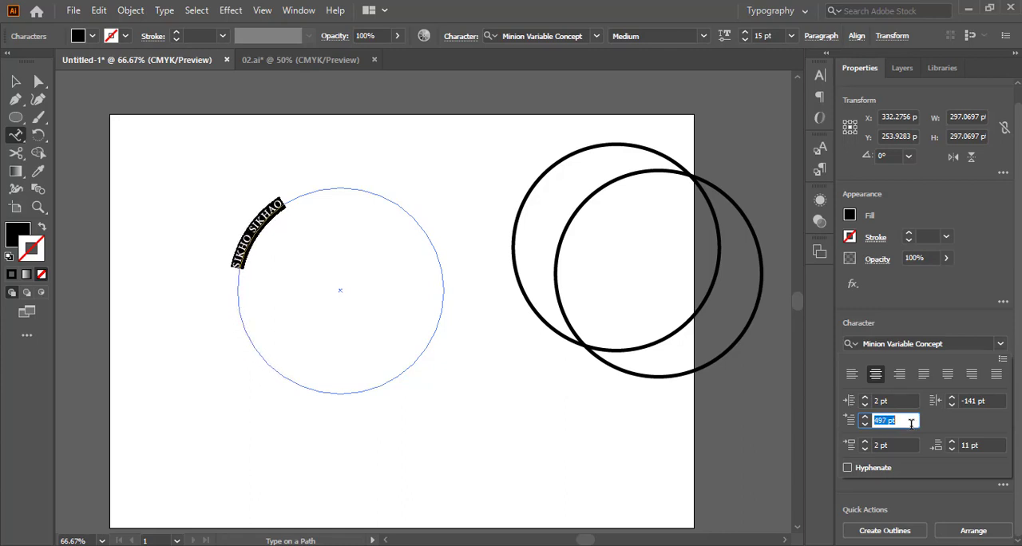
{"action": "scroll", "coordinate": [911, 423], "scroll_direction": "up", "scroll_amount": 5}
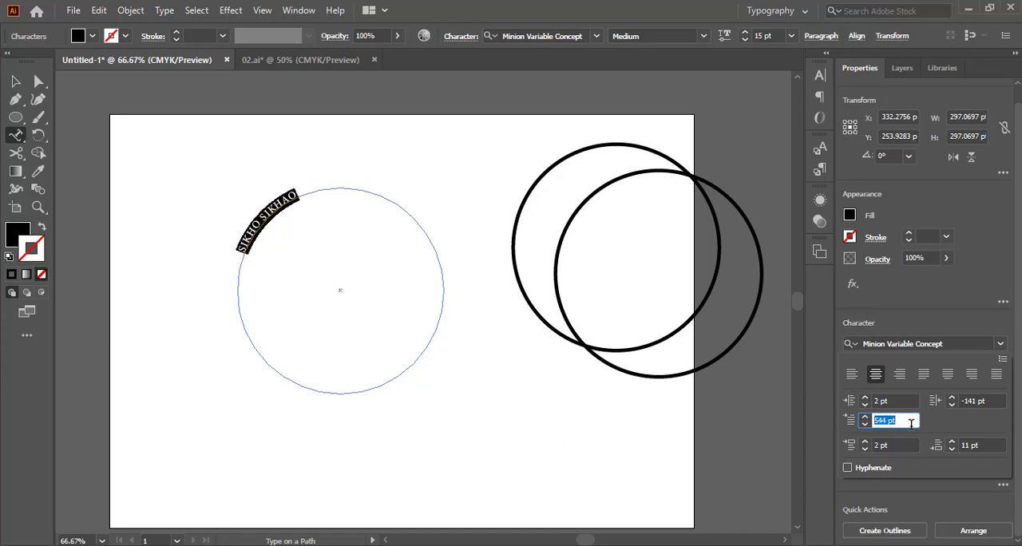
{"action": "scroll", "coordinate": [911, 423], "scroll_direction": "up", "scroll_amount": 5}
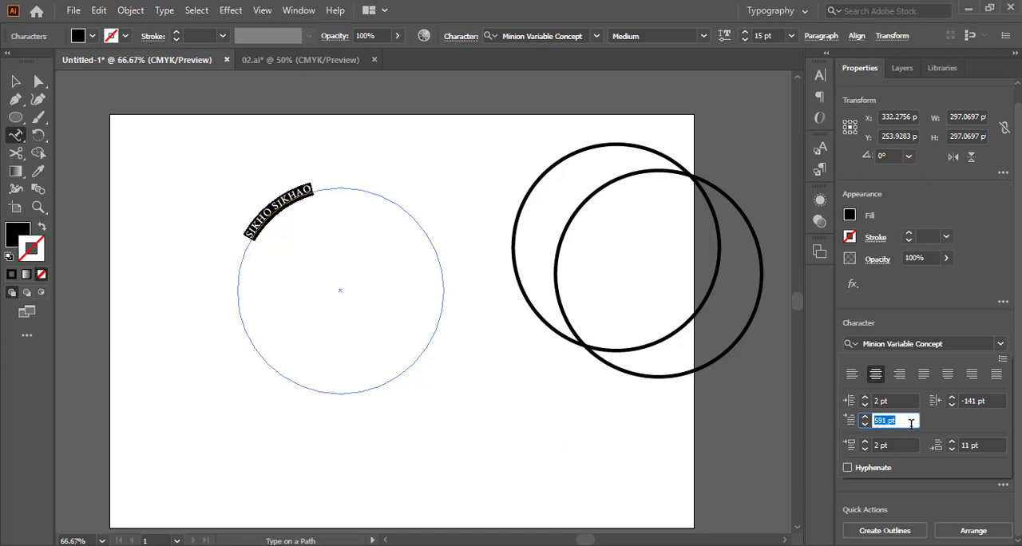
{"action": "scroll", "coordinate": [911, 424], "scroll_direction": "up", "scroll_amount": 5}
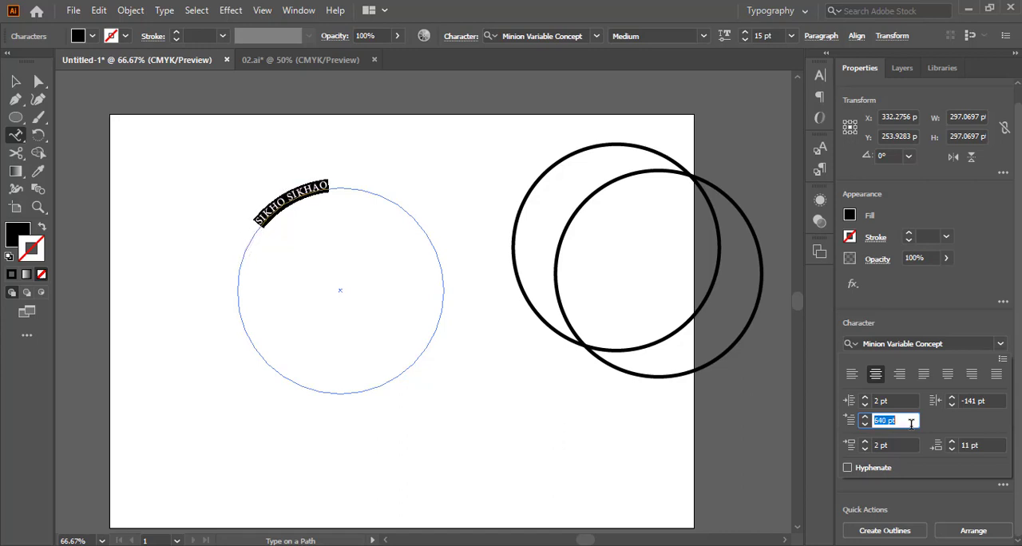
{"action": "scroll", "coordinate": [911, 424], "scroll_direction": "up", "scroll_amount": 13}
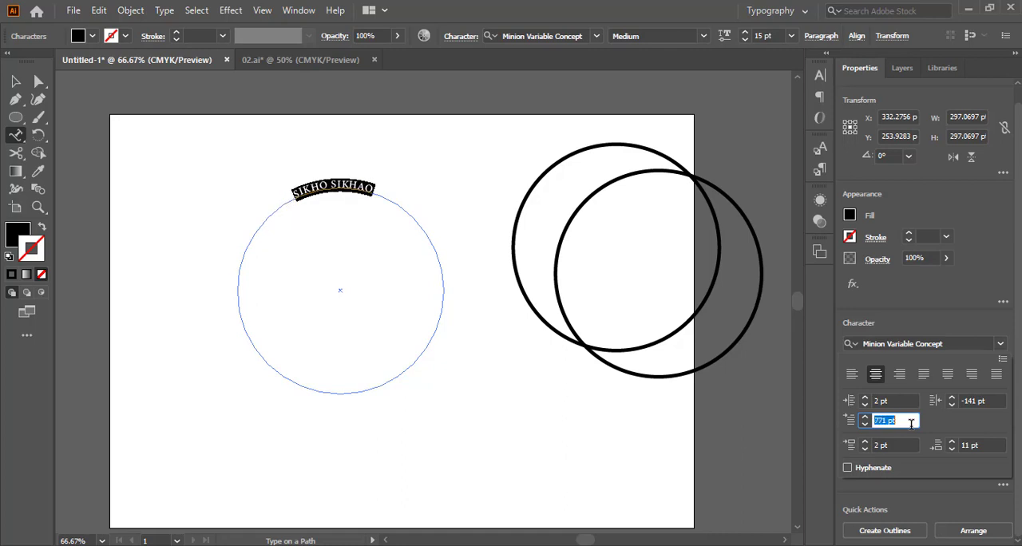
{"action": "scroll", "coordinate": [911, 423], "scroll_direction": "up", "scroll_amount": 2}
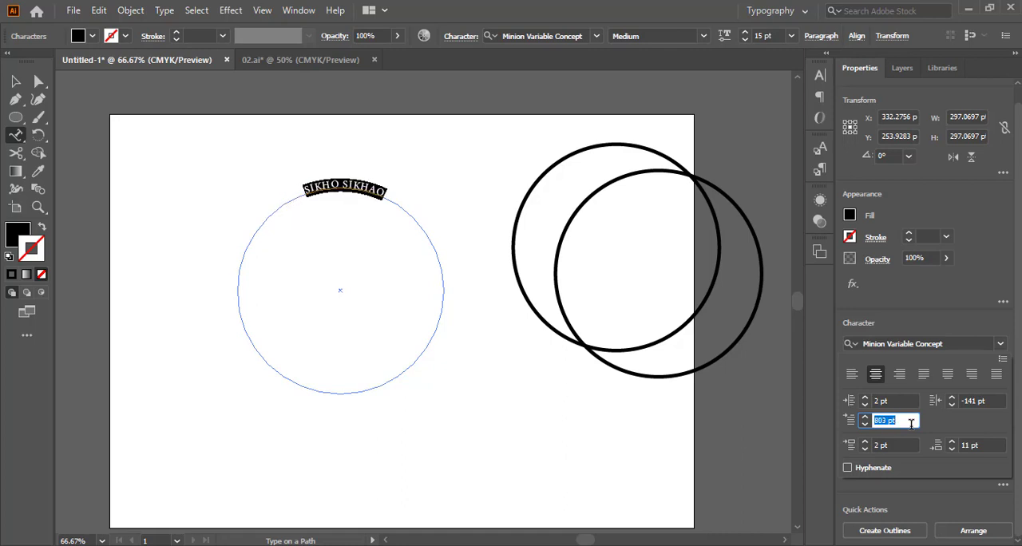
{"action": "scroll", "coordinate": [910, 424], "scroll_direction": "down", "scroll_amount": 1}
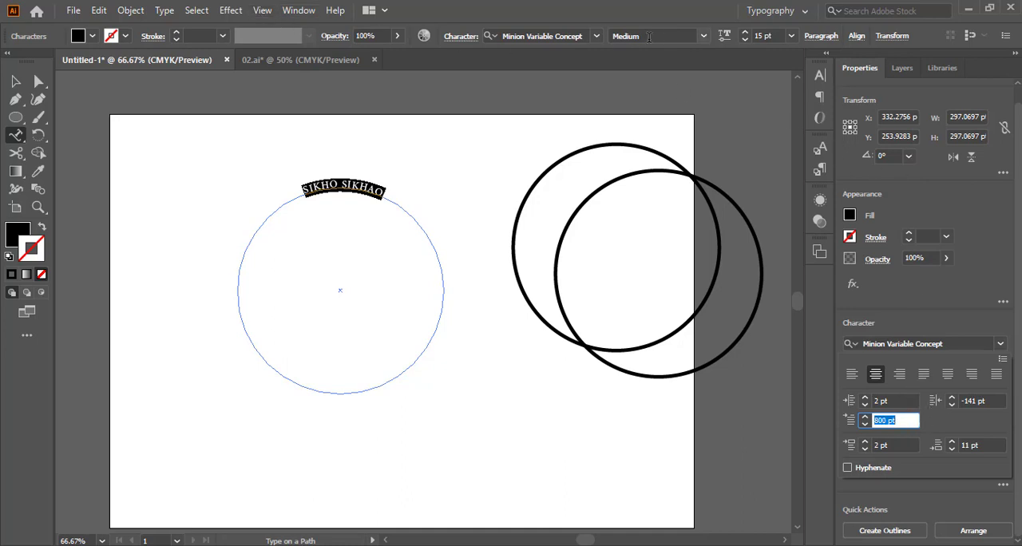
Increase the font size of the circle's "SIKHO SIKHAO" text to 39 pt
{"action": "left_click", "coordinate": [778, 36]}
{"action": "scroll", "coordinate": [778, 35], "scroll_direction": "up", "scroll_amount": 5}
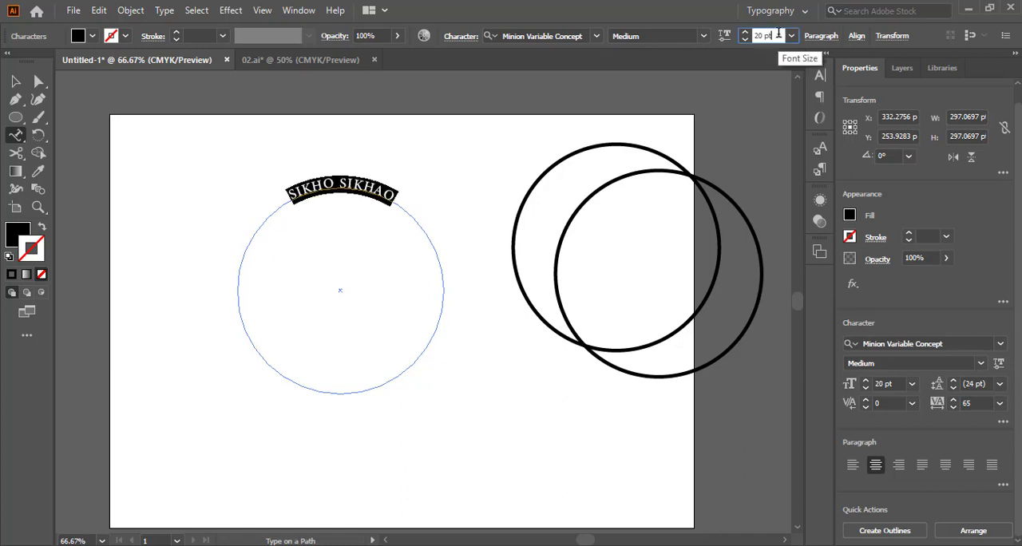
{"action": "scroll", "coordinate": [779, 34], "scroll_direction": "up", "scroll_amount": 20}
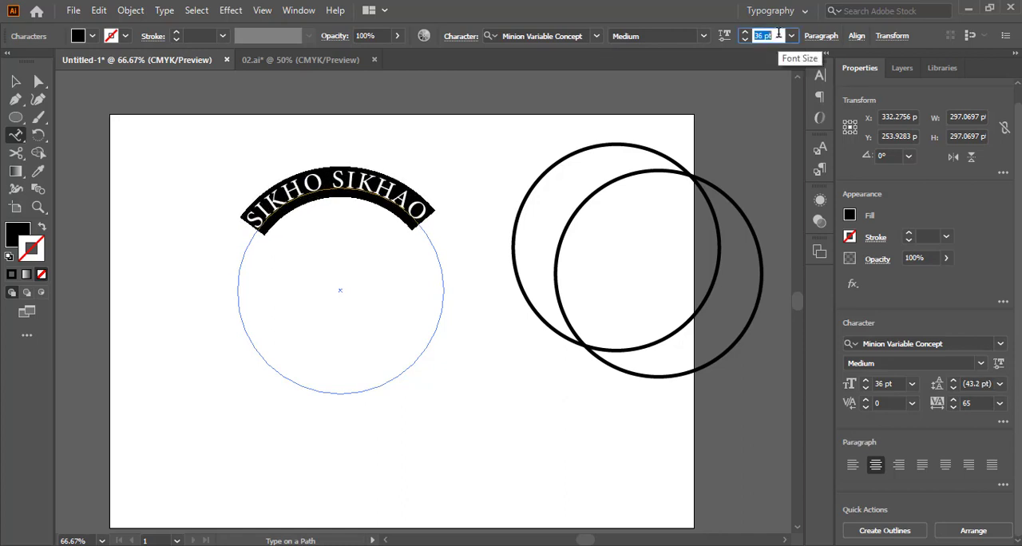
{"action": "scroll", "coordinate": [779, 33], "scroll_direction": "up", "scroll_amount": 4}
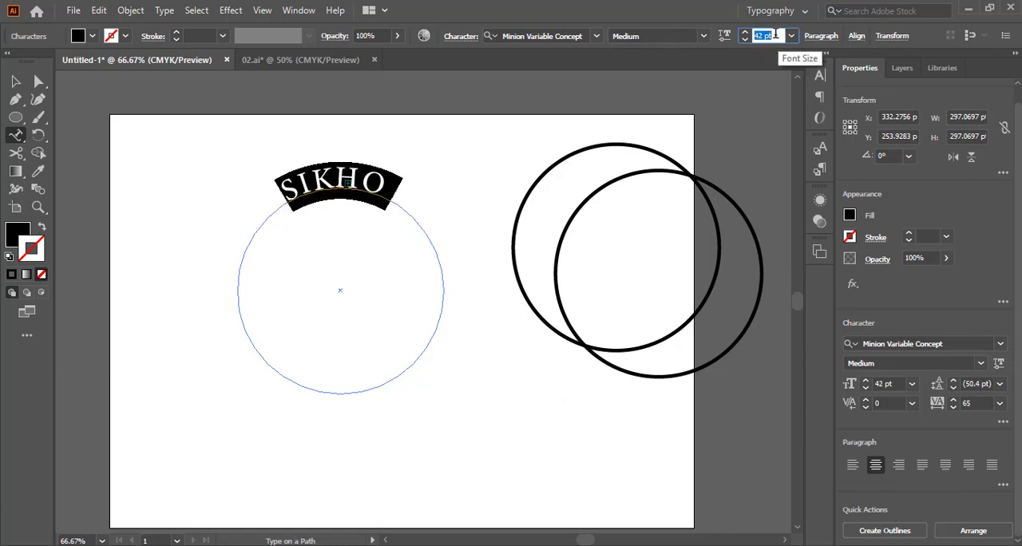
{"action": "scroll", "coordinate": [775, 34], "scroll_direction": "down", "scroll_amount": 3}
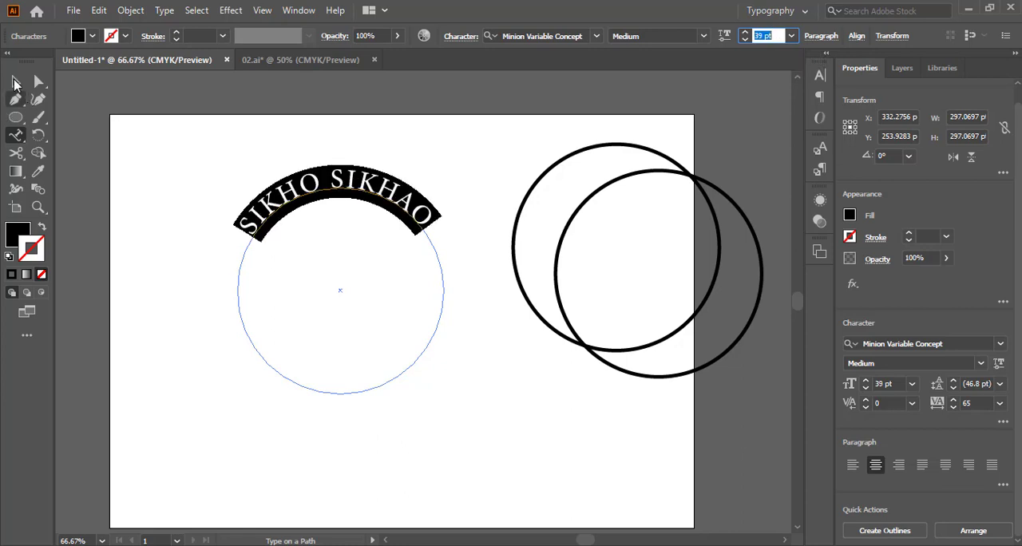
Deselect the text, try reshaping the lower of the two overlapping circles with Direct Selection, and undo the change
{"action": "left_click", "coordinate": [37, 84]}
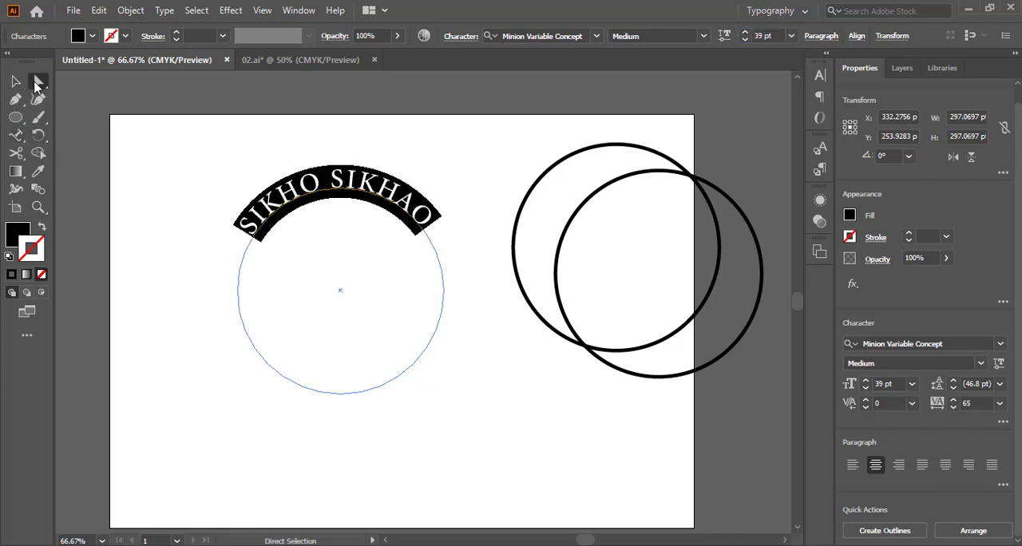
{"action": "left_click", "coordinate": [183, 192]}
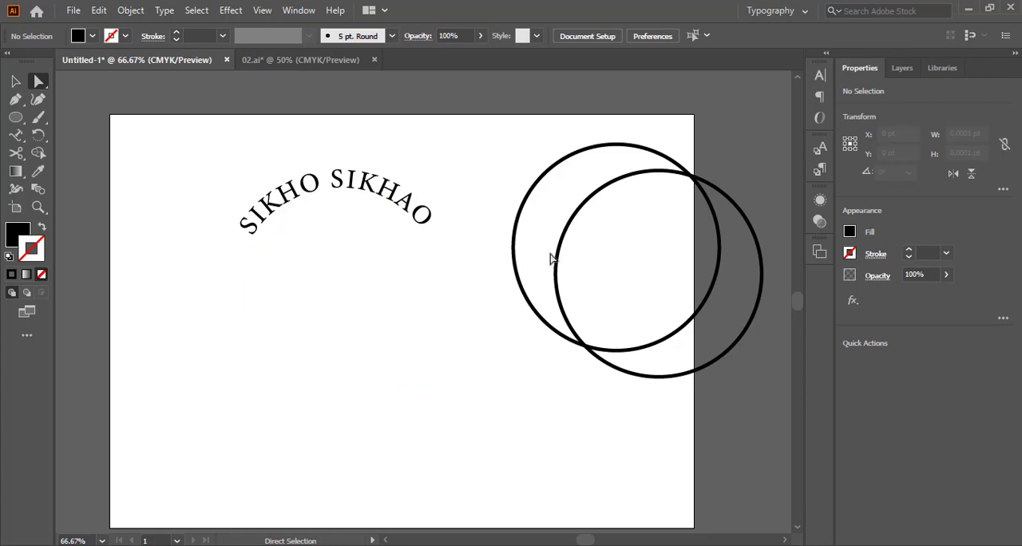
{"action": "left_click_drag", "start_coordinate": [615, 186], "coordinate": [482, 231]}
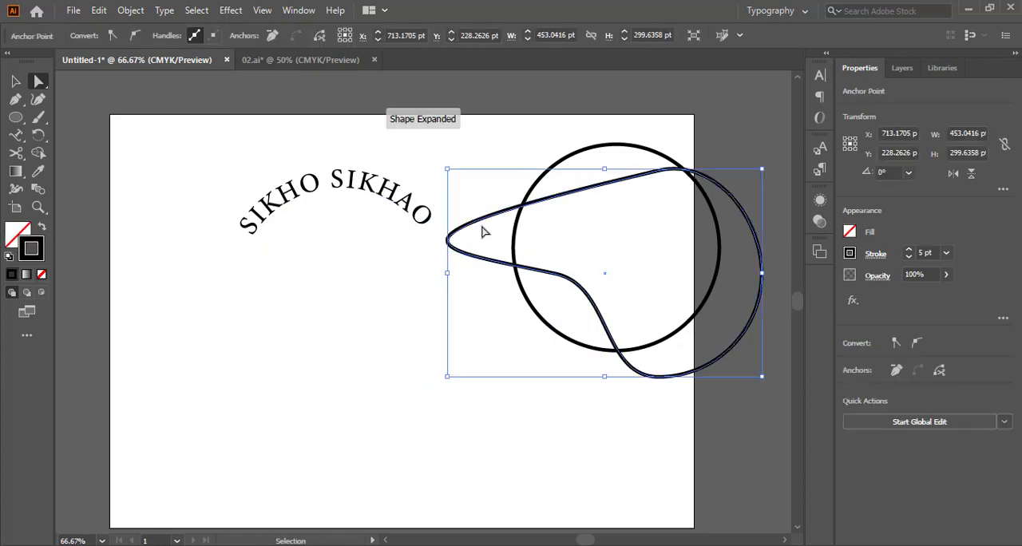
{"action": "key", "text": "ctrl+z"}
Try a solid black 1 pt stroke on the circle path that carries the text, then undo it and deselect
{"action": "left_click", "coordinate": [295, 207]}
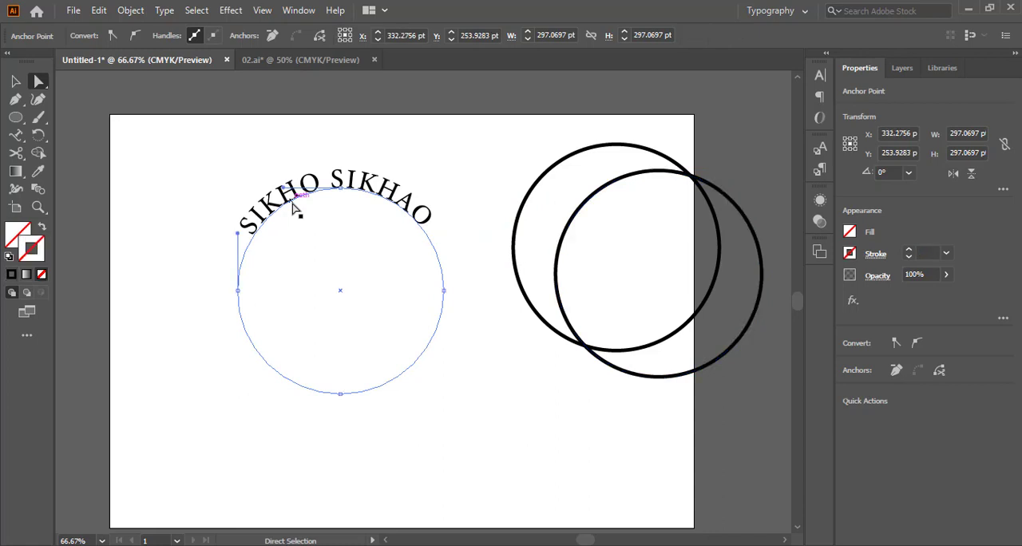
{"action": "left_click", "coordinate": [12, 276]}
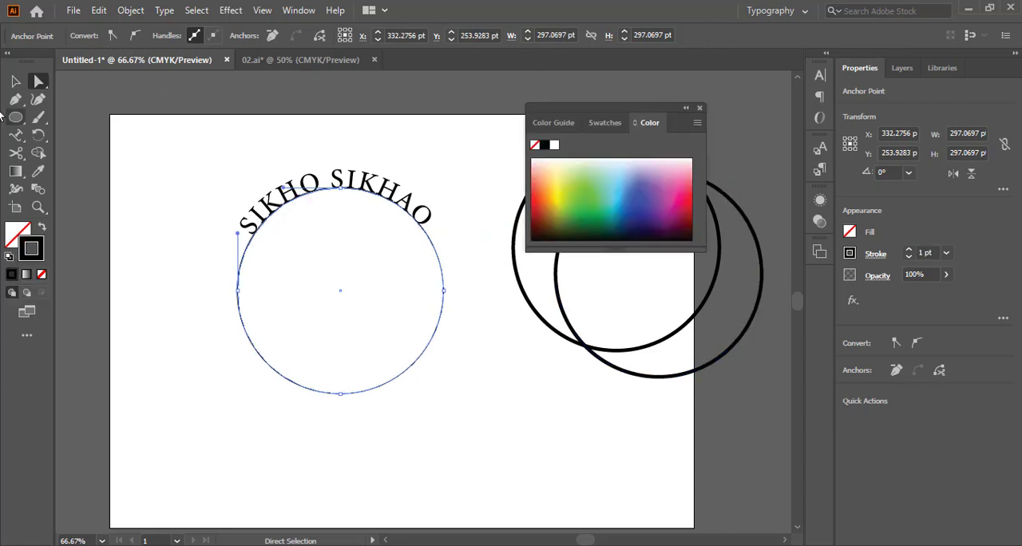
{"action": "left_click", "coordinate": [16, 81]}
{"action": "left_click", "coordinate": [142, 145]}
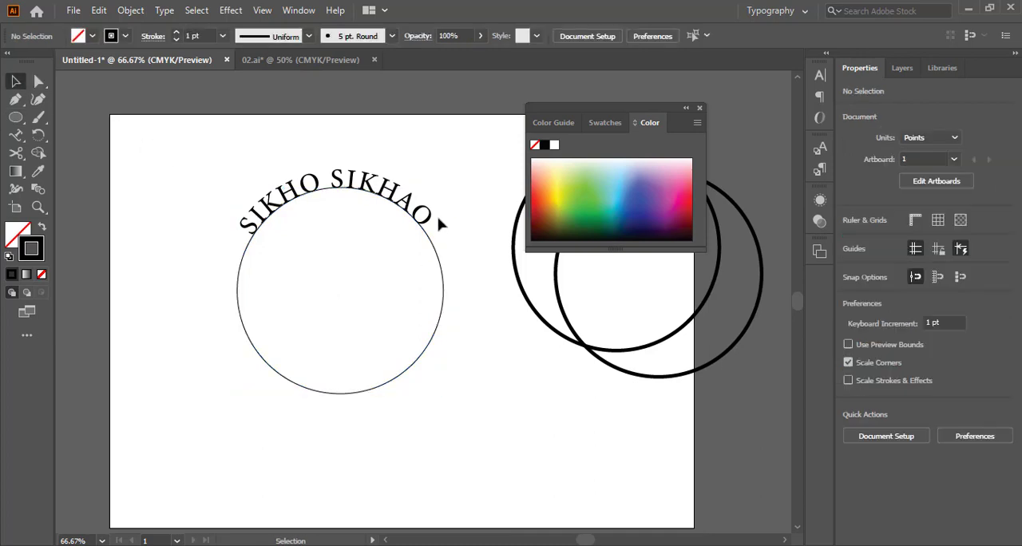
{"action": "left_click", "coordinate": [700, 108]}
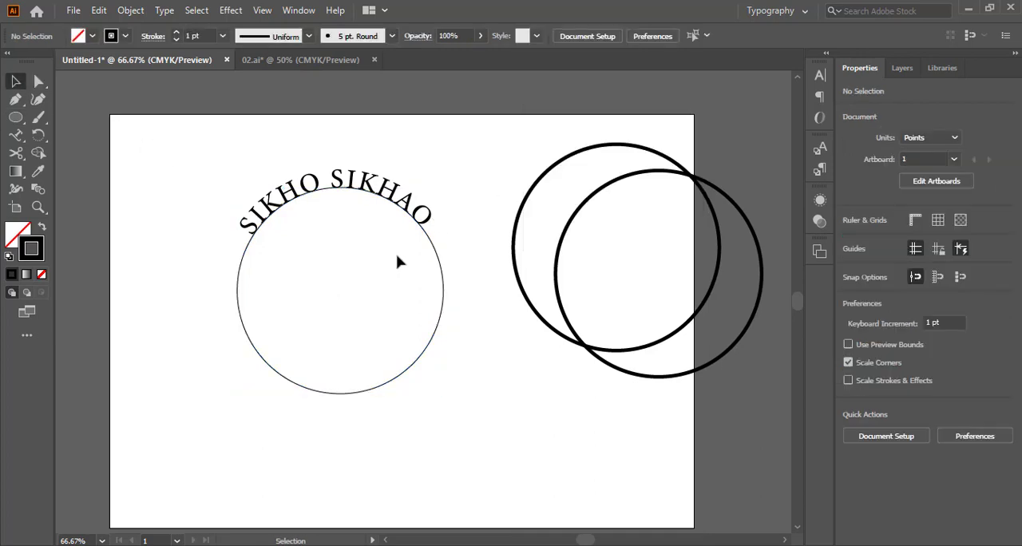
{"action": "left_click", "coordinate": [430, 246]}
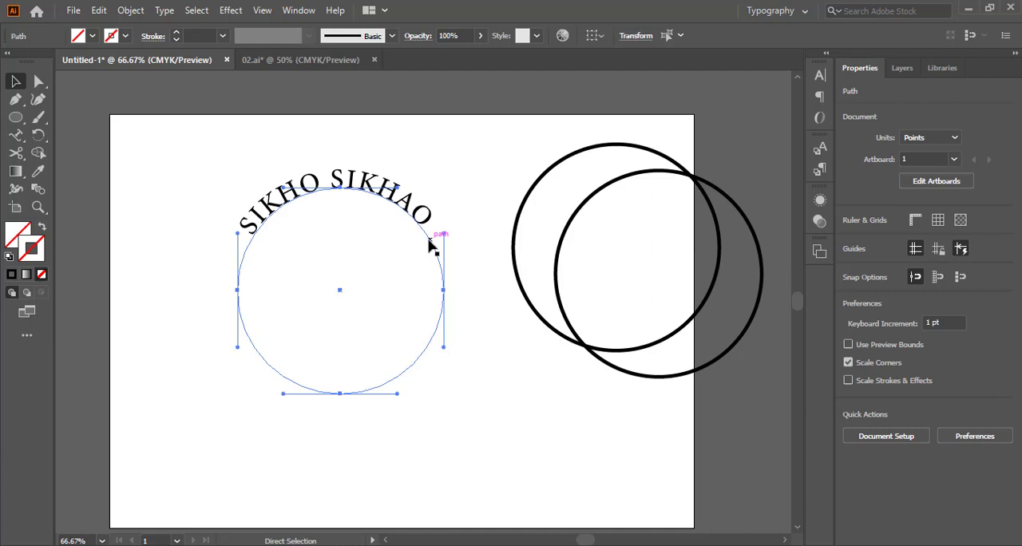
{"action": "left_click", "coordinate": [197, 248]}
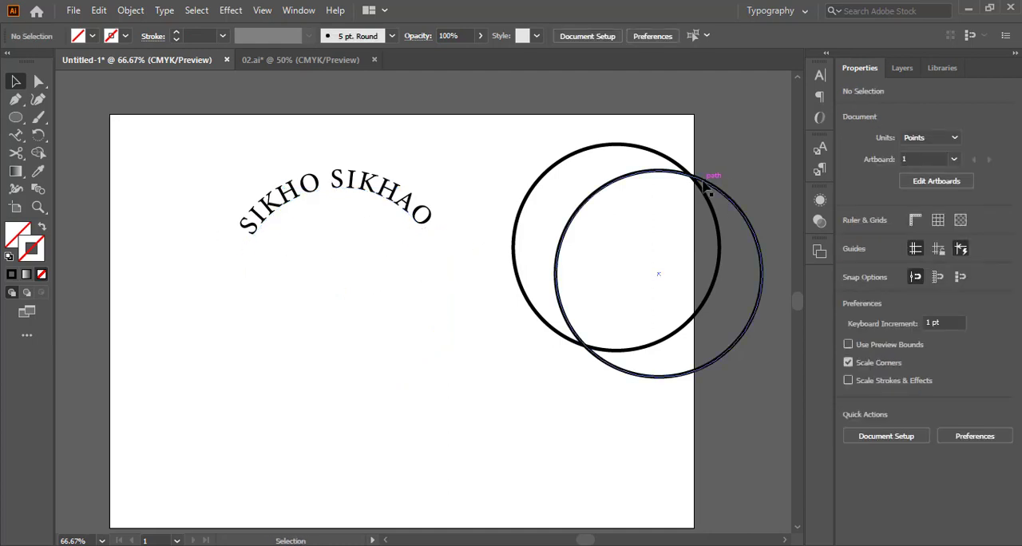
Try placing the lower of the two overlapping circles exactly over the text's circle path and undo the move
{"action": "left_click_drag", "start_coordinate": [704, 186], "coordinate": [386, 207]}
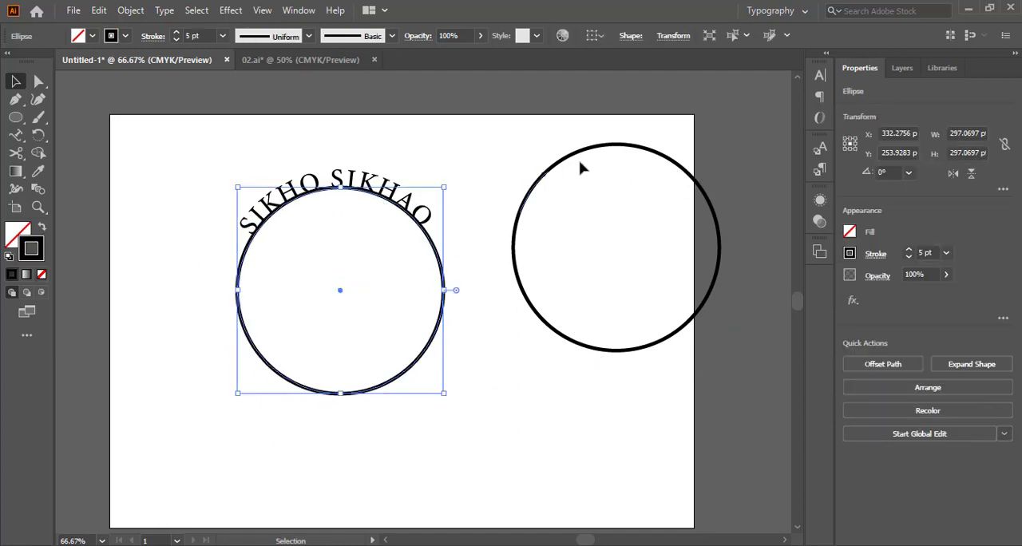
{"action": "key", "text": "ctrl+z"}
Select the "SIKHO SIKHAO" type object together with its circle path
{"action": "left_click", "coordinate": [321, 260]}
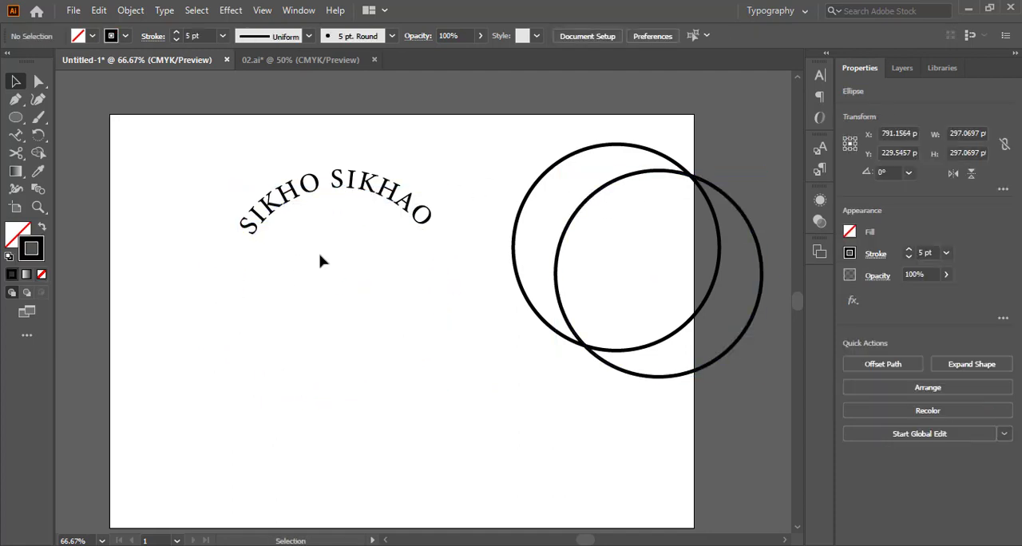
{"action": "left_click", "coordinate": [431, 240]}
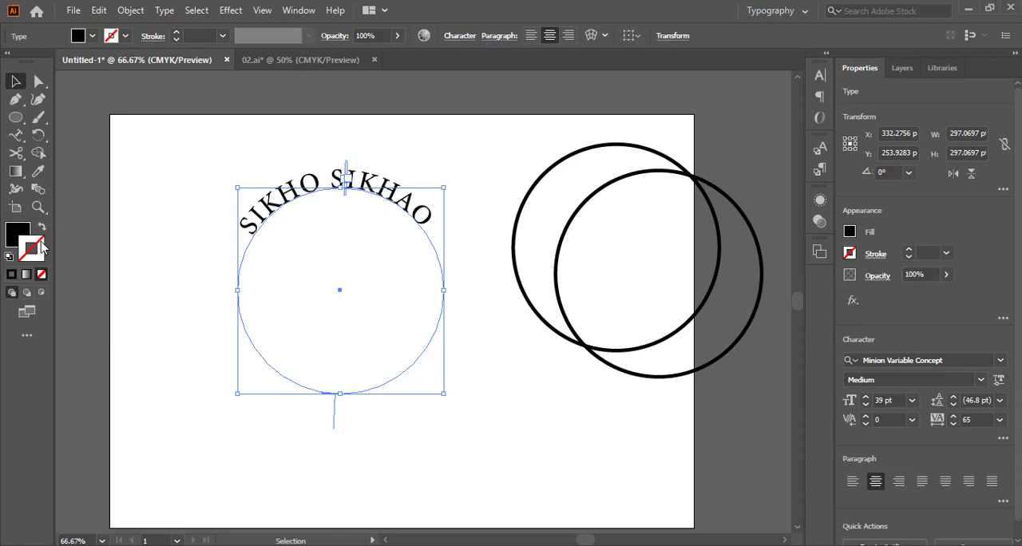
Give the "SIKHO SIKHAO" text a solid black stroke, trying 3 pt and settling on a 2 pt weight
{"action": "left_click", "coordinate": [13, 275]}
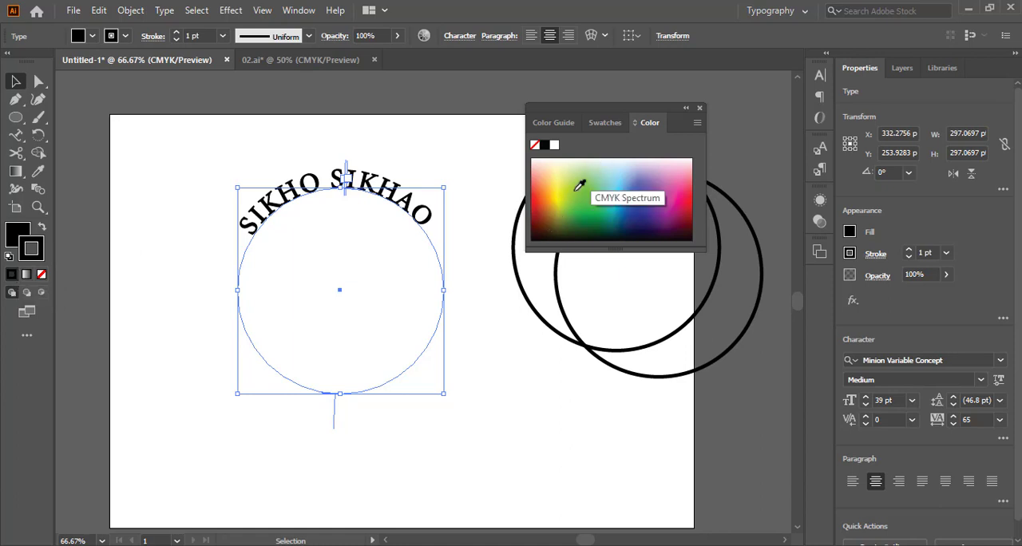
{"action": "left_click", "coordinate": [700, 109]}
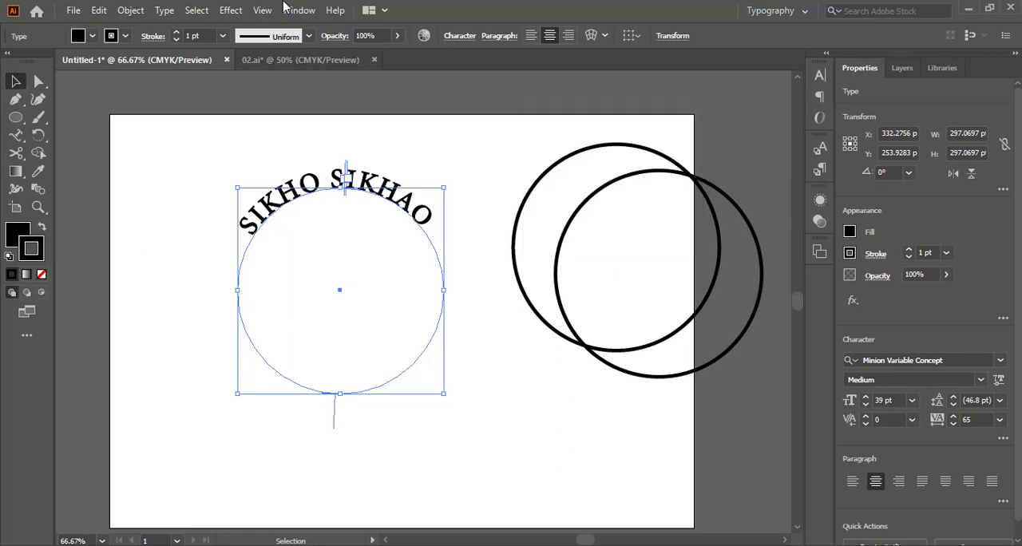
{"action": "left_click", "coordinate": [200, 35]}
{"action": "type", "text": "3"}
{"action": "key", "text": "Return"}
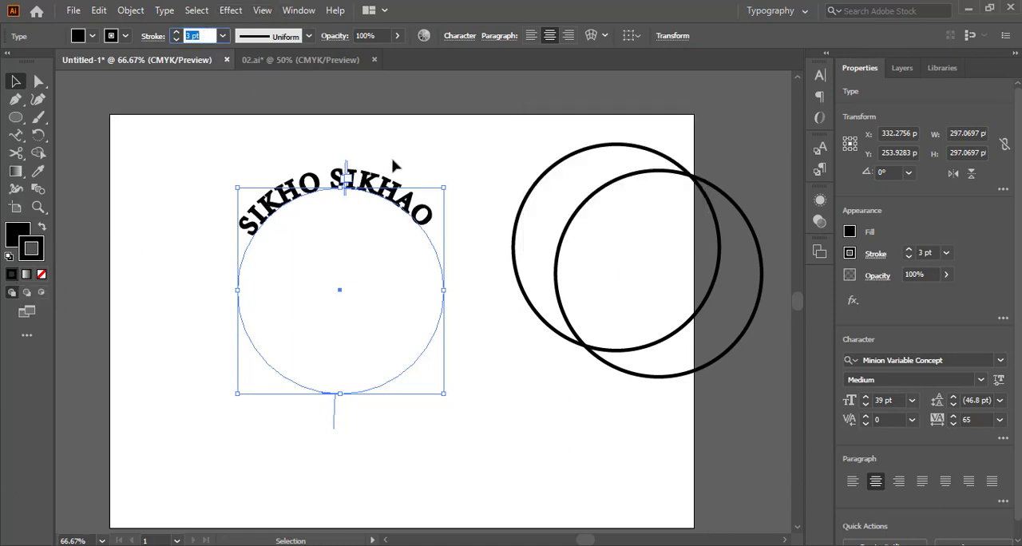
{"action": "left_click", "coordinate": [466, 164]}
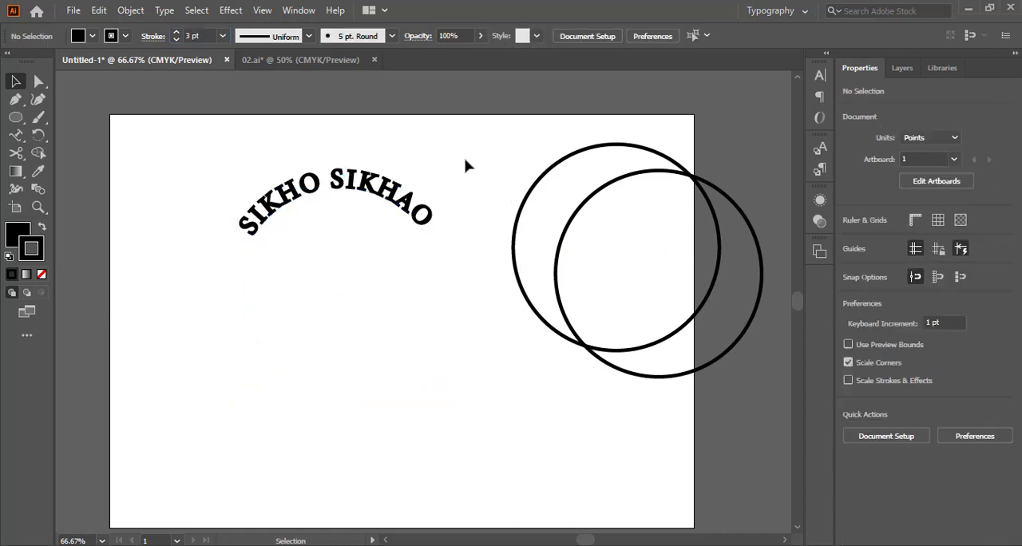
{"action": "left_click", "coordinate": [417, 282]}
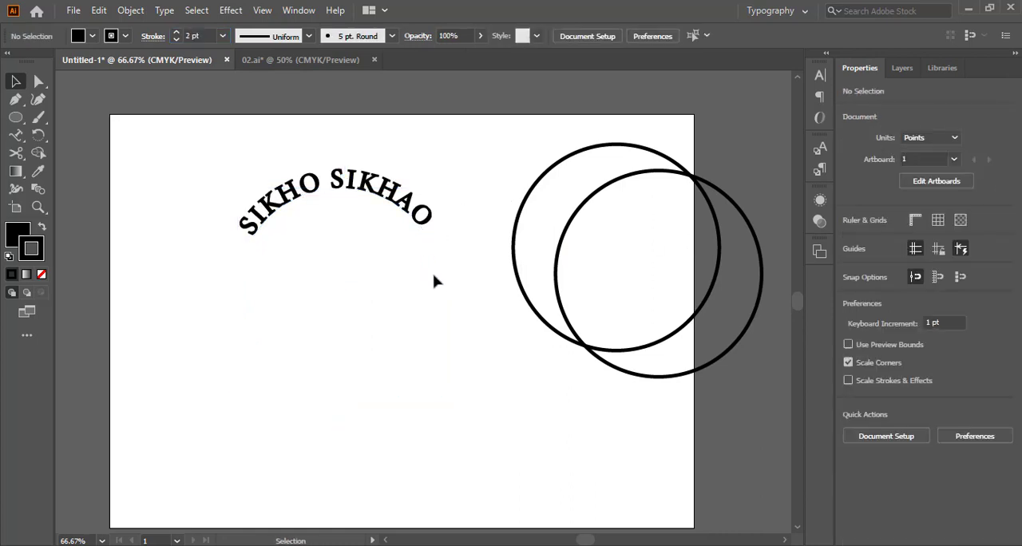
Try removing the fill from the "SIKHO SIKHAO" text, then undo it and deselect
{"action": "left_click", "coordinate": [447, 279]}
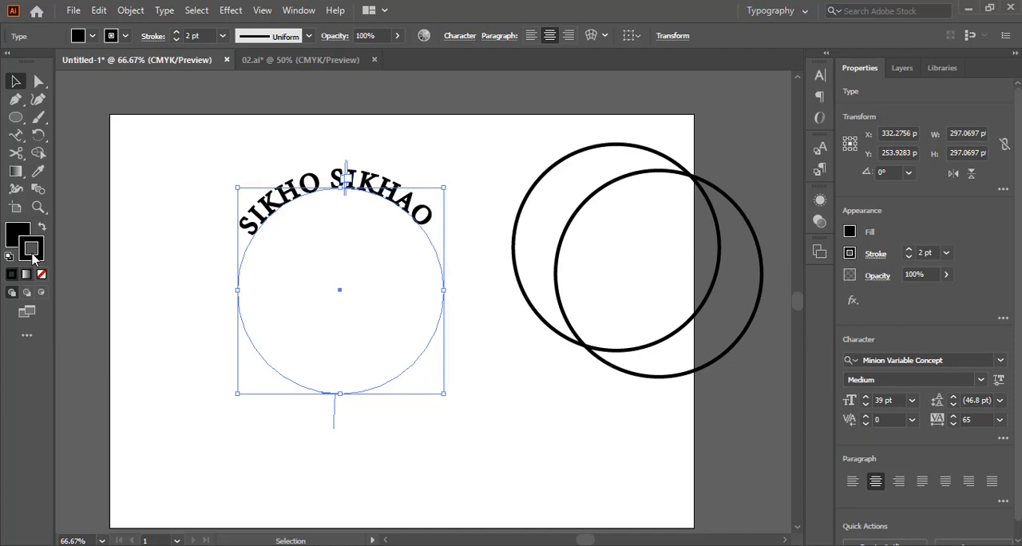
{"action": "left_click", "coordinate": [18, 239]}
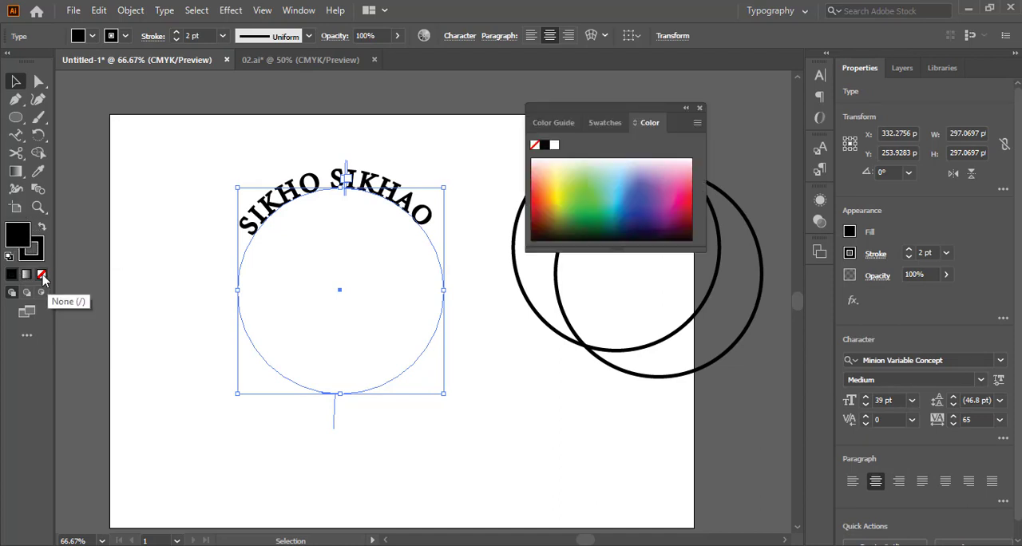
{"action": "left_click", "coordinate": [42, 274]}
{"action": "left_click", "coordinate": [186, 201]}
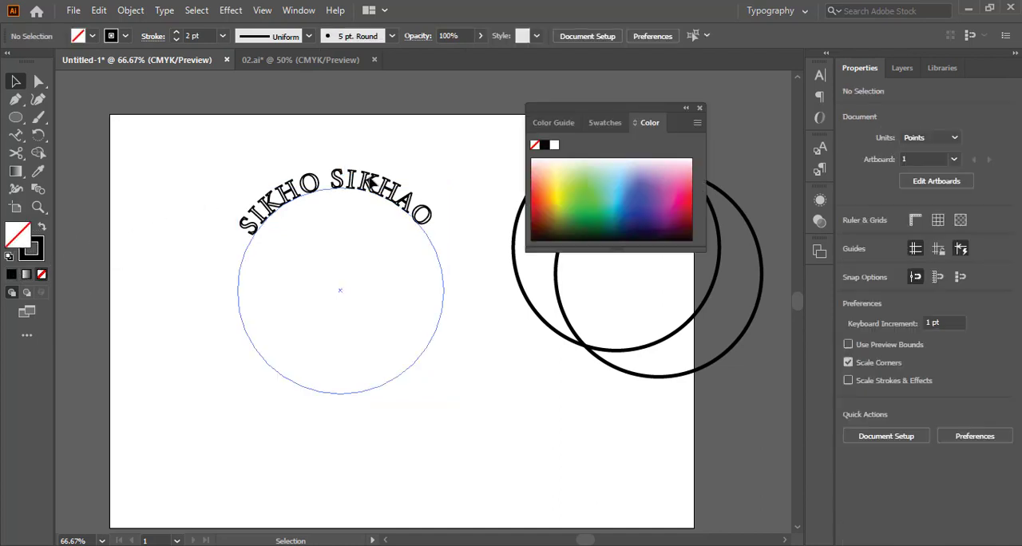
{"action": "left_click", "coordinate": [700, 108]}
{"action": "key", "text": "ctrl+z"}
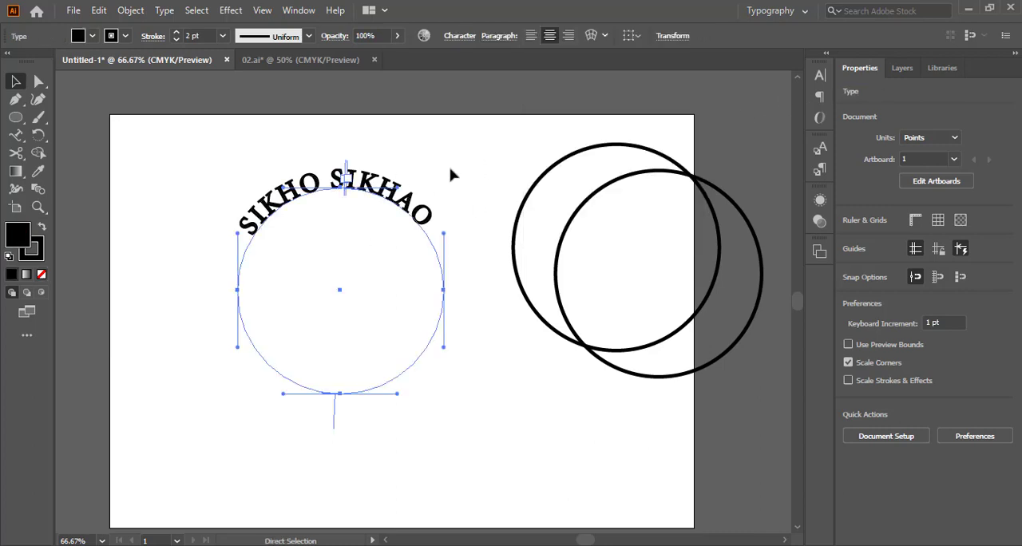
{"action": "left_click", "coordinate": [453, 172]}
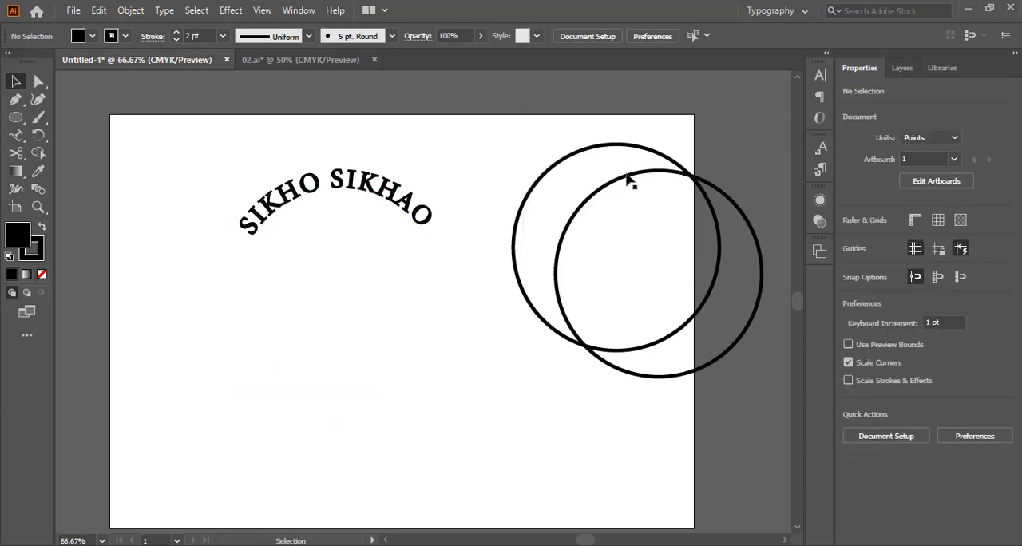
Place the lower of the two overlapping circles exactly over the text's circle path and set its stroke to 3 pt
{"action": "left_click_drag", "start_coordinate": [589, 174], "coordinate": [312, 203]}
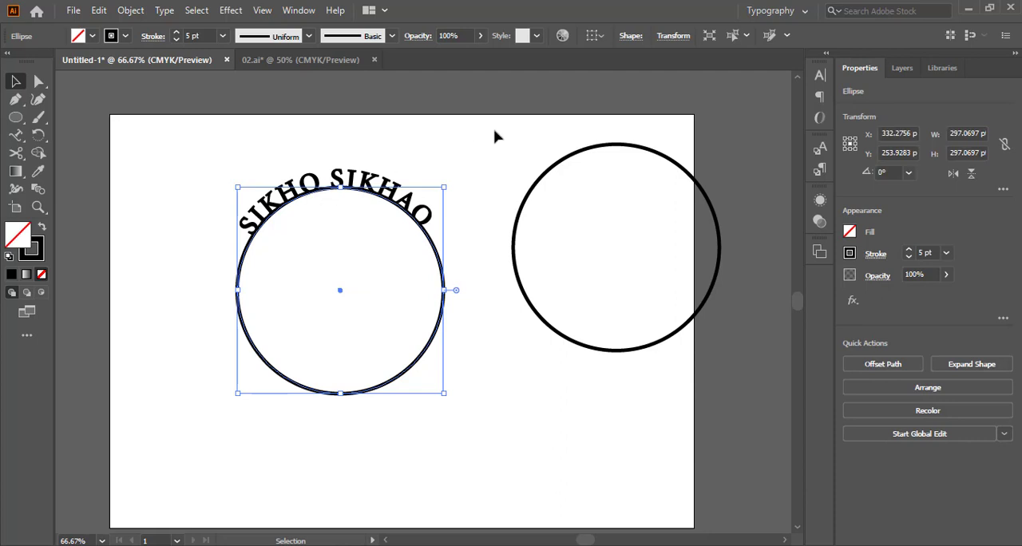
{"action": "left_click", "coordinate": [461, 158]}
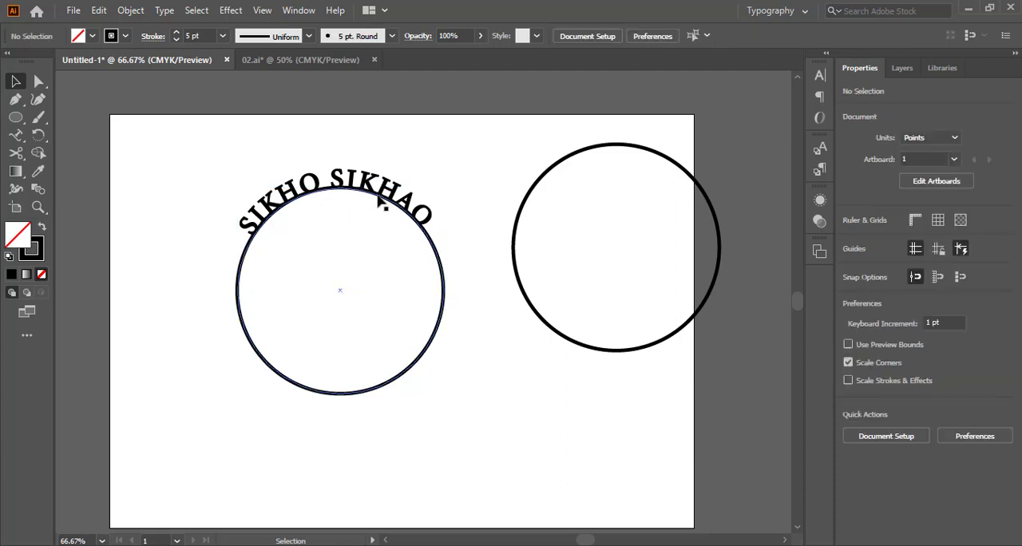
{"action": "left_click", "coordinate": [380, 200]}
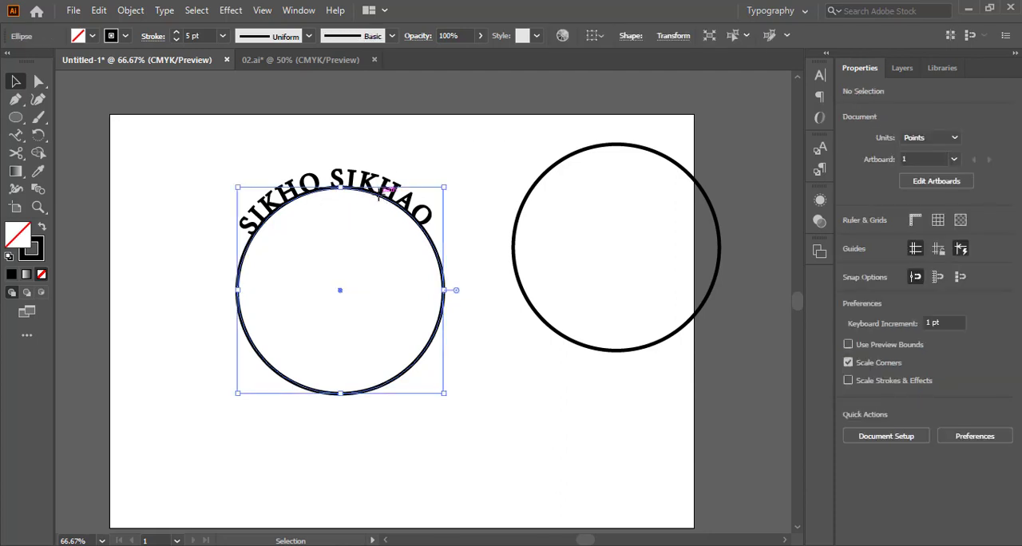
{"action": "left_click", "coordinate": [211, 37]}
{"action": "scroll", "coordinate": [212, 36], "scroll_direction": "down", "scroll_amount": 2}
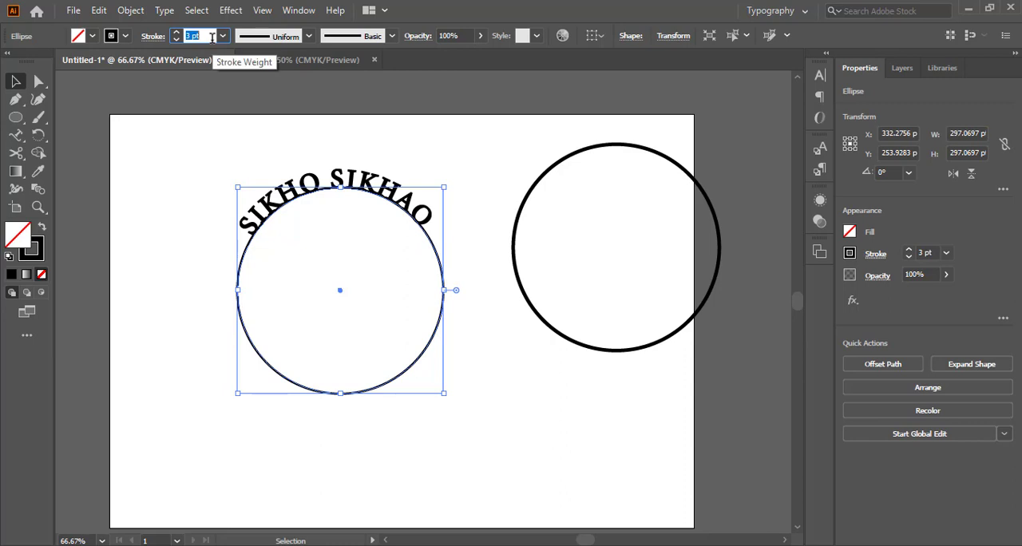
{"action": "left_click", "coordinate": [351, 101]}
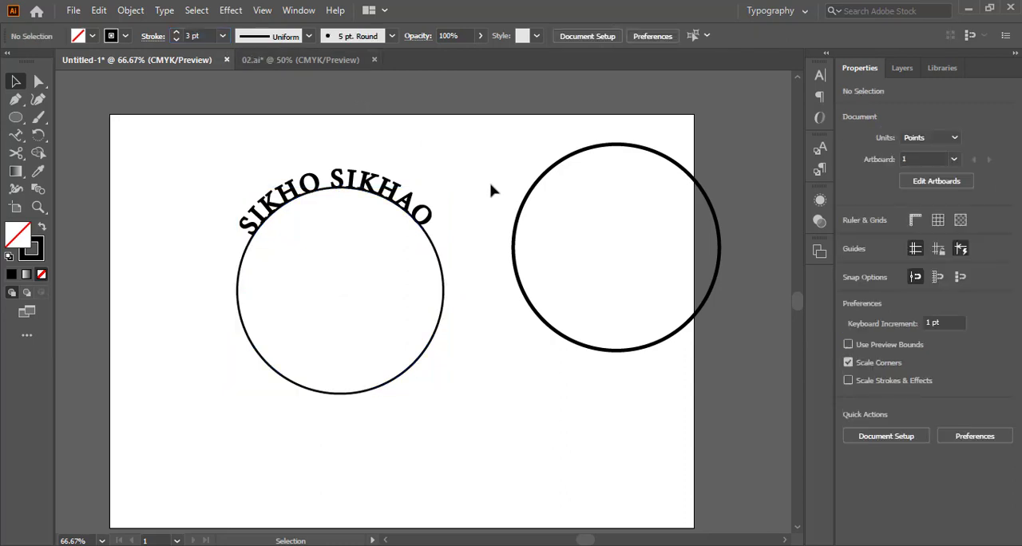
{"action": "left_click", "coordinate": [425, 229]}
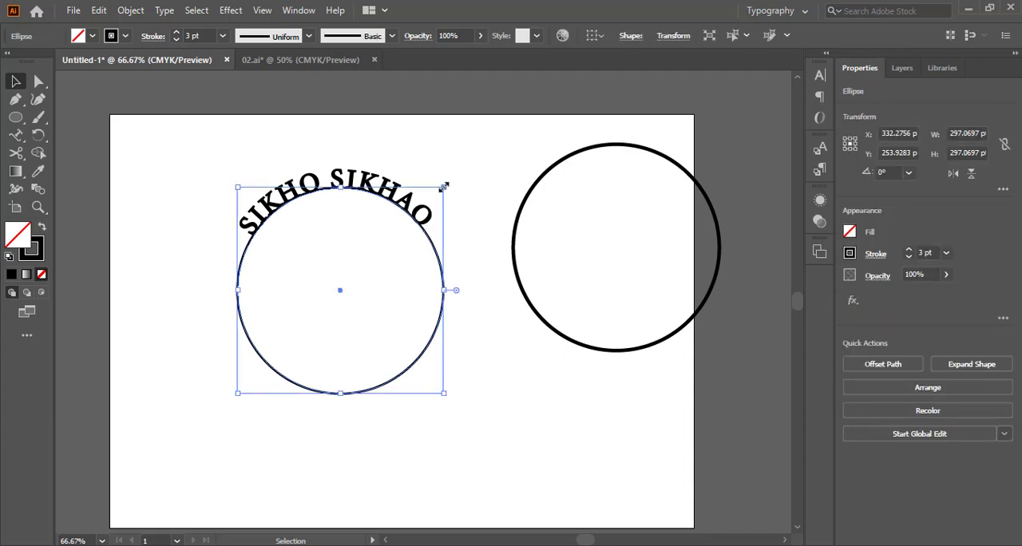
{"action": "left_click", "coordinate": [485, 223]}
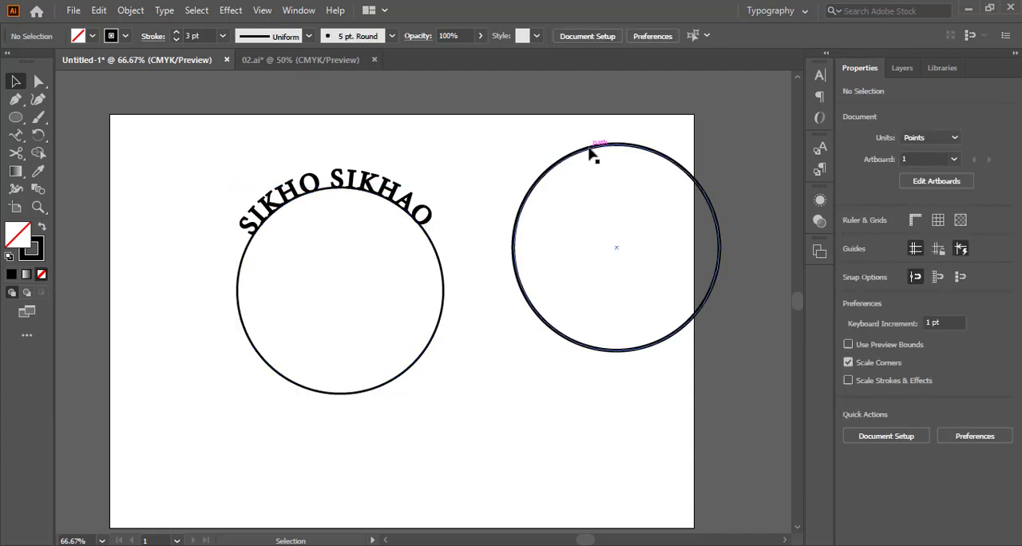
Place the remaining separate circle over the text's circle path and enlarge it from its centre to about 363 pt, enclosing the text
{"action": "left_click_drag", "start_coordinate": [595, 155], "coordinate": [316, 199]}
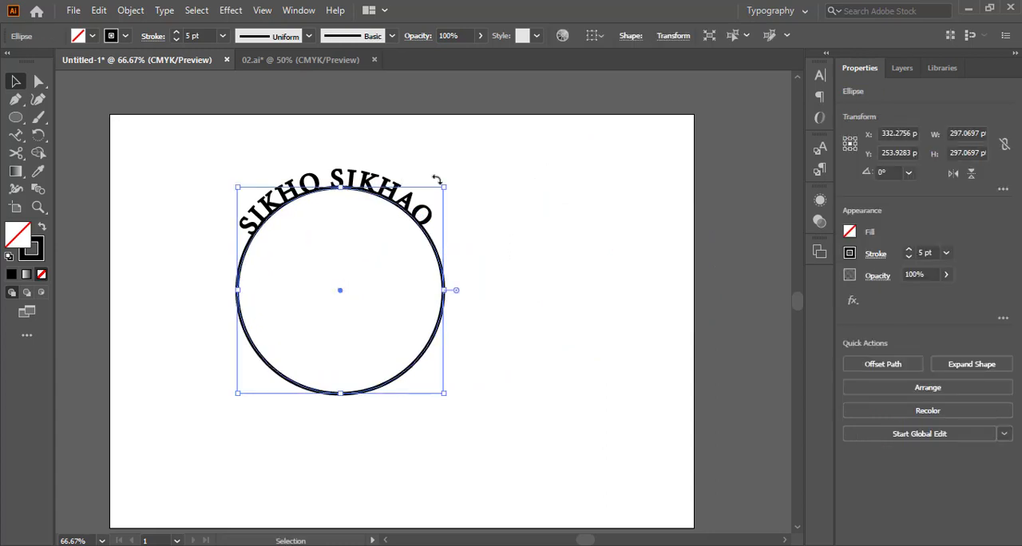
{"action": "left_click_drag", "start_coordinate": [445, 187], "coordinate": [469, 161]}
{"action": "left_click", "coordinate": [500, 190]}
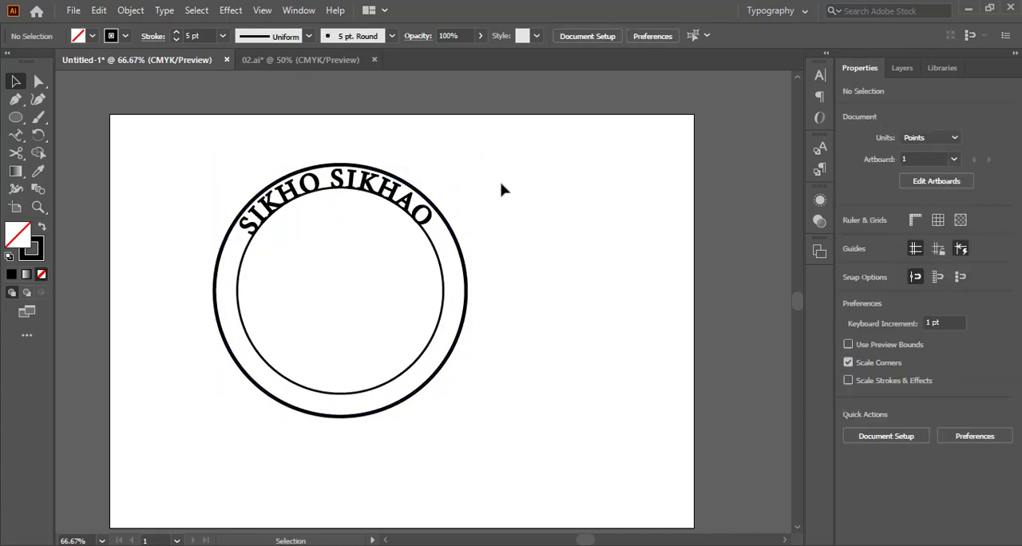
Shrink the inner 3 pt circle proportionally from its centre to about 277 pt in diameter
{"action": "left_click", "coordinate": [414, 215]}
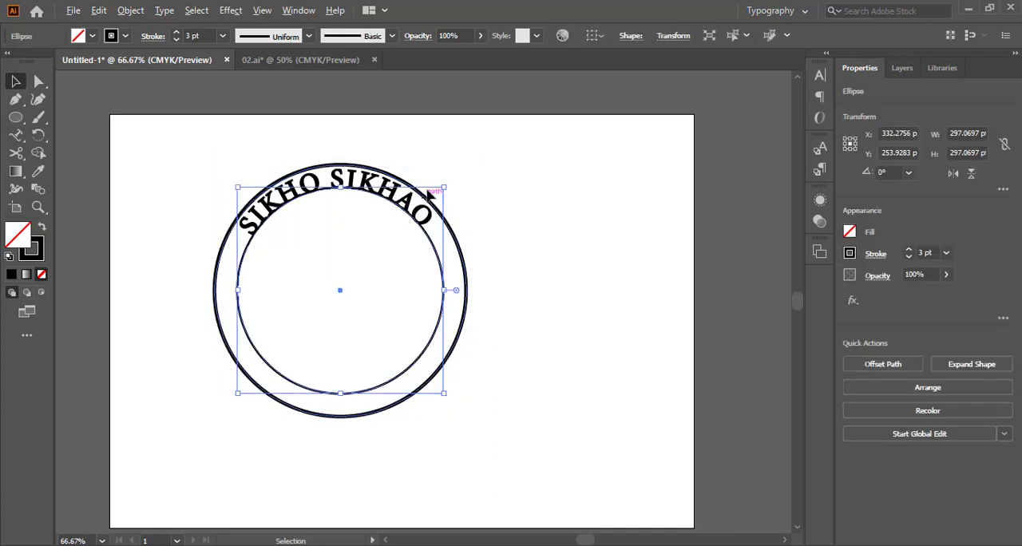
{"action": "left_click_drag", "start_coordinate": [445, 188], "coordinate": [440, 195]}
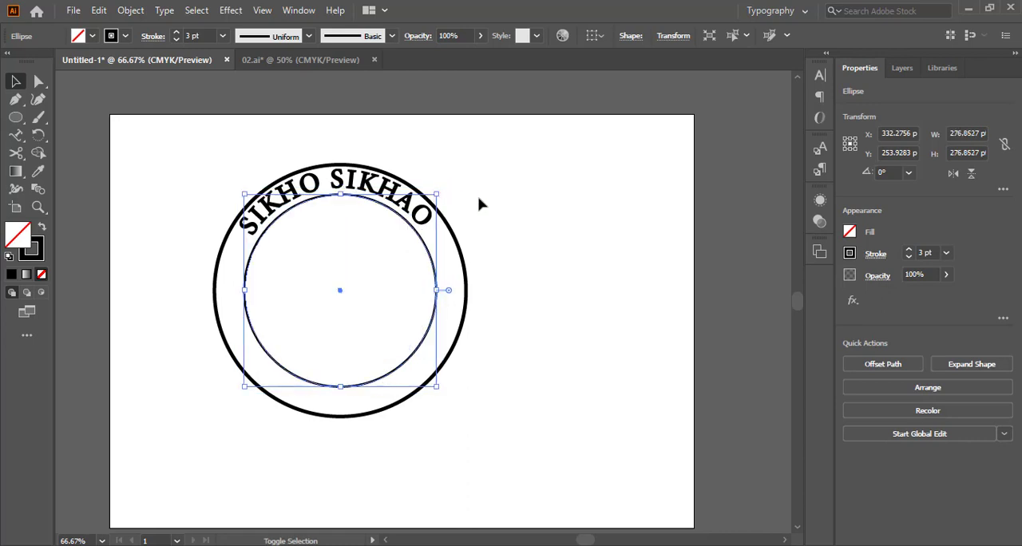
{"action": "left_click", "coordinate": [479, 205]}
Scale the "SIKHO SIKHAO" type and its path down from the centre so the path matches the inner circle
{"action": "left_click", "coordinate": [376, 194]}
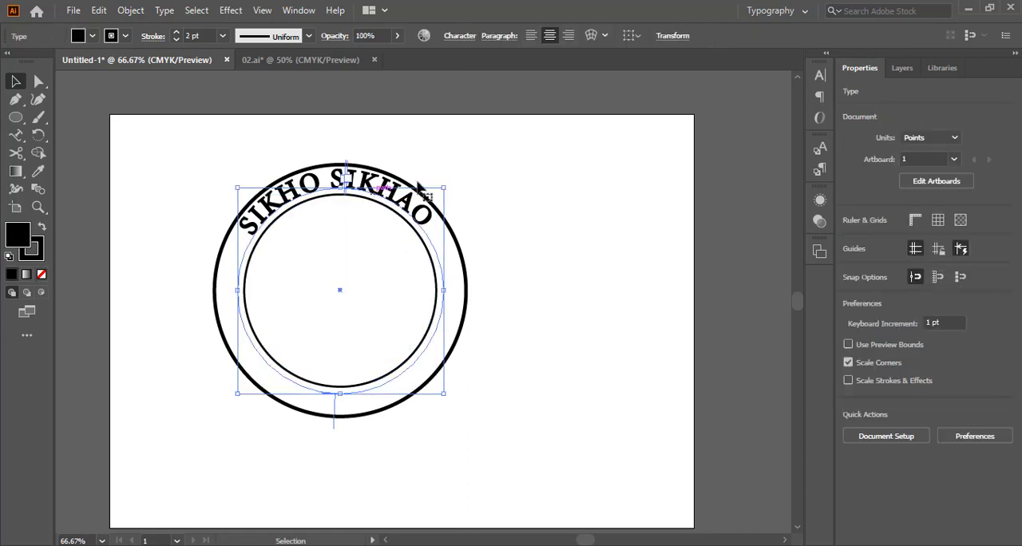
{"action": "left_click_drag", "start_coordinate": [445, 188], "coordinate": [448, 197]}
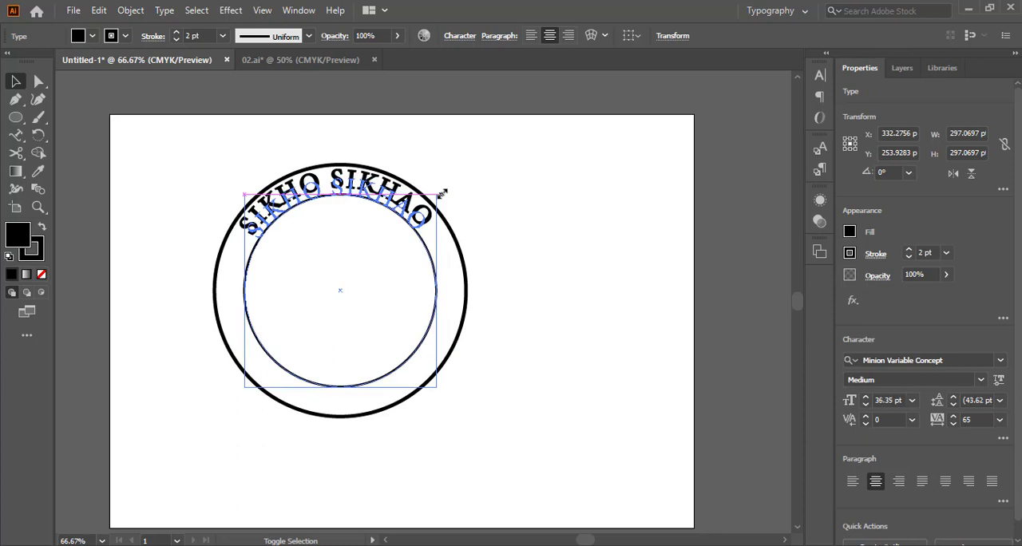
{"action": "left_click", "coordinate": [491, 202]}
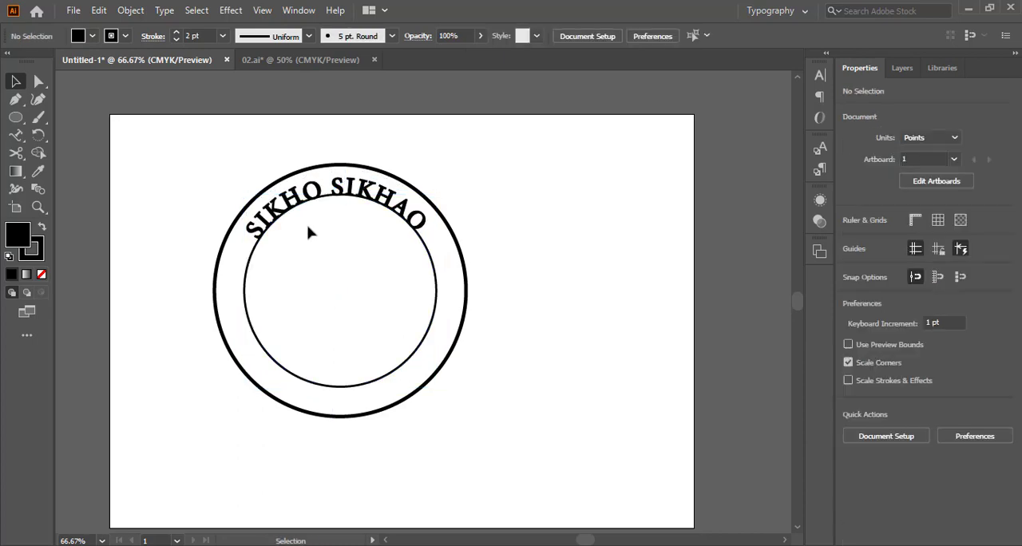
Look at the ring of type between two circles in 02.ai and return to the Untitled-1 document
{"action": "scroll", "coordinate": [311, 231], "scroll_direction": "up", "scroll_amount": 1}
{"action": "left_click", "coordinate": [309, 67]}
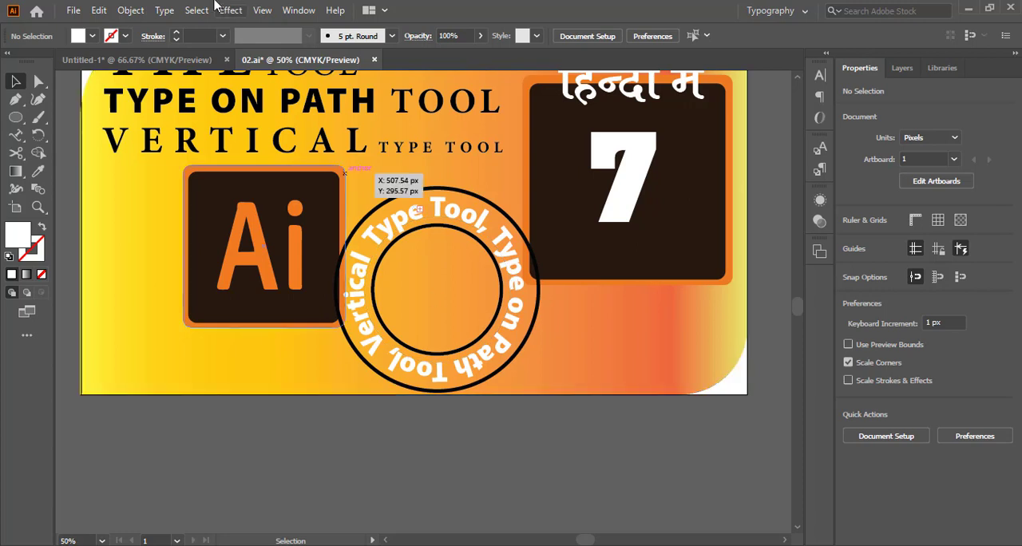
{"action": "left_click", "coordinate": [176, 61]}
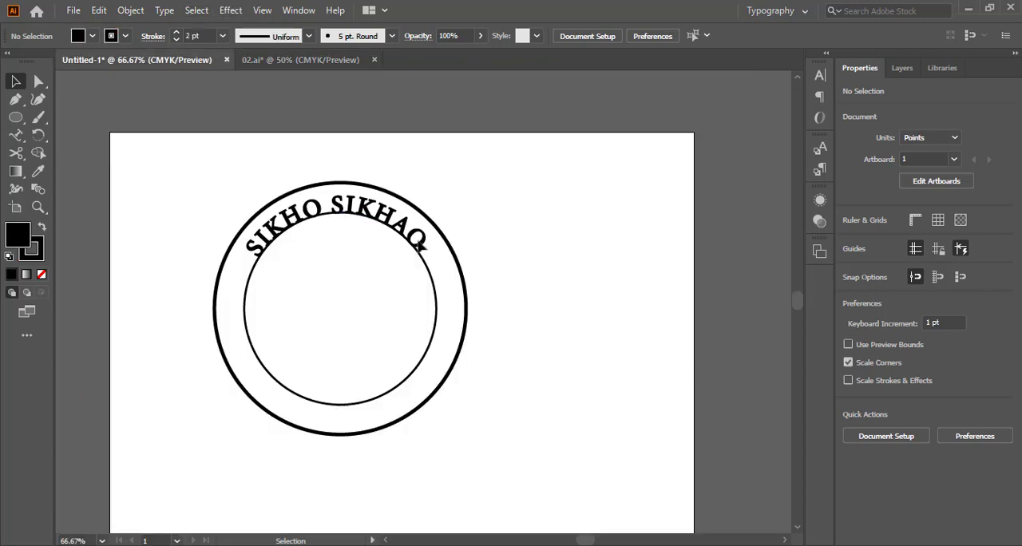
Undo the resizing of the inner circle and text, then delete both, keeping only the outer circle
{"action": "left_click", "coordinate": [418, 245]}
{"action": "left_click", "coordinate": [416, 238]}
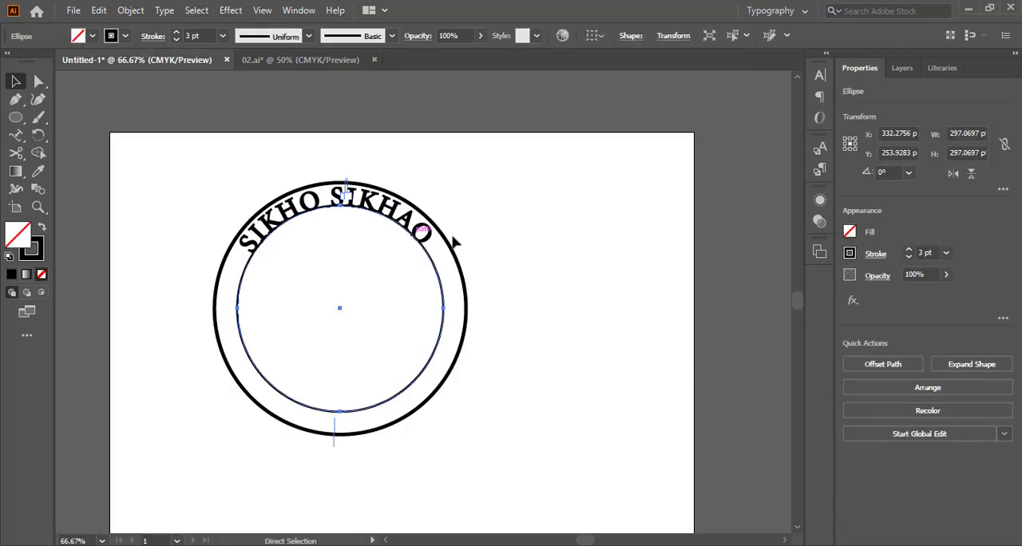
{"action": "left_click", "coordinate": [478, 238]}
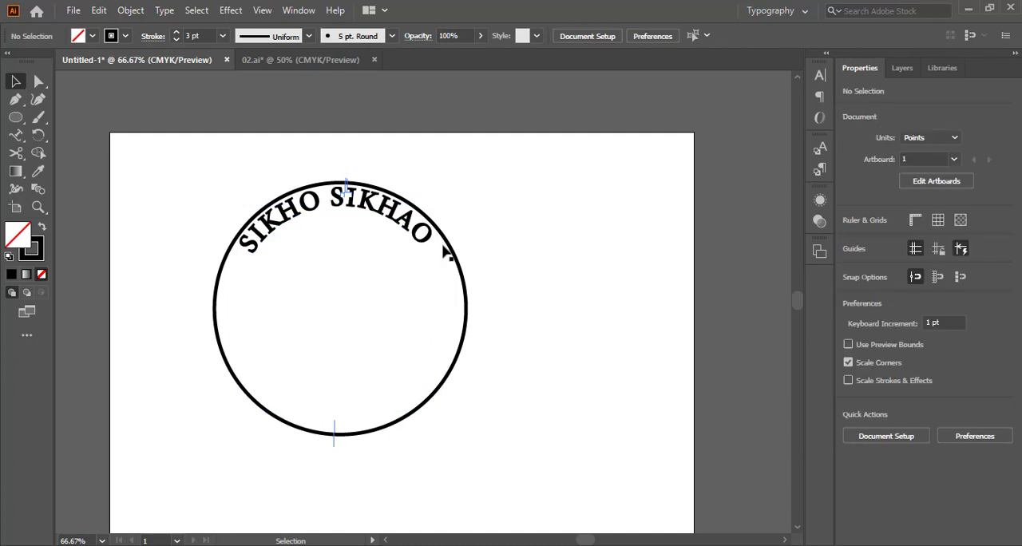
{"action": "left_click", "coordinate": [397, 226]}
{"action": "key", "text": "Delete"}
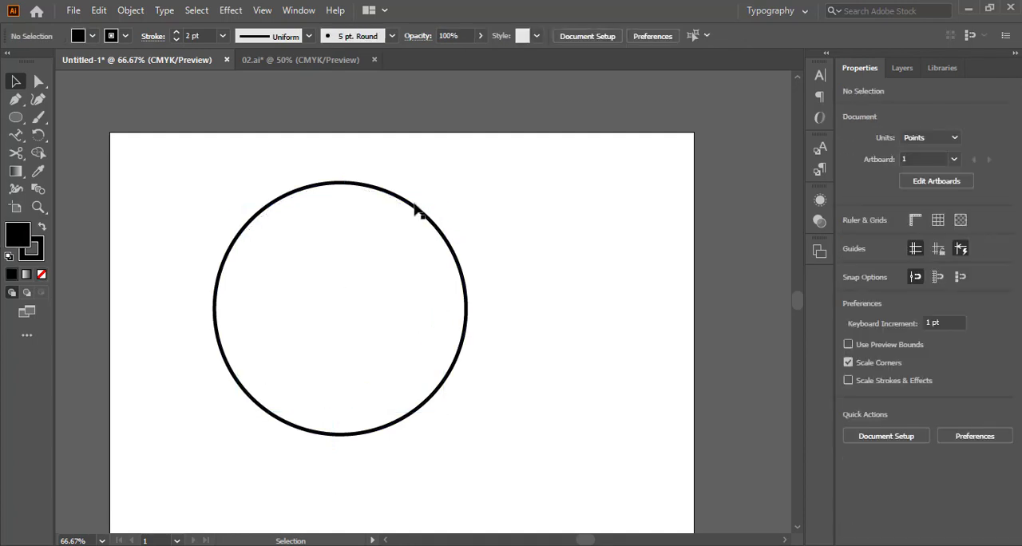
Select the remaining circle and try starting text inside it with the Type on a Path tool, dismissing the alerts
{"action": "left_click", "coordinate": [414, 209]}
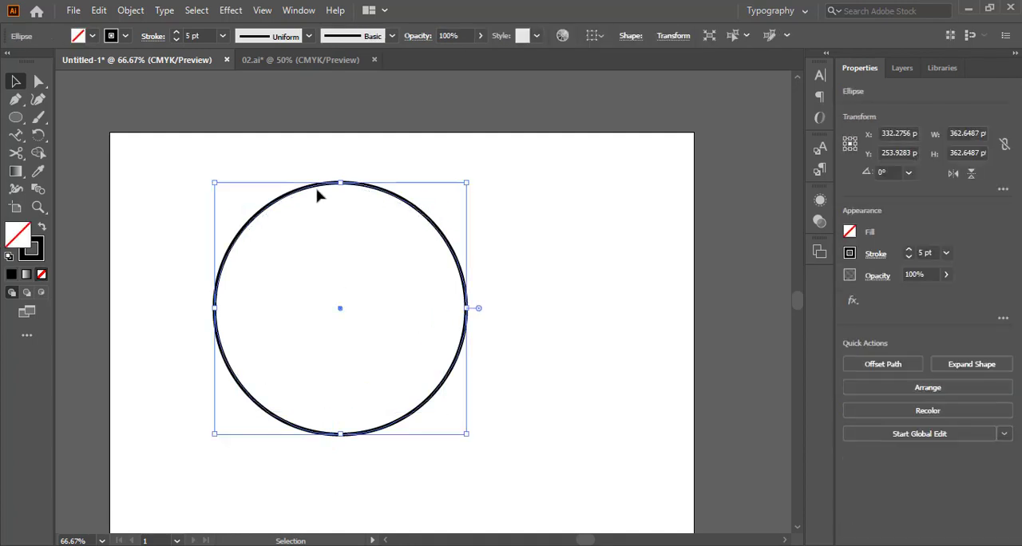
{"action": "left_click", "coordinate": [14, 137]}
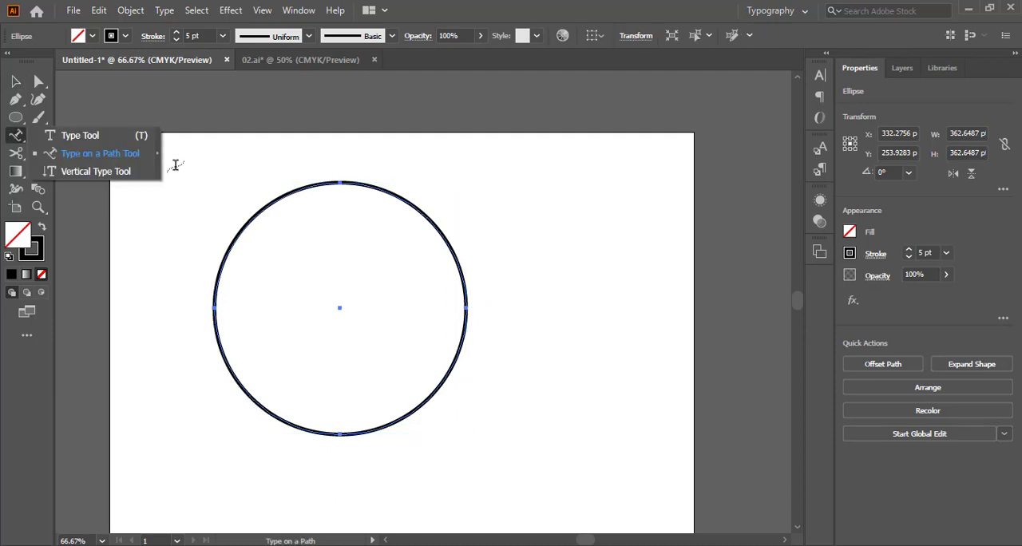
{"action": "left_click", "coordinate": [80, 153]}
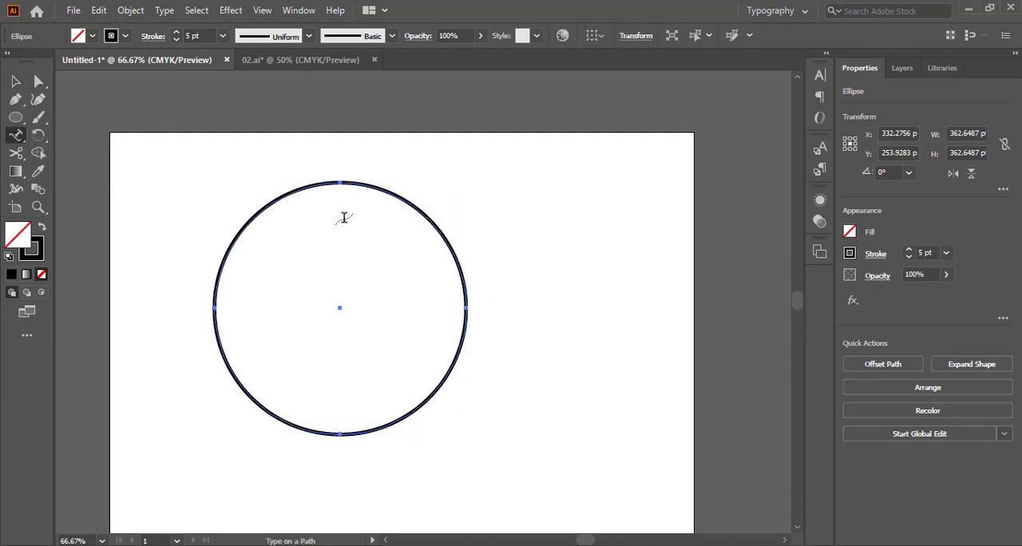
{"action": "left_click", "coordinate": [317, 281]}
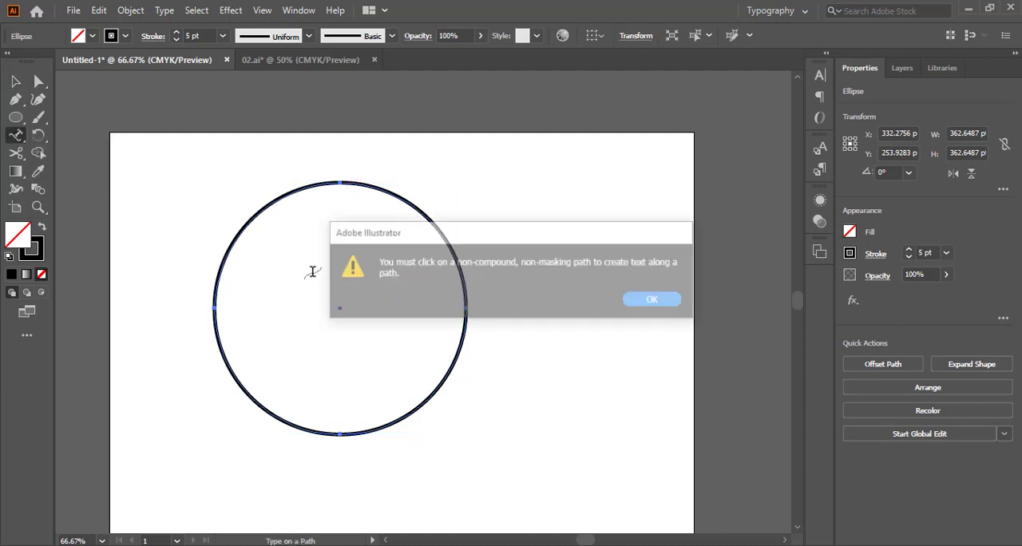
{"action": "left_click", "coordinate": [670, 307]}
{"action": "left_click", "coordinate": [280, 221]}
{"action": "left_click", "coordinate": [655, 304]}
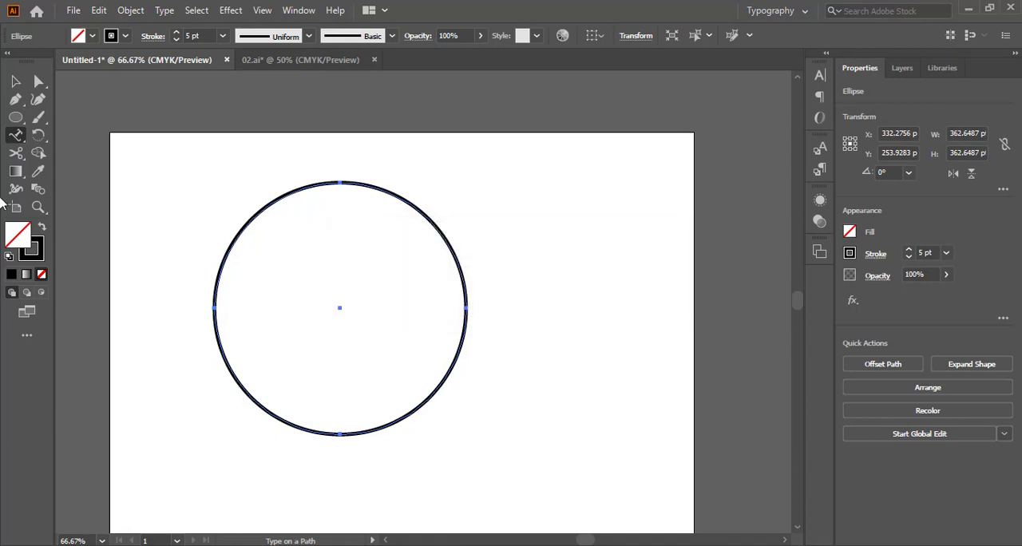
Convert the circle into an area type container filled with placeholder text using the Type tool
{"action": "left_click_drag", "start_coordinate": [17, 145], "coordinate": [76, 135]}
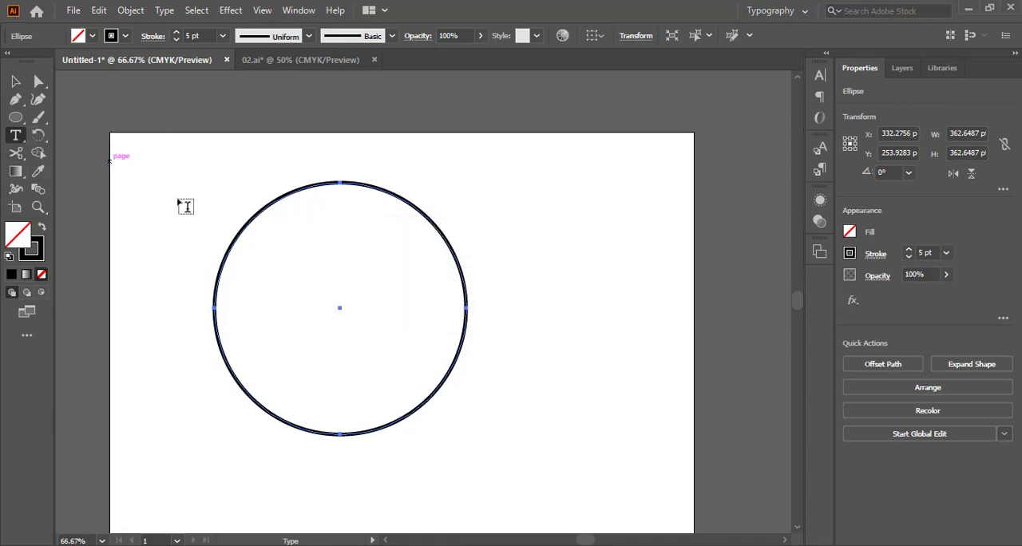
{"action": "key", "text": "ctrl+1"}
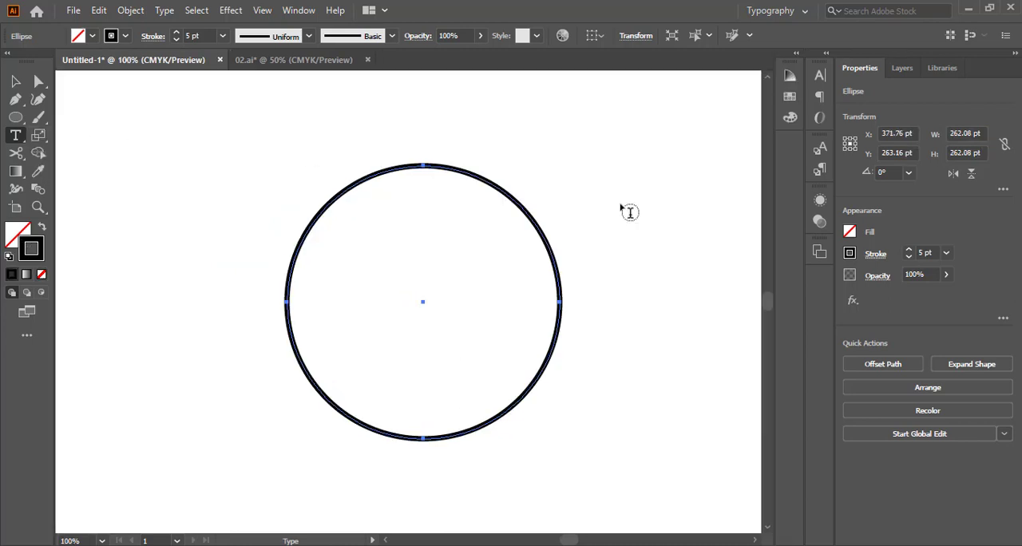
{"action": "left_click", "coordinate": [439, 174]}
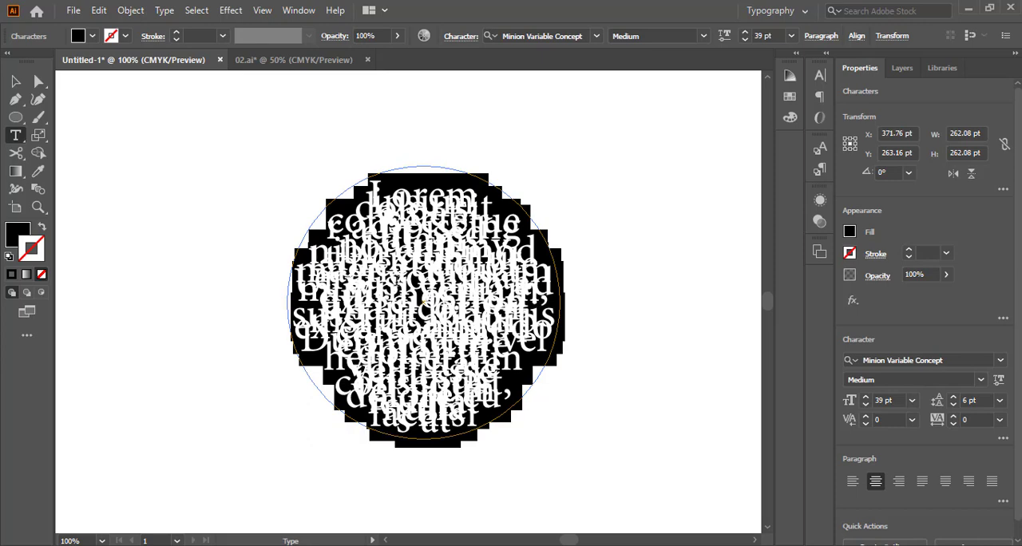
Reduce the circle text's font size to 21 pt and set its leading to Auto
{"action": "left_click", "coordinate": [895, 399]}
{"action": "key", "text": "Down"}
{"action": "key", "text": "Down"}
{"action": "key", "text": "Down"}
{"action": "key", "text": "Down"}
{"action": "key", "text": "Down"}
{"action": "key", "text": "Down"}
{"action": "key", "text": "Down"}
{"action": "key", "text": "Down"}
{"action": "key", "text": "Down"}
{"action": "key", "text": "Down"}
{"action": "key", "text": "Down"}
{"action": "key", "text": "Down"}
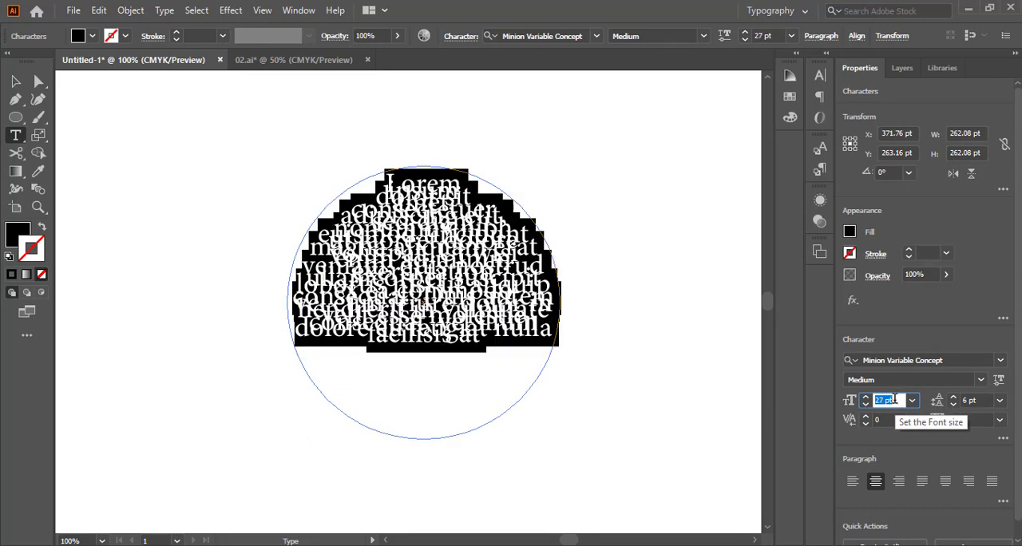
{"action": "key", "text": "Down"}
{"action": "key", "text": "Down"}
{"action": "key", "text": "Down"}
{"action": "key", "text": "Down"}
{"action": "key", "text": "Down"}
{"action": "key", "text": "Down"}
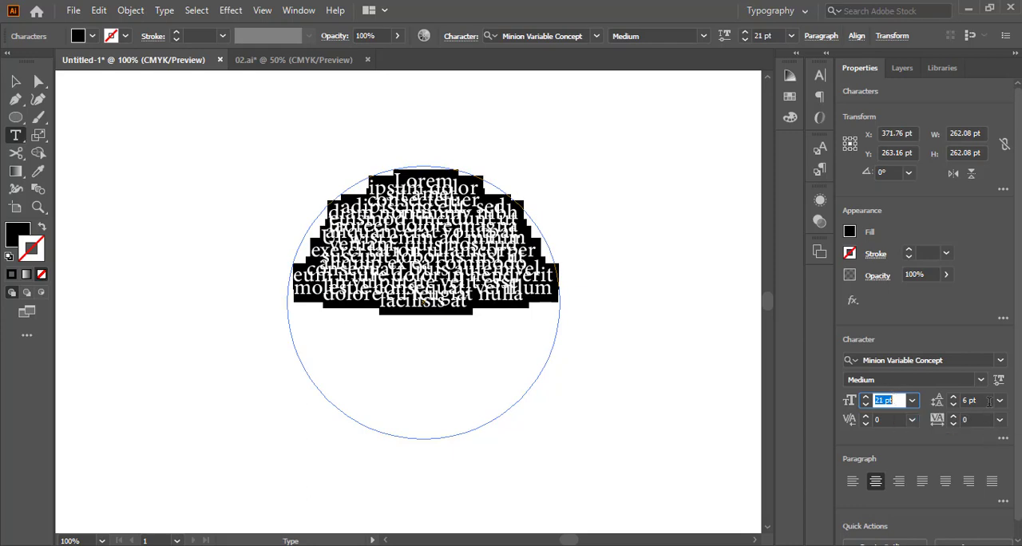
{"action": "left_click", "coordinate": [1000, 400]}
{"action": "left_click", "coordinate": [979, 131]}
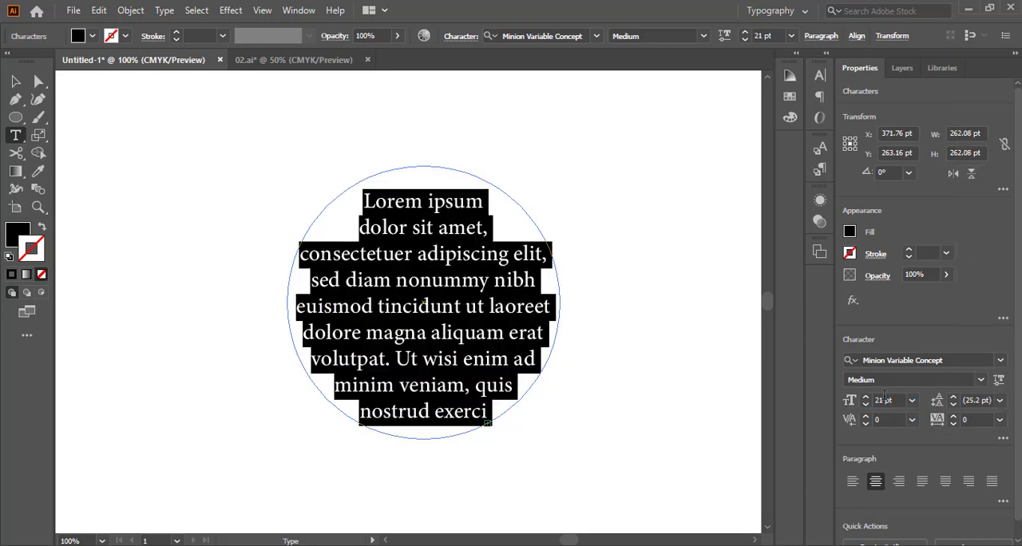
Reduce the circle text's font size to 6 pt and finish editing the text
{"action": "left_click", "coordinate": [885, 400]}
{"action": "key", "text": "Down"}
{"action": "key", "text": "Down"}
{"action": "key", "text": "Down"}
{"action": "key", "text": "Down"}
{"action": "key", "text": "Down"}
{"action": "key", "text": "Down"}
{"action": "key", "text": "Down"}
{"action": "key", "text": "Down"}
{"action": "key", "text": "Down"}
{"action": "key", "text": "Down"}
{"action": "key", "text": "Down"}
{"action": "key", "text": "Down"}
{"action": "key", "text": "Down"}
{"action": "key", "text": "Down"}
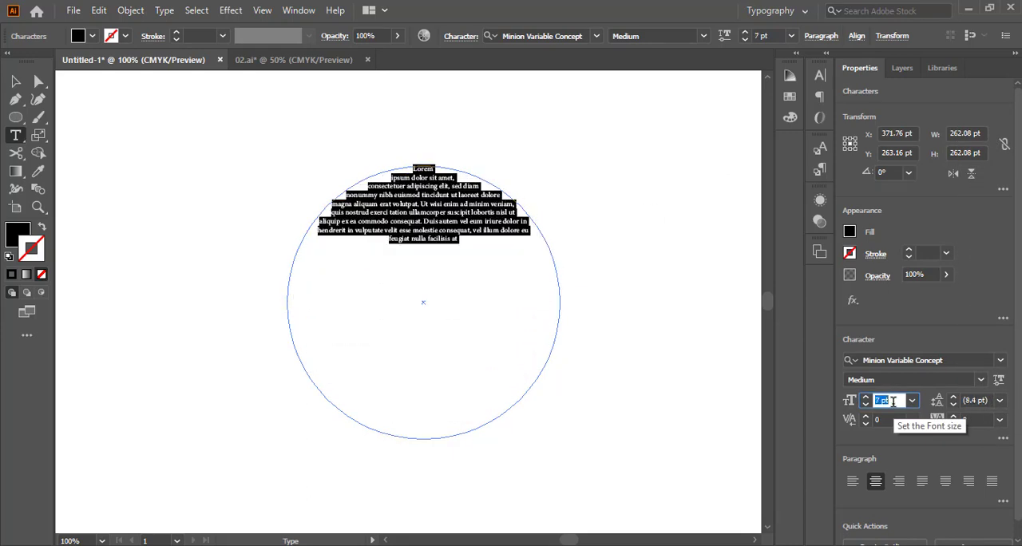
{"action": "key", "text": "Down"}
{"action": "key", "text": "Escape"}
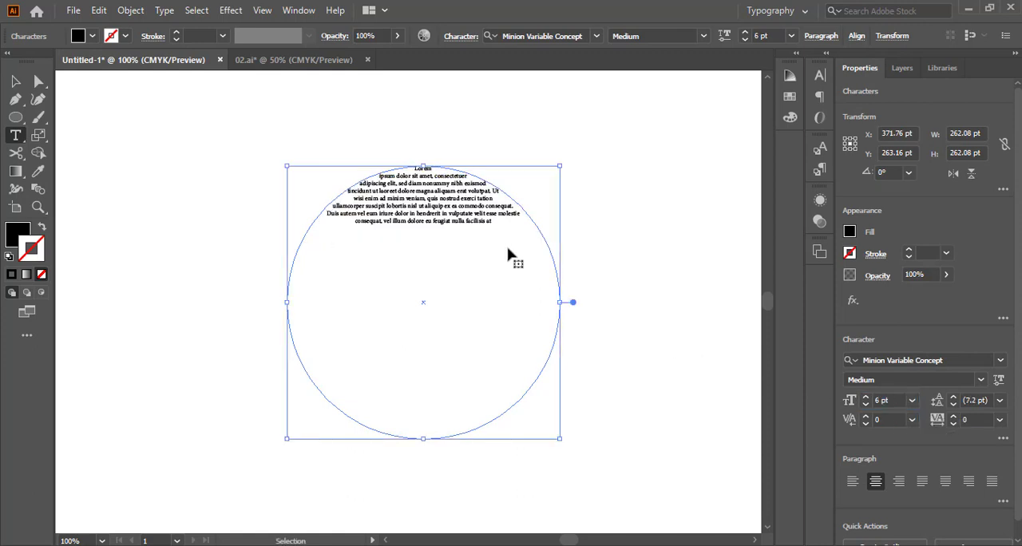
Paste repeated copies of the placeholder text after its last word until the whole circle is filled
{"action": "key", "text": "ctrl+a"}
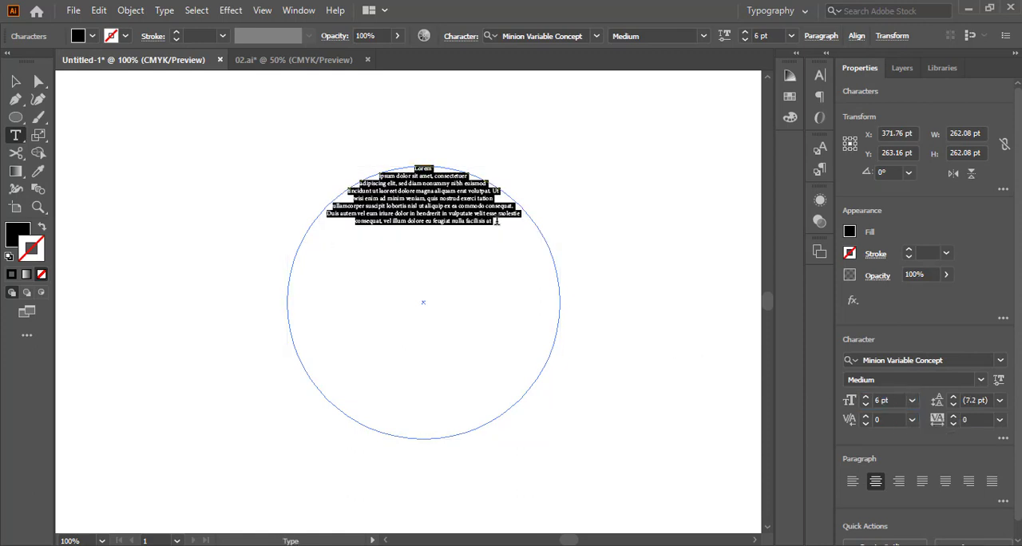
{"action": "left_click", "coordinate": [497, 222]}
{"action": "key", "text": "ctrl+v"}
{"action": "key", "text": "ctrl+v"}
{"action": "key", "text": "ctrl+v"}
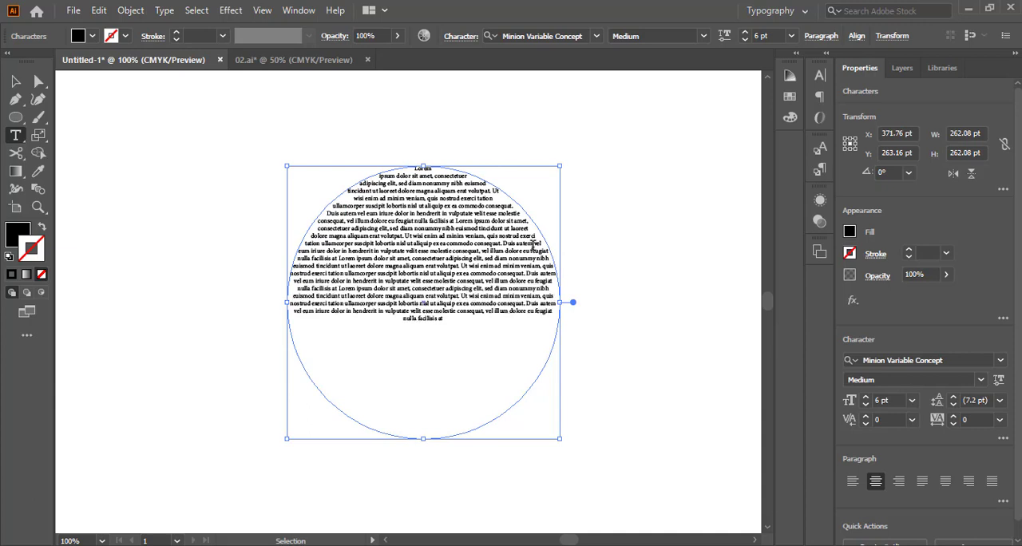
{"action": "key", "text": "ctrl+v"}
{"action": "key", "text": "ctrl+v"}
{"action": "key", "text": "ctrl+v"}
{"action": "key", "text": "ctrl+v"}
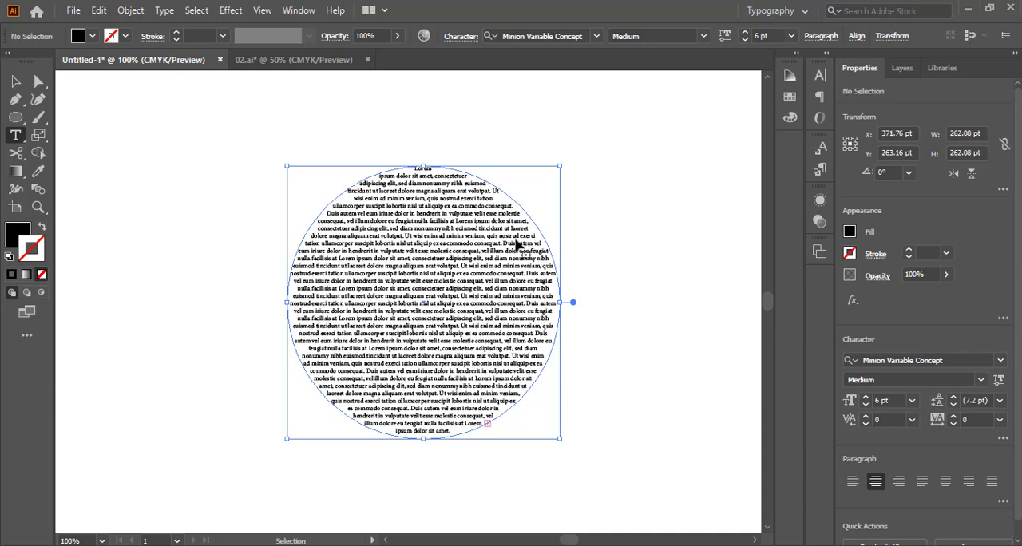
Justify all the text in the circle with the last line aligned left, then deselect it
{"action": "key", "text": "ctrl+a"}
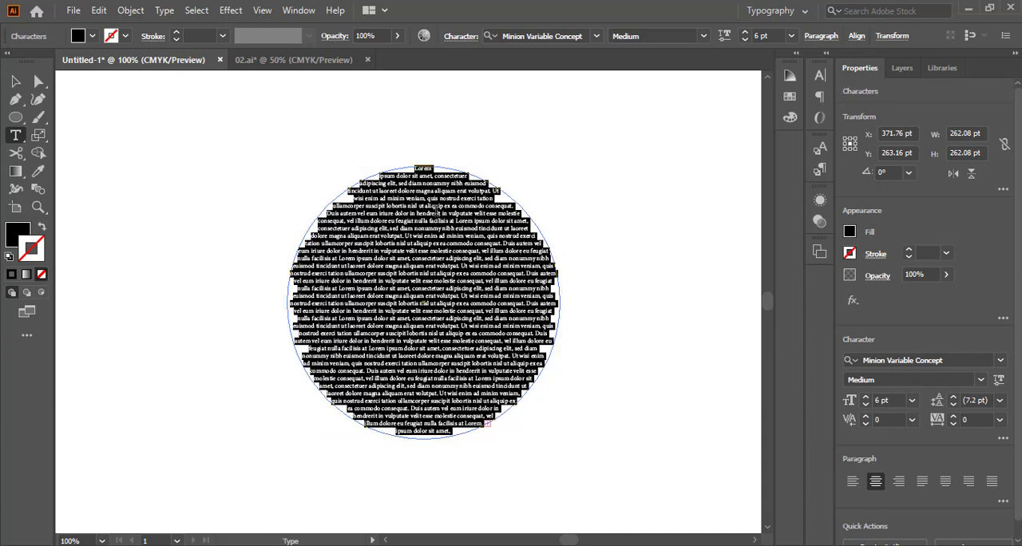
{"action": "left_click", "coordinate": [922, 482]}
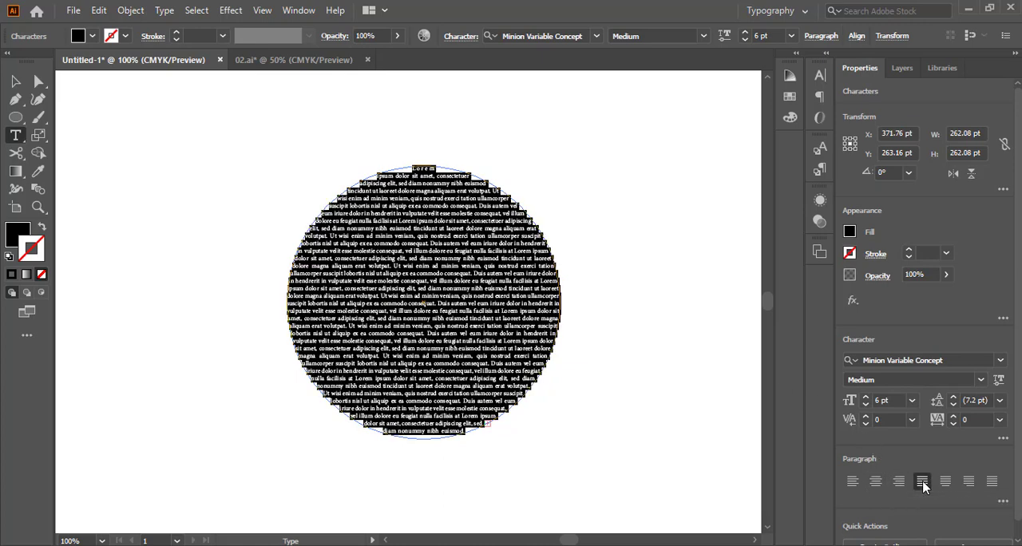
{"action": "left_click", "coordinate": [15, 81]}
{"action": "left_click", "coordinate": [239, 121]}
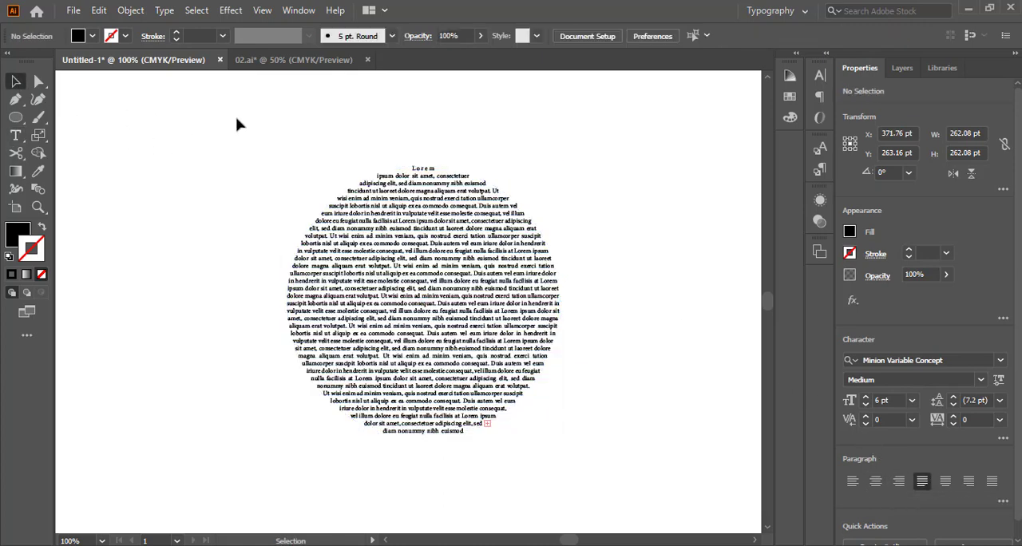
Move the circular text block up and to the left on the artboard and deselect it
{"action": "left_click_drag", "start_coordinate": [473, 272], "coordinate": [464, 245]}
{"action": "left_click", "coordinate": [504, 201]}
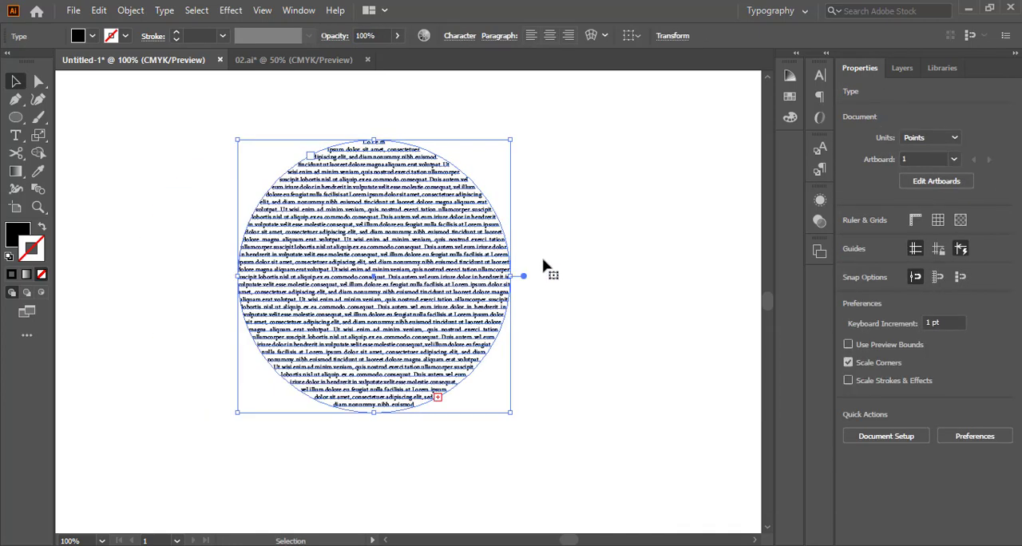
{"action": "left_click", "coordinate": [553, 254]}
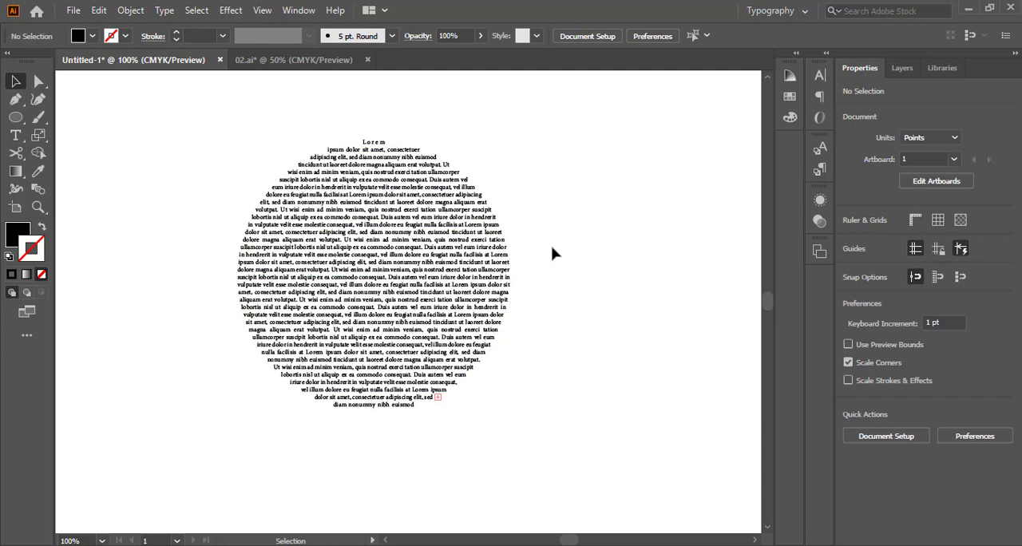
Draw a black rectangle about 173 pt wide and 59 pt high beside the upper part of the circular text
{"action": "left_click", "coordinate": [16, 137]}
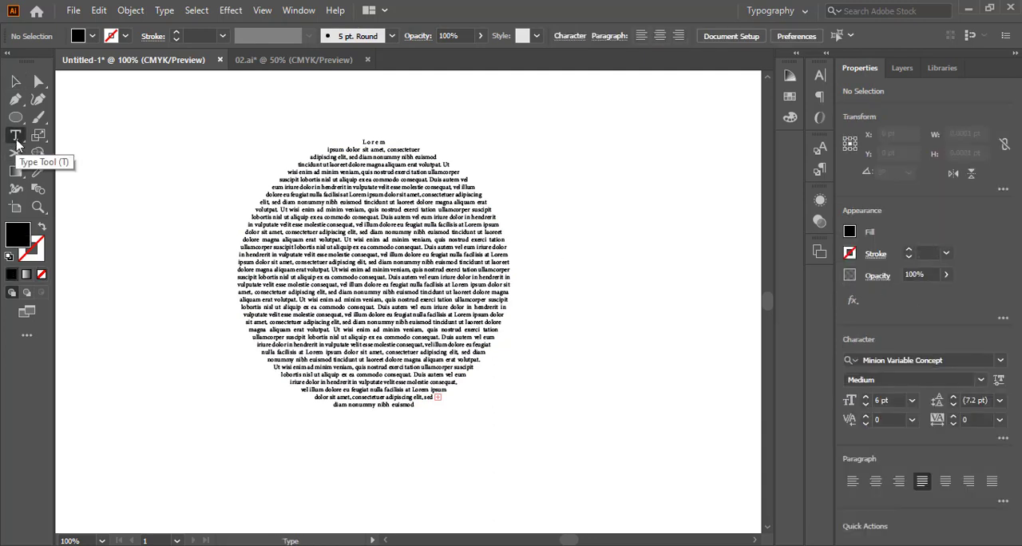
{"action": "left_click", "coordinate": [17, 118]}
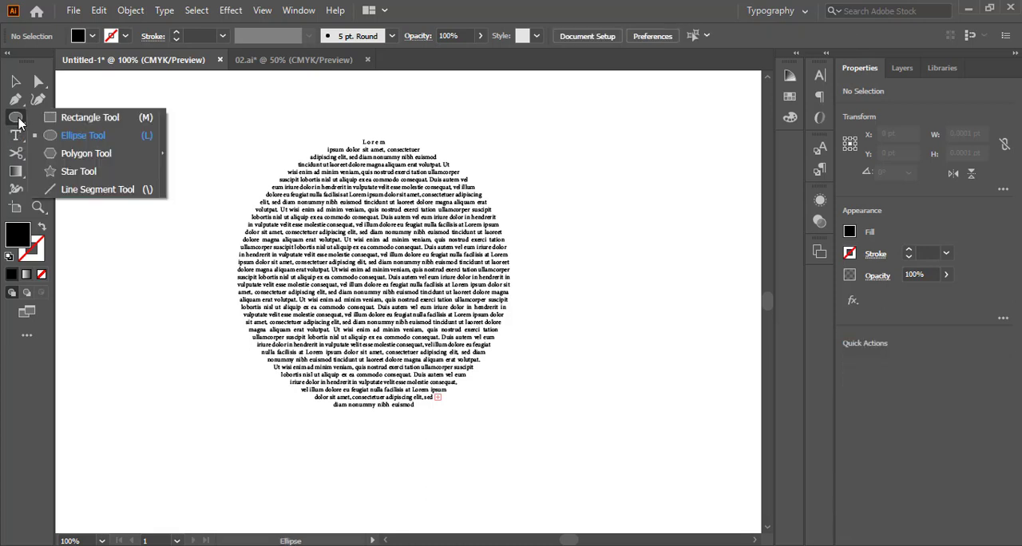
{"action": "left_click", "coordinate": [84, 117]}
{"action": "left_click_drag", "start_coordinate": [536, 126], "coordinate": [716, 188]}
{"action": "left_click_drag", "start_coordinate": [671, 166], "coordinate": [603, 177]}
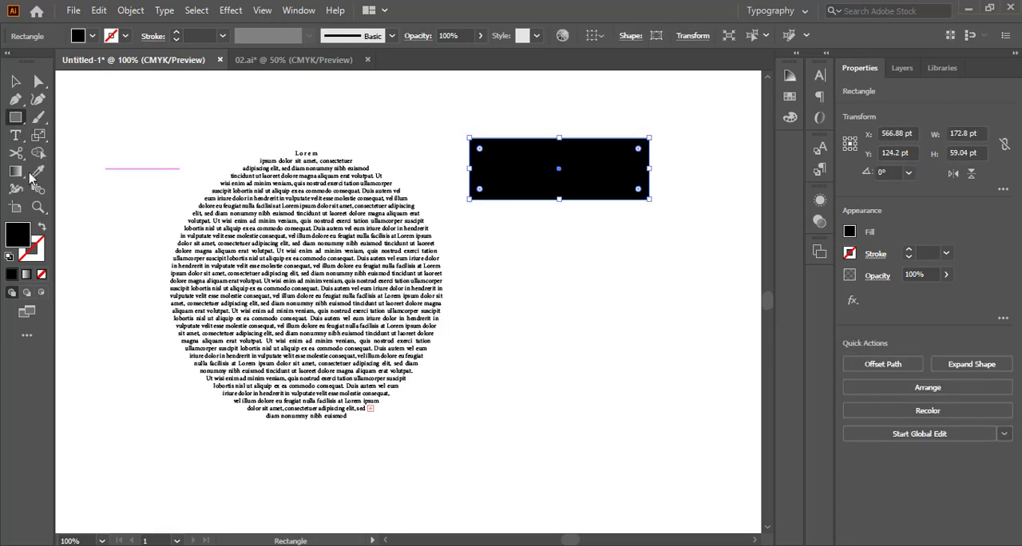
Add the point text "FDSFSDFSFS" below the black rectangle
{"action": "left_click", "coordinate": [15, 135]}
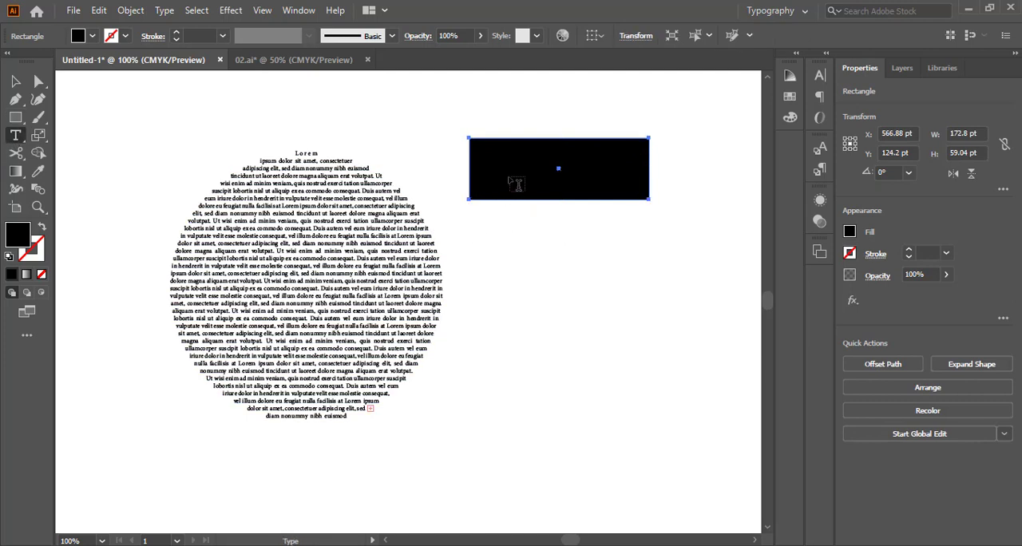
{"action": "left_click", "coordinate": [547, 286]}
{"action": "type", "text": "FDSFSDFSFS"}
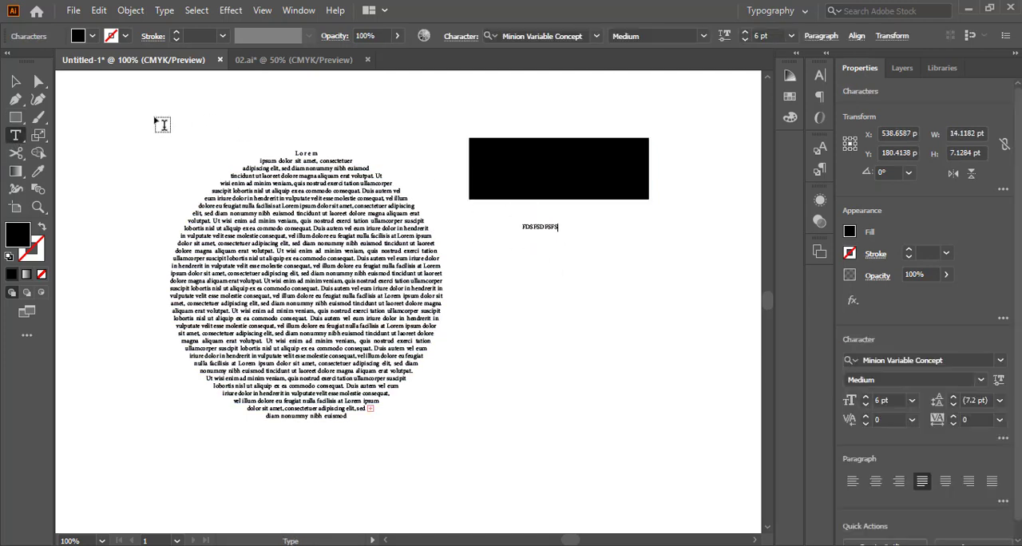
Scale the "FDSFSDFSFS" text up to about 131 pt wide and place it just below the black rectangle
{"action": "left_click", "coordinate": [15, 80]}
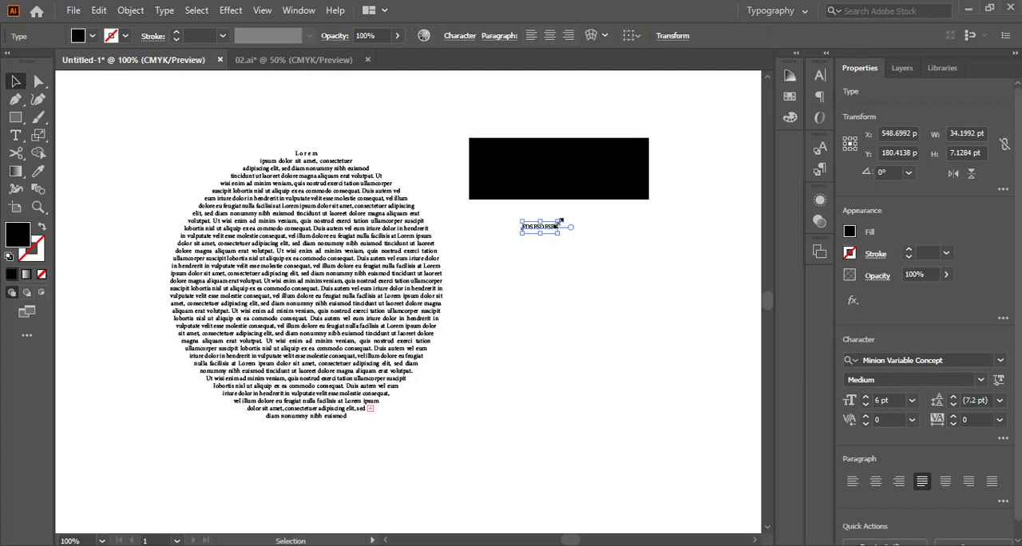
{"action": "left_click_drag", "start_coordinate": [559, 220], "coordinate": [605, 205]}
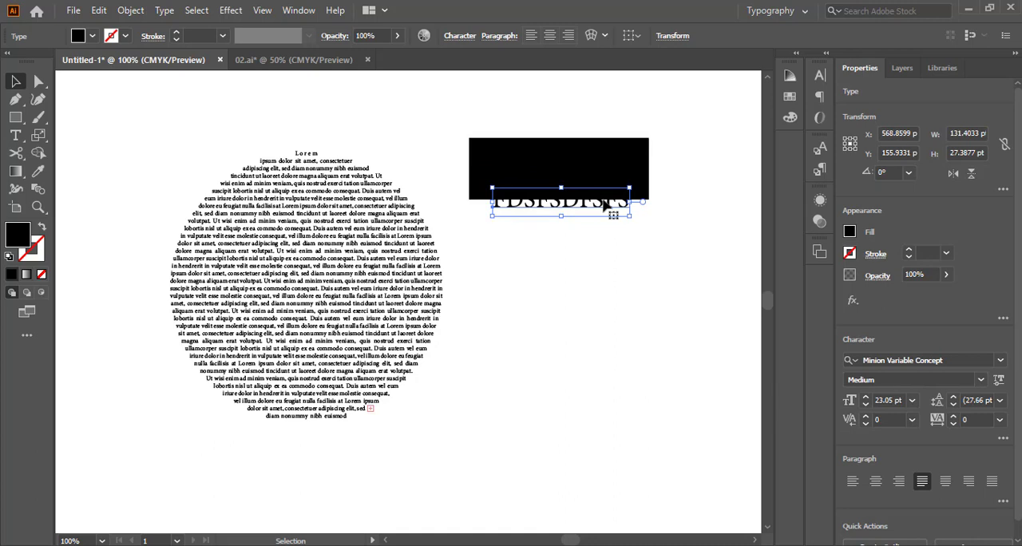
{"action": "left_click", "coordinate": [597, 168]}
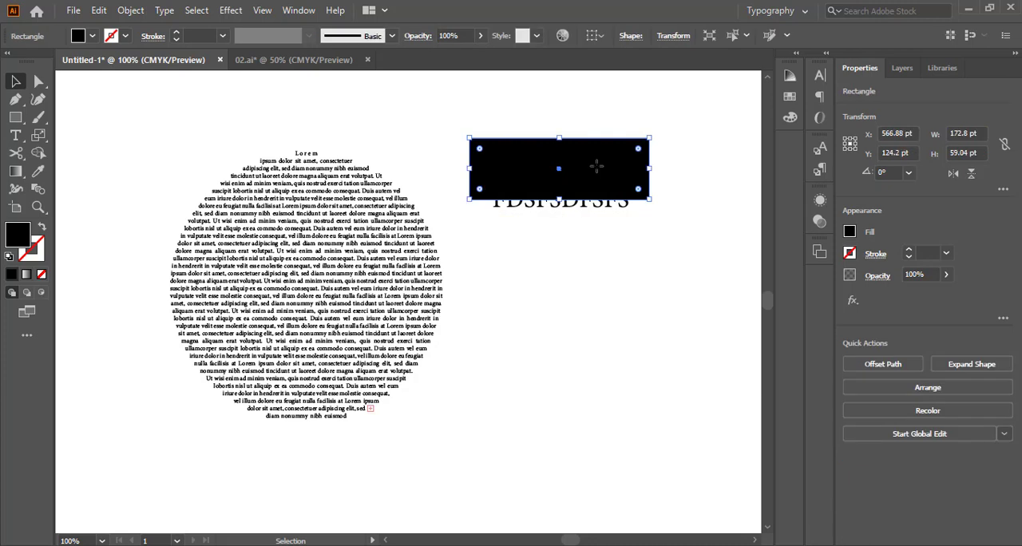
{"action": "left_click_drag", "start_coordinate": [589, 211], "coordinate": [591, 230]}
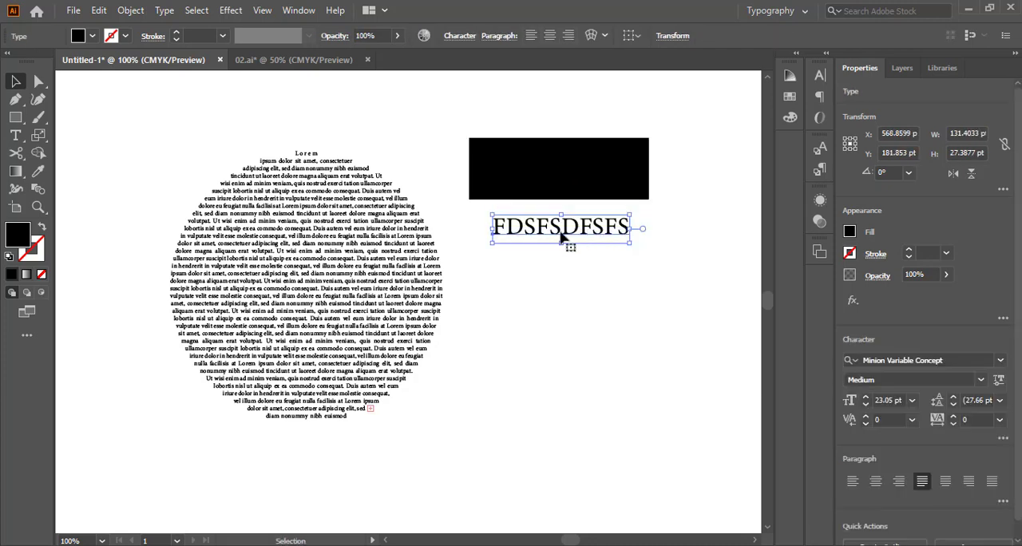
Select all the "FDSFSDFSFS" characters and set their fill to the red ED2E0F
{"action": "double_click", "coordinate": [552, 233]}
{"action": "double_click", "coordinate": [556, 227]}
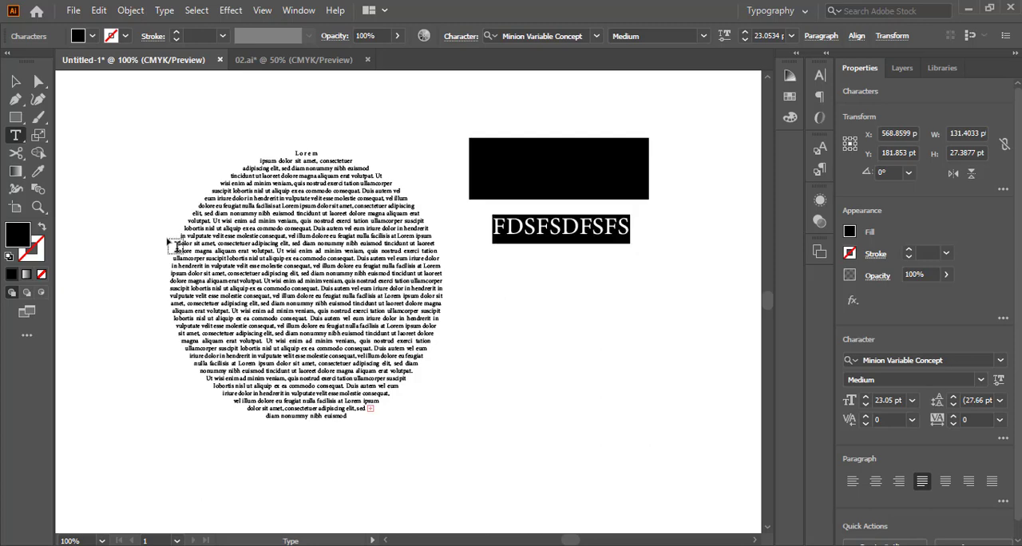
{"action": "double_click", "coordinate": [37, 243]}
{"action": "left_click", "coordinate": [441, 190]}
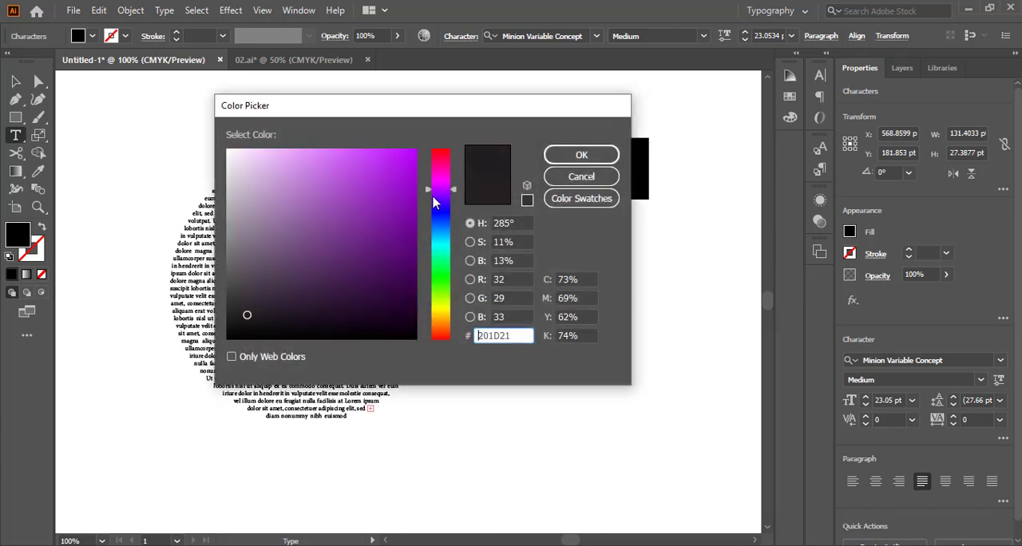
{"action": "left_click", "coordinate": [415, 162]}
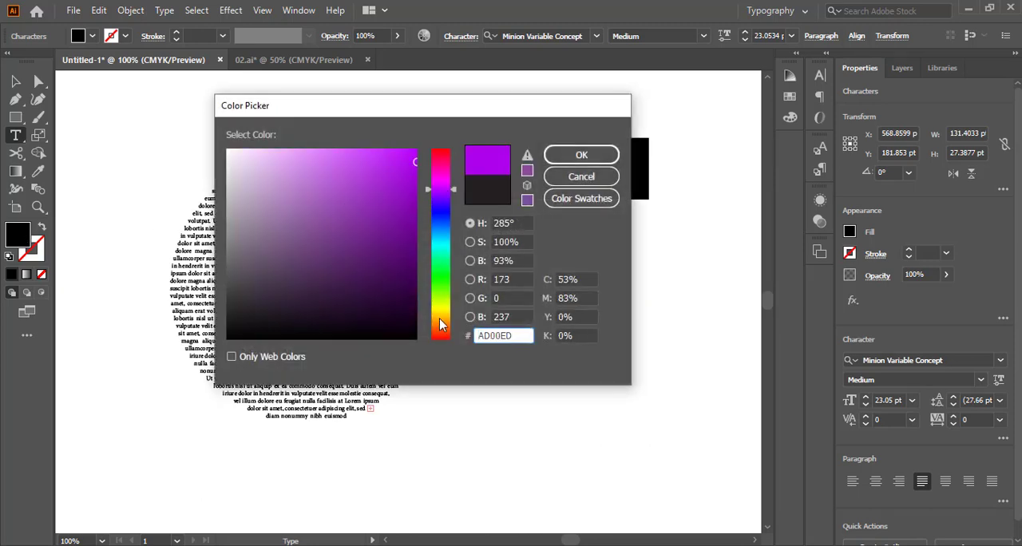
{"action": "left_click", "coordinate": [444, 335]}
{"action": "left_click", "coordinate": [406, 160]}
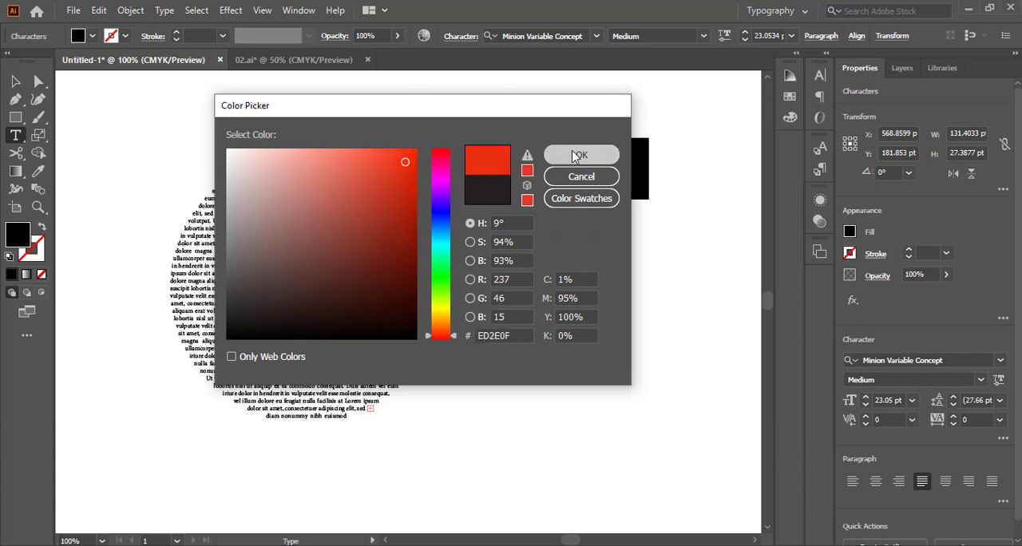
{"action": "left_click", "coordinate": [575, 155]}
Move the red "FDSFSDFSFS" text onto the black rectangle and centre it there
{"action": "left_click", "coordinate": [16, 82]}
{"action": "left_click_drag", "start_coordinate": [565, 239], "coordinate": [609, 170]}
{"action": "left_click", "coordinate": [673, 137]}
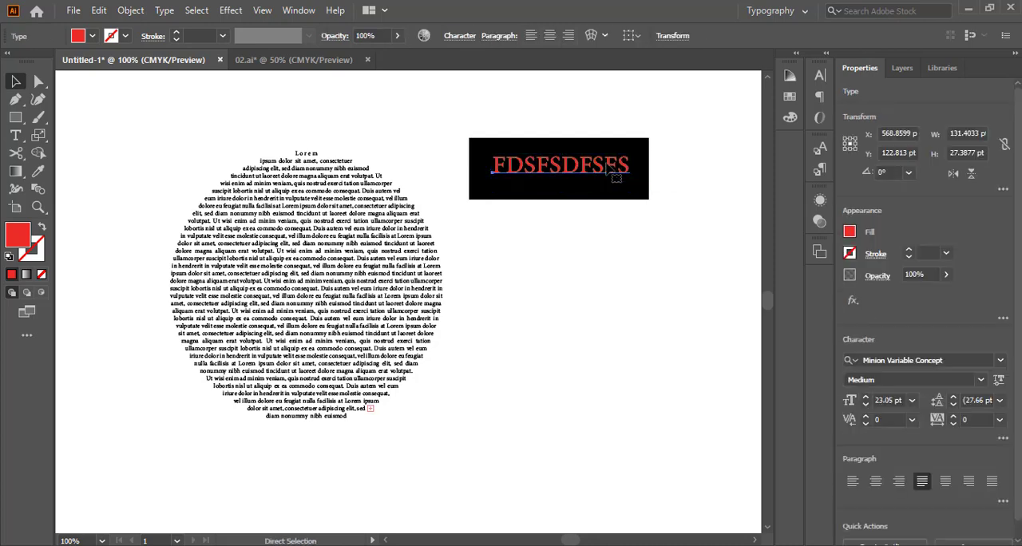
{"action": "key", "text": "ctrl+plus"}
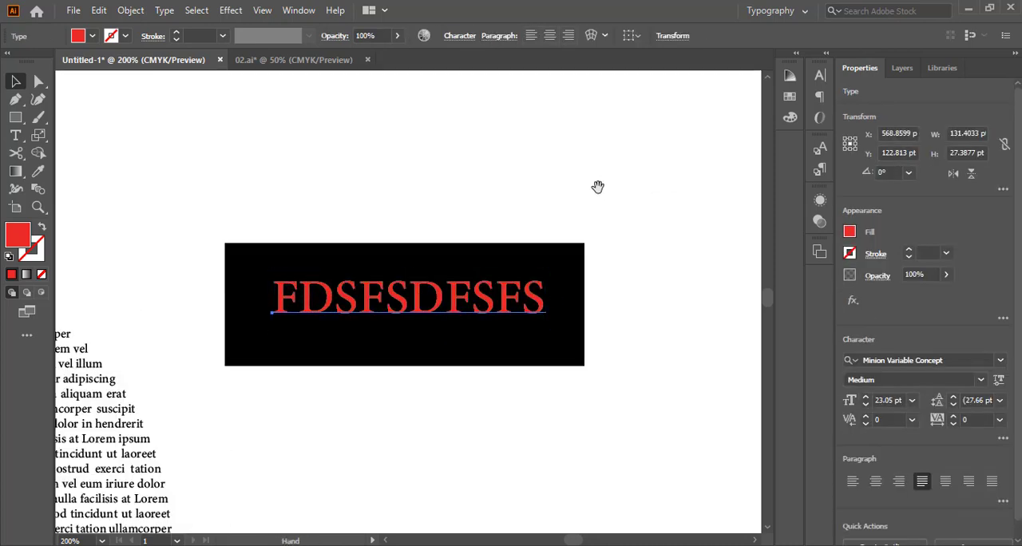
{"action": "left_click_drag", "start_coordinate": [598, 186], "coordinate": [619, 124]}
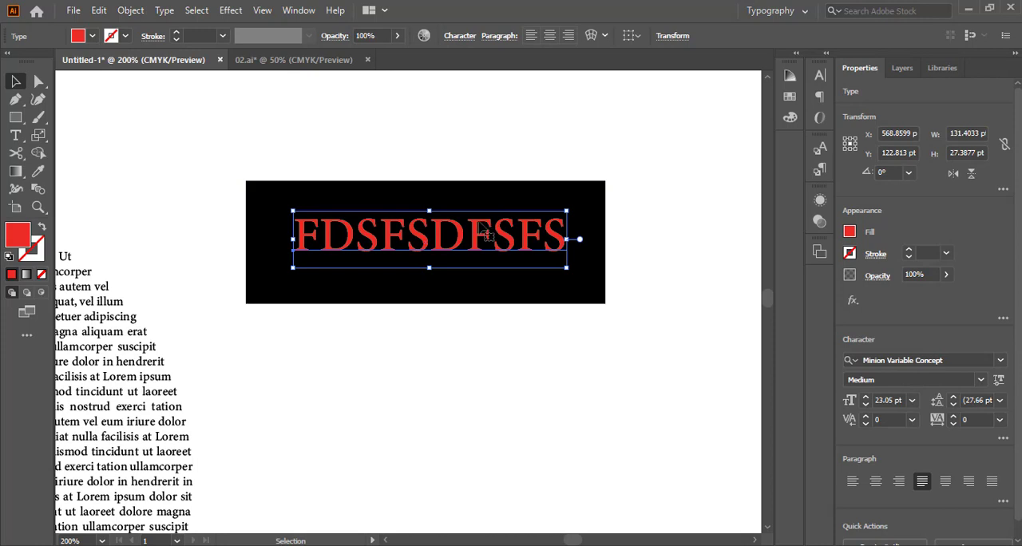
{"action": "mouse_move", "coordinate": [486, 234]}
{"action": "left_mouse_down"}
{"action": "mouse_move", "coordinate": [559, 160]}
{"action": "mouse_move", "coordinate": [490, 173]}
{"action": "mouse_move", "coordinate": [467, 236]}
{"action": "left_mouse_up"}
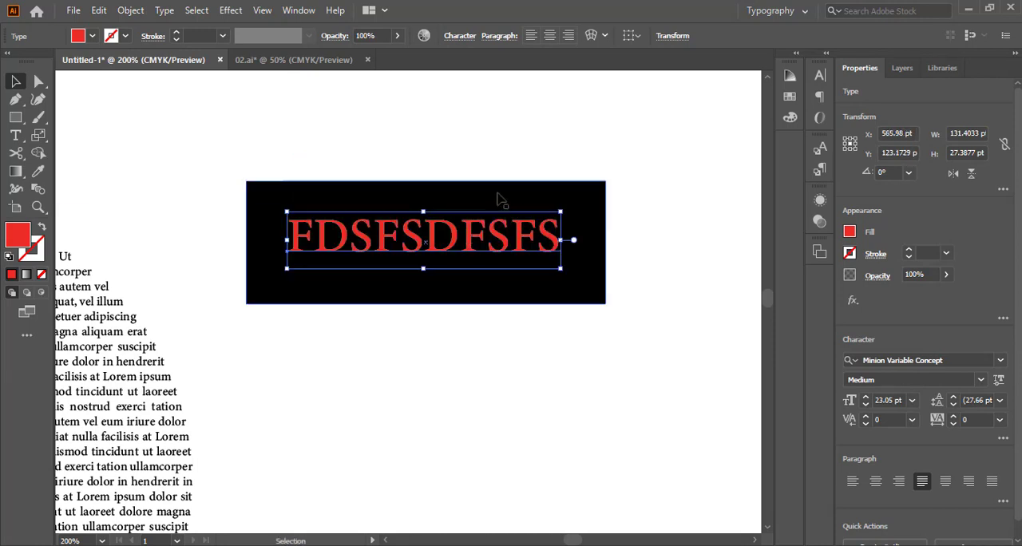
Round only the upper-left corner of the black rectangle to its maximum radius
{"action": "left_click", "coordinate": [286, 192]}
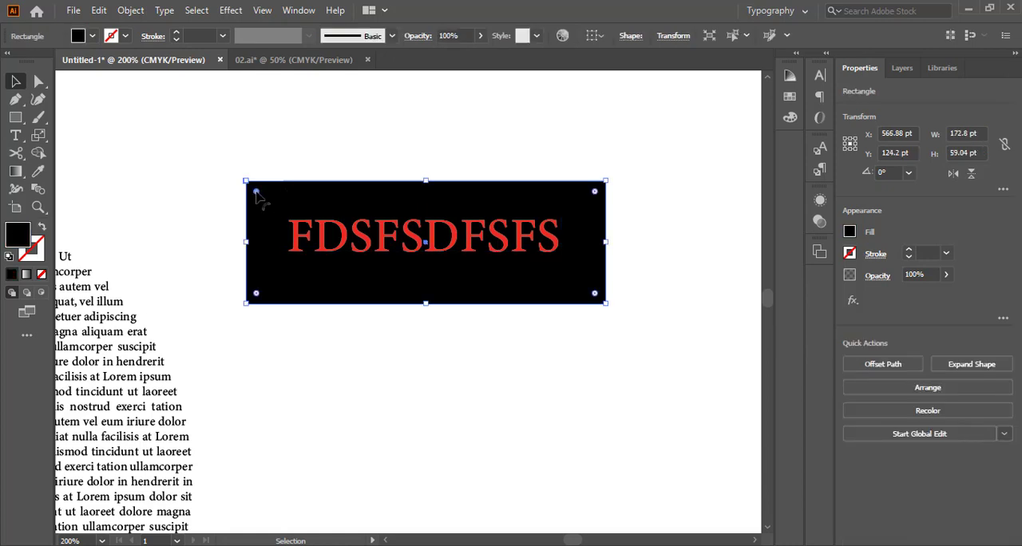
{"action": "left_click_drag", "start_coordinate": [256, 193], "coordinate": [459, 284]}
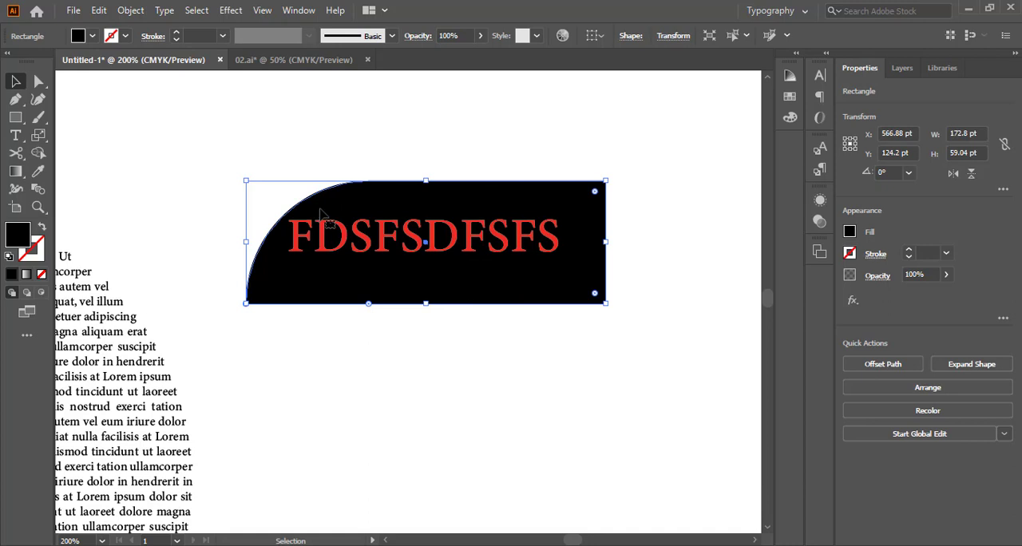
Undo the single-corner rounding and round all four corners of the black rectangle to about 14 pt
{"action": "key", "text": "ctrl+z"}
{"action": "left_click_drag", "start_coordinate": [257, 192], "coordinate": [274, 217]}
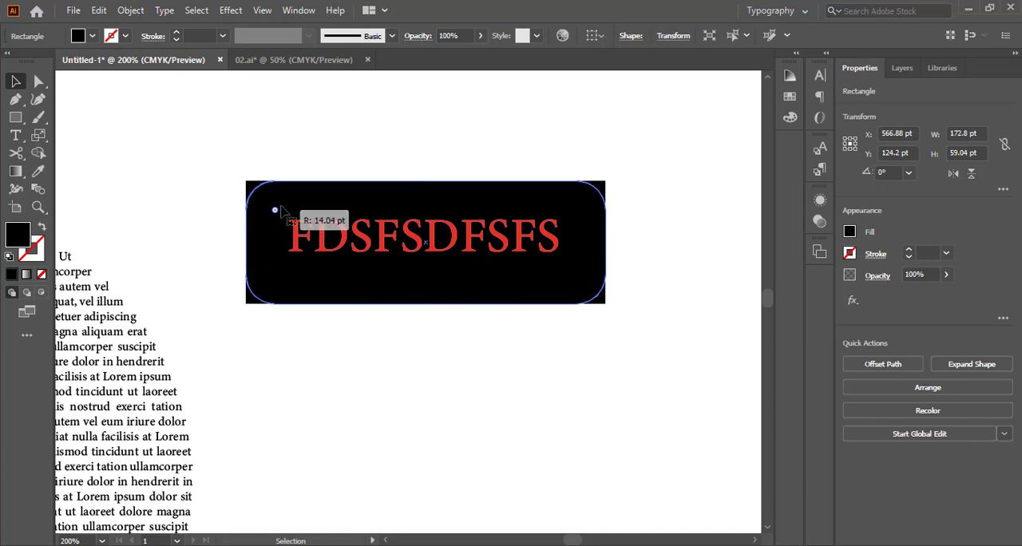
{"action": "left_click", "coordinate": [628, 171]}
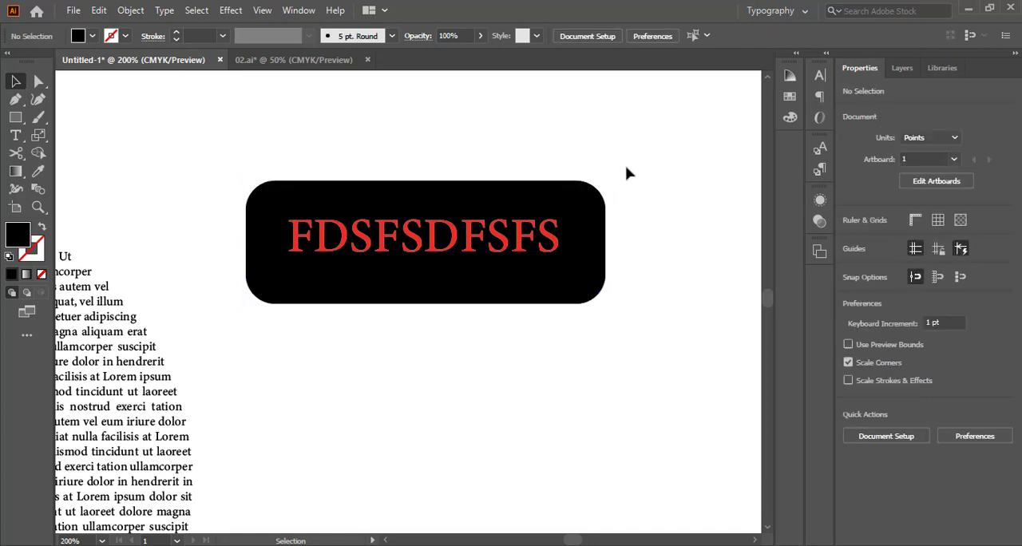
Try a 2 pt black stroke on the red "FDSFSDFSFS" text and reduce its weight to 1 pt
{"action": "left_click", "coordinate": [457, 238]}
{"action": "left_click", "coordinate": [223, 36]}
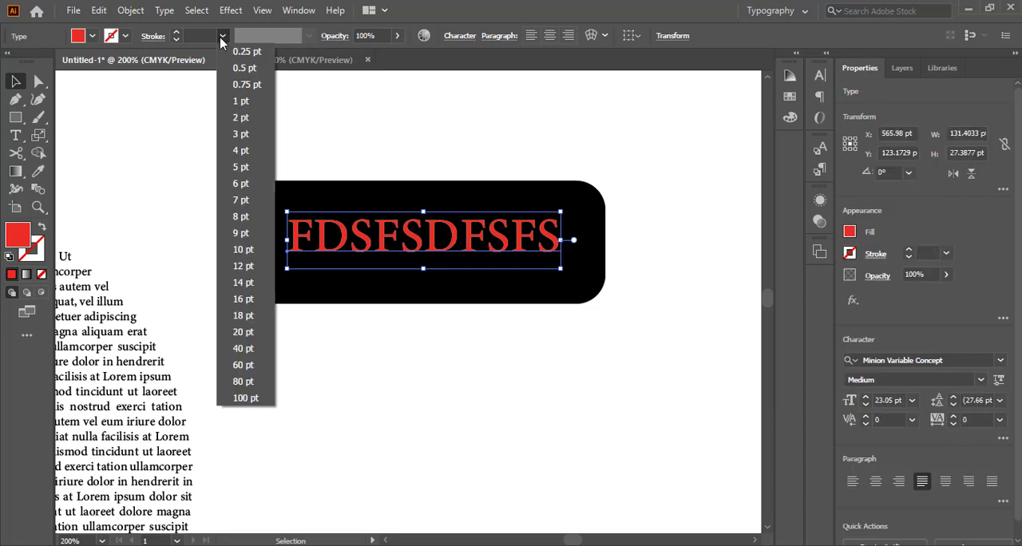
{"action": "left_click", "coordinate": [240, 117]}
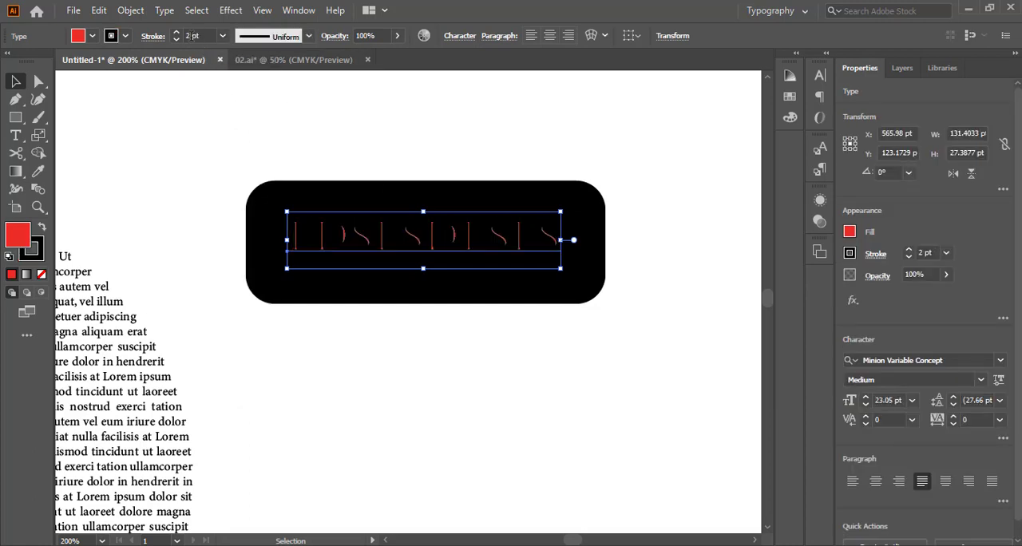
{"action": "key", "text": "ctrl"}
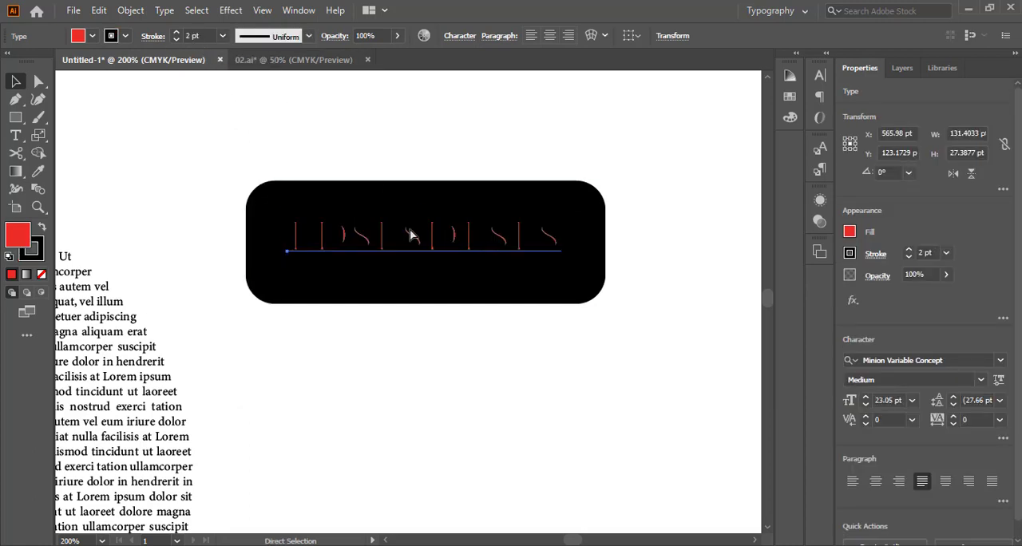
{"action": "left_click", "coordinate": [198, 36]}
{"action": "type", "text": "0.75"}
{"action": "key", "text": "Return"}
{"action": "scroll", "coordinate": [202, 36], "scroll_direction": "up", "scroll_amount": 1}
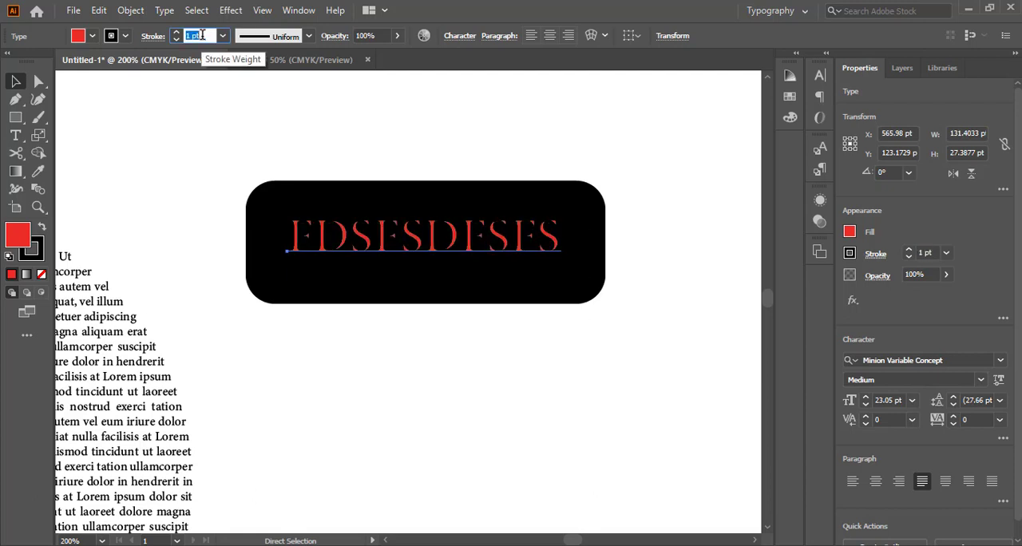
Undo the stroke changes on the "FDSFSDFSFS" text
{"action": "key", "text": "ctrl+z"}
{"action": "key", "text": "ctrl+z"}
{"action": "key", "text": "ctrl+z"}
Select all the "FDSFSDFSFS" characters and set their fill to the near-white FFFAFA
{"action": "double_click", "coordinate": [427, 250]}
{"action": "key", "text": "ctrl+a"}
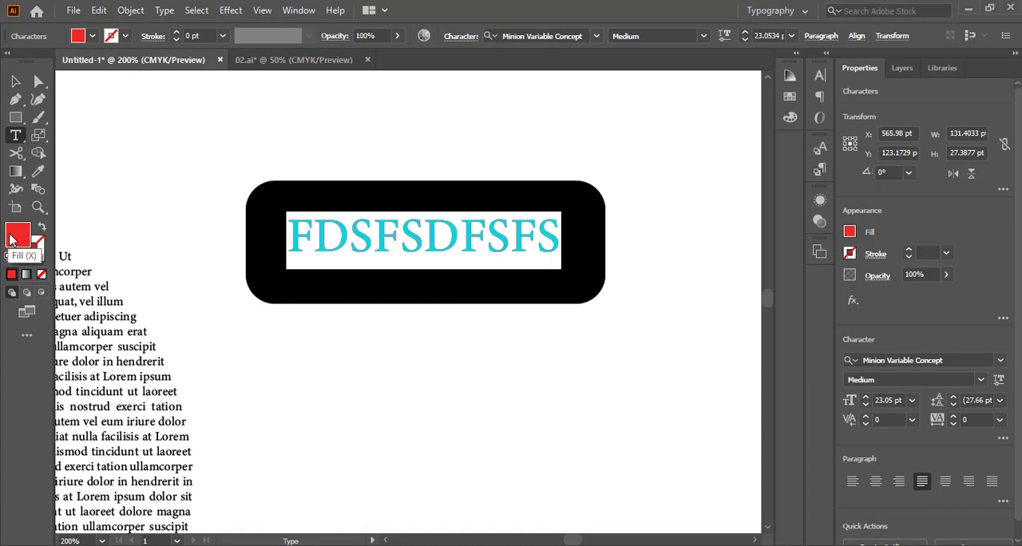
{"action": "double_click", "coordinate": [10, 239]}
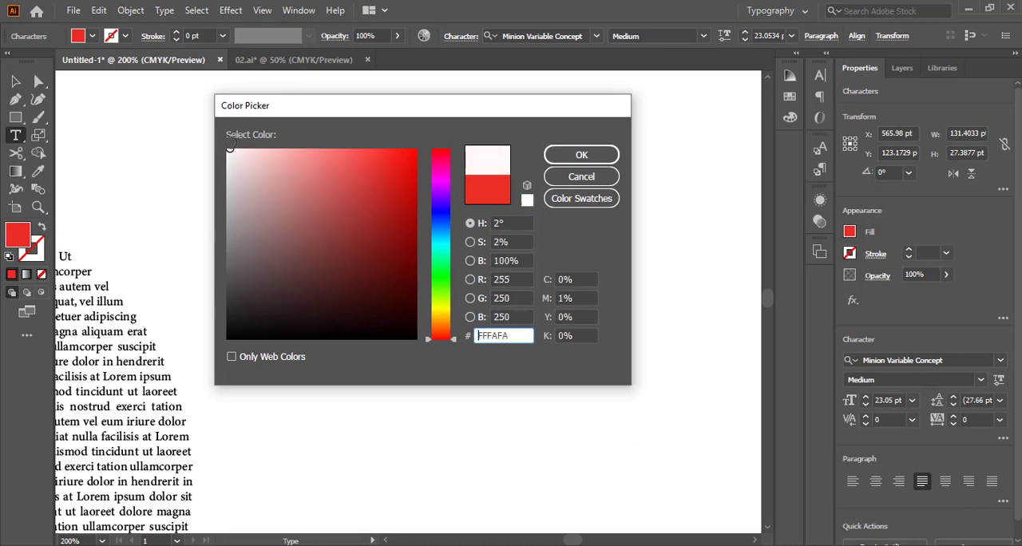
{"action": "left_click", "coordinate": [582, 155]}
{"action": "left_click", "coordinate": [16, 80]}
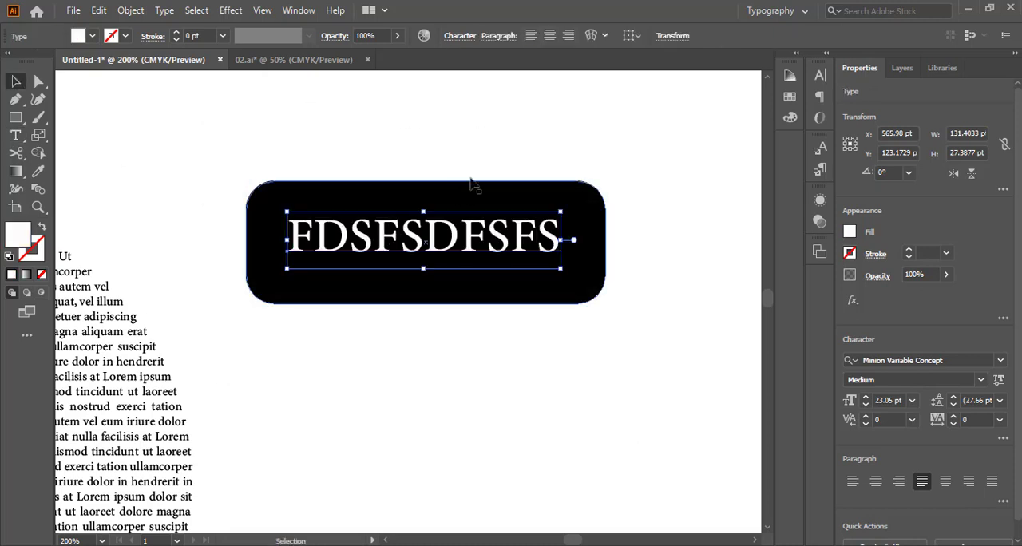
{"action": "key", "text": "ctrl+0"}
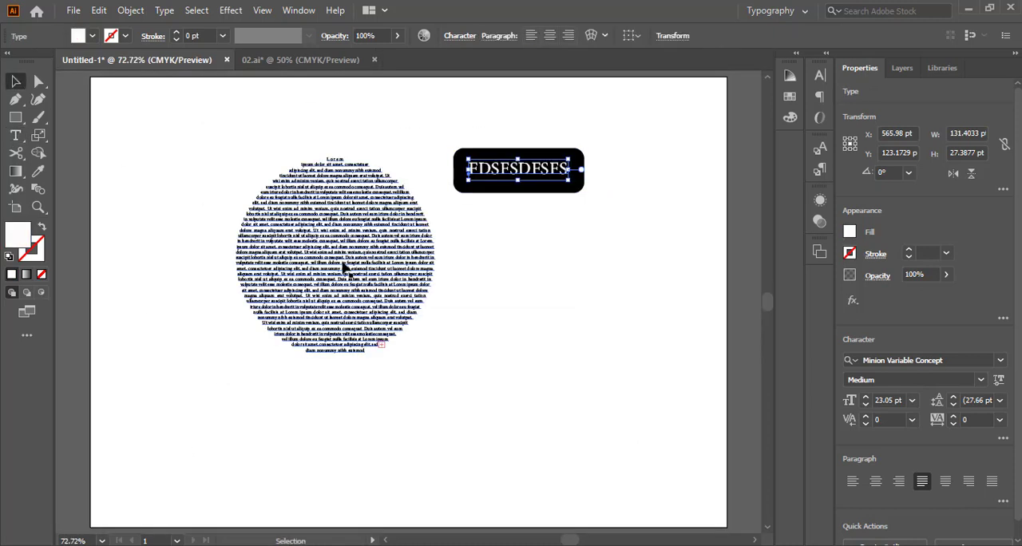